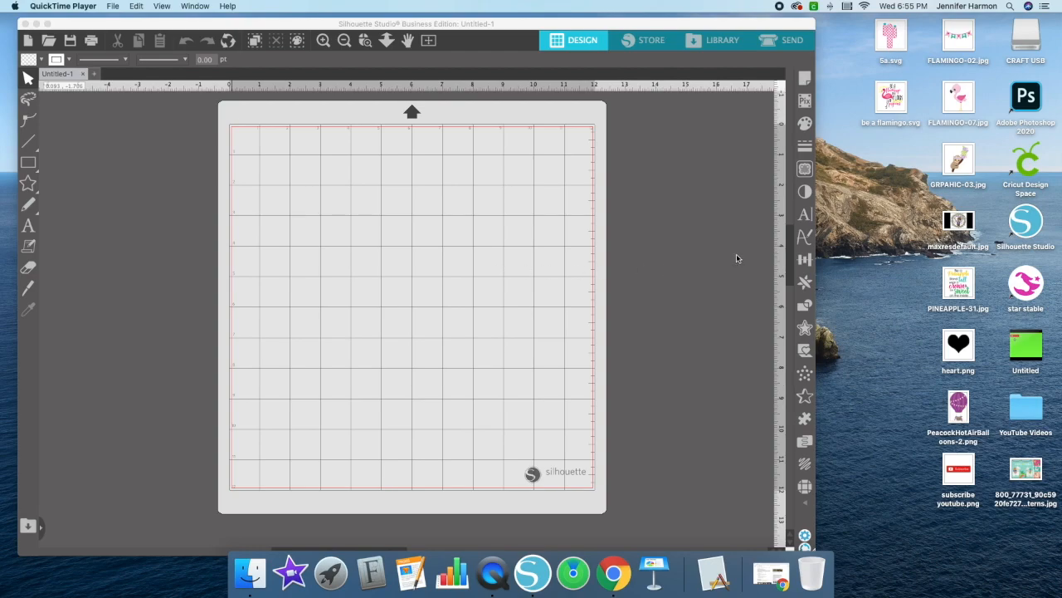
pyautogui.hscroll(-1, 689, 252)
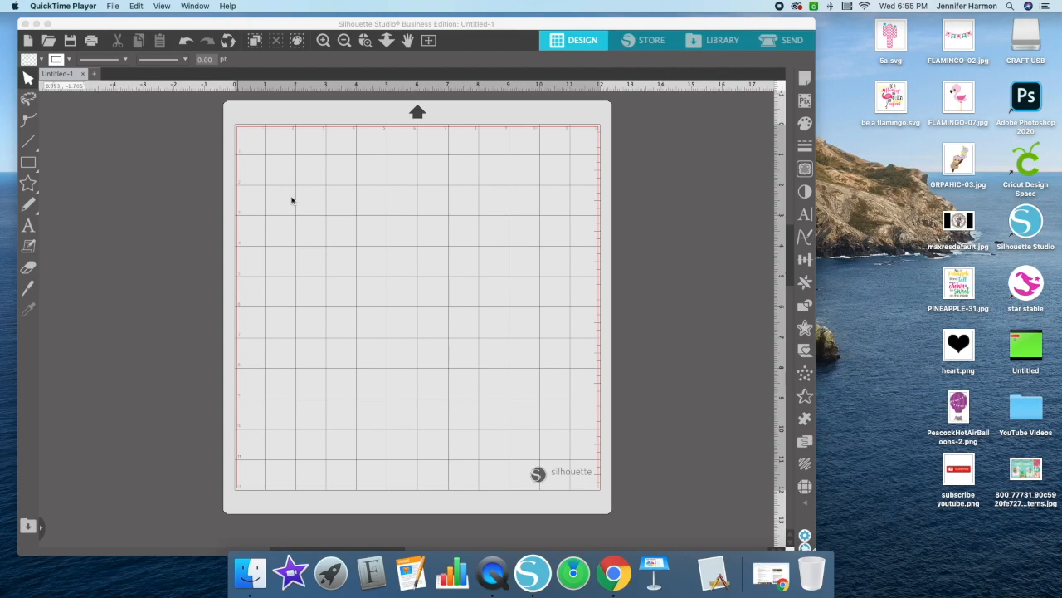
pyautogui.hscroll(2, 300, 200)
pyautogui.hscroll(-3, 322, 208)
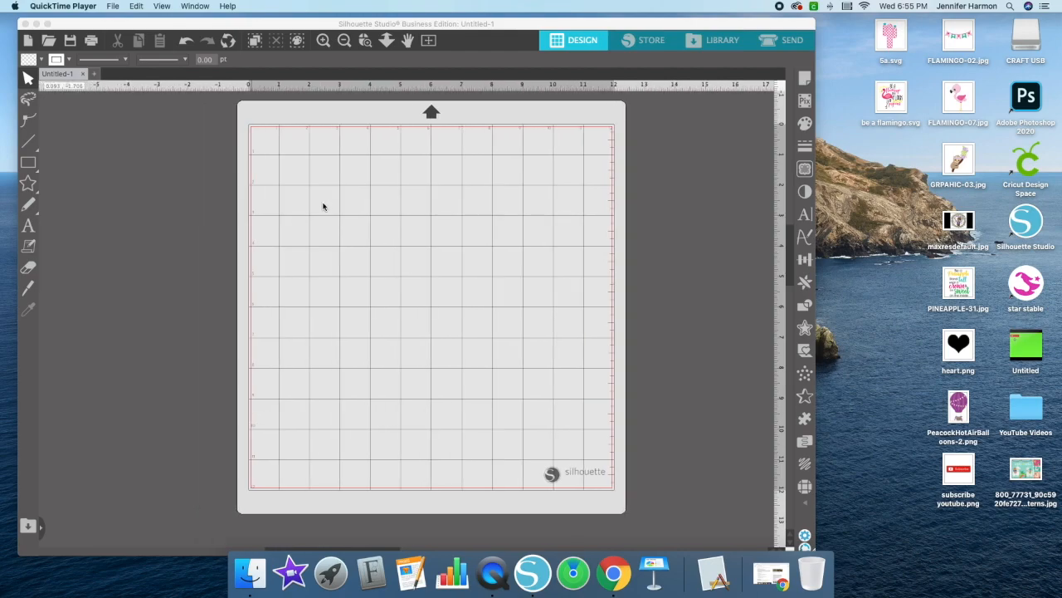
pyautogui.click(805, 215)
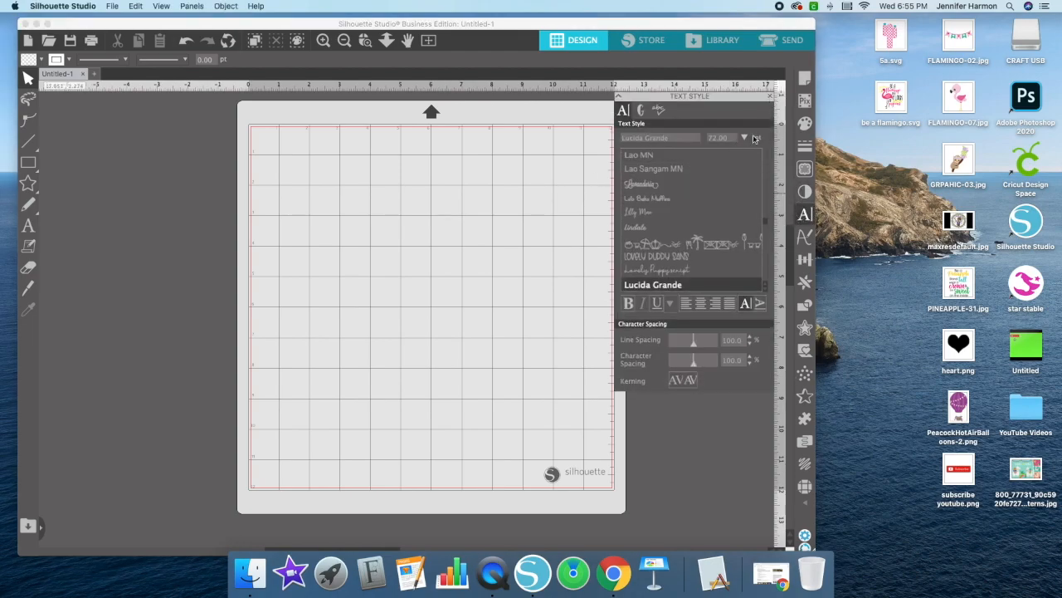
pyautogui.click(771, 97)
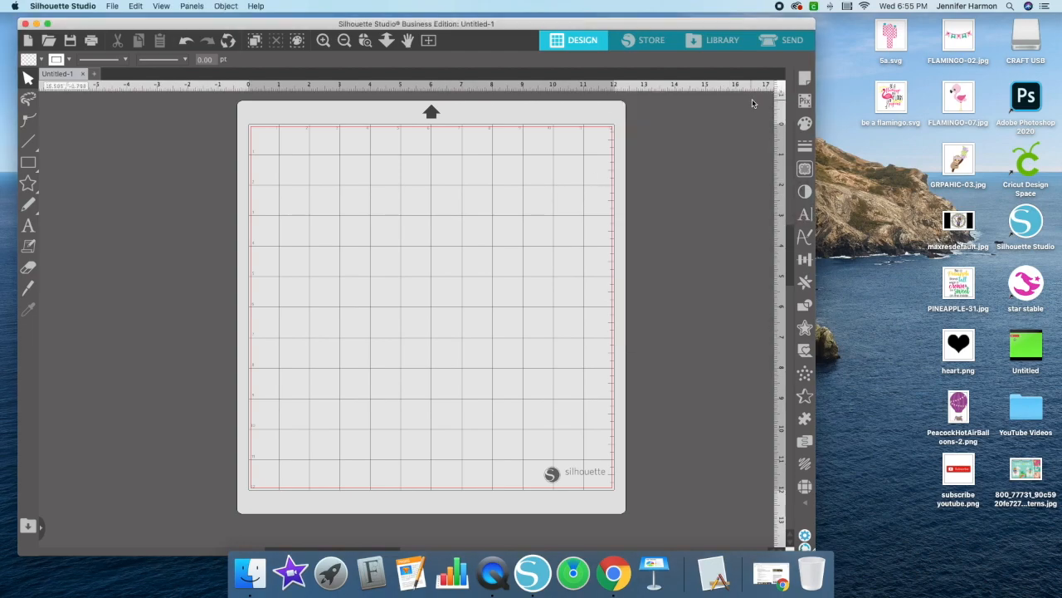
# Add the text "Hello Y'all" near the upper middle of the cutting mat and finish editing it
pyautogui.click(28, 225)
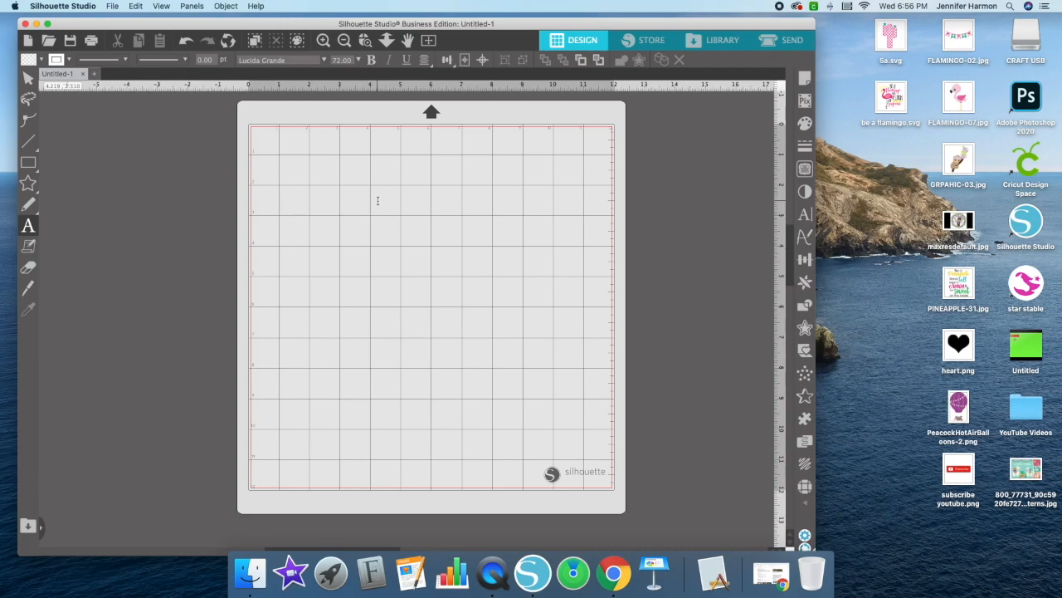
pyautogui.press('super+z')
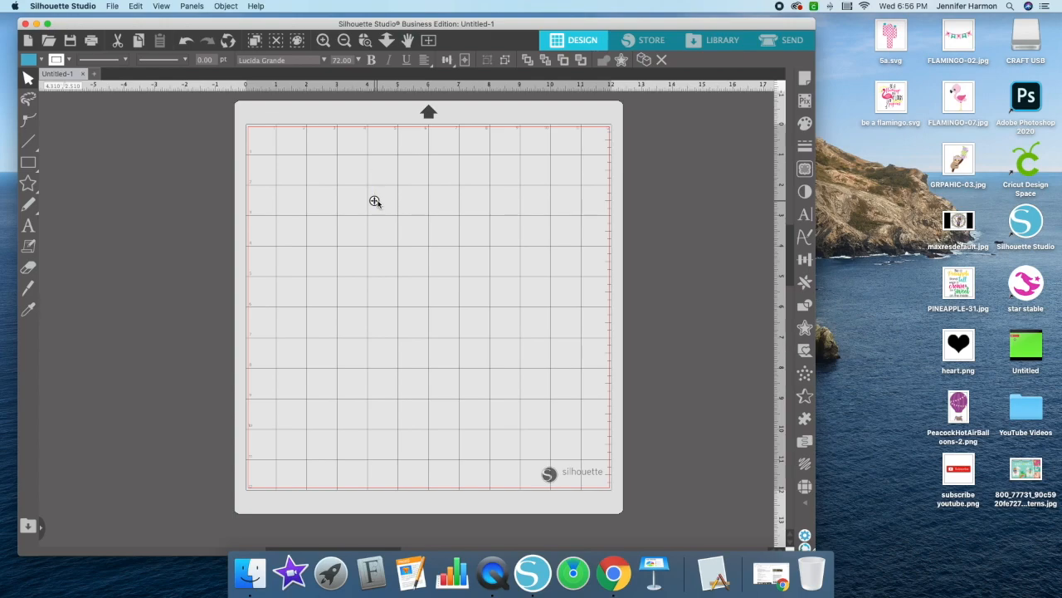
pyautogui.click(376, 201)
pyautogui.write("Hello Y'all")
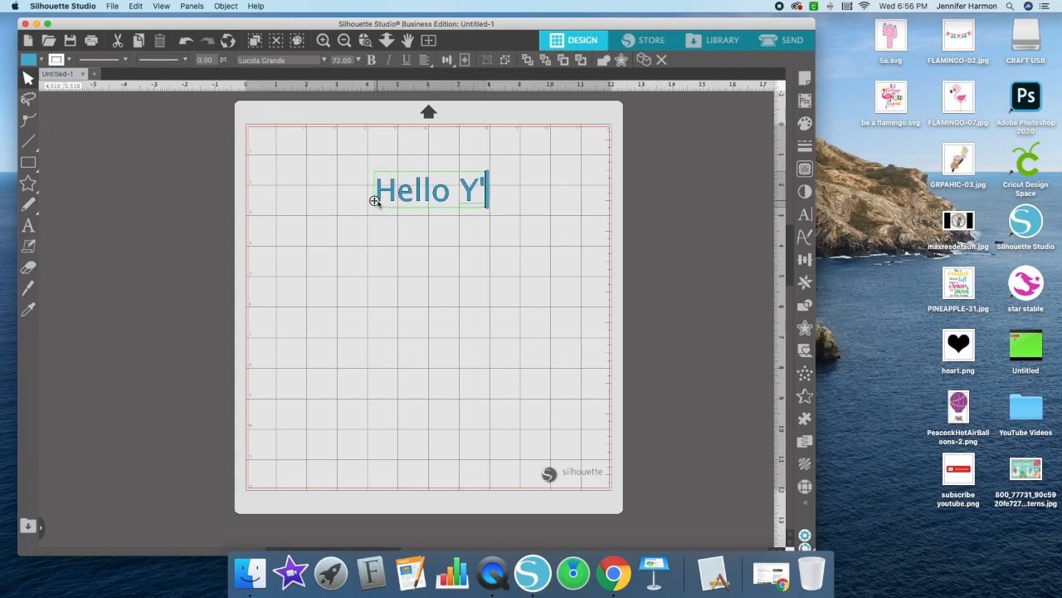
pyautogui.click(382, 254)
pyautogui.click(455, 198)
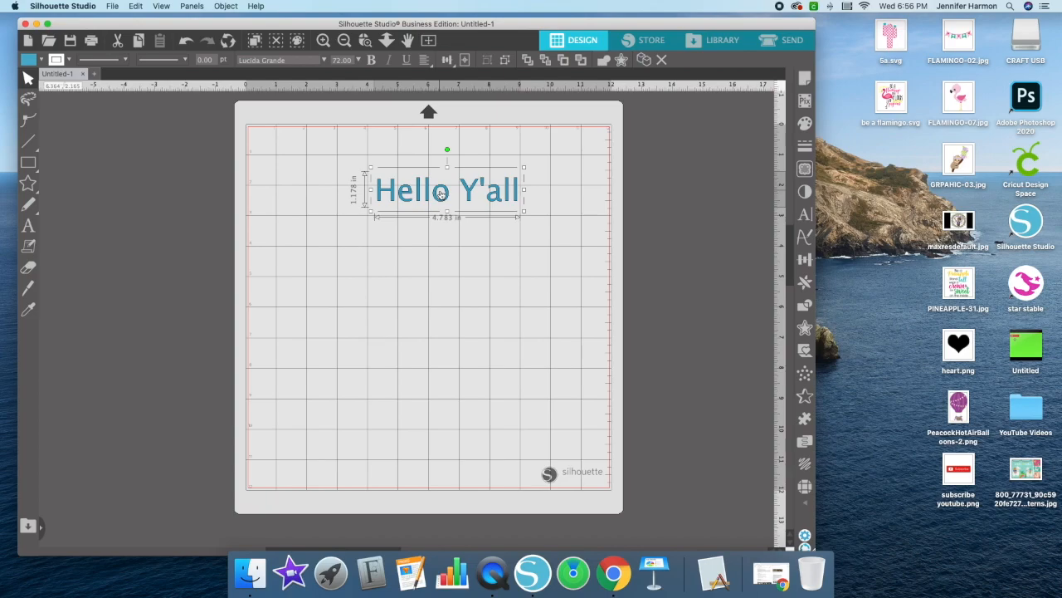
pyautogui.hscroll(1, 440, 195)
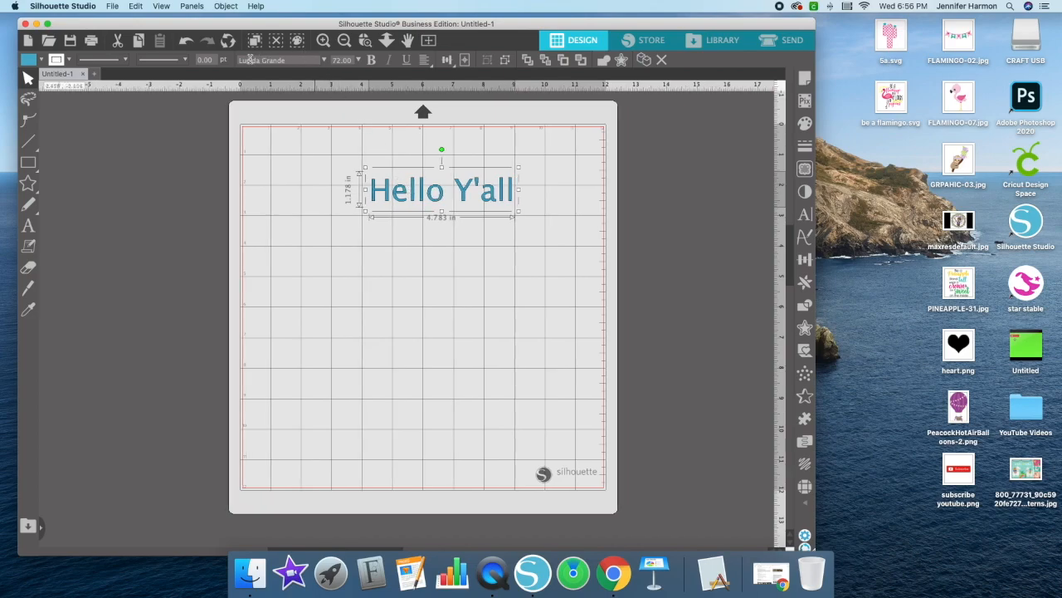
pyautogui.click(323, 316)
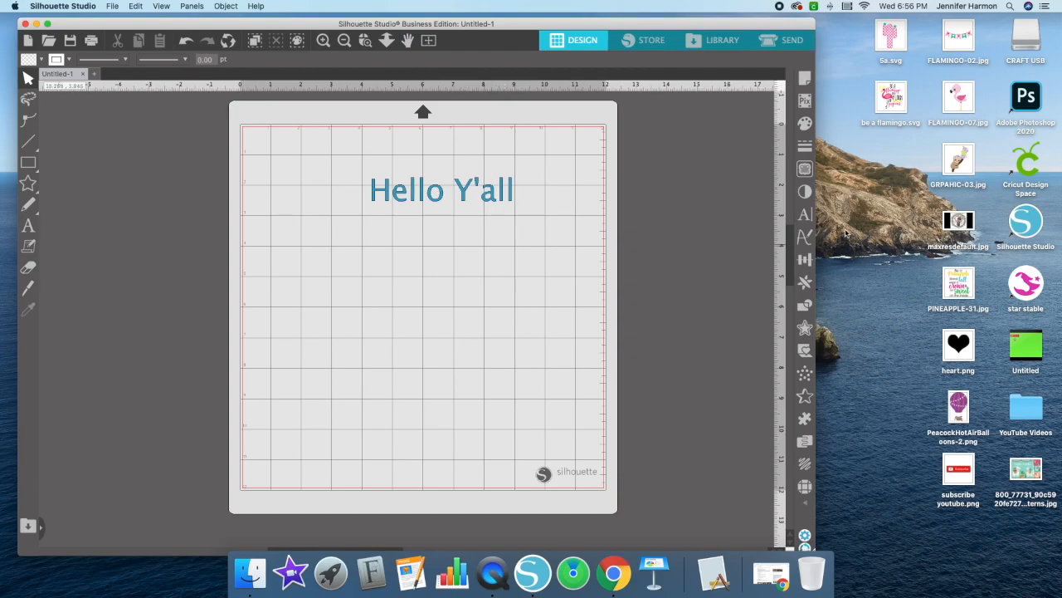
# Change the font of the "Hello Y'all" text to KL Simple Sunday
pyautogui.click(379, 182)
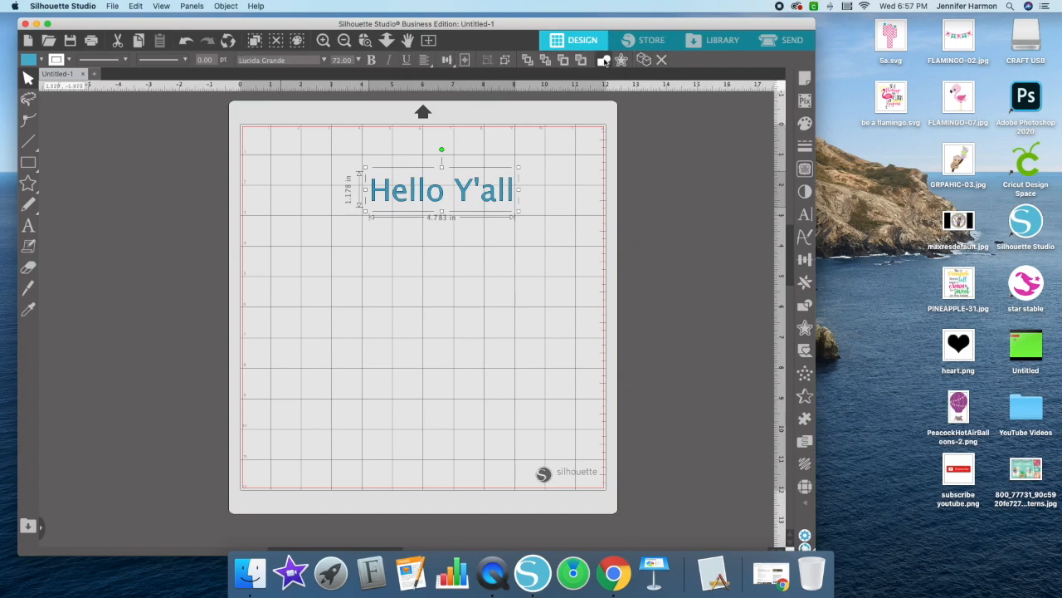
pyautogui.click(448, 60)
pyautogui.click(301, 58)
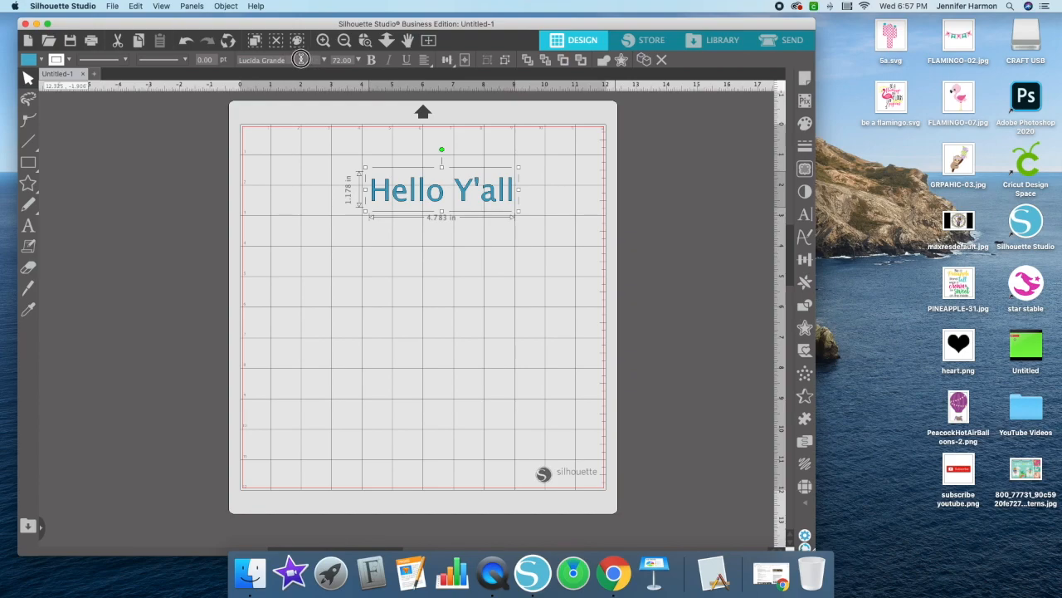
pyautogui.moveTo(300, 59); pyautogui.dragTo(204, 49)
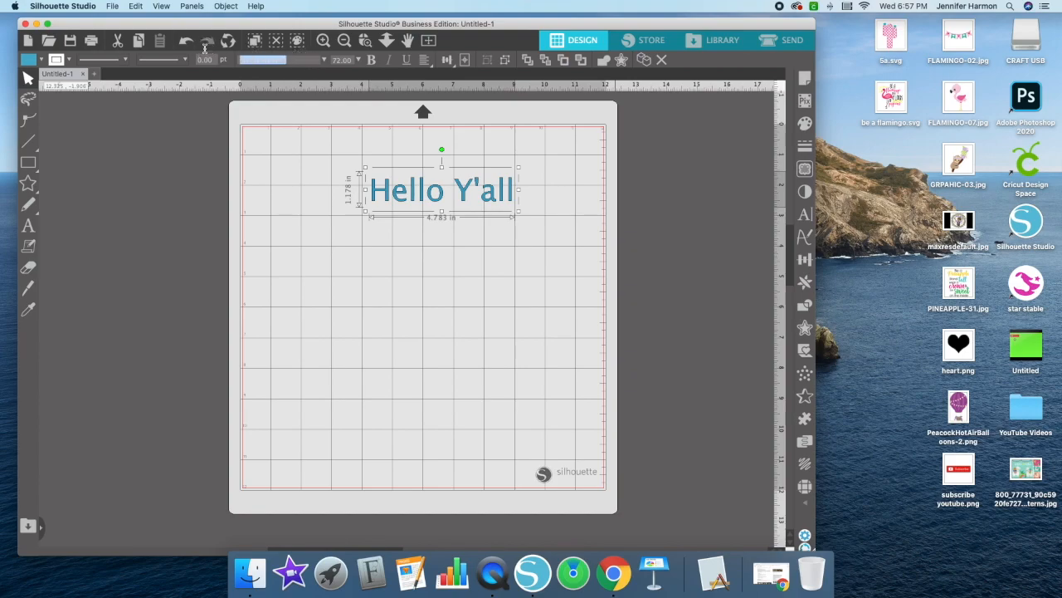
pyautogui.click(306, 60)
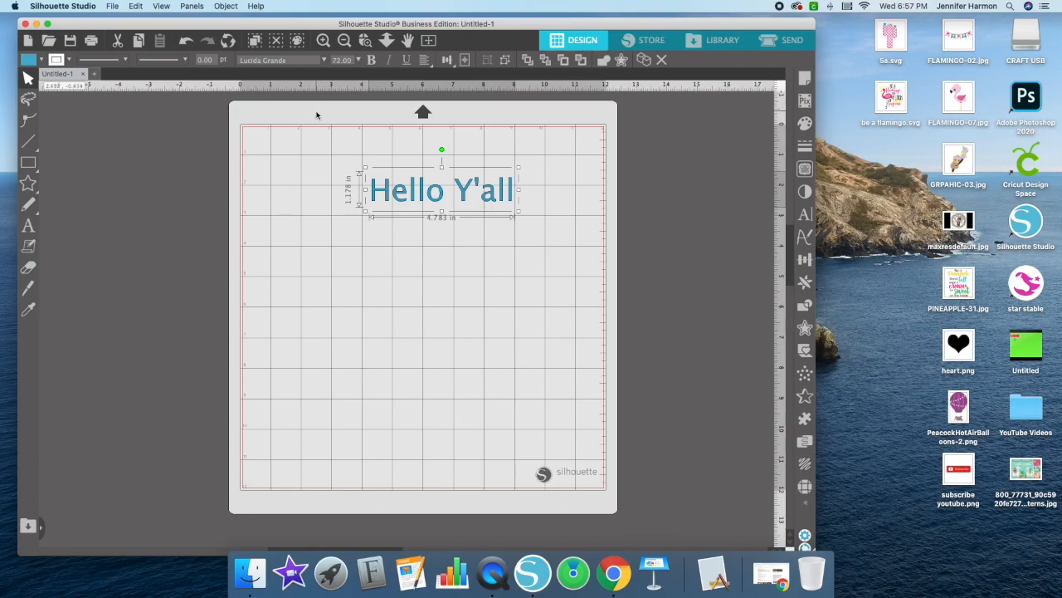
pyautogui.click(323, 62)
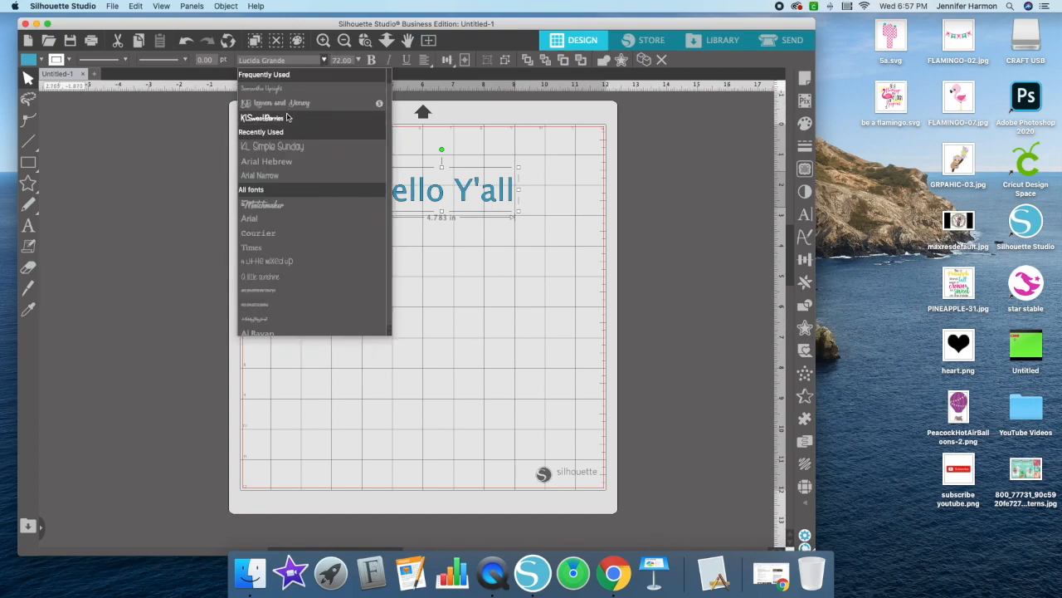
pyautogui.scroll(-4, 303, 171)
pyautogui.scroll(-6, 303, 172)
pyautogui.scroll(-5, 303, 171)
pyautogui.scroll(-3, 305, 189)
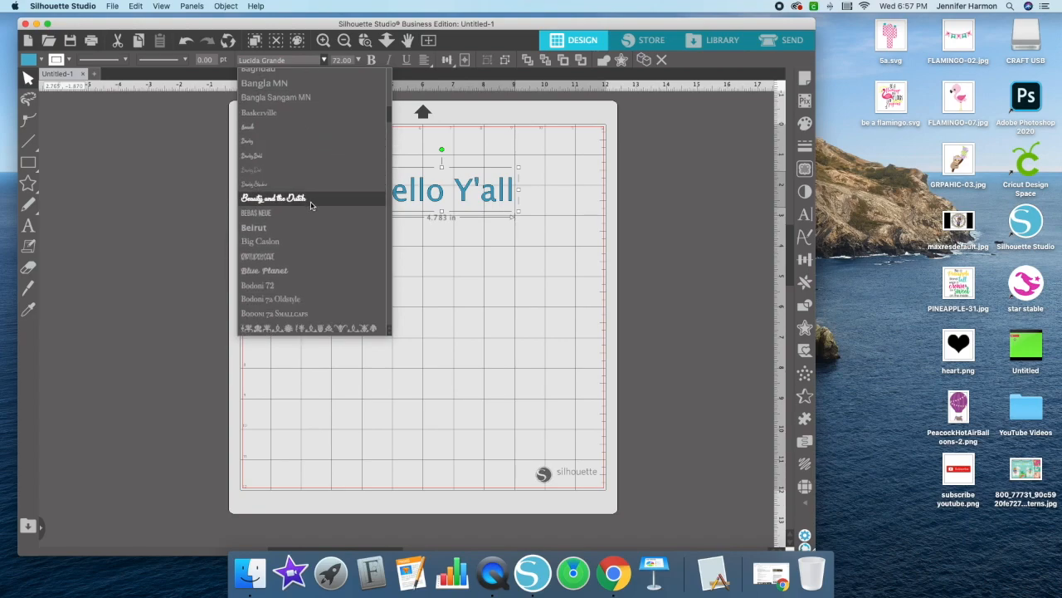
pyautogui.scroll(-3, 311, 205)
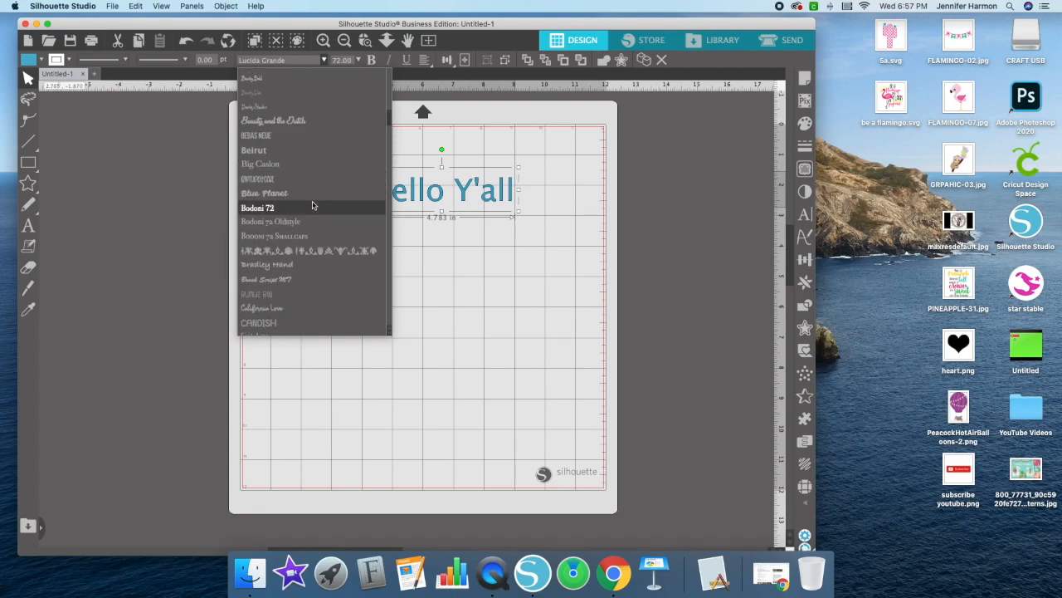
pyautogui.scroll(6, 313, 204)
pyautogui.scroll(10, 313, 204)
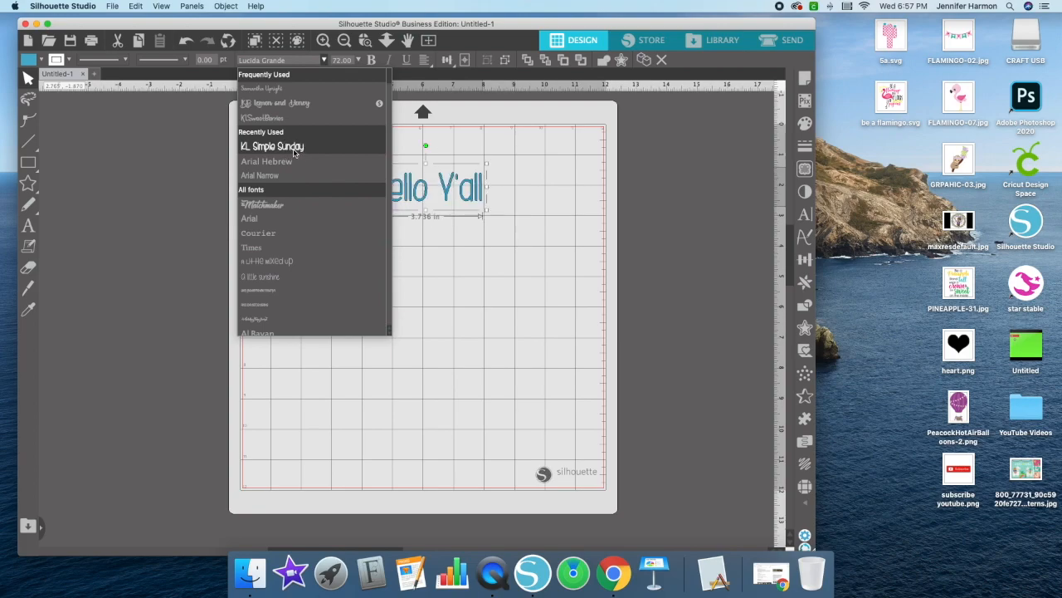
pyautogui.click(294, 149)
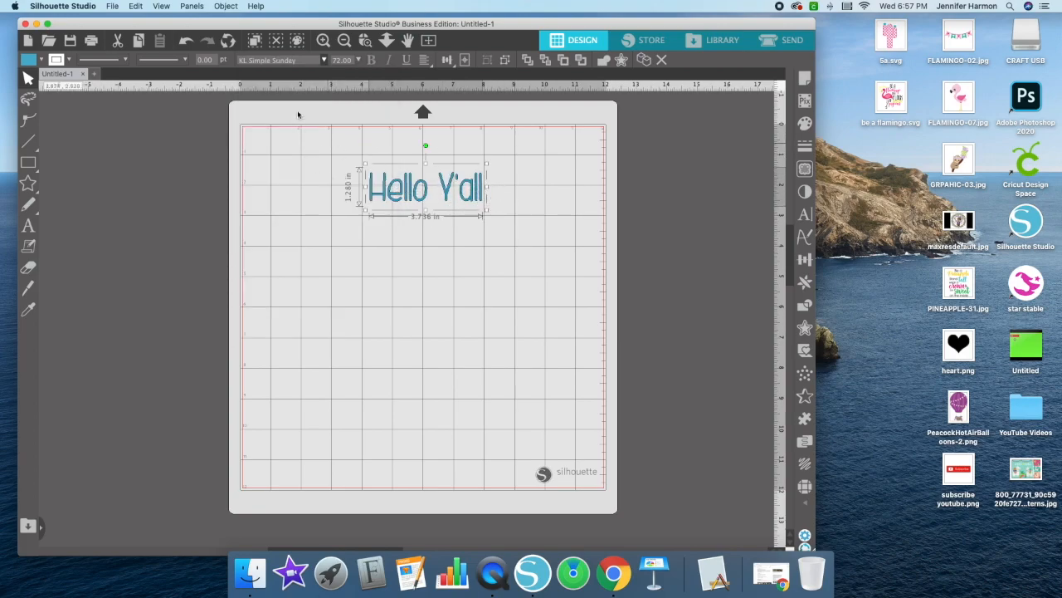
# Enlarge the "Hello Y'all" text proportionally to about 6.6 in wide
pyautogui.click(357, 59)
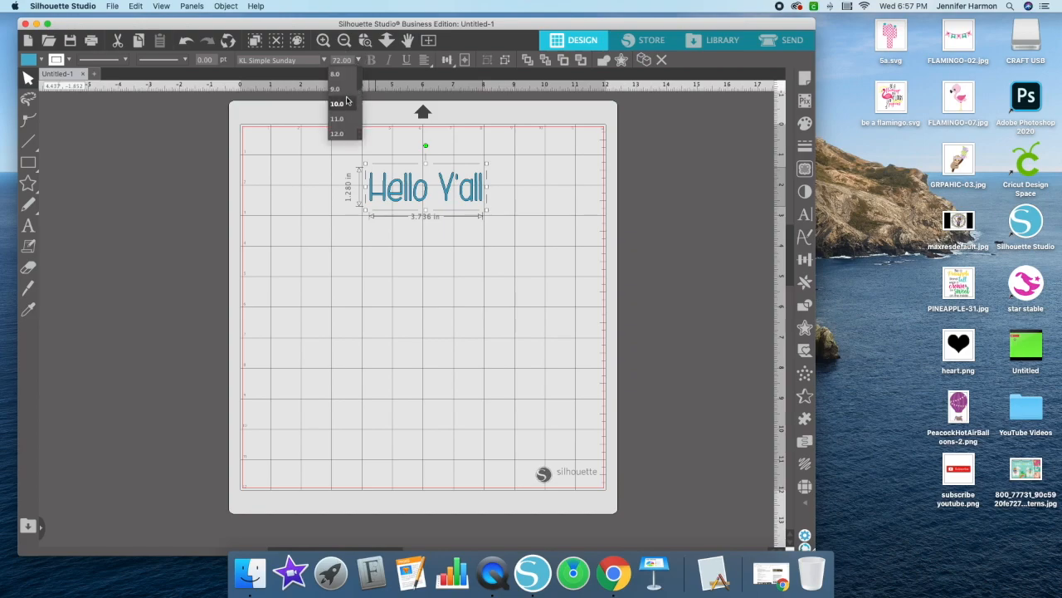
pyautogui.click(358, 63)
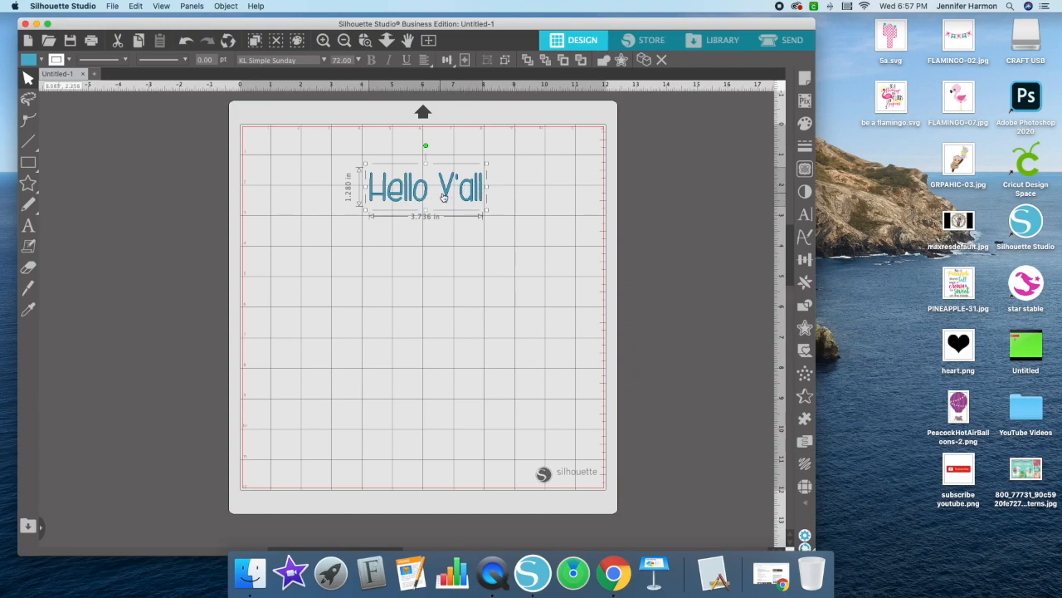
pyautogui.click(503, 193)
pyautogui.click(479, 187)
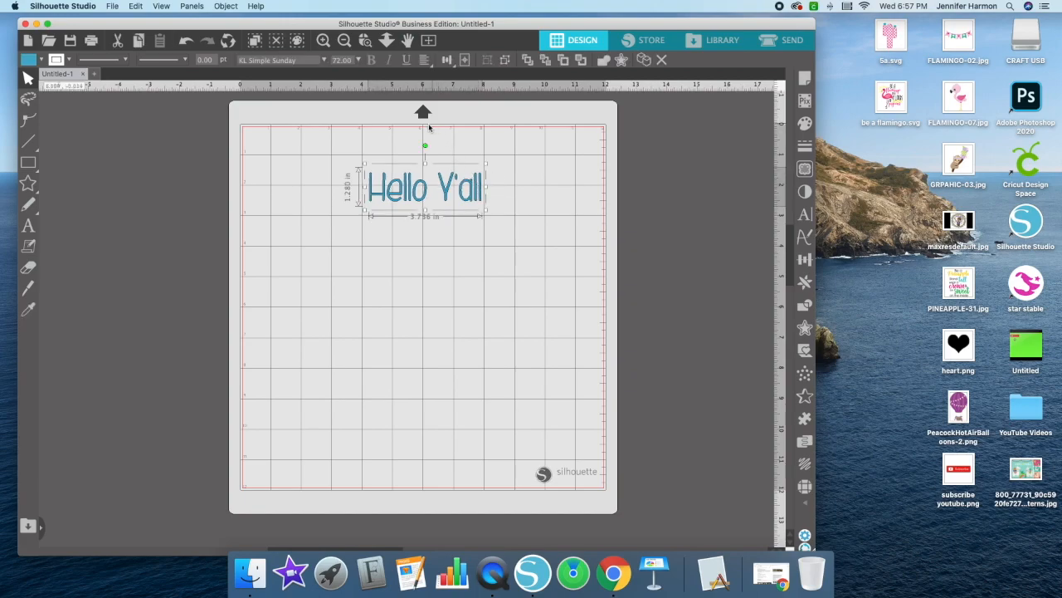
pyautogui.moveTo(488, 213); pyautogui.dragTo(565, 252)
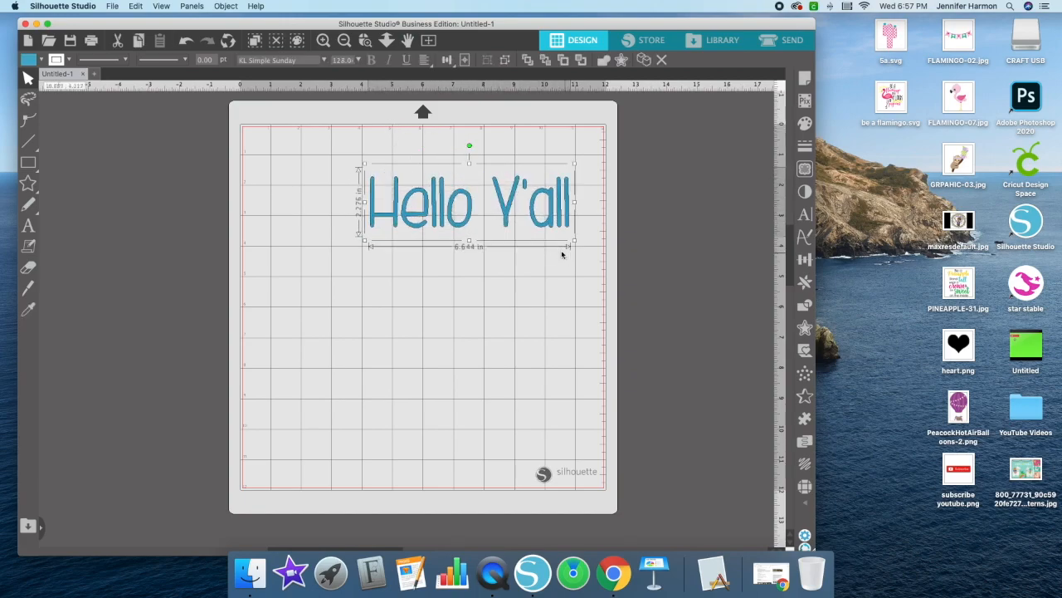
# Set the font size of the "Hello Y'all" text to 78 pt
pyautogui.doubleClick(349, 60)
pyautogui.write('78')
pyautogui.press('Return')
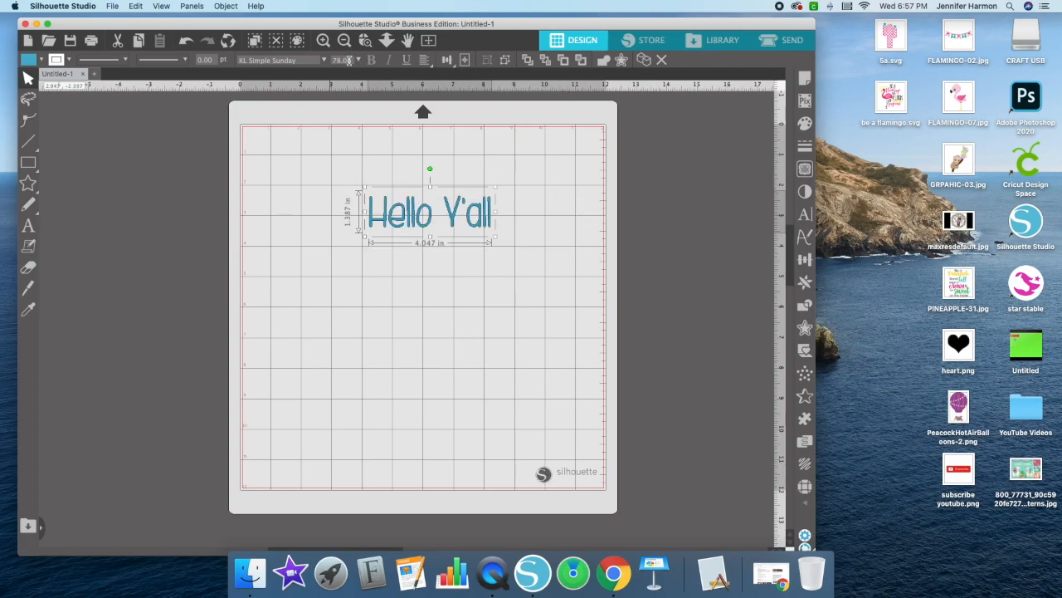
# Try to apply bold to the whole "Hello Y'all" text
pyautogui.moveTo(366, 187); pyautogui.dragTo(367, 187)
pyautogui.doubleClick(420, 213)
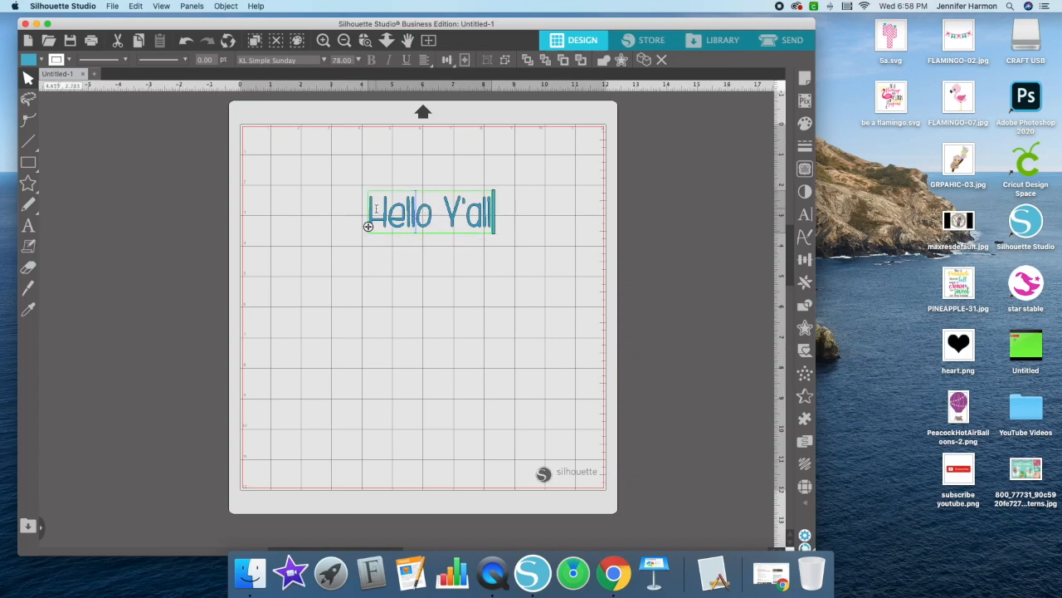
pyautogui.click(372, 64)
pyautogui.moveTo(376, 209); pyautogui.dragTo(516, 204)
pyautogui.click(372, 62)
# Underline the "Hello Y'all" text and remove the underline again
pyautogui.click(365, 149)
pyautogui.moveTo(363, 151); pyautogui.dragTo(598, 301)
pyautogui.click(405, 61)
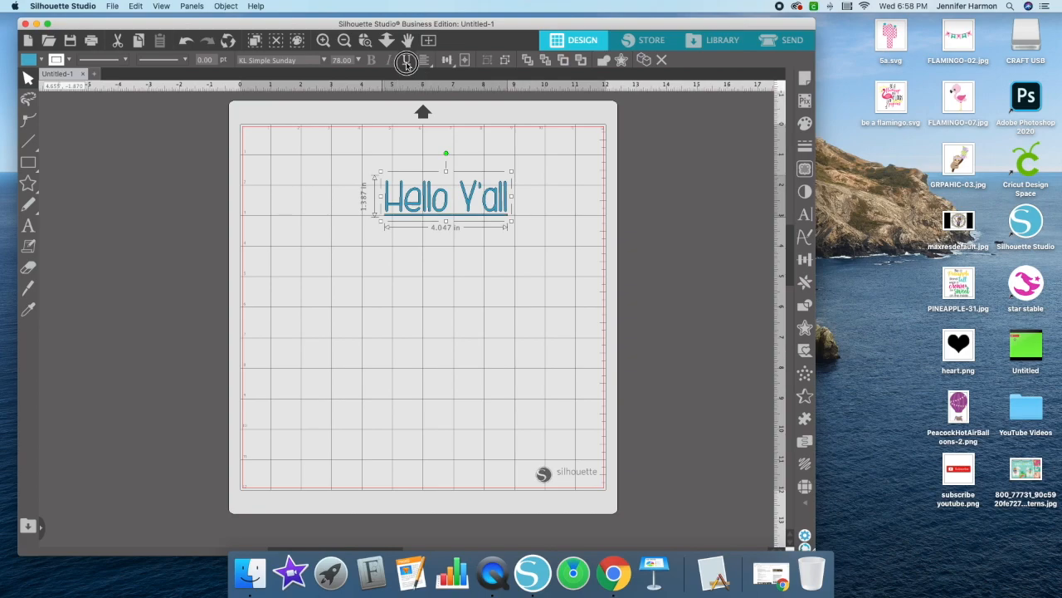
pyautogui.click(406, 61)
# Break the text into two lines, "Hello" above "Y'all", in a wider text box with no space before "Y'all"
pyautogui.click(424, 62)
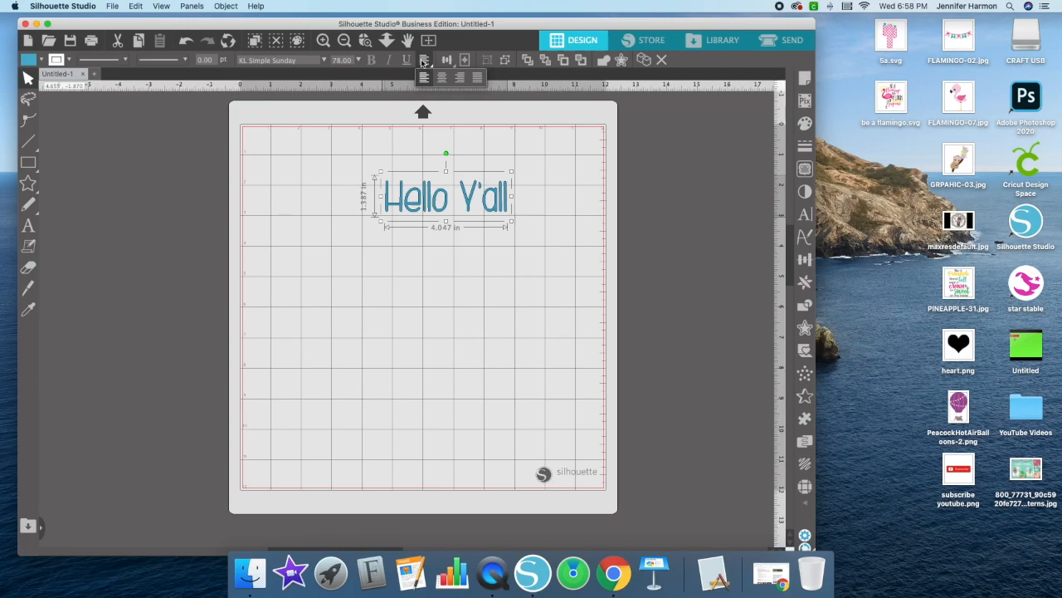
pyautogui.doubleClick(448, 195)
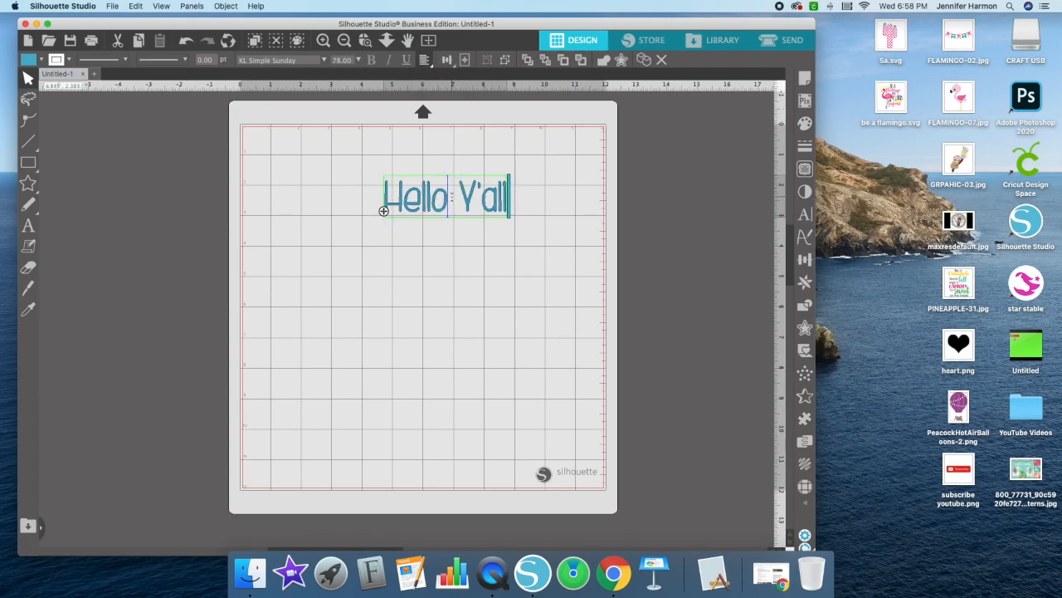
pyautogui.press('Return')
pyautogui.moveTo(452, 214); pyautogui.dragTo(476, 215)
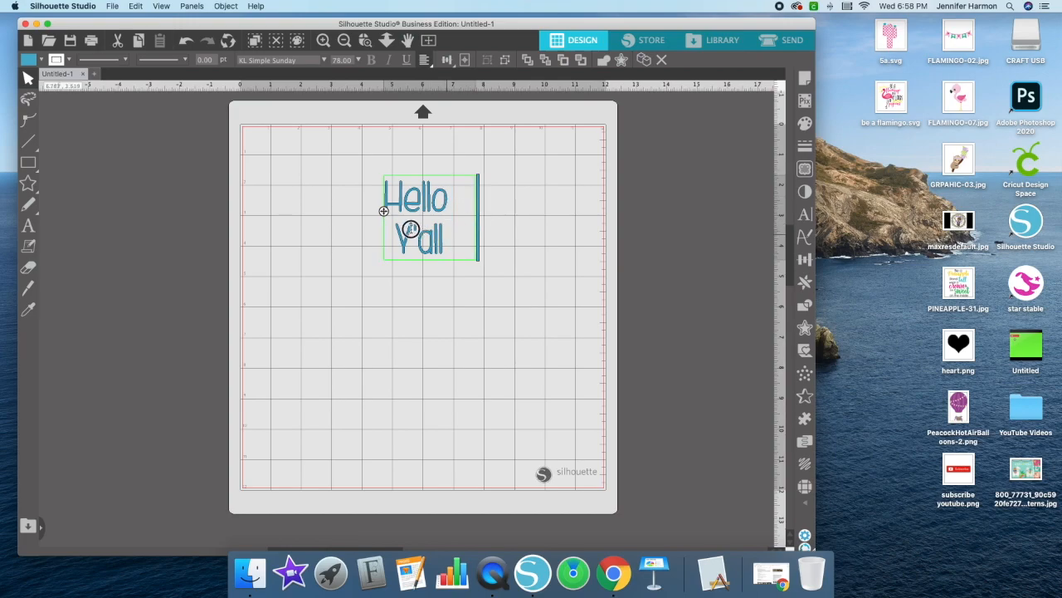
pyautogui.click(392, 234)
pyautogui.press('BackSpace')
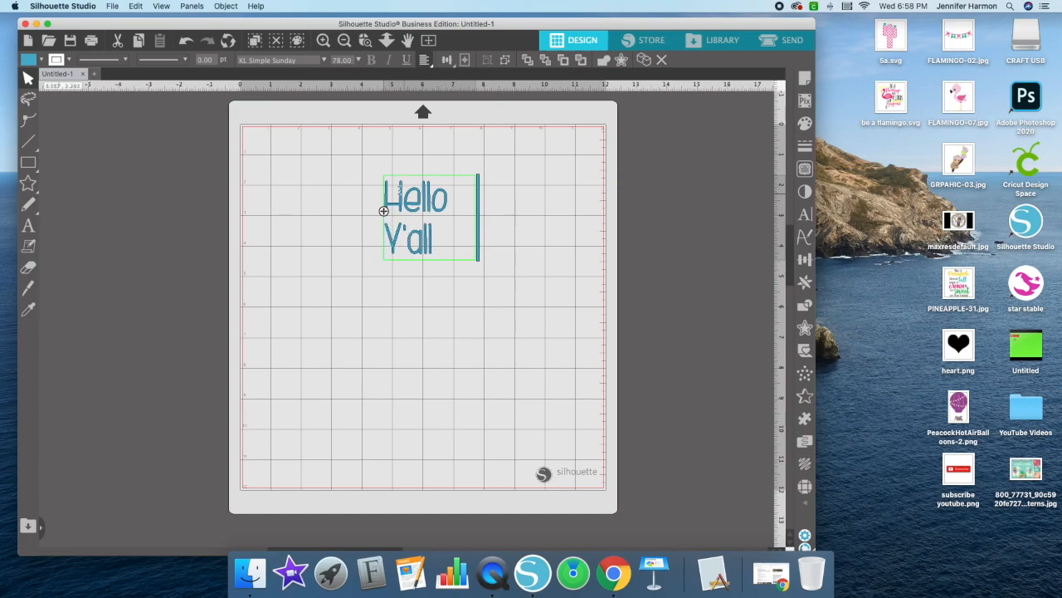
# Try center, right and full justification on the two-line text, leaving it center-aligned
pyautogui.click(427, 62)
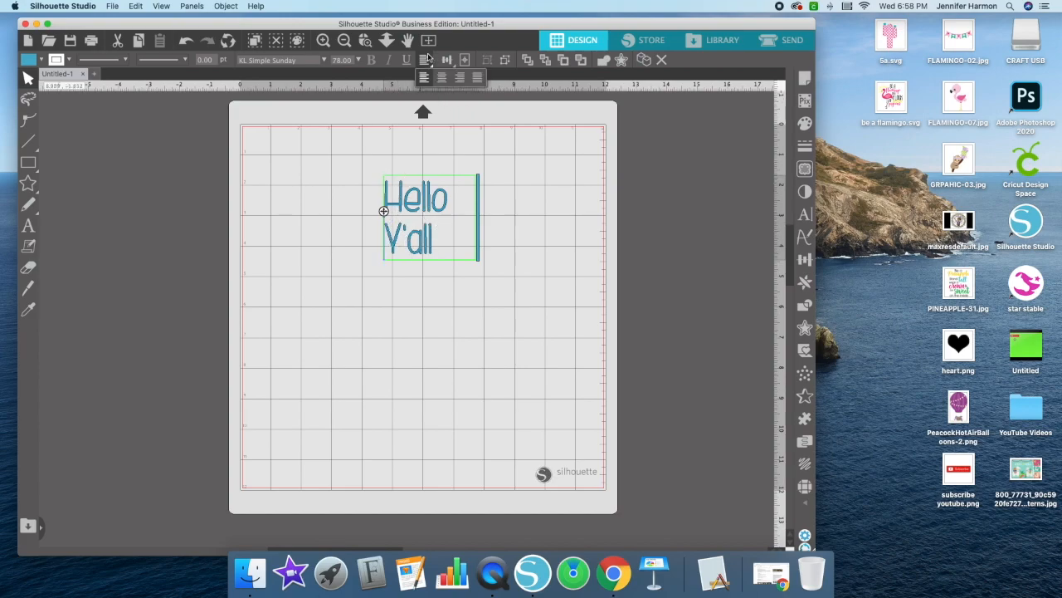
pyautogui.click(442, 77)
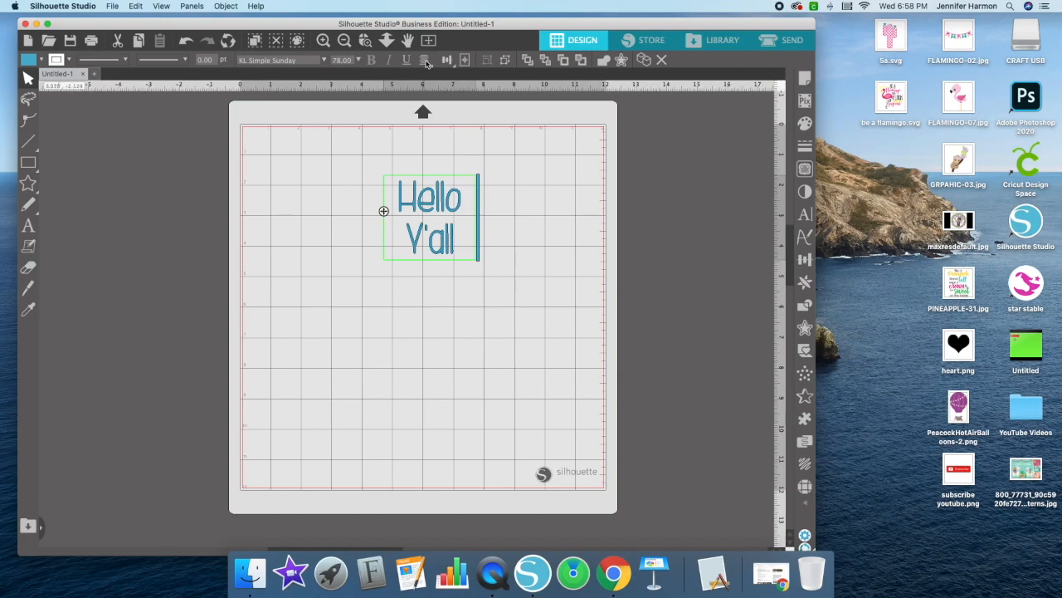
pyautogui.click(426, 61)
pyautogui.click(460, 78)
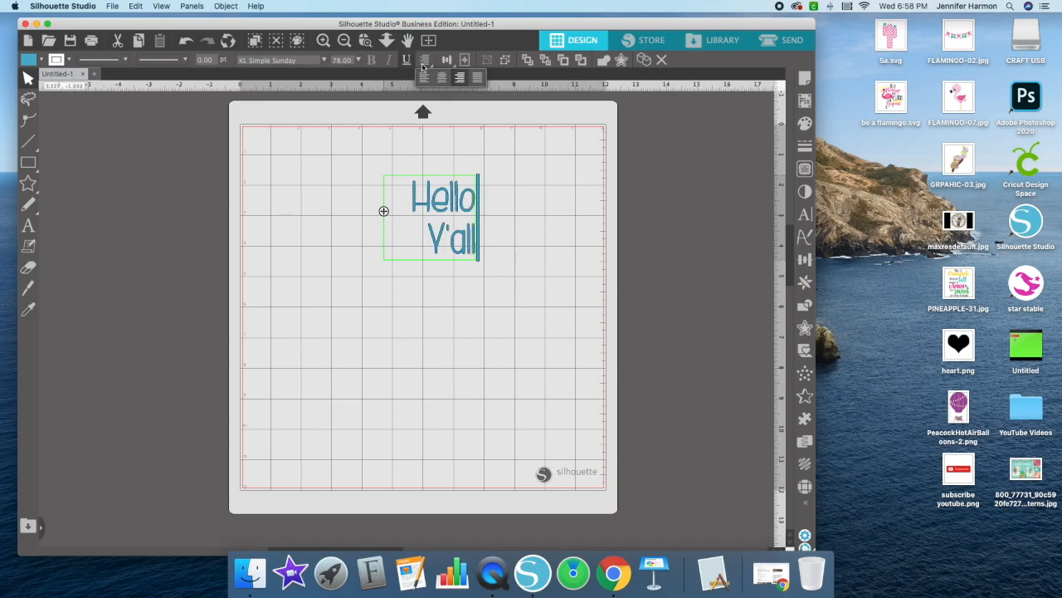
pyautogui.click(477, 78)
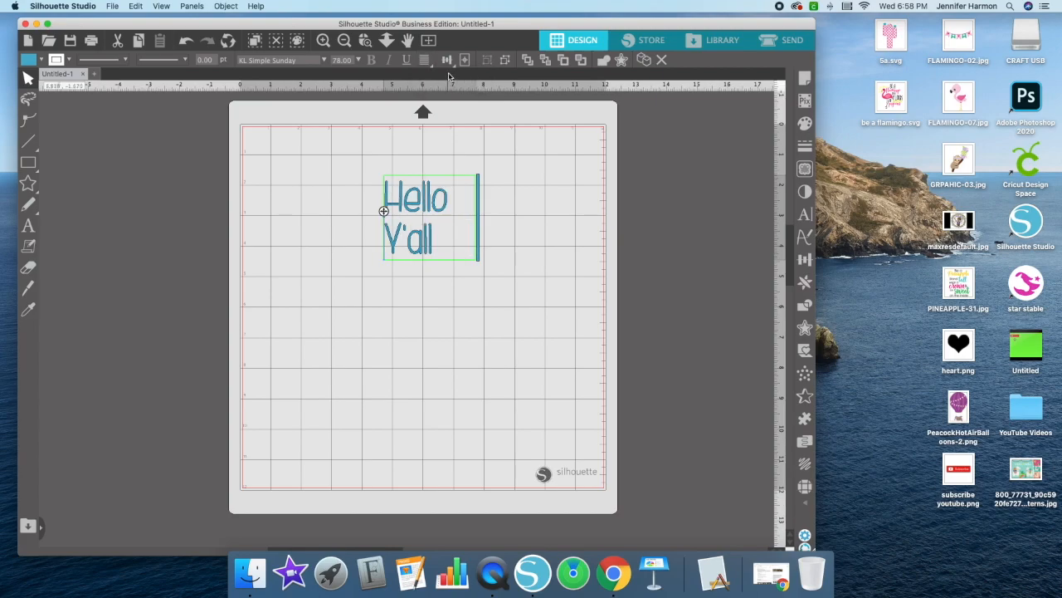
pyautogui.click(441, 77)
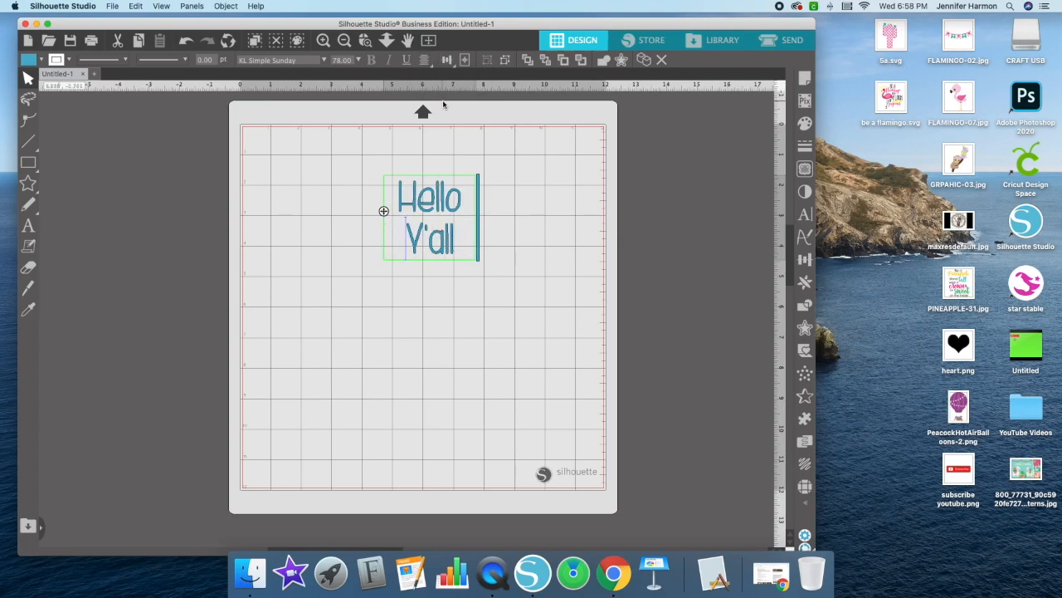
# Look at the object alignment options with the whole text selected and with only the "Y'all" line selected
pyautogui.click(529, 208)
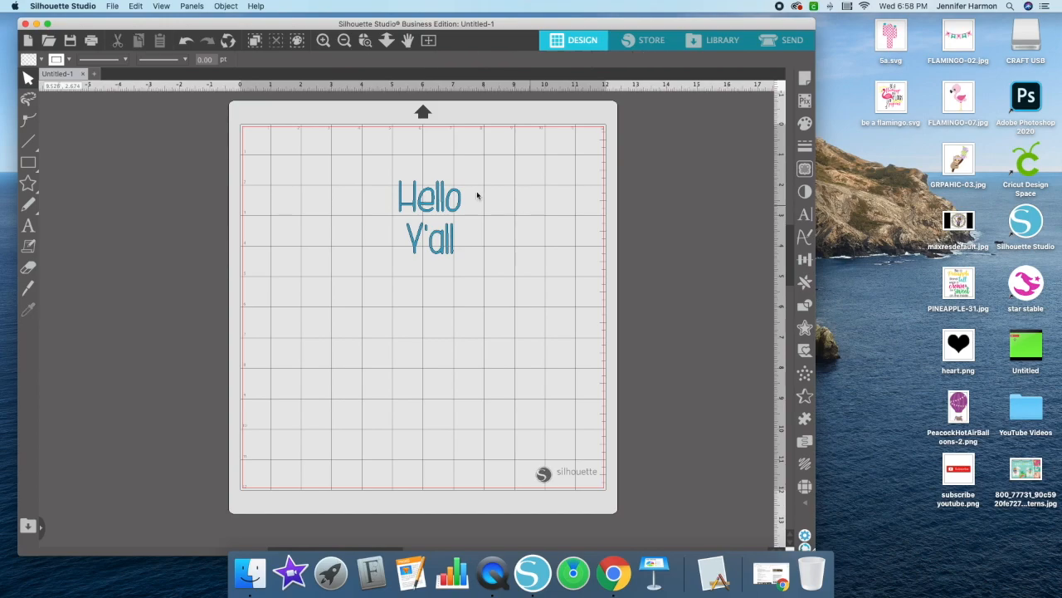
pyautogui.click(429, 193)
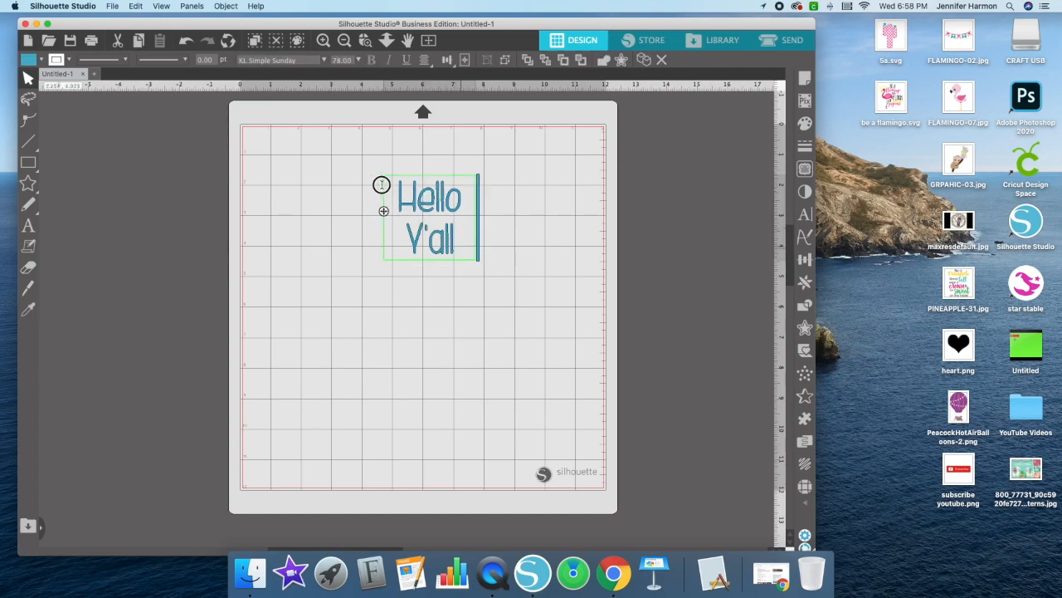
pyautogui.press('super+a')
pyautogui.click(448, 61)
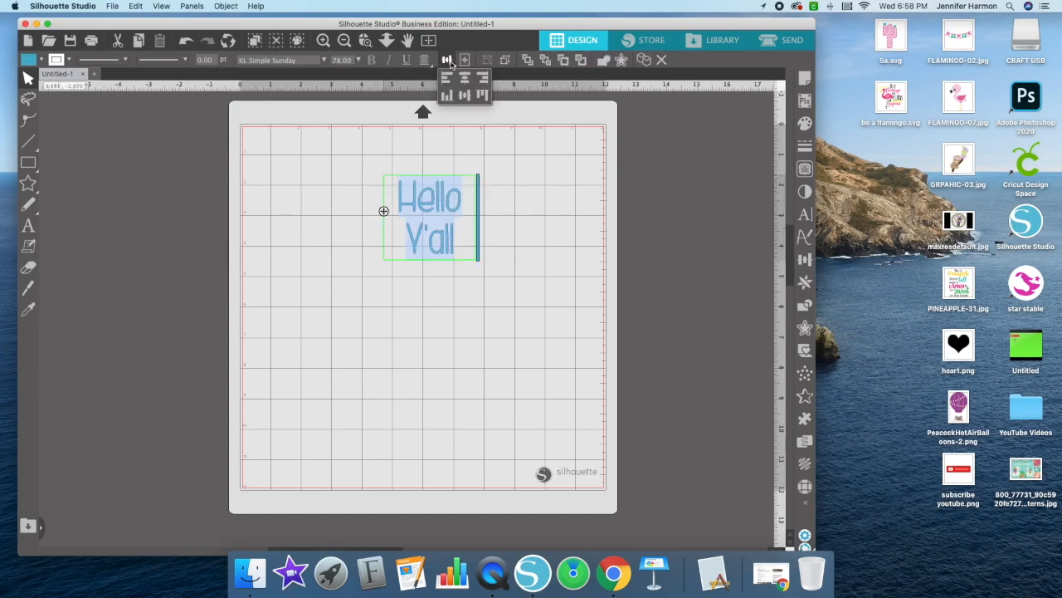
pyautogui.click(540, 204)
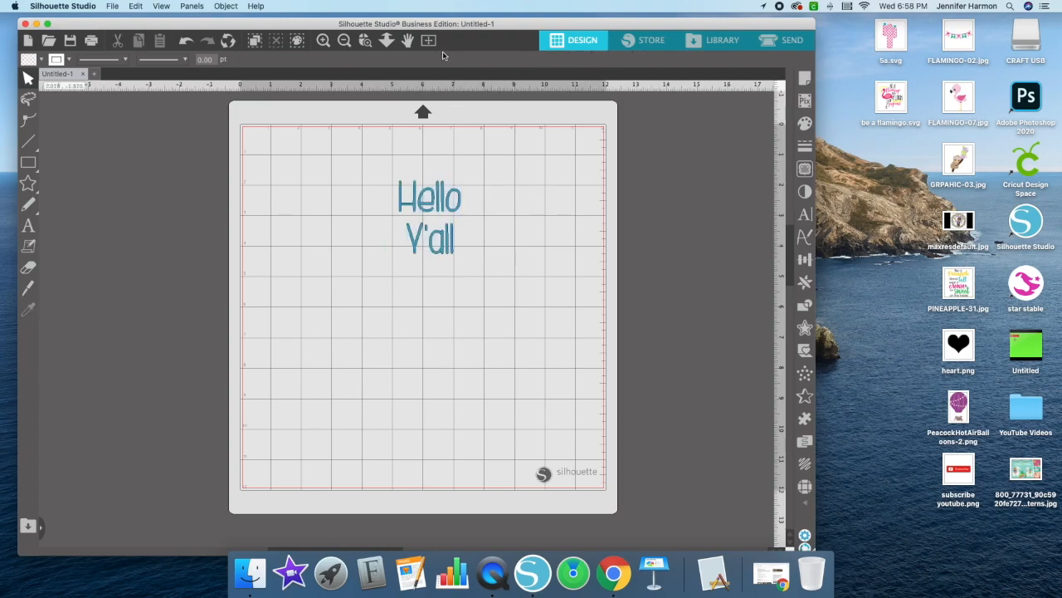
pyautogui.click(429, 208)
pyautogui.doubleClick(430, 208)
pyautogui.moveTo(404, 234); pyautogui.dragTo(459, 239)
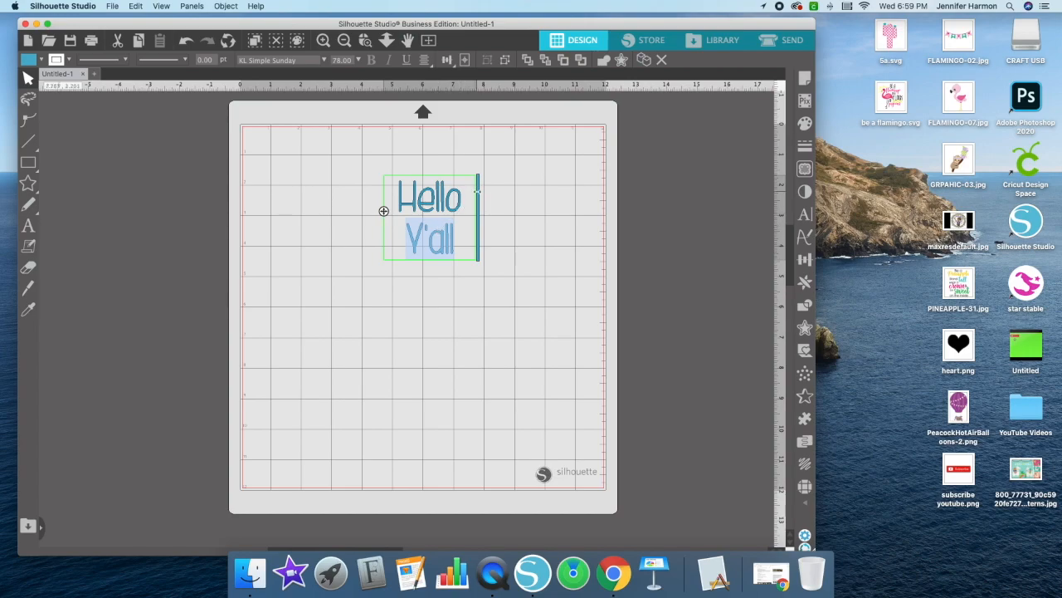
pyautogui.click(447, 63)
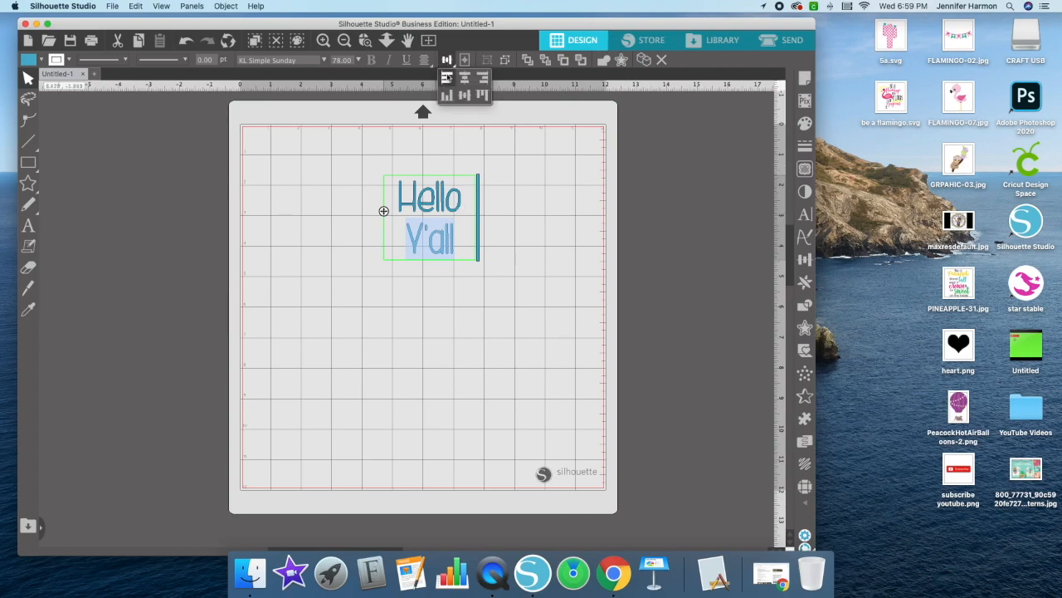
pyautogui.click(366, 138)
# Select the two-line "Hello Y'all" text as an object and center it on the 12x12 page
pyautogui.moveTo(395, 177); pyautogui.dragTo(455, 234)
pyautogui.click(456, 234)
pyautogui.click(424, 61)
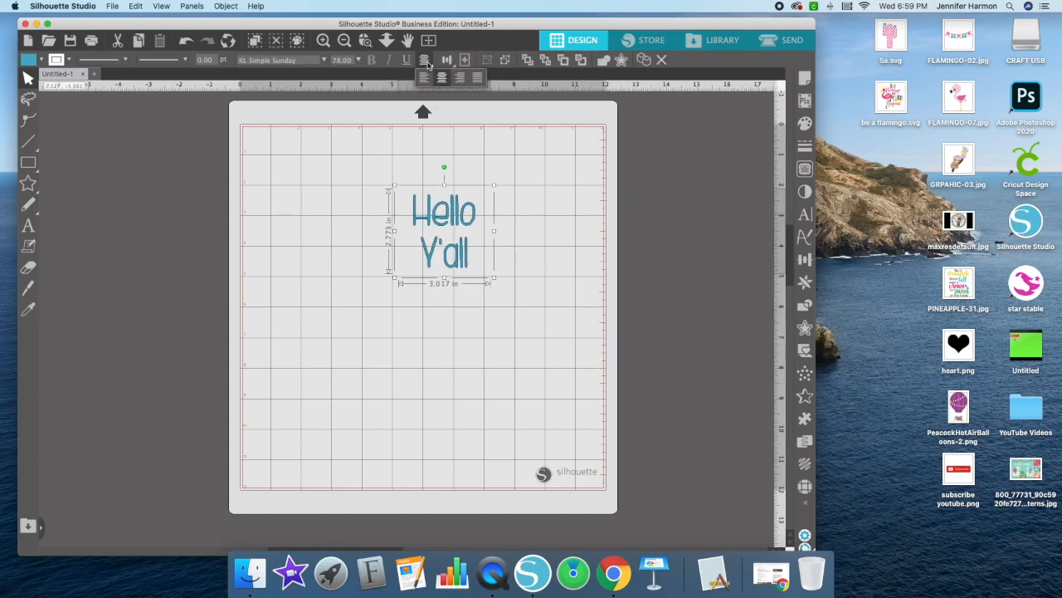
pyautogui.moveTo(448, 62)
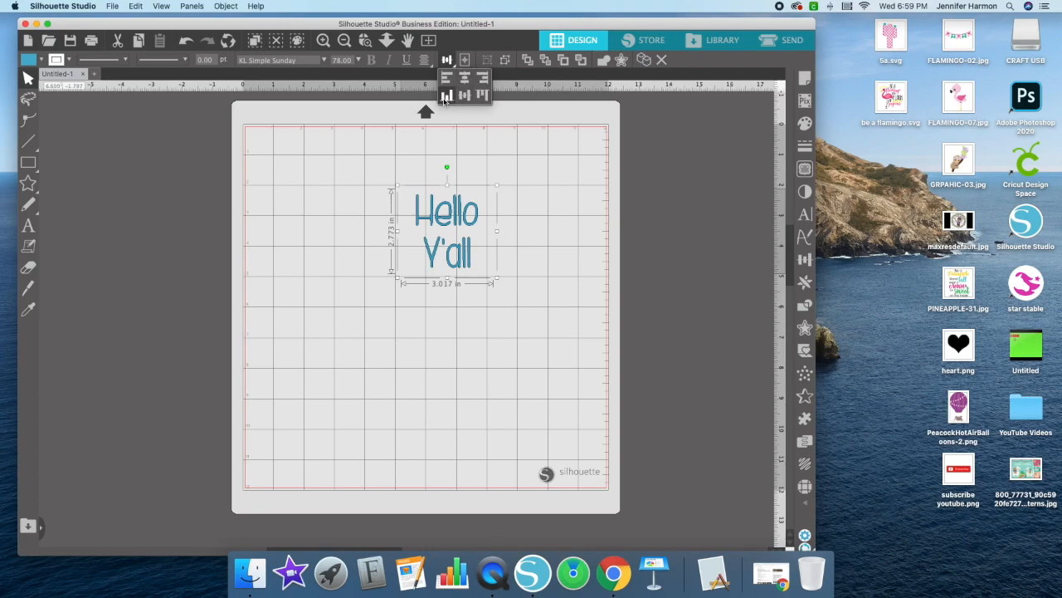
pyautogui.click(465, 60)
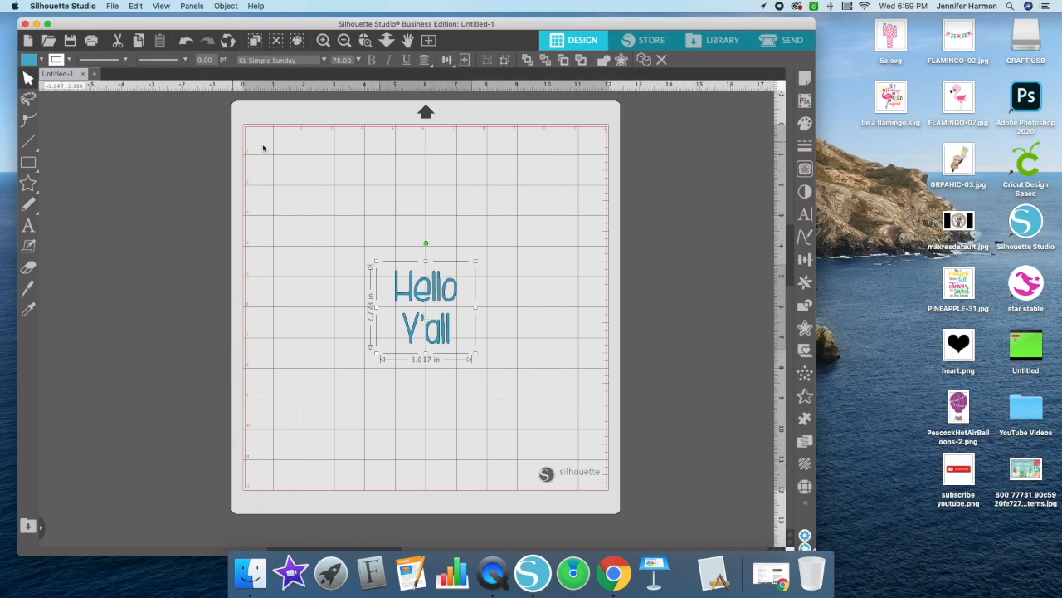
# Set the media size to Letter (8.500 x 11.000 in) and center the "Hello Y'all" text on that page
pyautogui.click(804, 77)
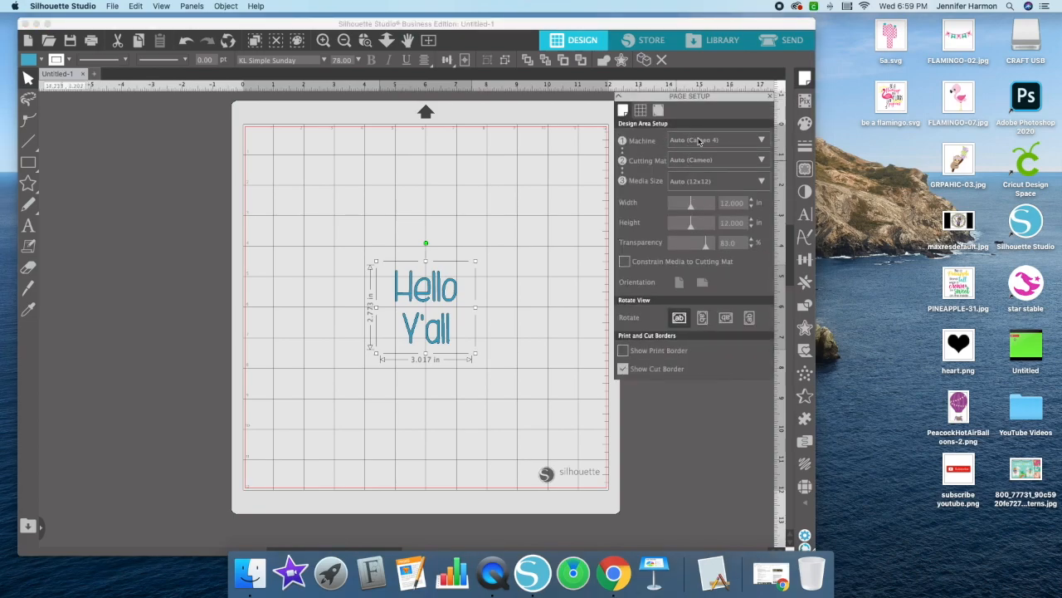
pyautogui.click(687, 182)
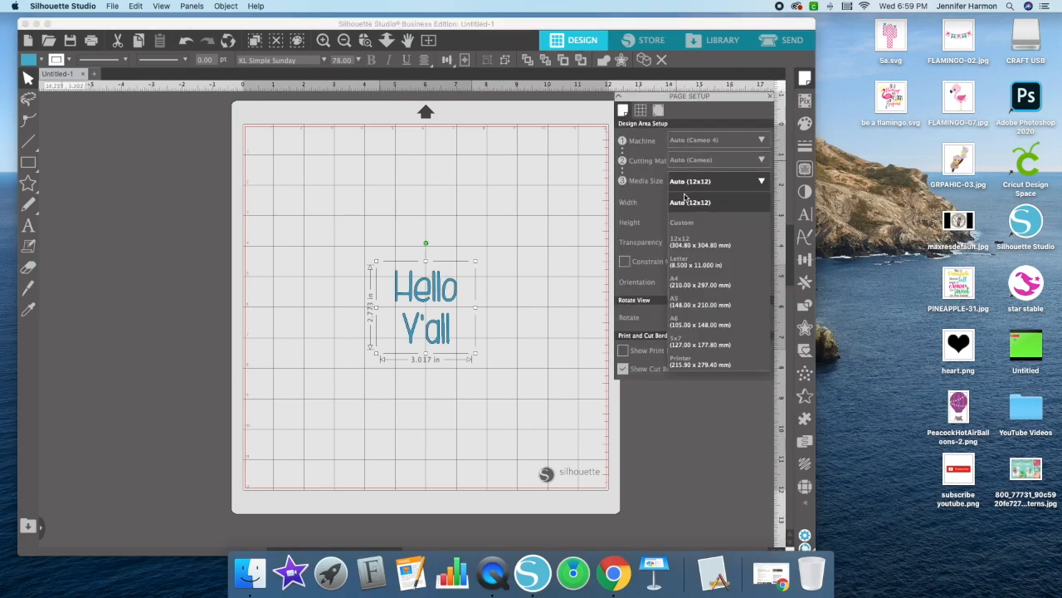
pyautogui.click(692, 264)
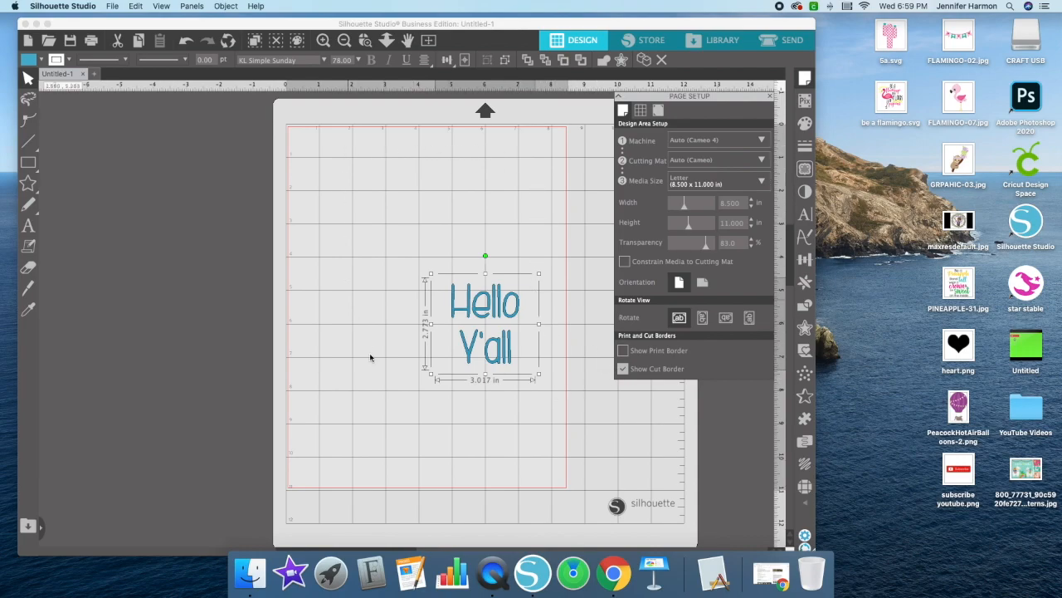
pyautogui.hscroll(-1, 528, 330)
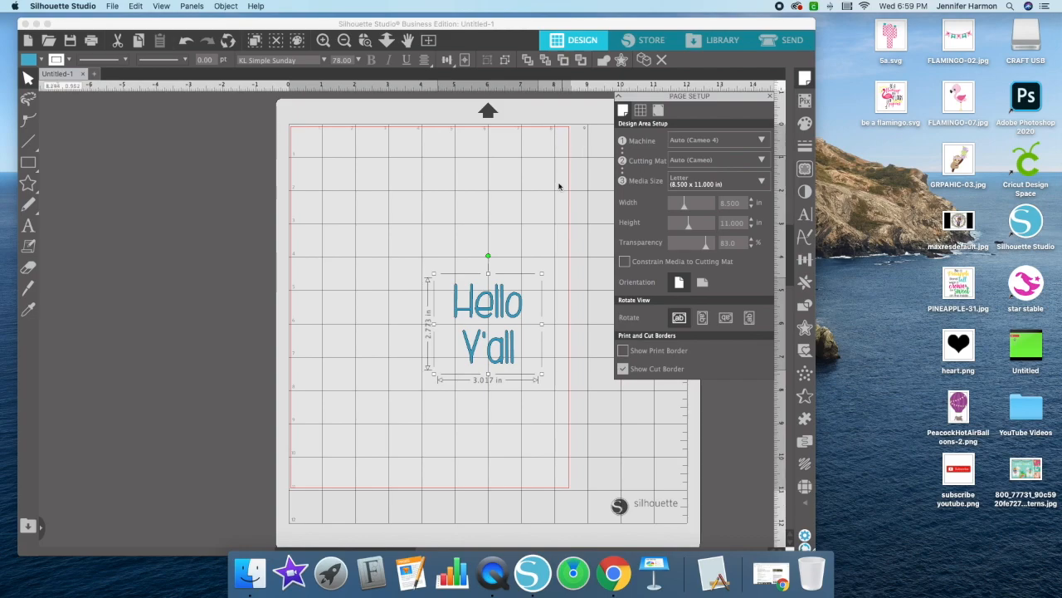
pyautogui.click(465, 60)
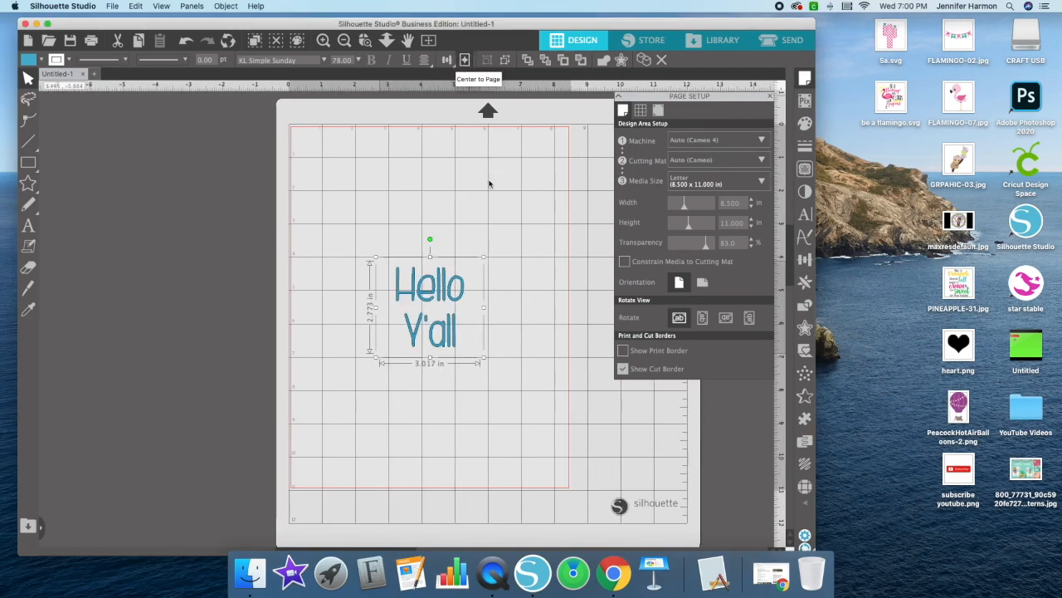
pyautogui.hscroll(-2, 431, 299)
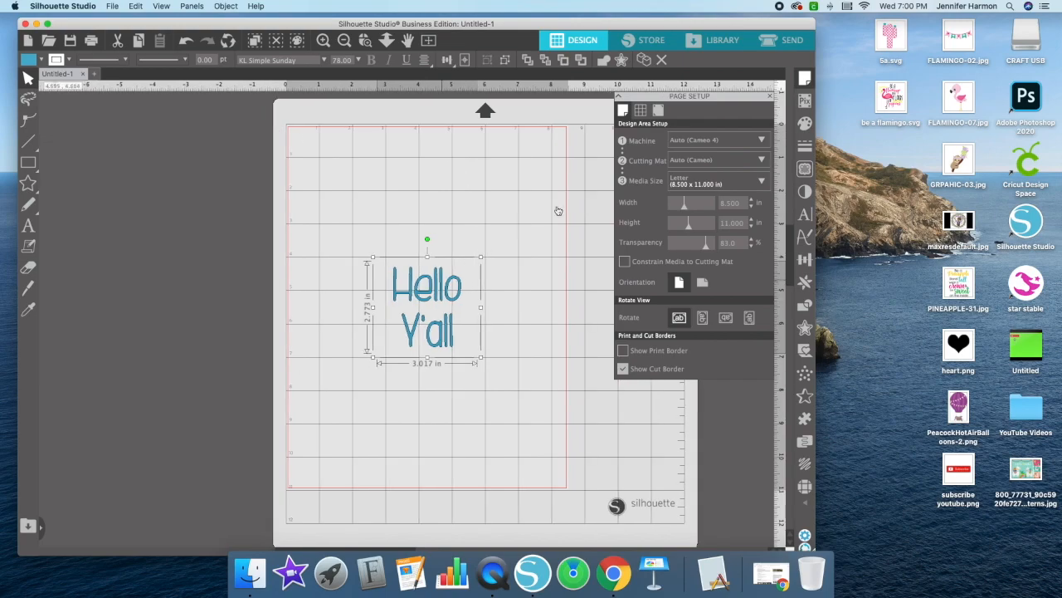
# Set the media size back to Auto (12x12), close the page setup and center the text on the page
pyautogui.click(699, 181)
pyautogui.click(703, 201)
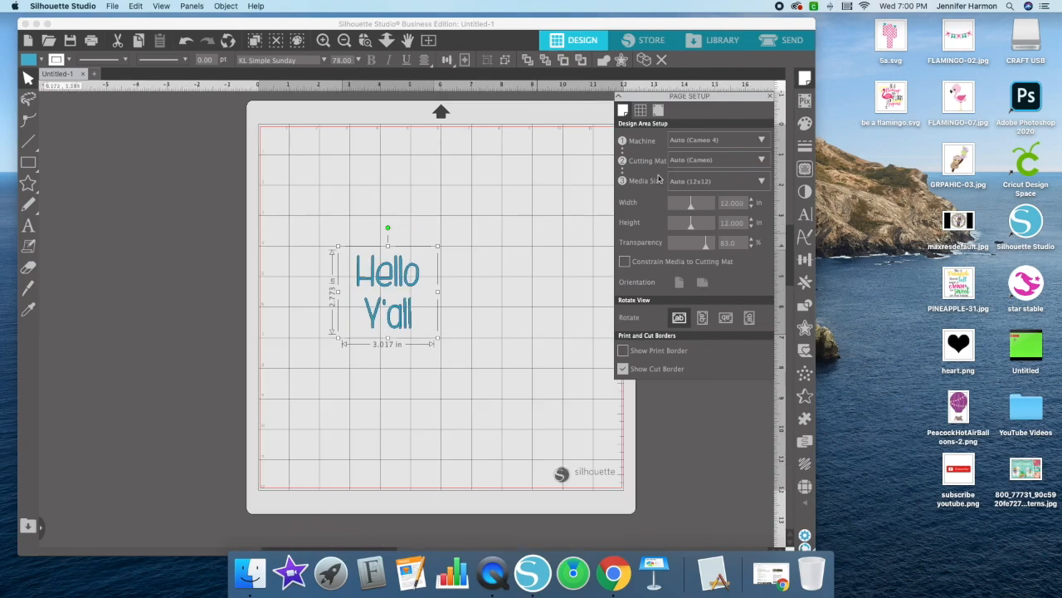
pyautogui.click(772, 101)
pyautogui.click(465, 60)
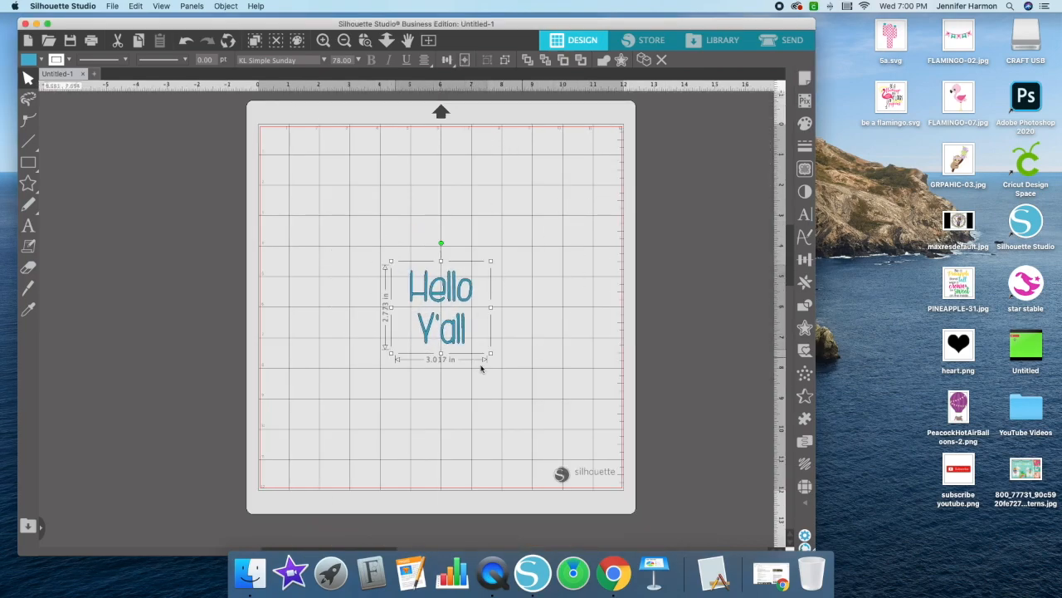
# Ungroup the "Hello Y'all" text and select the word "Hello" on its own
pyautogui.click(504, 60)
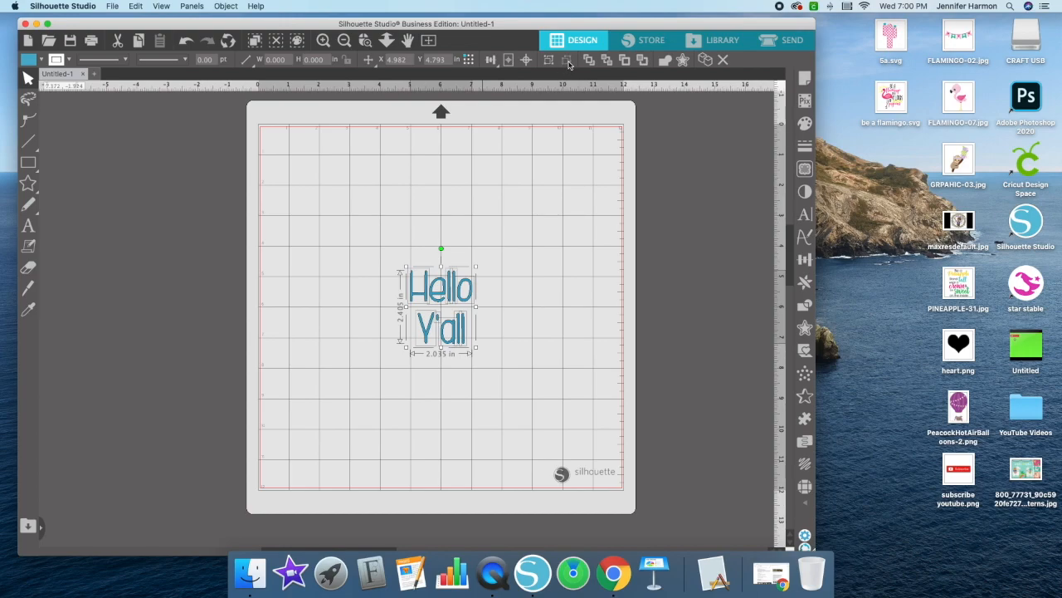
pyautogui.click(539, 295)
pyautogui.click(440, 287)
pyautogui.rightClick(440, 294)
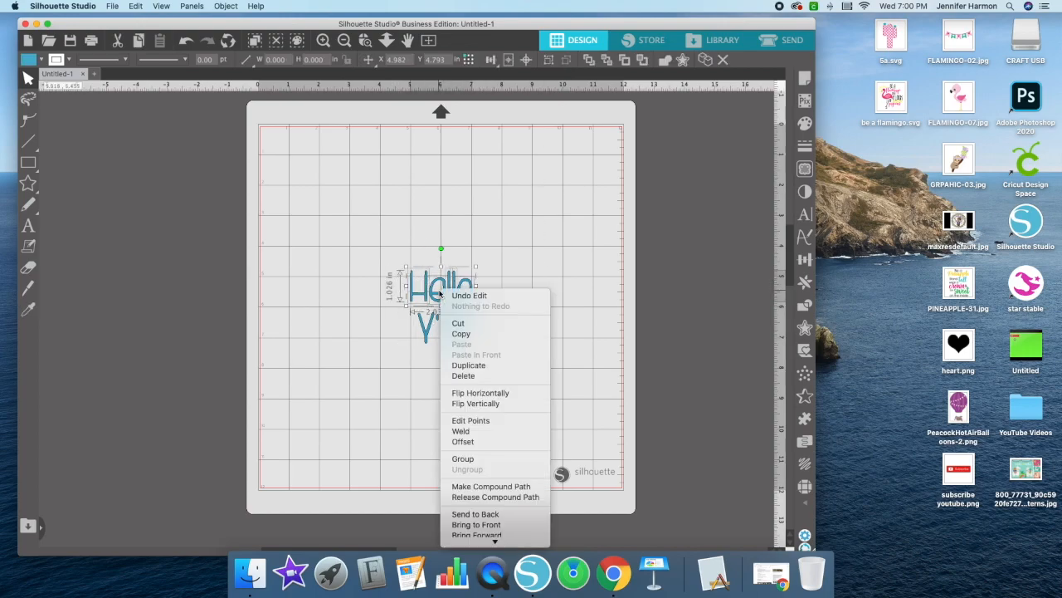
pyautogui.click(324, 416)
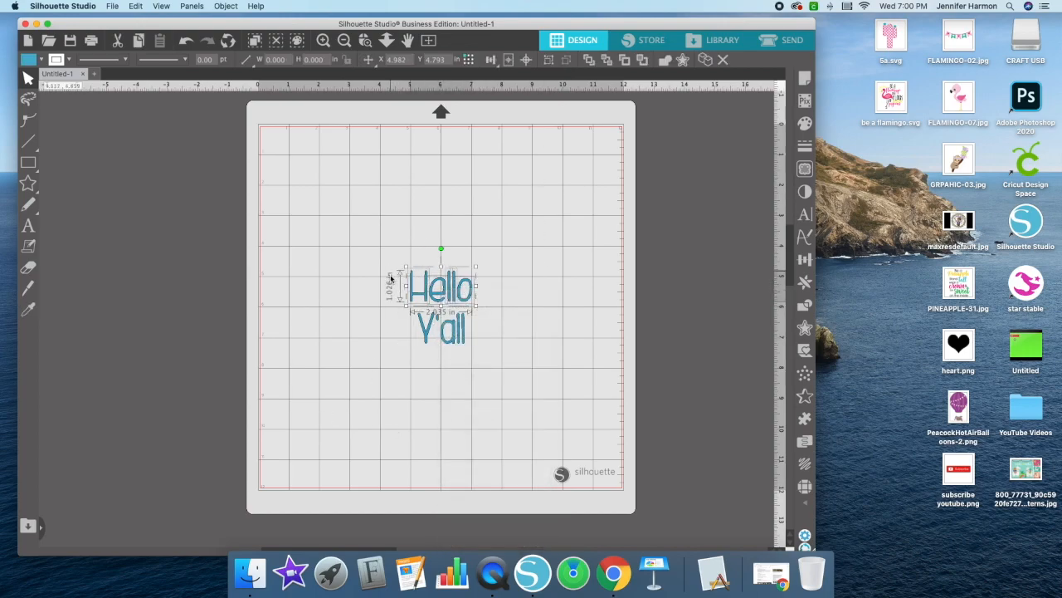
# Try to select single letters of "Hello", opening the letter "H" for point editing
pyautogui.click(559, 352)
pyautogui.moveTo(401, 277); pyautogui.dragTo(524, 298)
pyautogui.click(368, 249)
pyautogui.click(425, 284)
pyautogui.doubleClick(426, 284)
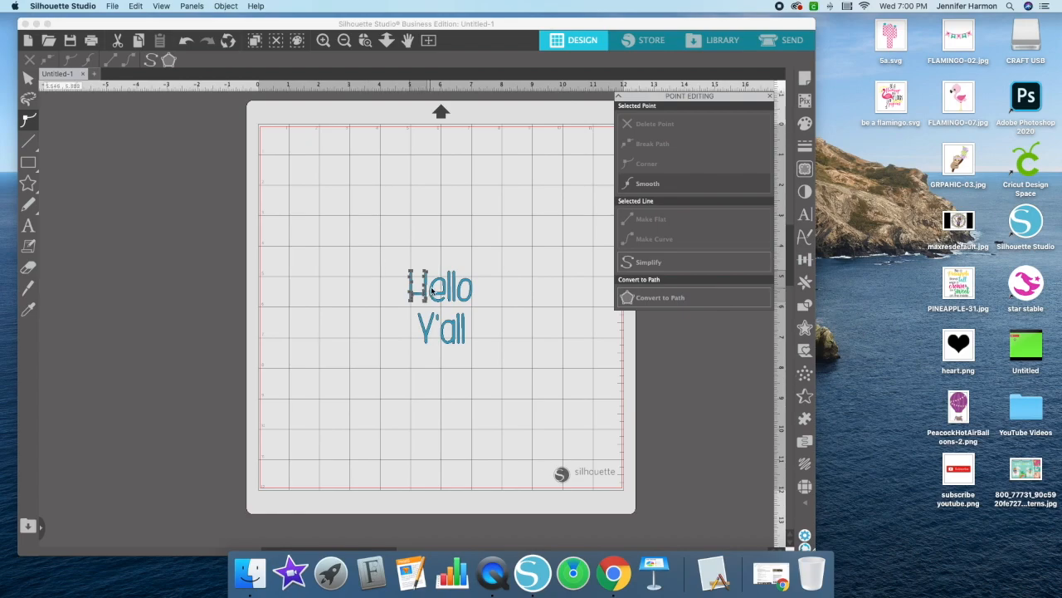
pyautogui.click(438, 288)
pyautogui.click(445, 261)
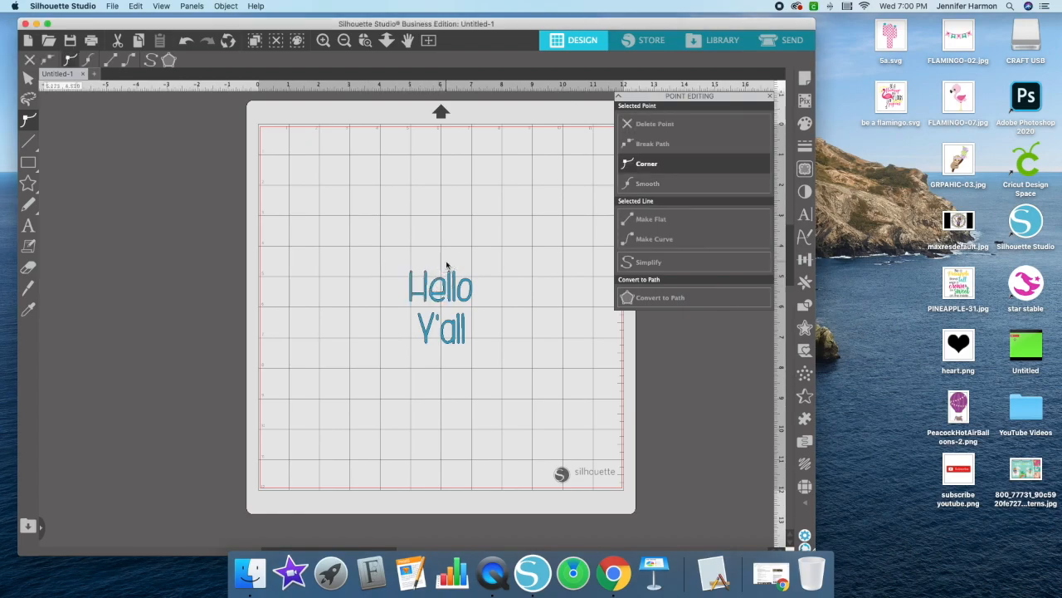
# Undo the edits back to the editable "Hello Y'all" text centered on the Letter page, and close the point editing settings
pyautogui.click(186, 41)
pyautogui.click(186, 41)
pyautogui.click(186, 40)
pyautogui.click(186, 41)
pyautogui.click(186, 40)
pyautogui.click(186, 41)
pyautogui.click(186, 41)
pyautogui.click(186, 40)
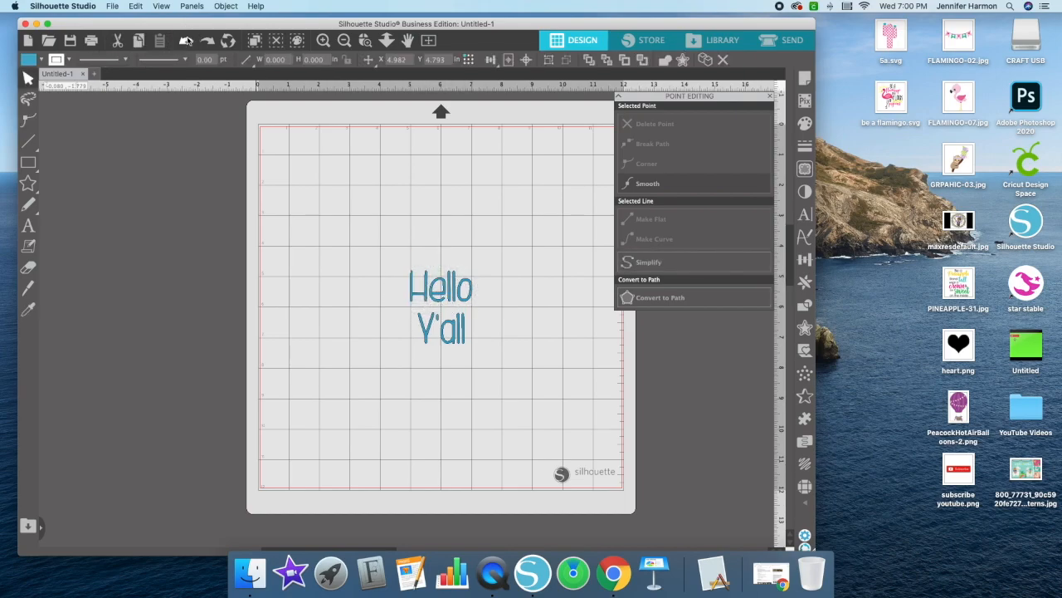
pyautogui.click(186, 41)
pyautogui.click(186, 40)
pyautogui.click(185, 41)
pyautogui.click(186, 41)
pyautogui.click(186, 41)
pyautogui.doubleClick(453, 295)
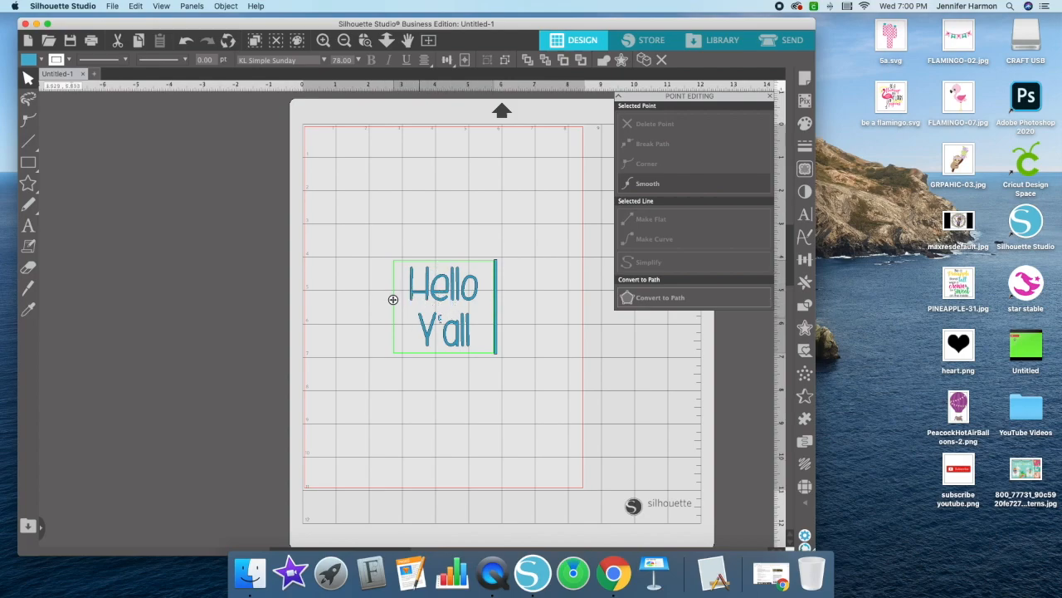
pyautogui.click(769, 98)
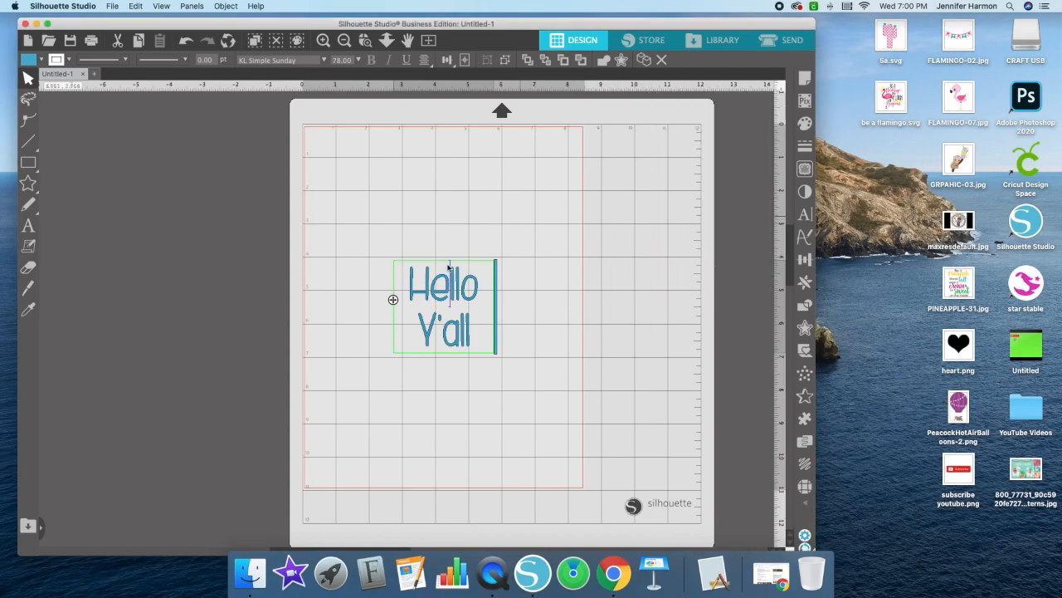
pyautogui.click(455, 175)
# Weld the "Hello Y'all" text and undo the weld
pyautogui.moveTo(398, 250); pyautogui.dragTo(522, 375)
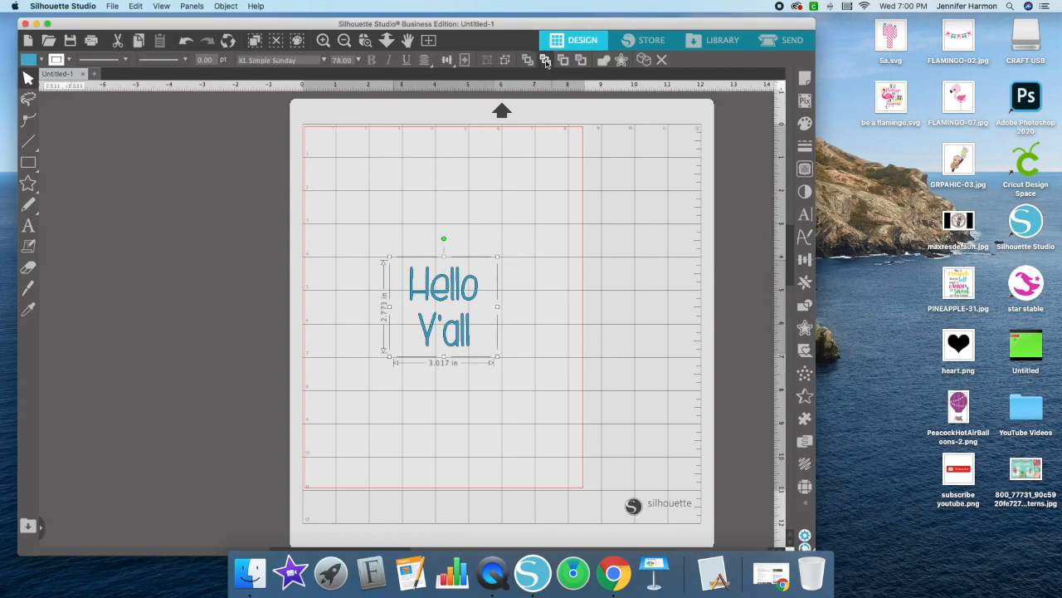
pyautogui.click(604, 61)
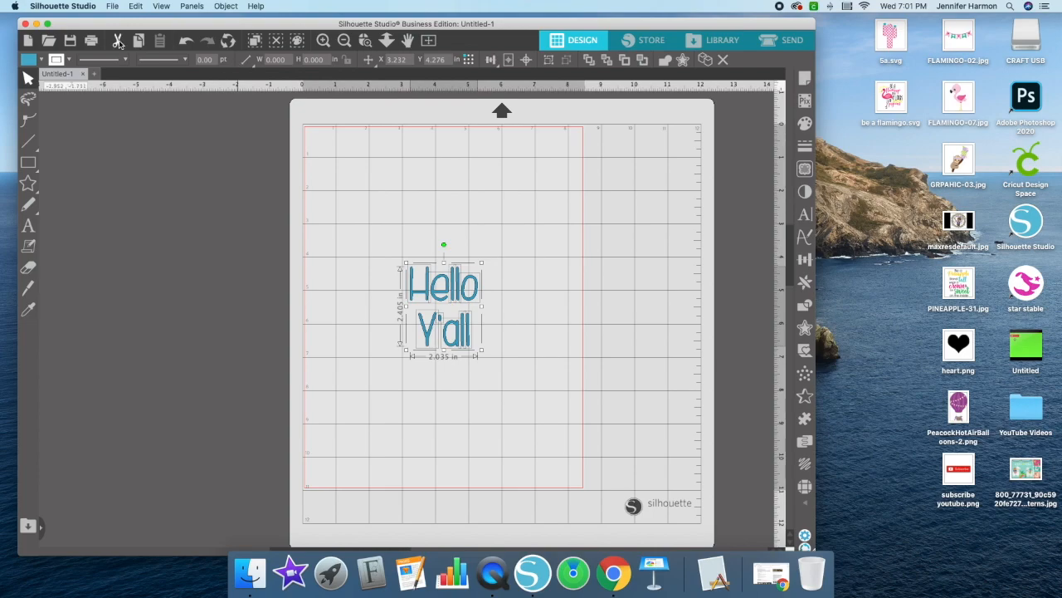
pyautogui.click(188, 43)
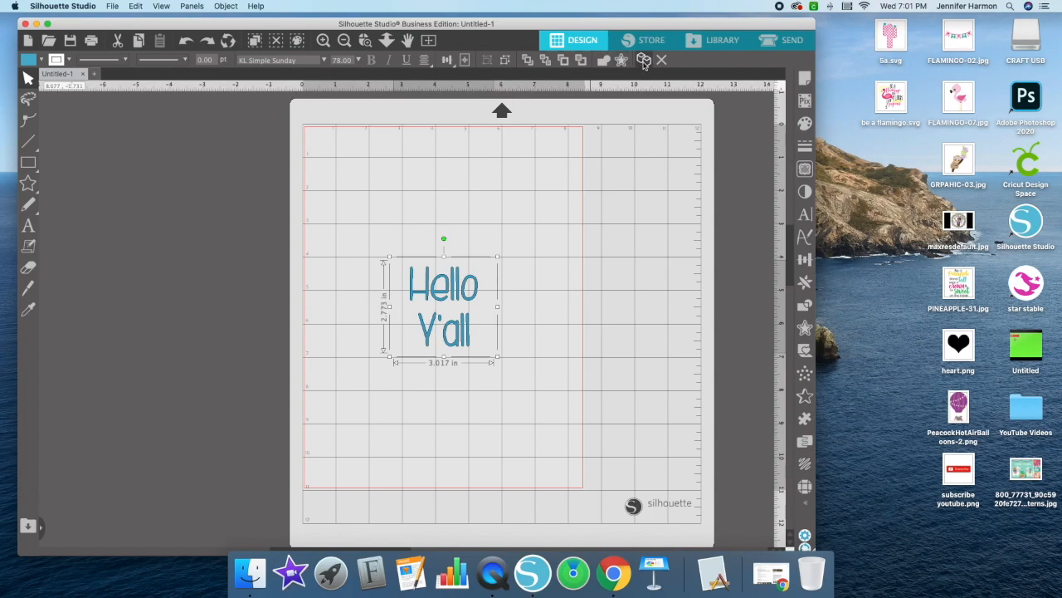
# Try duplicating and deleting the "Hello Y'all" text, undoing each action
pyautogui.click(644, 60)
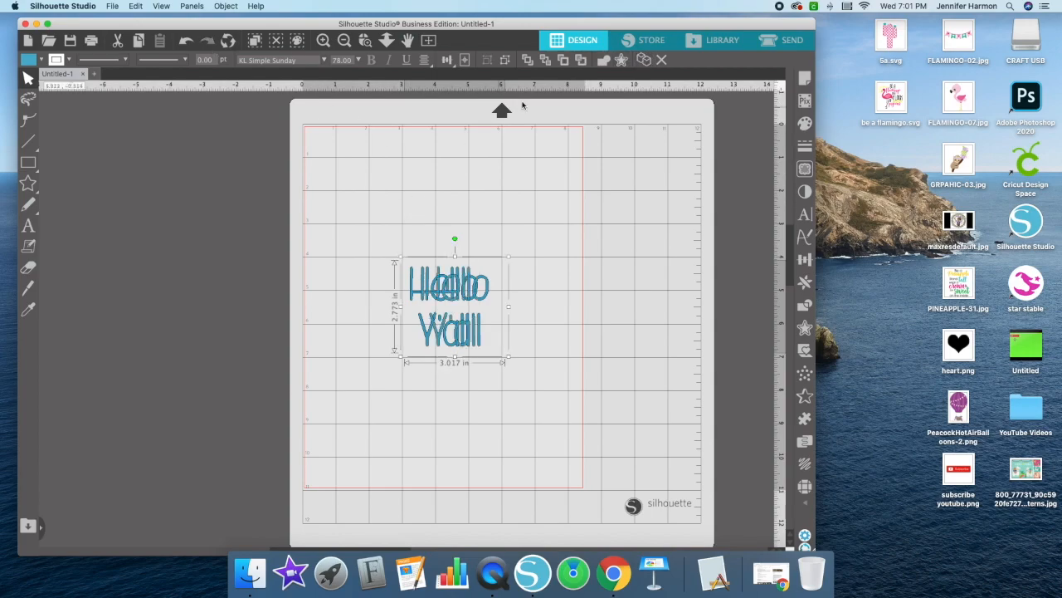
pyautogui.click(187, 42)
pyautogui.click(664, 61)
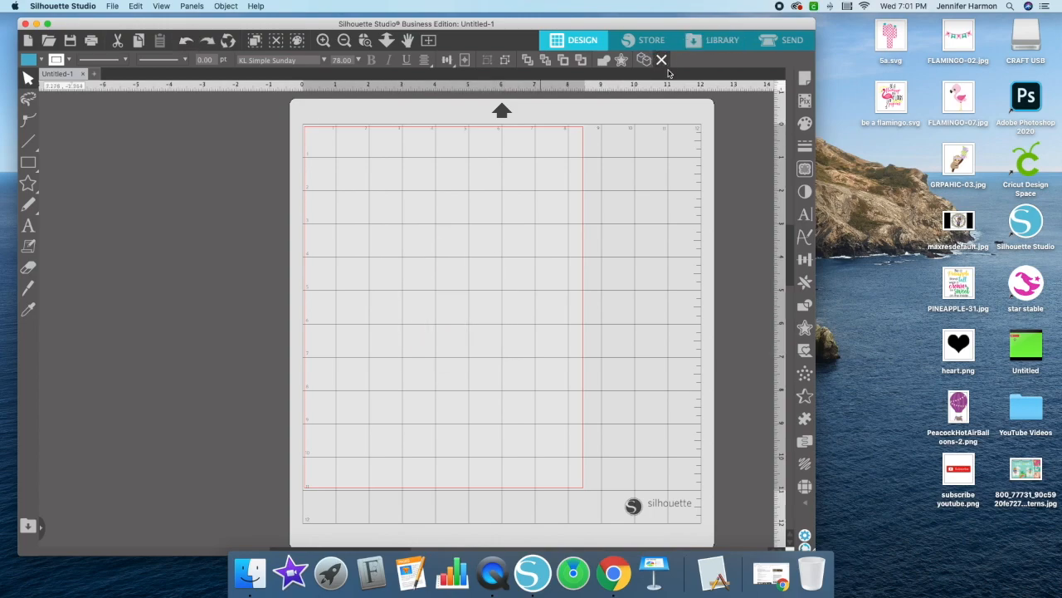
pyautogui.click(187, 40)
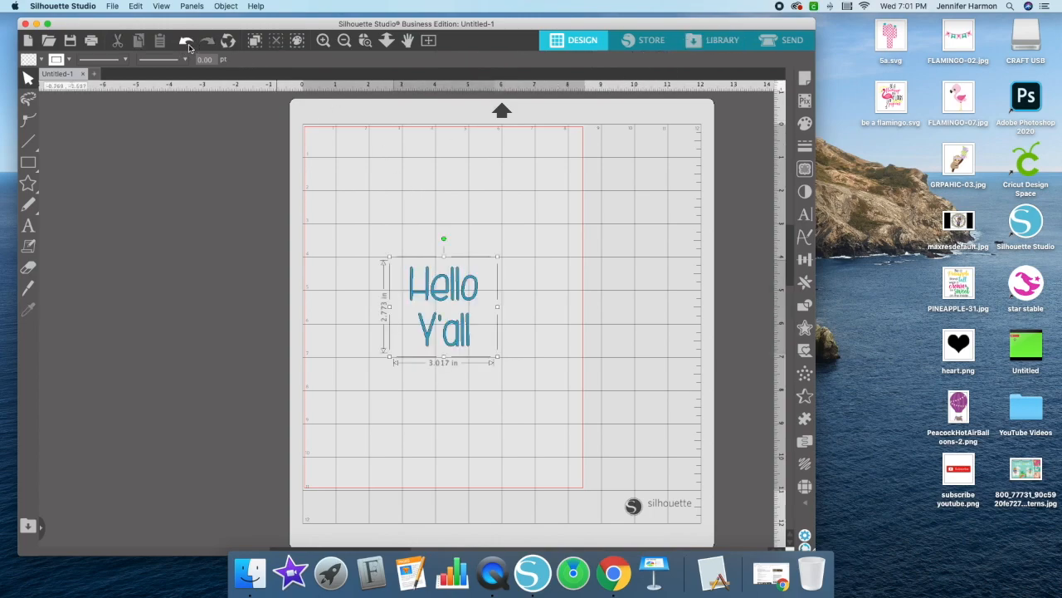
# Select all characters of "Hello Y'all" and set the text to vertical orientation in the text style settings
pyautogui.click(633, 256)
pyautogui.doubleClick(413, 292)
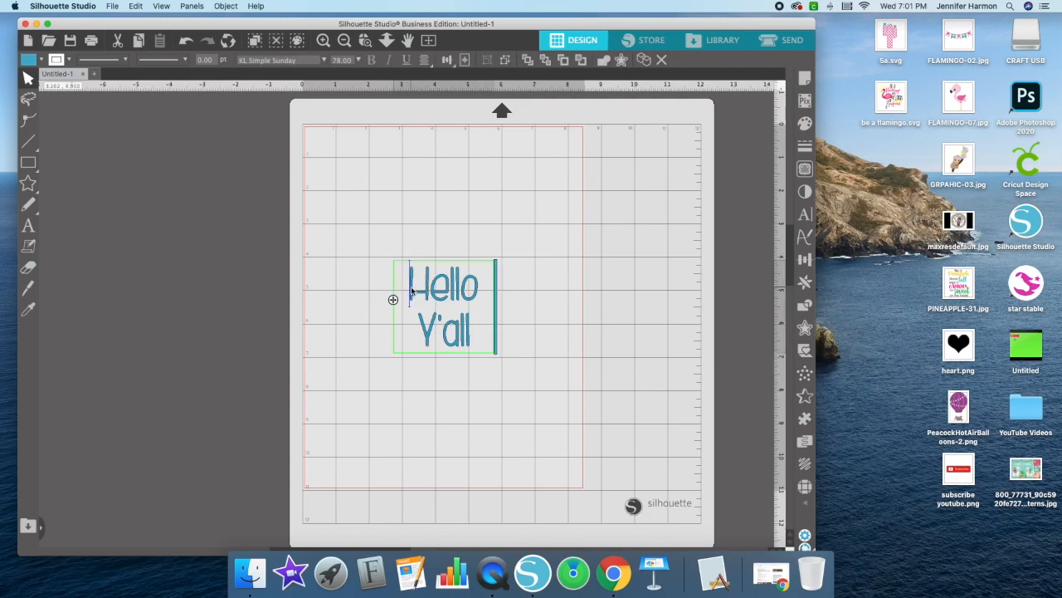
pyautogui.moveTo(471, 335); pyautogui.dragTo(383, 258)
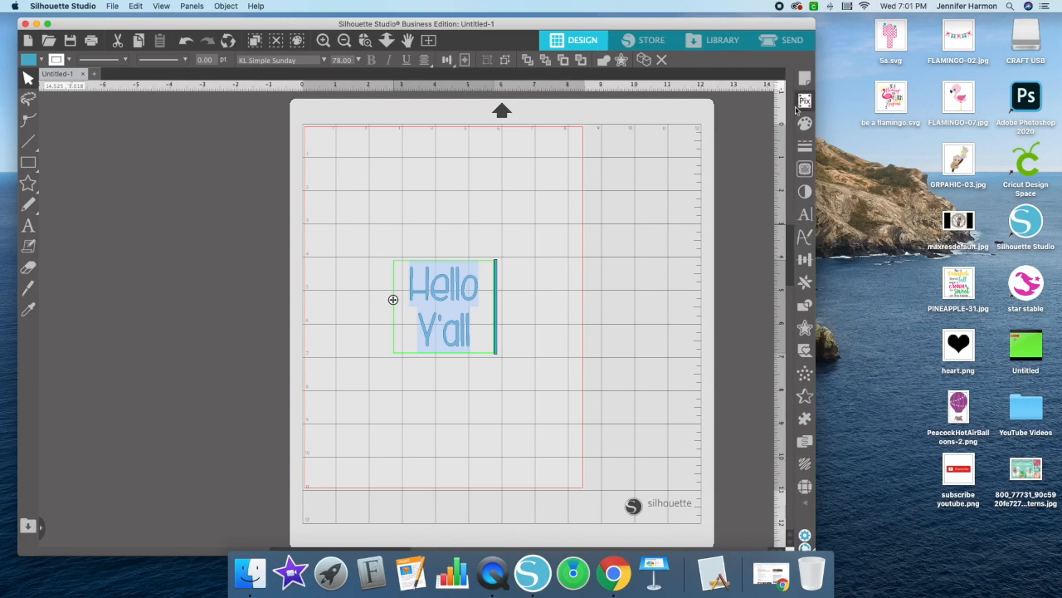
pyautogui.click(807, 216)
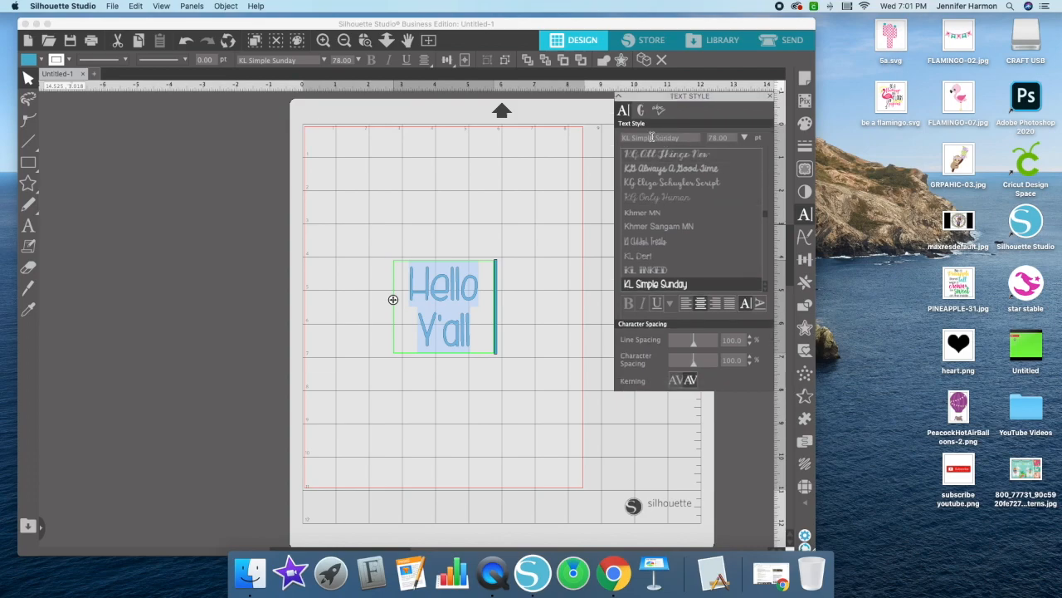
pyautogui.click(760, 304)
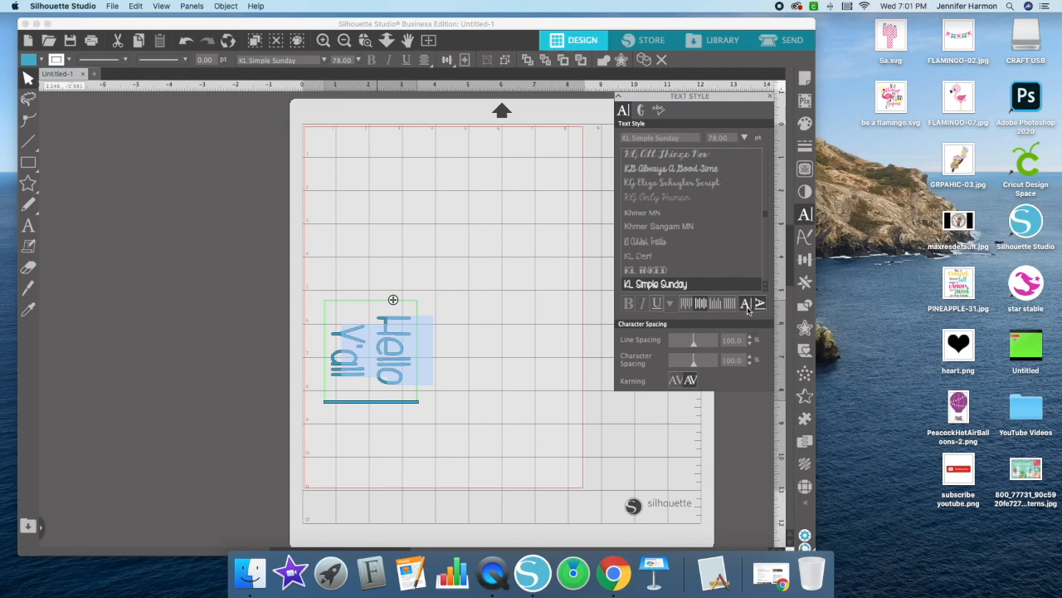
# Return the "Hello Y'all" text to horizontal orientation and clear the character selection
pyautogui.click(747, 304)
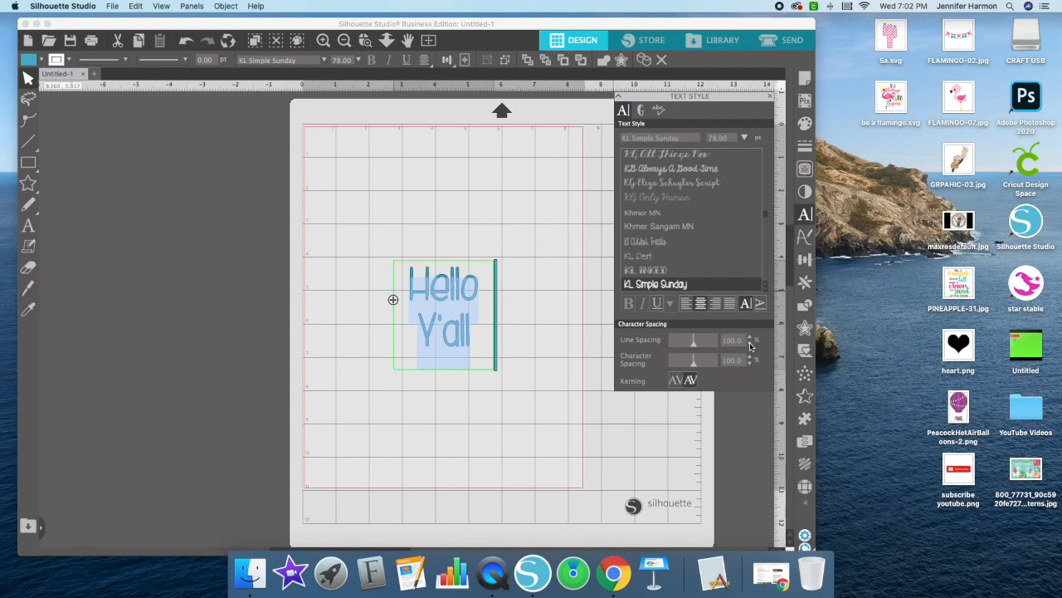
pyautogui.click(459, 286)
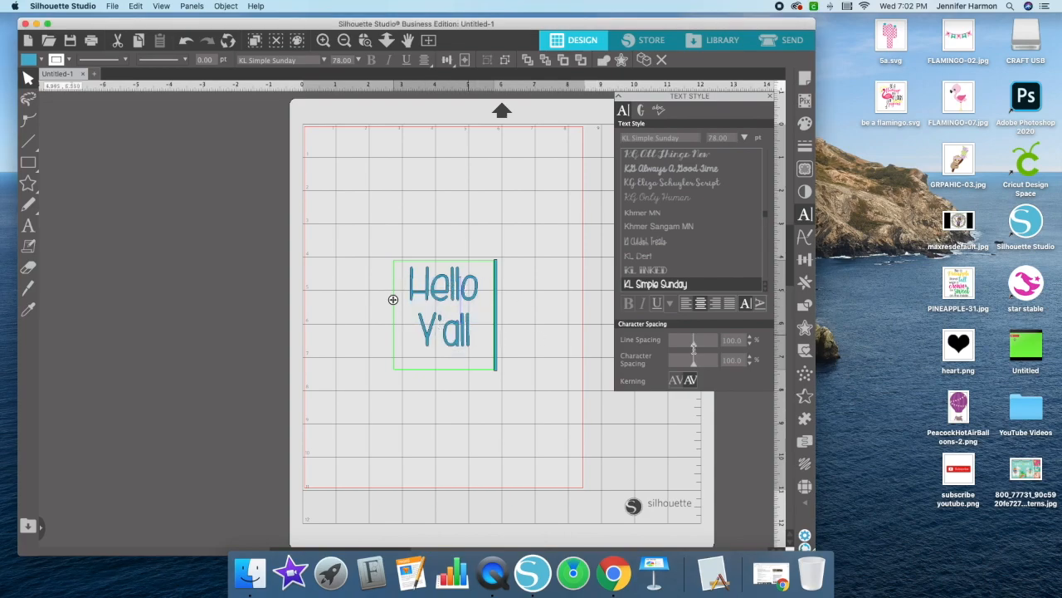
# Try tightening the line spacing of "Hello Y'all" to 85% and 70%, and restore it to 100%
pyautogui.click(751, 346)
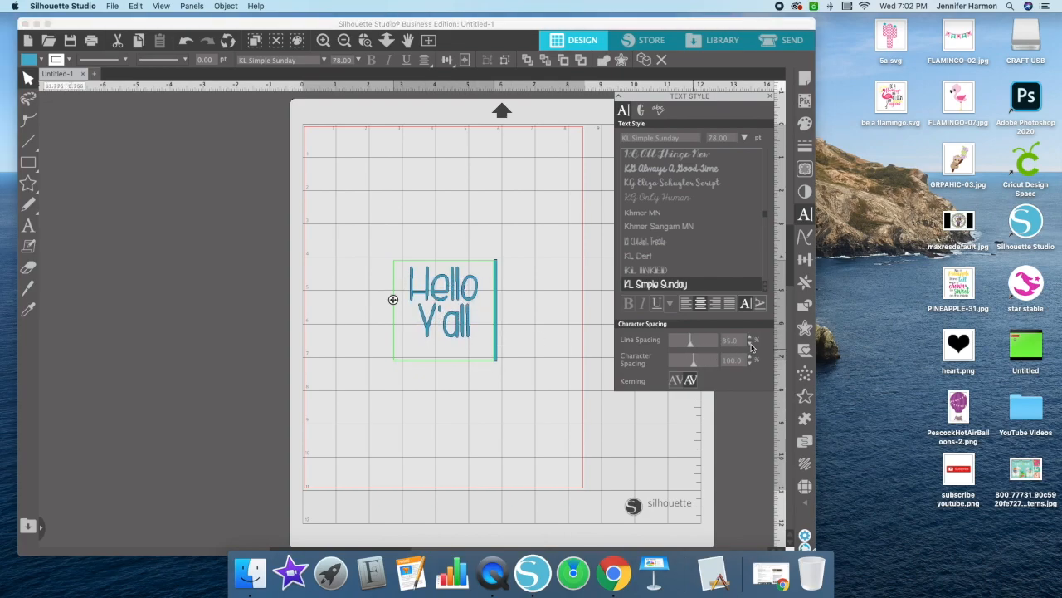
pyautogui.click(751, 340)
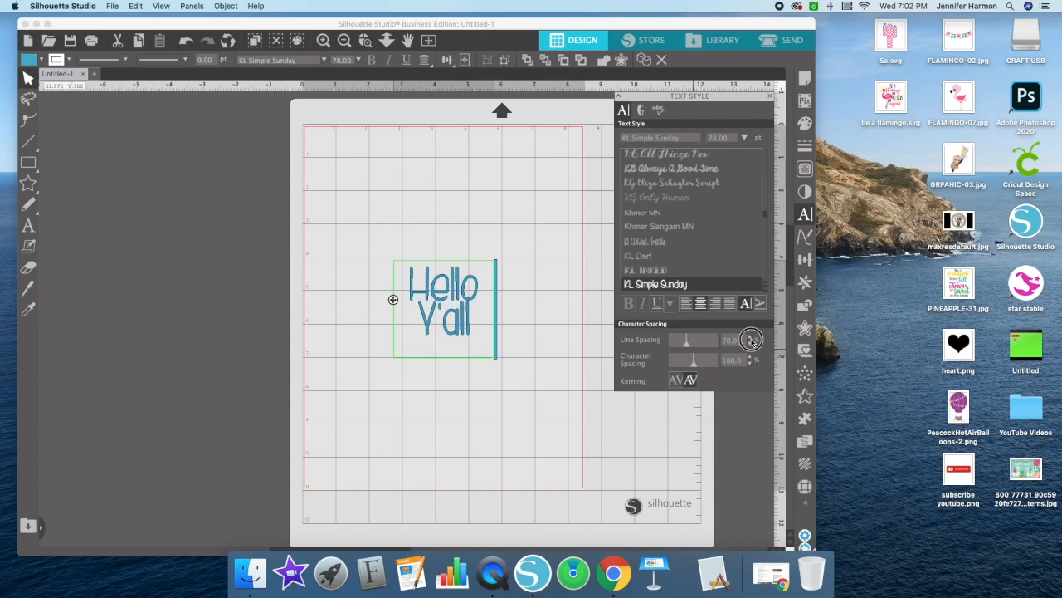
pyautogui.click(751, 341)
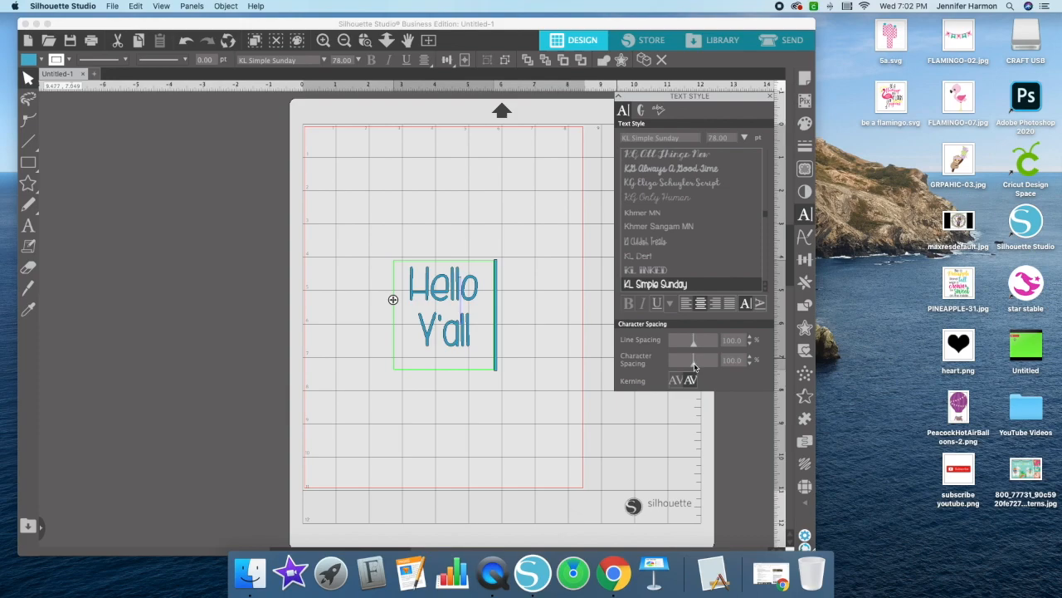
# Try wider and narrower character spacing on "Hello Y'all", including 90%, and restore it to 100%
pyautogui.click(751, 358)
pyautogui.click(751, 358)
pyautogui.click(751, 358)
pyautogui.click(751, 358)
pyautogui.click(750, 358)
pyautogui.click(750, 358)
pyautogui.click(751, 358)
pyautogui.click(751, 363)
pyautogui.click(751, 364)
pyautogui.click(750, 363)
pyautogui.click(750, 363)
pyautogui.click(750, 364)
pyautogui.click(751, 364)
pyautogui.click(750, 364)
pyautogui.click(750, 364)
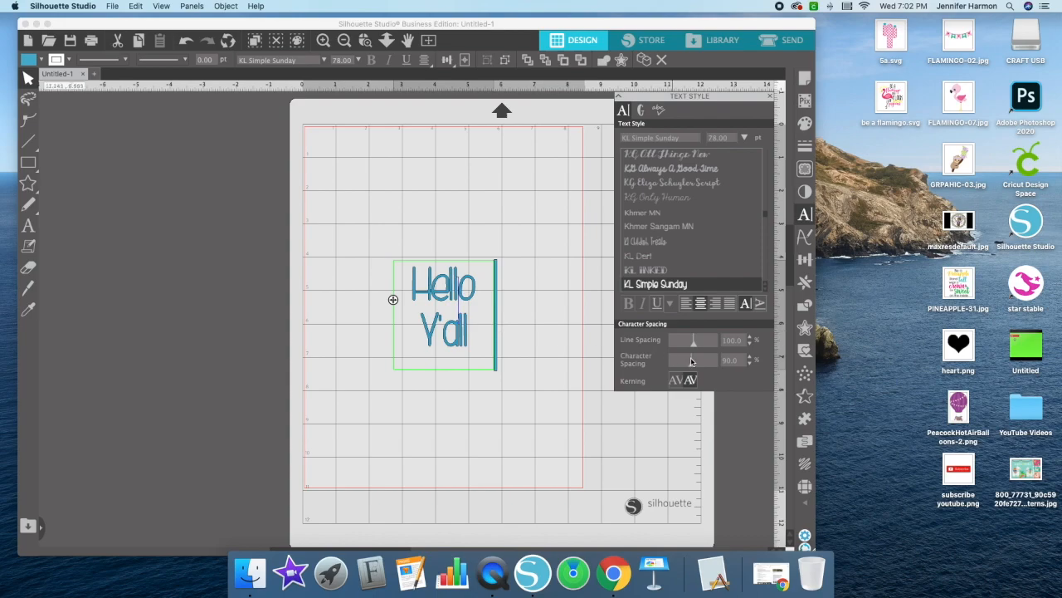
pyautogui.click(749, 363)
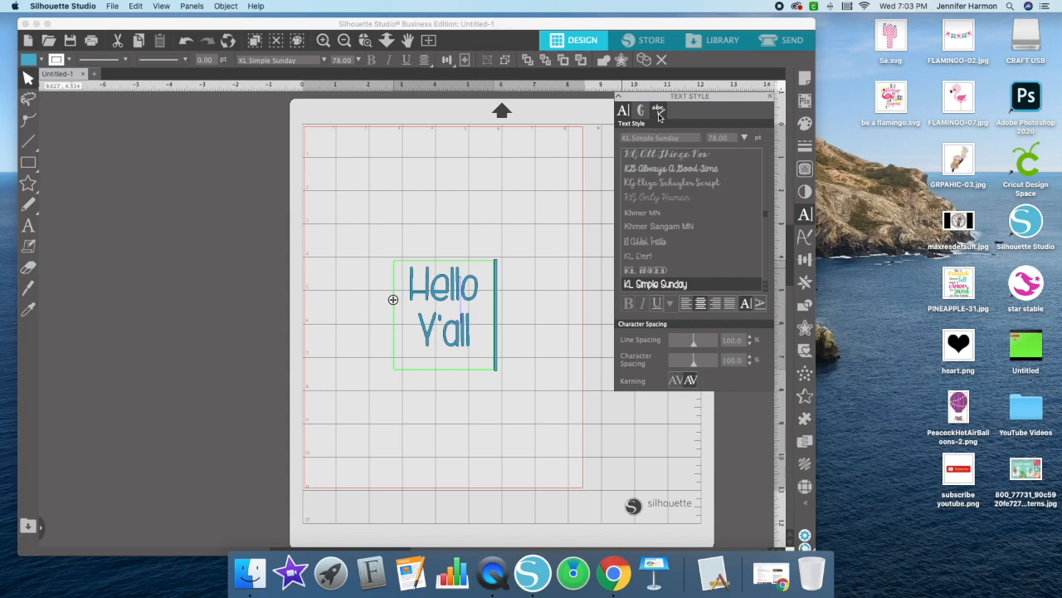
# View the spelling options, and show the glyphs of the "Hello Y'all" text's font, KL Simple Sunday
pyautogui.click(659, 112)
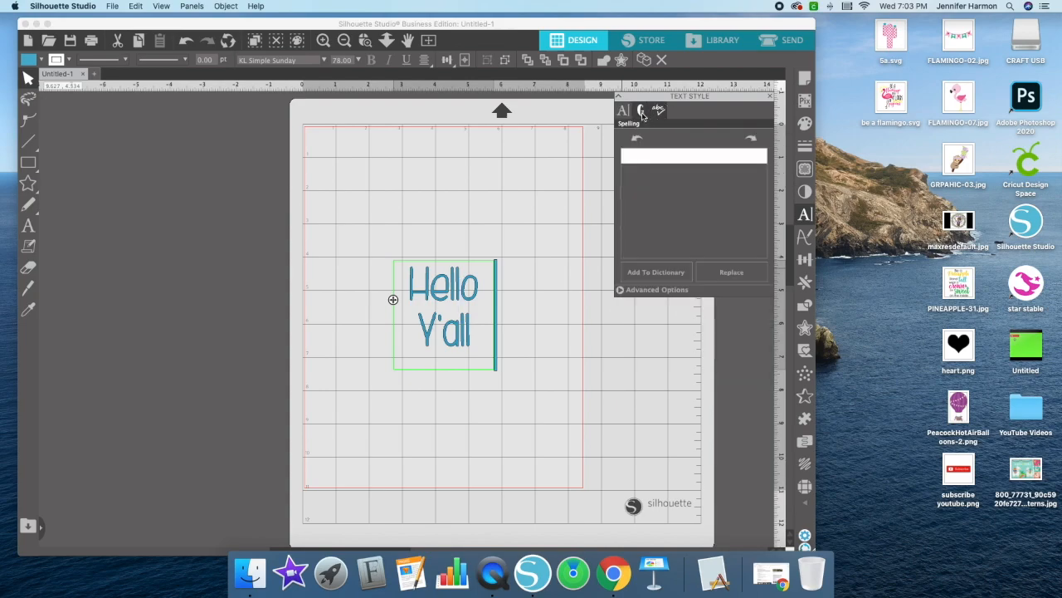
pyautogui.click(642, 112)
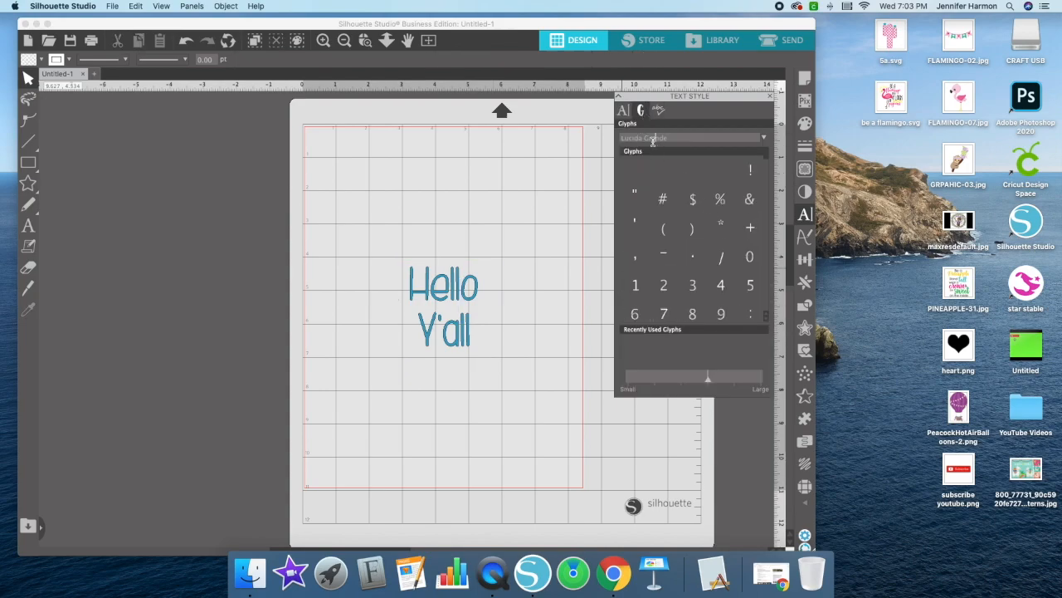
pyautogui.click(757, 138)
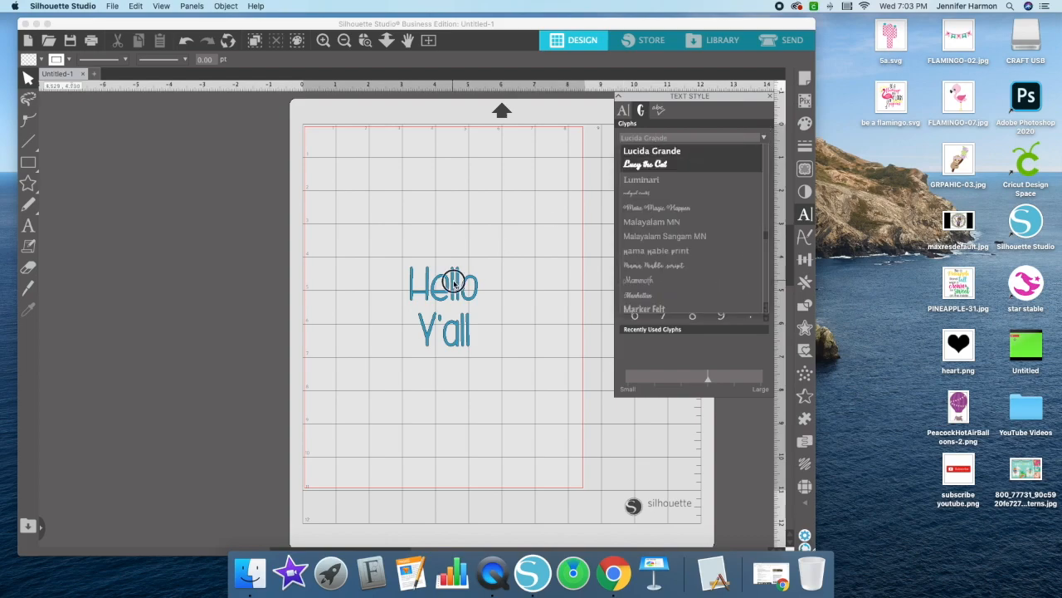
pyautogui.click(623, 110)
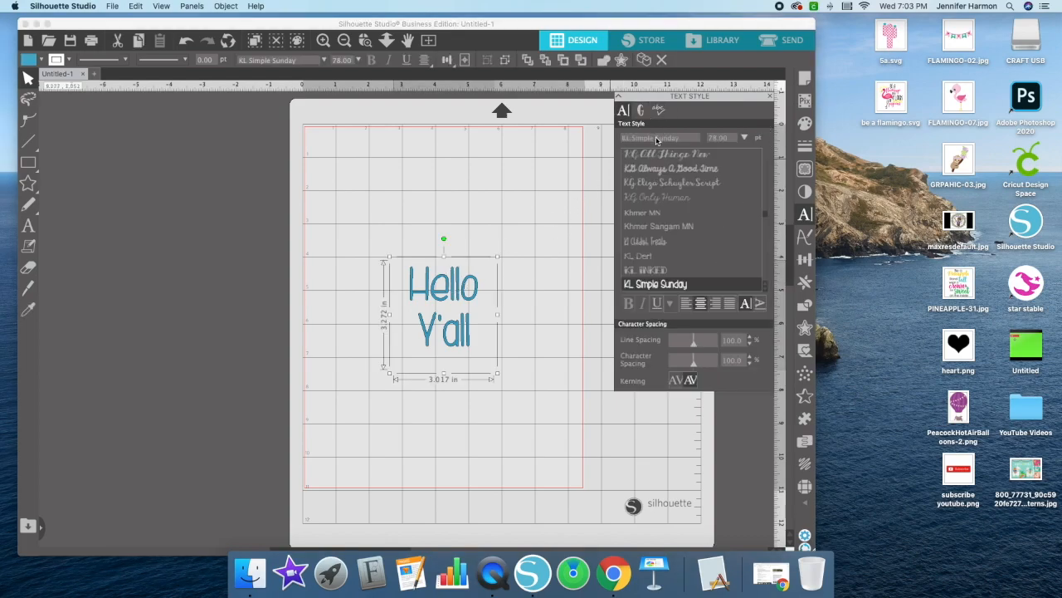
pyautogui.click(640, 110)
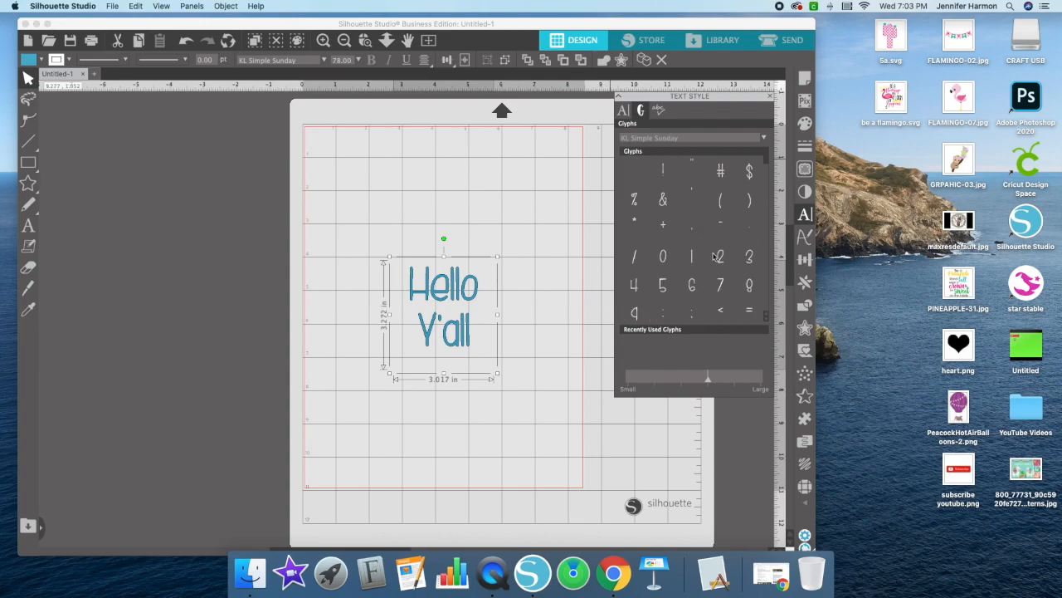
# Look through the KL Simple Sunday glyphs, including letters, symbols and accented characters
pyautogui.scroll(-1, 685, 309)
pyautogui.scroll(-2, 657, 299)
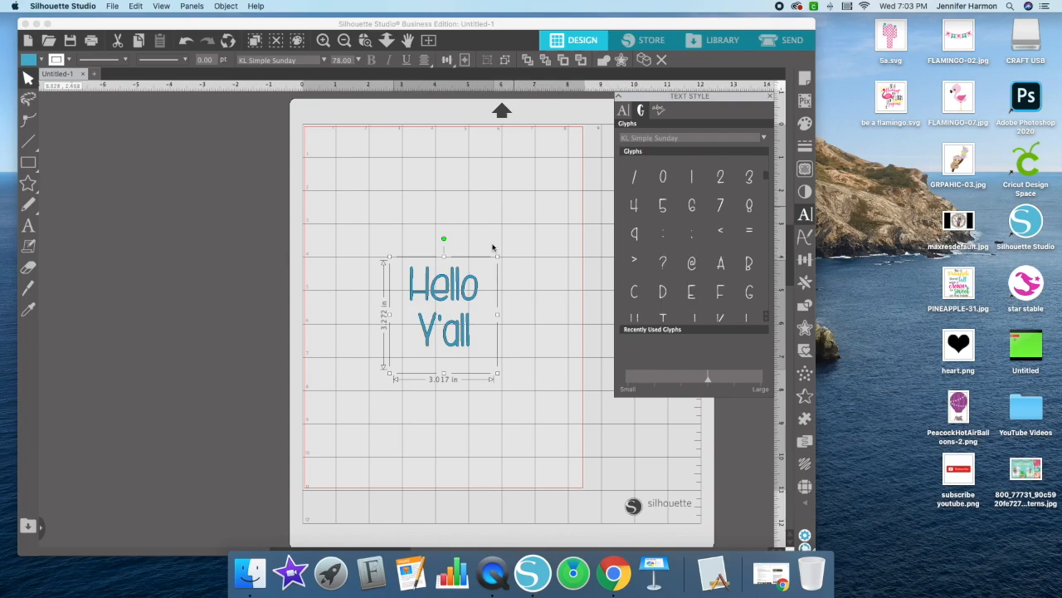
pyautogui.scroll(-2, 542, 297)
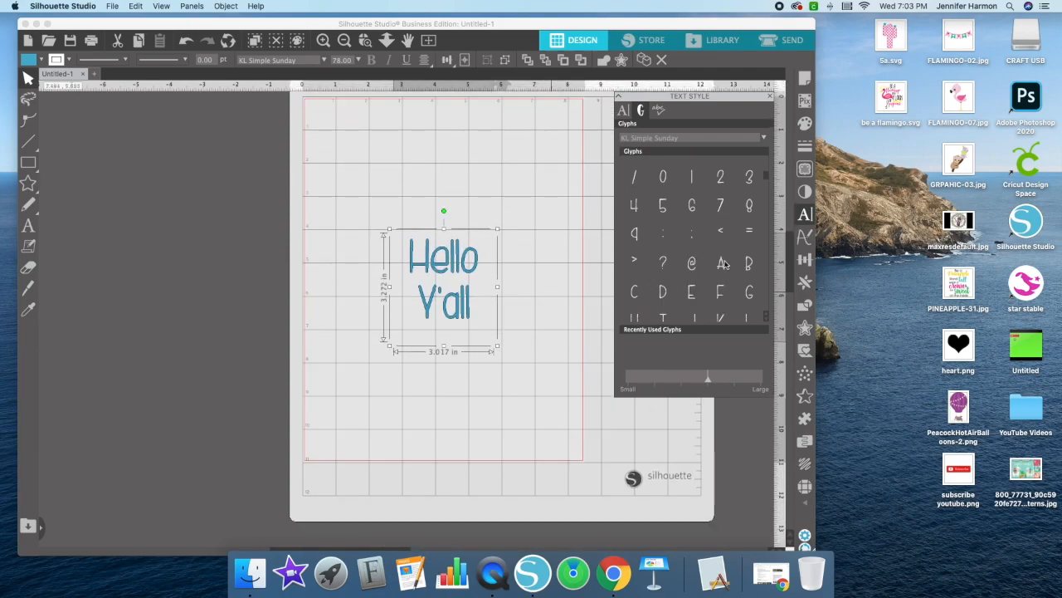
pyautogui.scroll(-3, 754, 183)
pyautogui.scroll(-6, 730, 216)
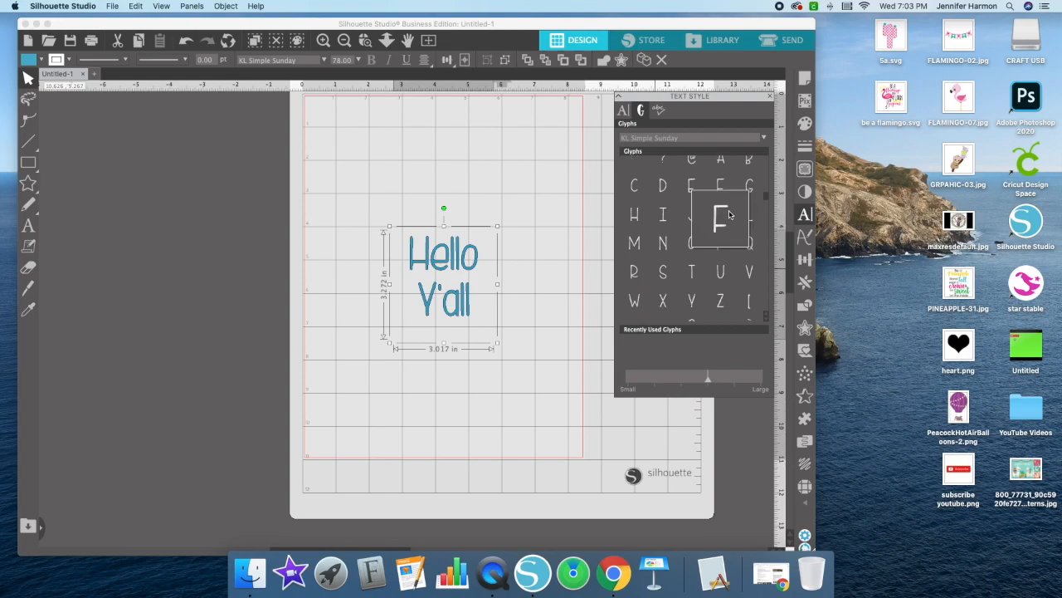
pyautogui.scroll(-8, 723, 236)
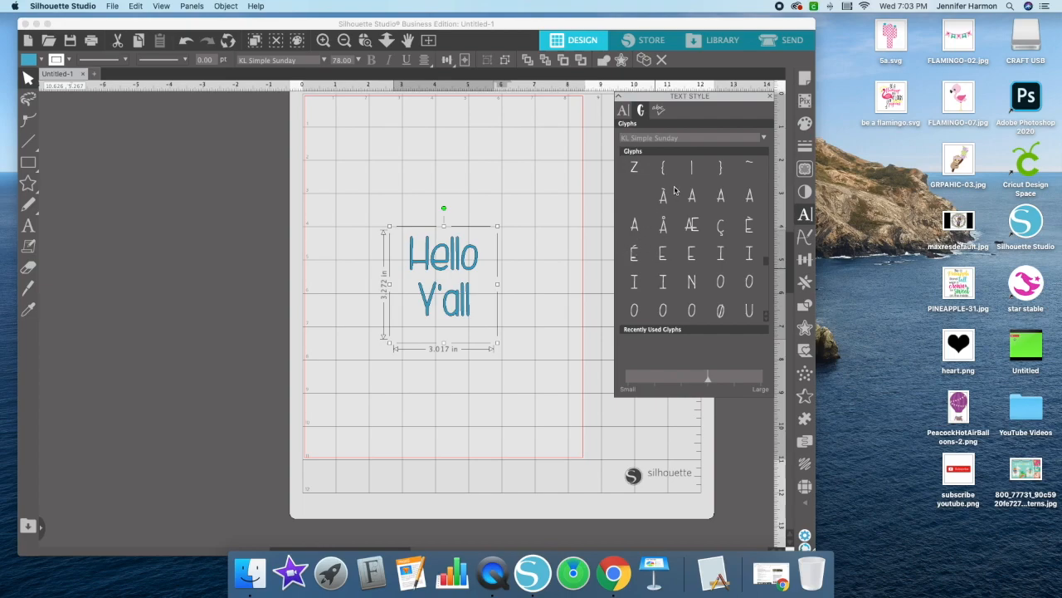
pyautogui.scroll(-4, 745, 260)
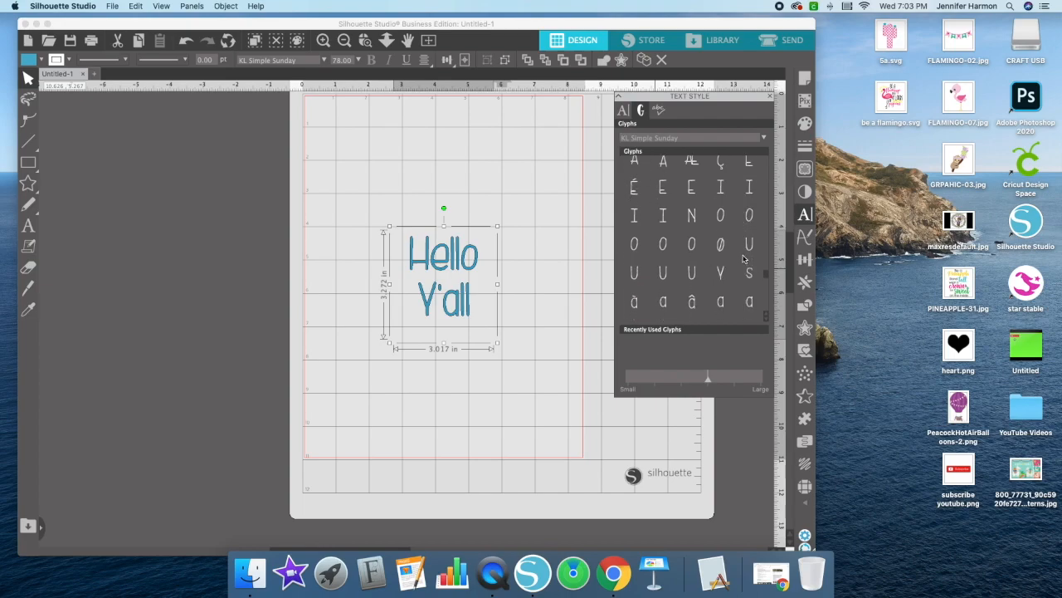
pyautogui.scroll(-3, 741, 263)
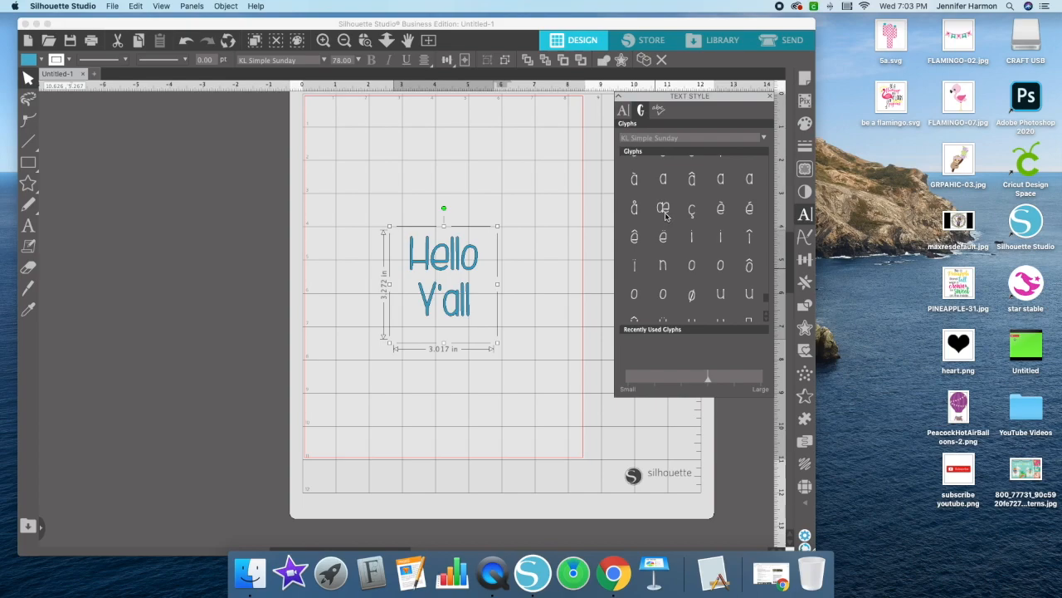
pyautogui.moveTo(665, 214)
pyautogui.scroll(-1, 755, 261)
pyautogui.scroll(15, 718, 240)
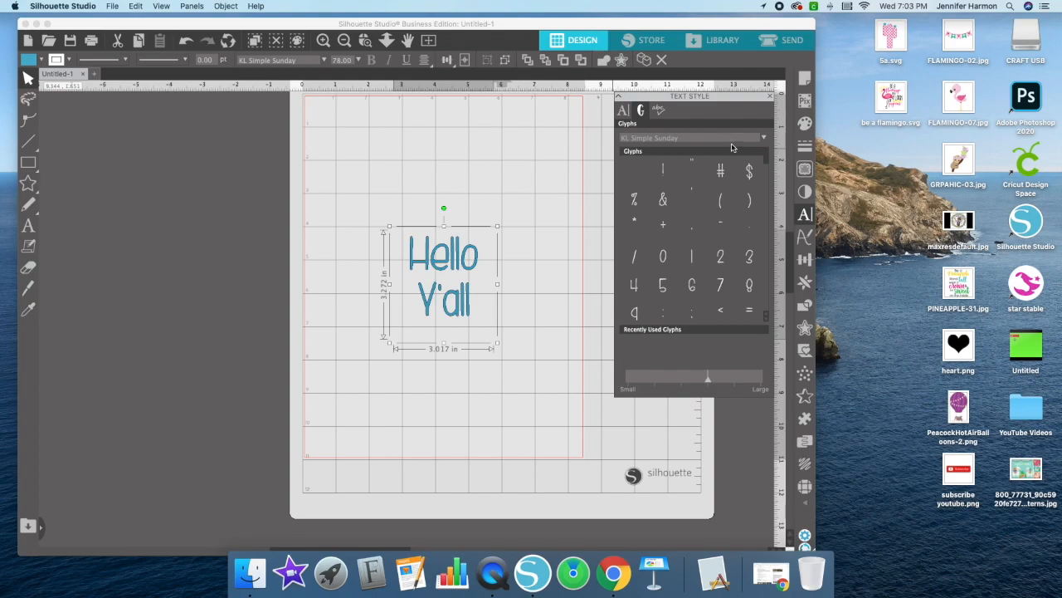
# Select all characters of "Hello Y'all" and change their font to Lavanderia in the glyph settings
pyautogui.doubleClick(432, 309)
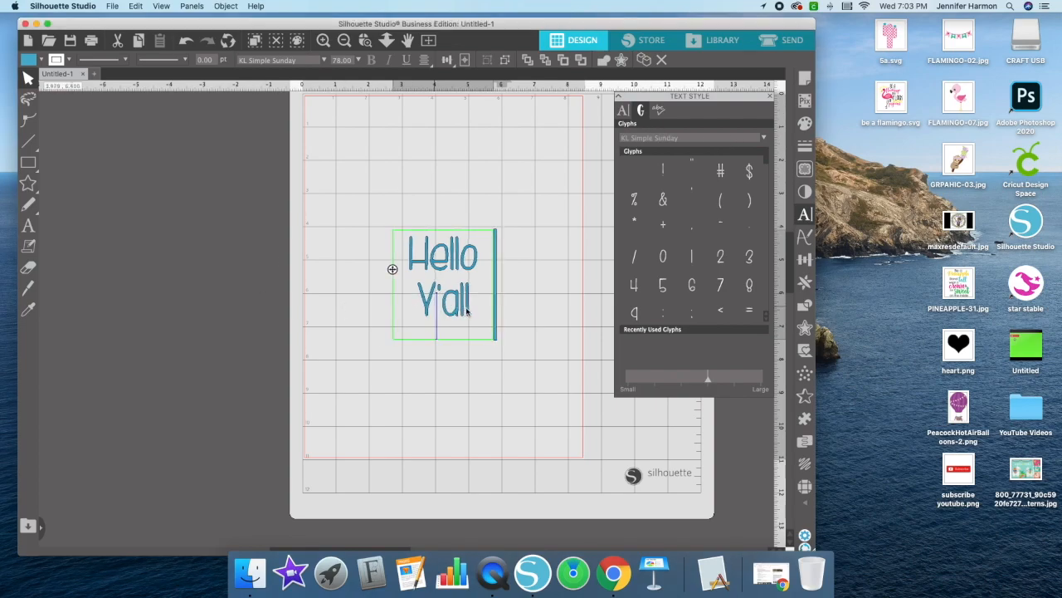
pyautogui.moveTo(412, 274); pyautogui.dragTo(369, 226)
pyautogui.moveTo(496, 293); pyautogui.dragTo(498, 294)
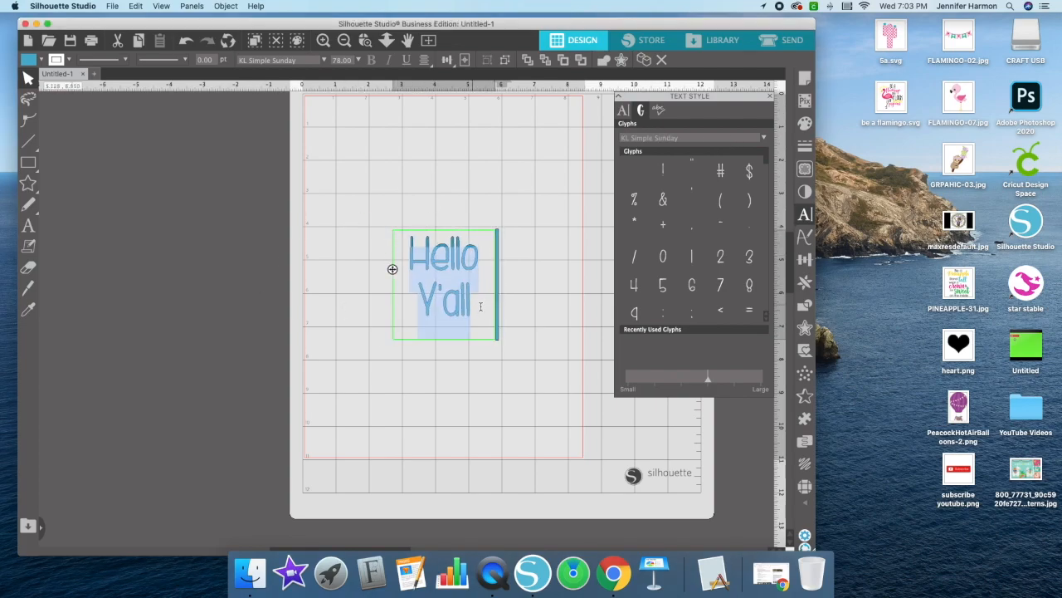
pyautogui.click(479, 309)
pyautogui.click(359, 200)
pyautogui.doubleClick(425, 259)
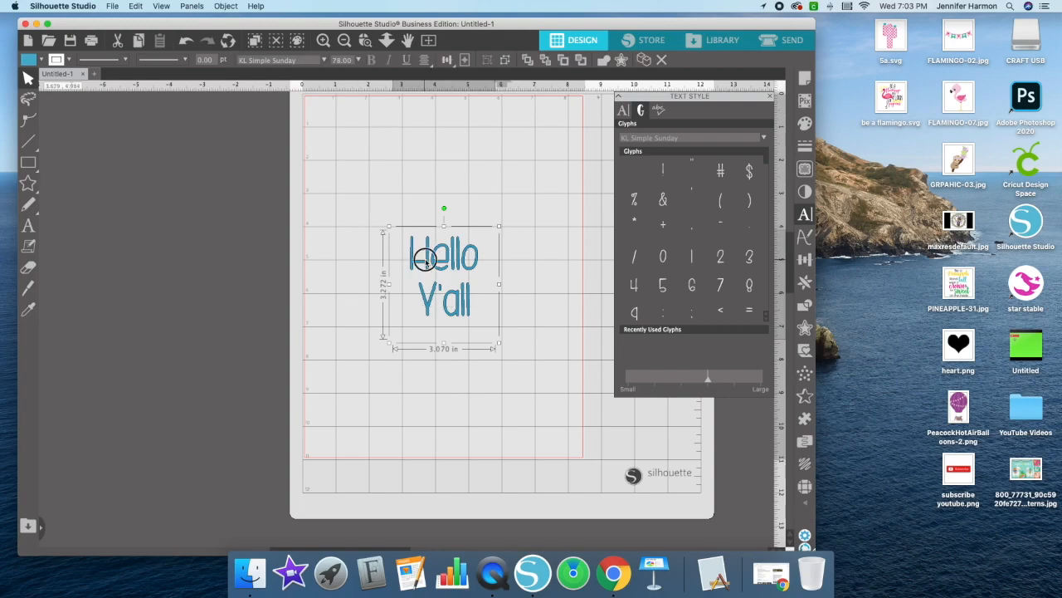
pyautogui.moveTo(400, 253); pyautogui.dragTo(533, 337)
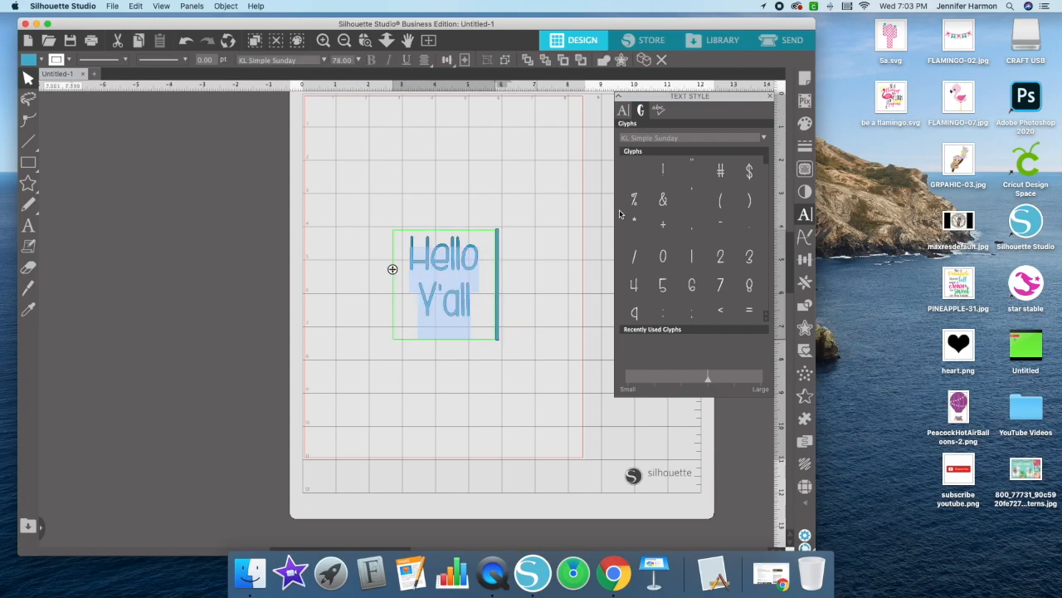
pyautogui.click(763, 138)
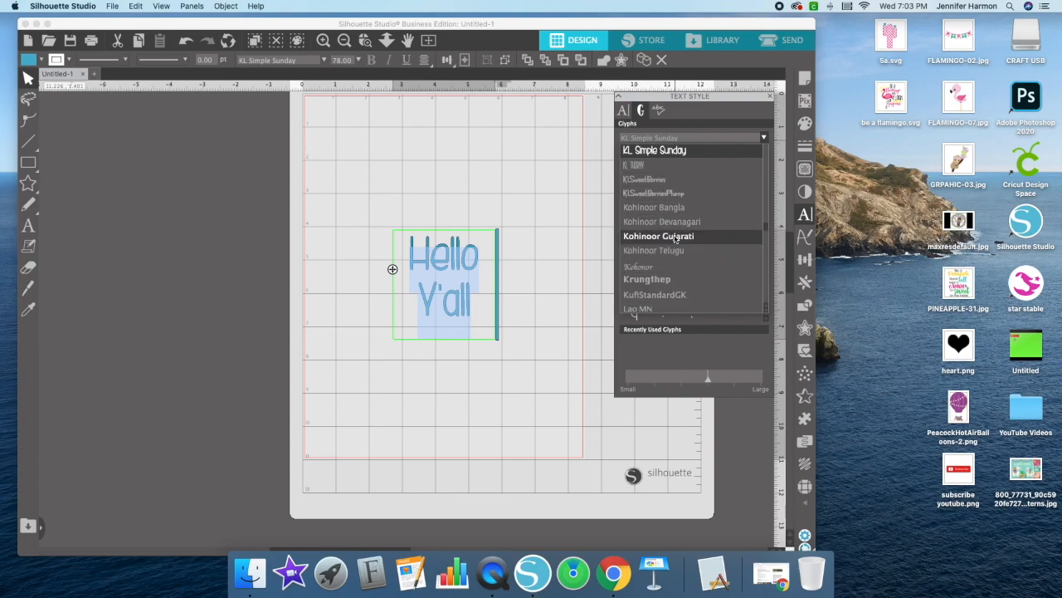
pyautogui.scroll(-3, 673, 241)
pyautogui.scroll(-4, 674, 240)
pyautogui.scroll(1, 664, 216)
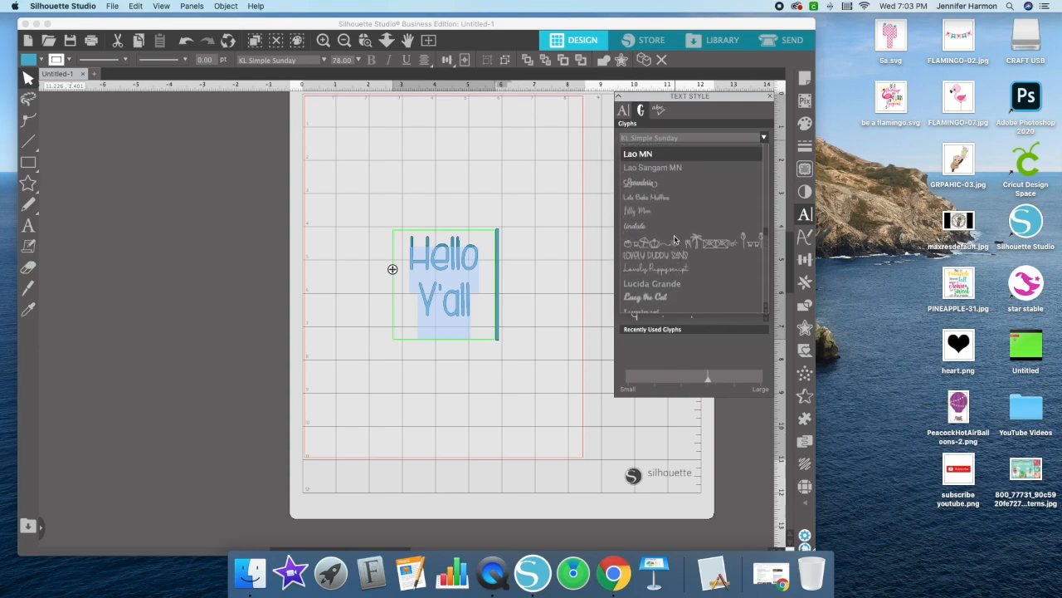
pyautogui.click(653, 183)
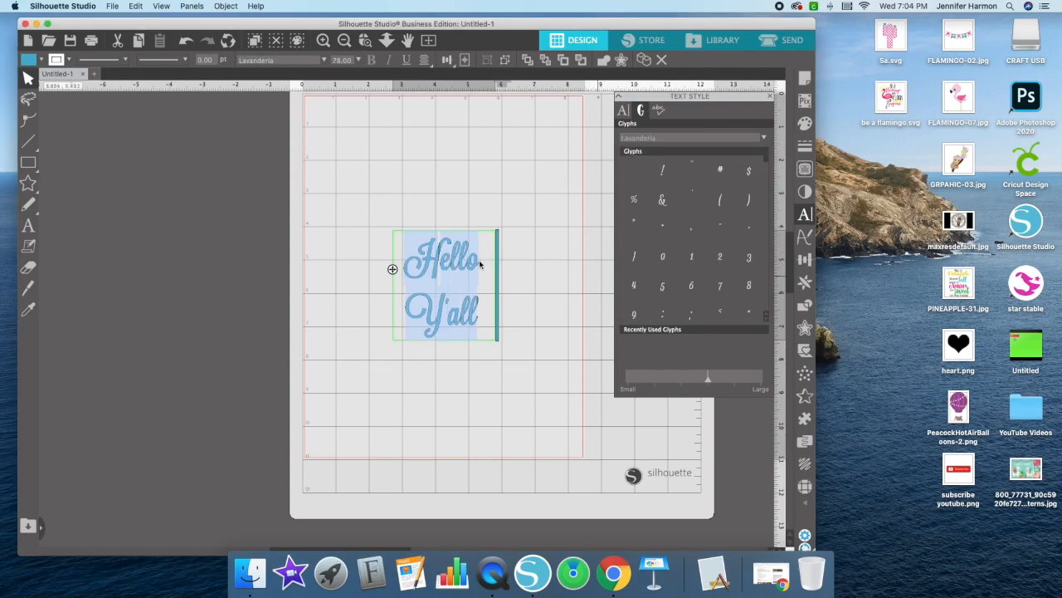
# Try replacing the selected text with Lavanderia's capital A glyph, and undo the replacement
pyautogui.moveTo(630, 252)
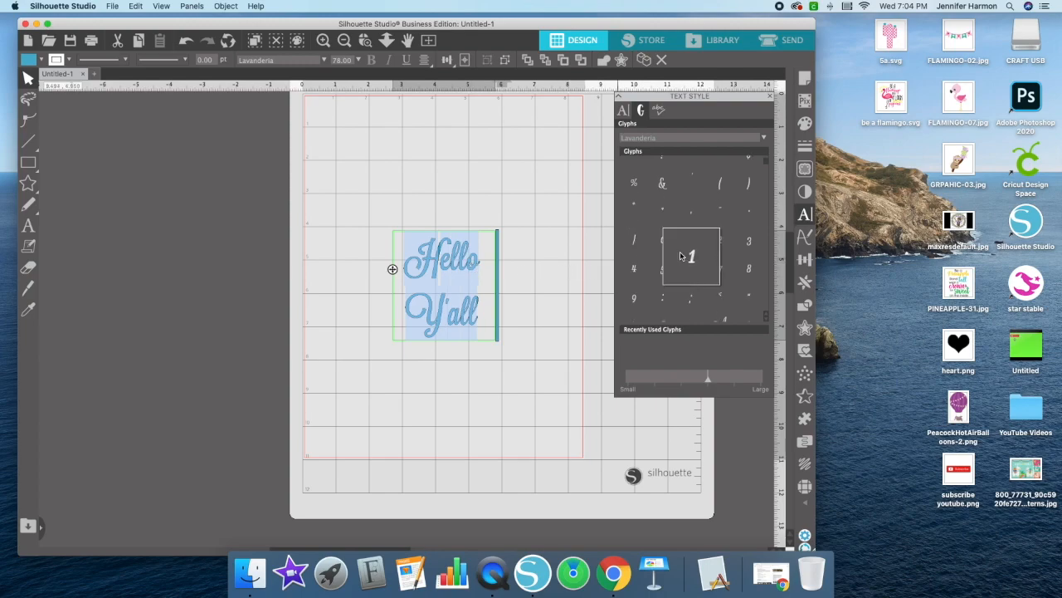
pyautogui.scroll(-3, 698, 265)
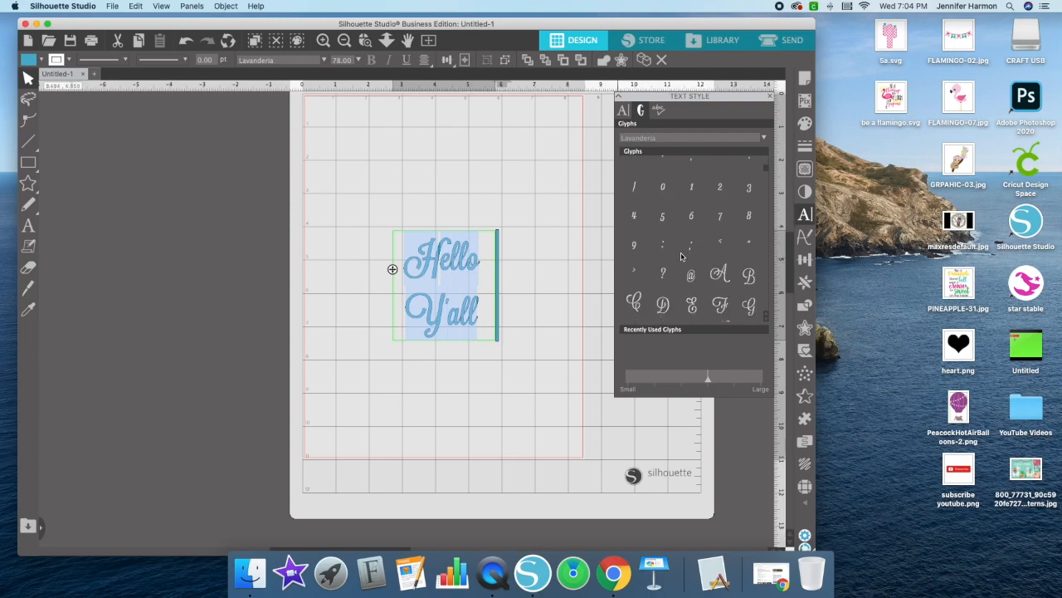
pyautogui.click(719, 274)
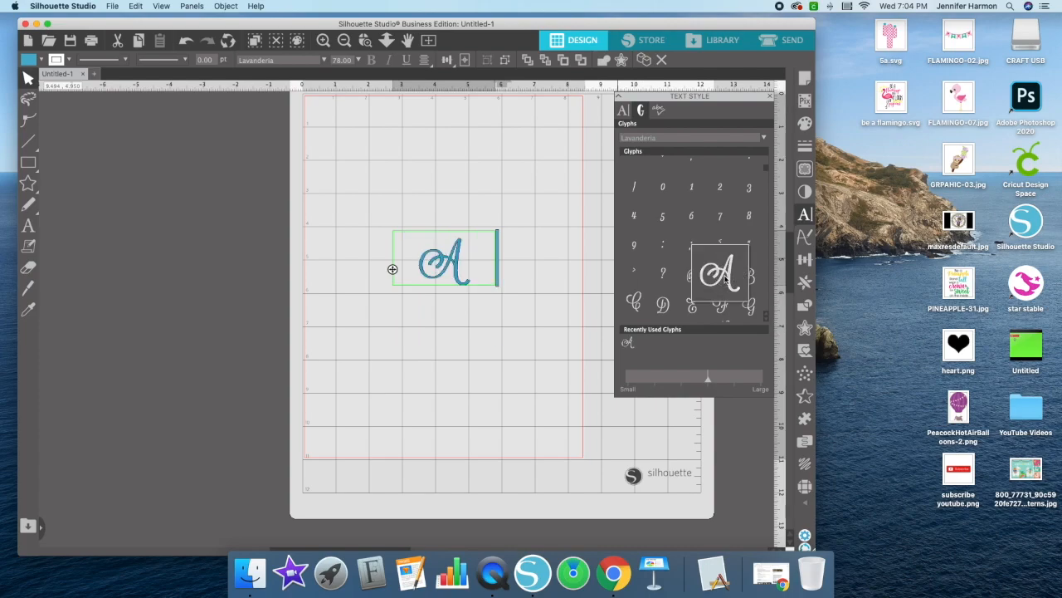
pyautogui.click(186, 41)
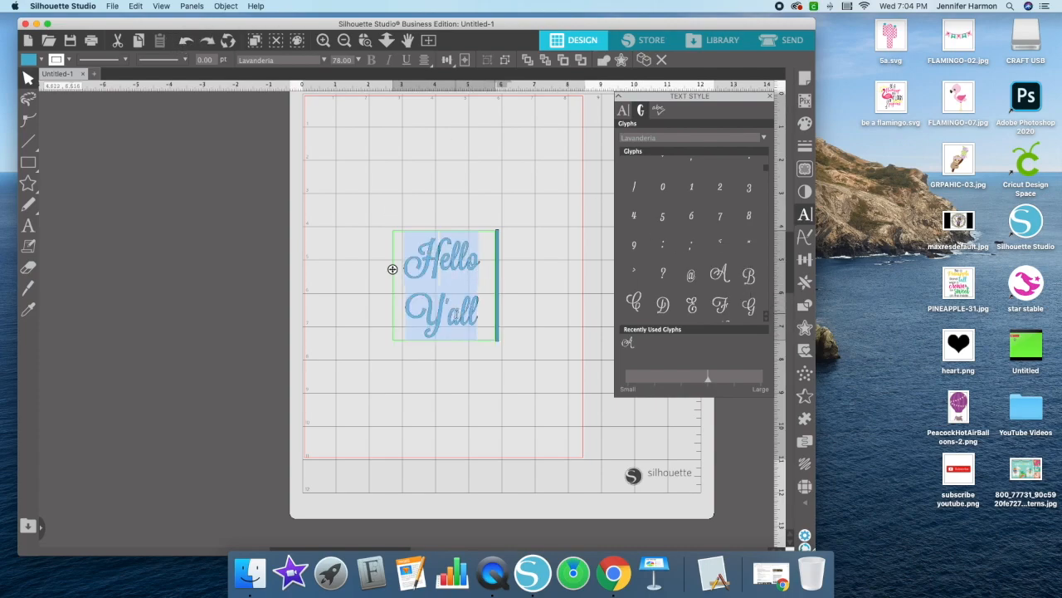
# Look through the Lavanderia glyphs, from capitals and lowercase letters to accented characters, punctuation and ligatures
pyautogui.scroll(-1, 682, 304)
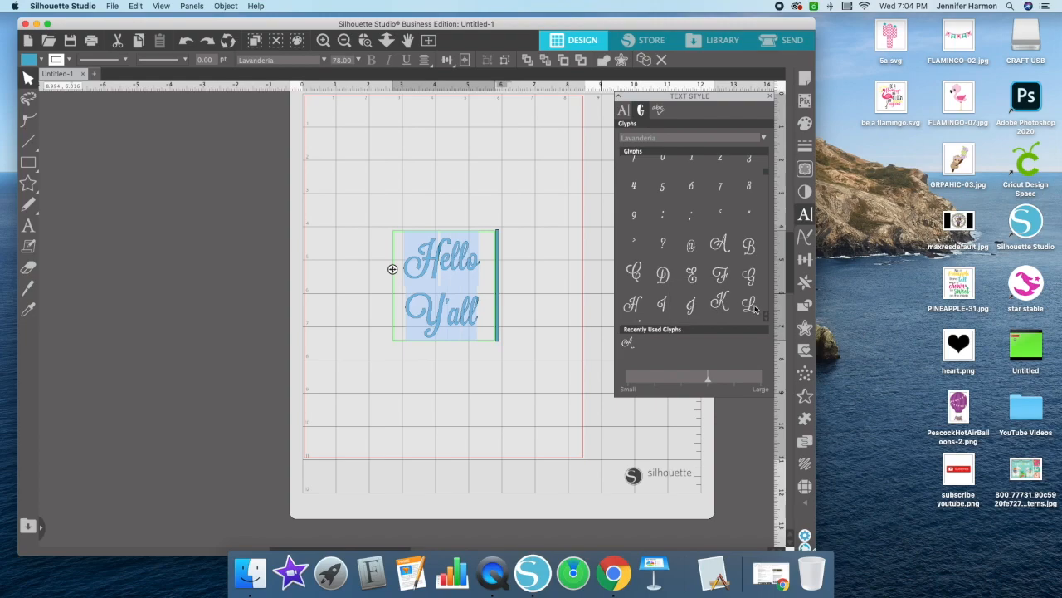
pyautogui.moveTo(755, 310)
pyautogui.scroll(-1, 719, 300)
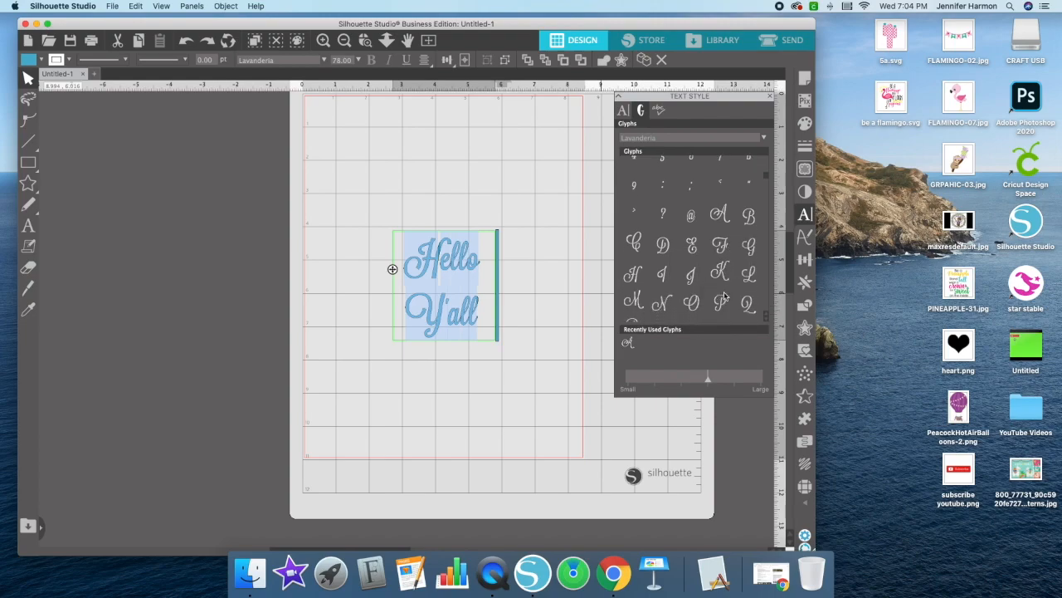
pyautogui.scroll(-8, 719, 295)
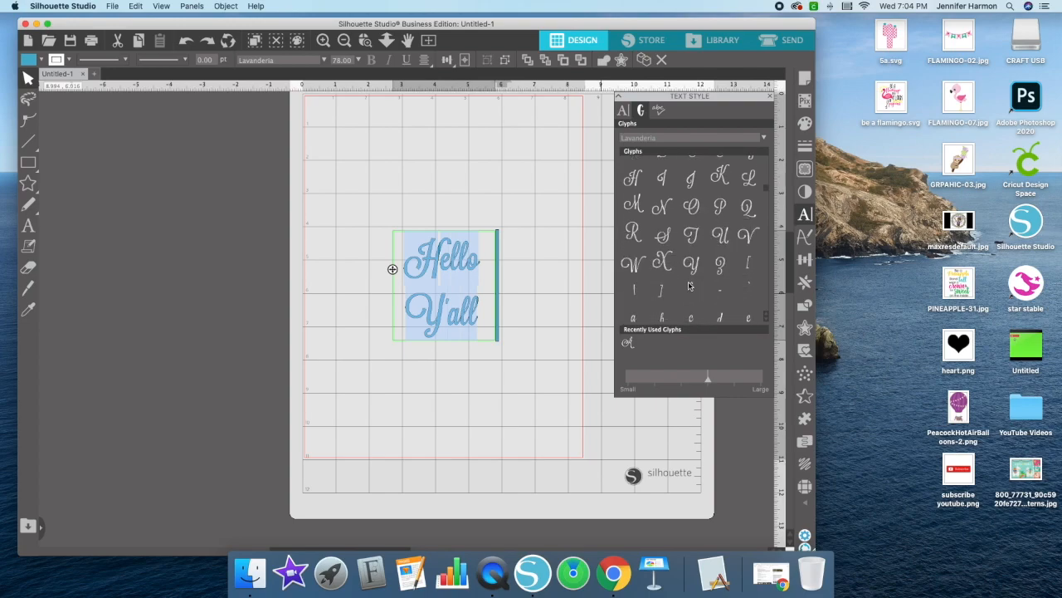
pyautogui.scroll(-1, 688, 286)
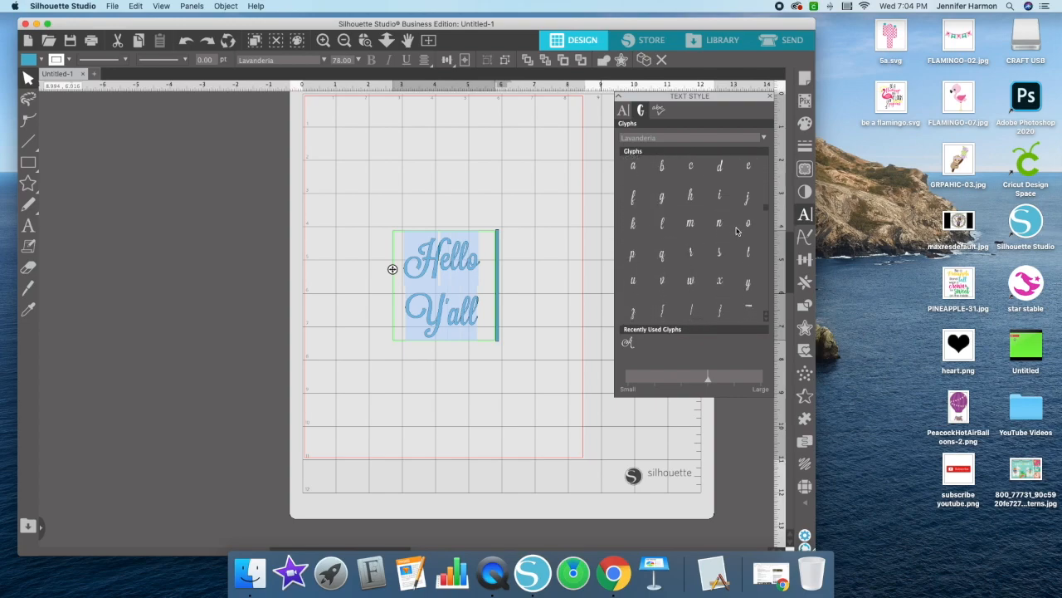
pyautogui.scroll(-10, 723, 249)
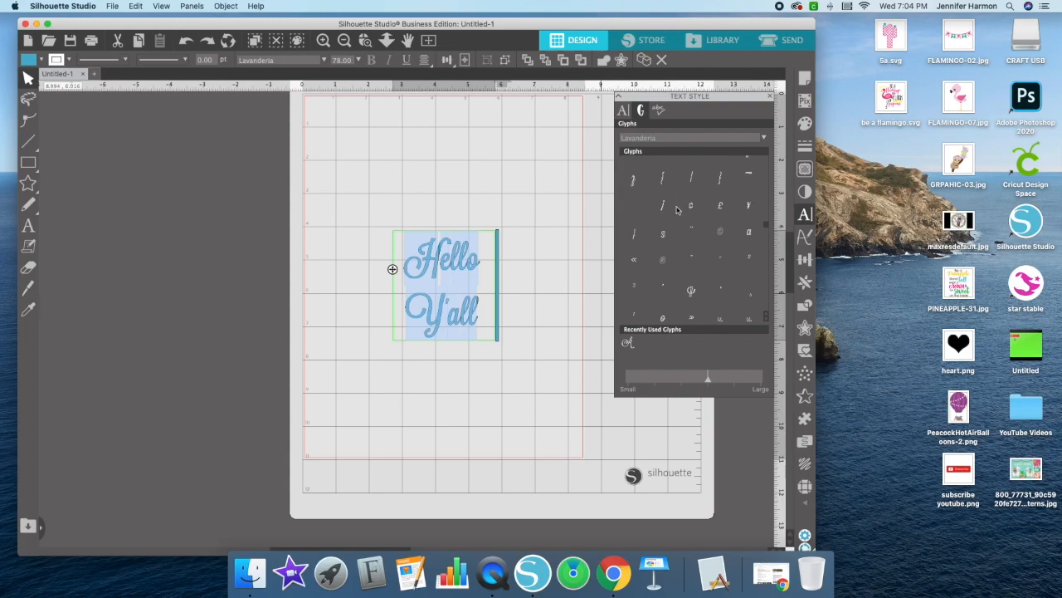
pyautogui.scroll(3, 685, 196)
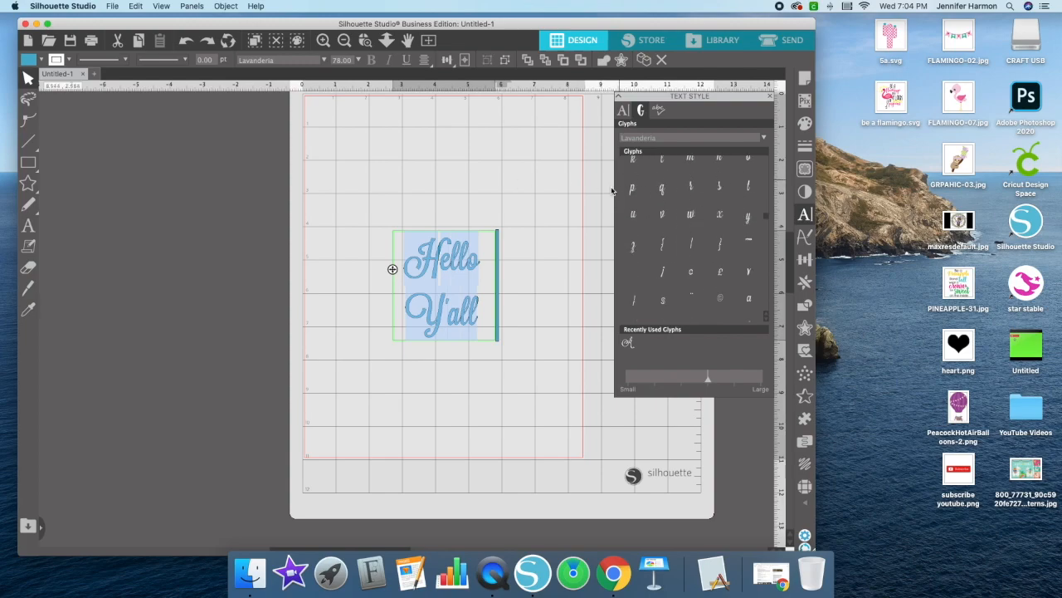
pyautogui.scroll(-8, 672, 241)
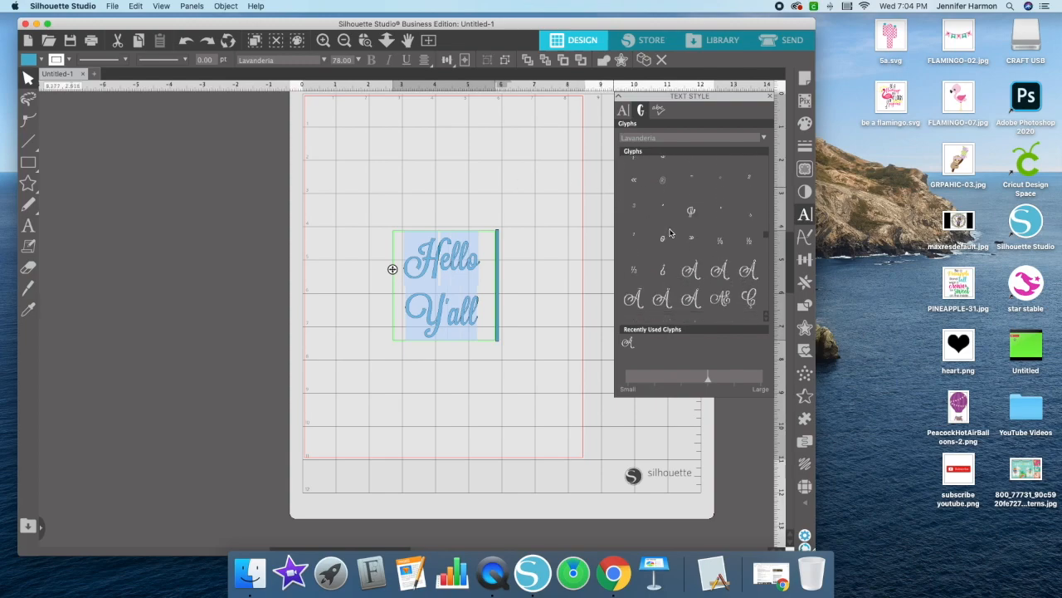
pyautogui.scroll(-5, 656, 263)
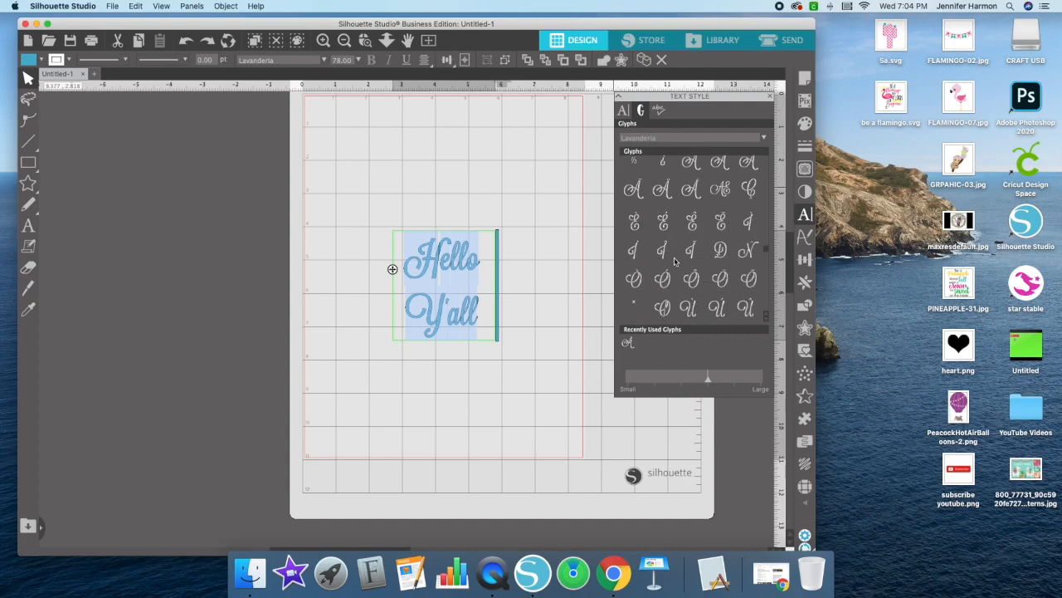
pyautogui.scroll(-6, 677, 262)
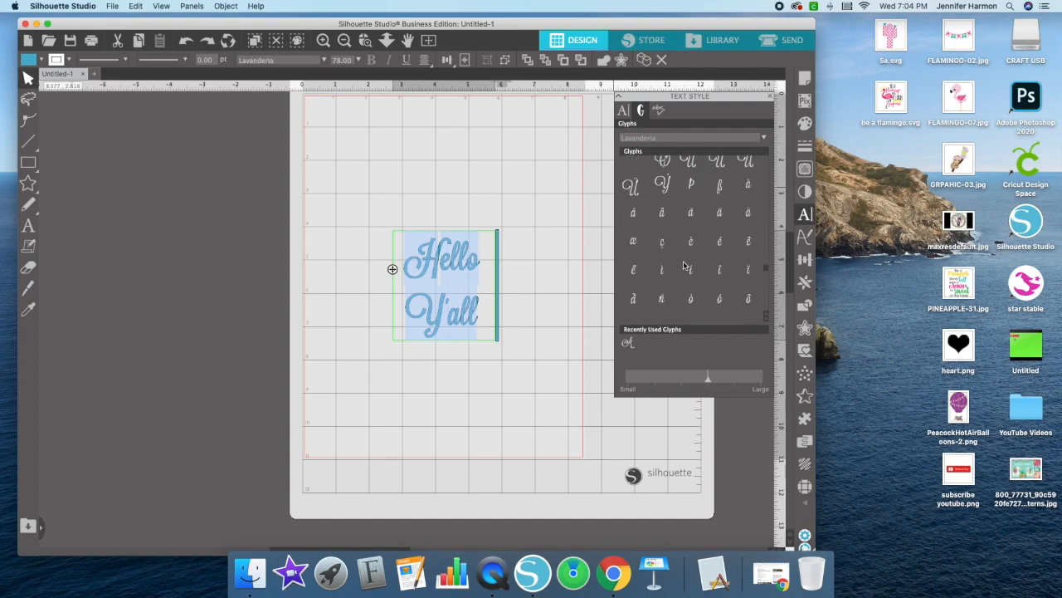
pyautogui.scroll(-6, 710, 282)
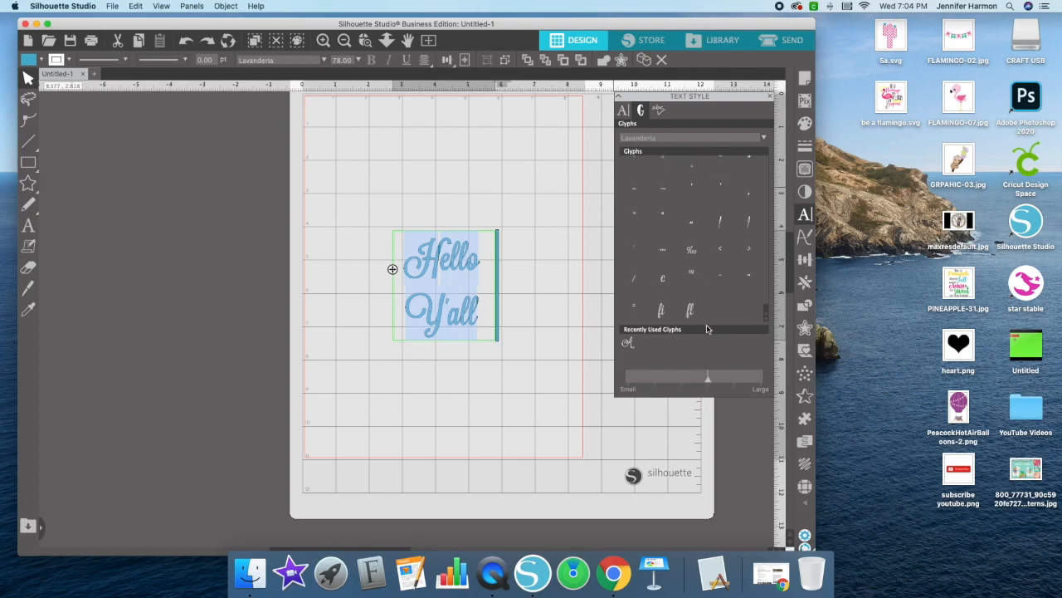
pyautogui.scroll(6, 689, 299)
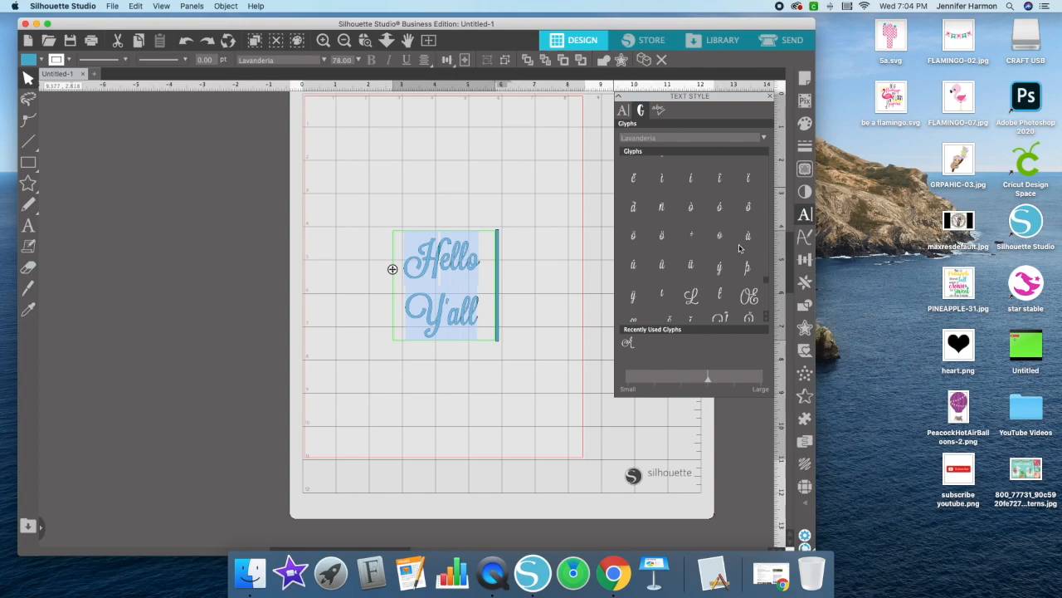
# Try Lavanderia's alternate o glyphs, including the accented ó, at the end of "Hello", and restore the plain o
pyautogui.click(480, 263)
pyautogui.moveTo(479, 263); pyautogui.dragTo(470, 261)
pyautogui.click(719, 236)
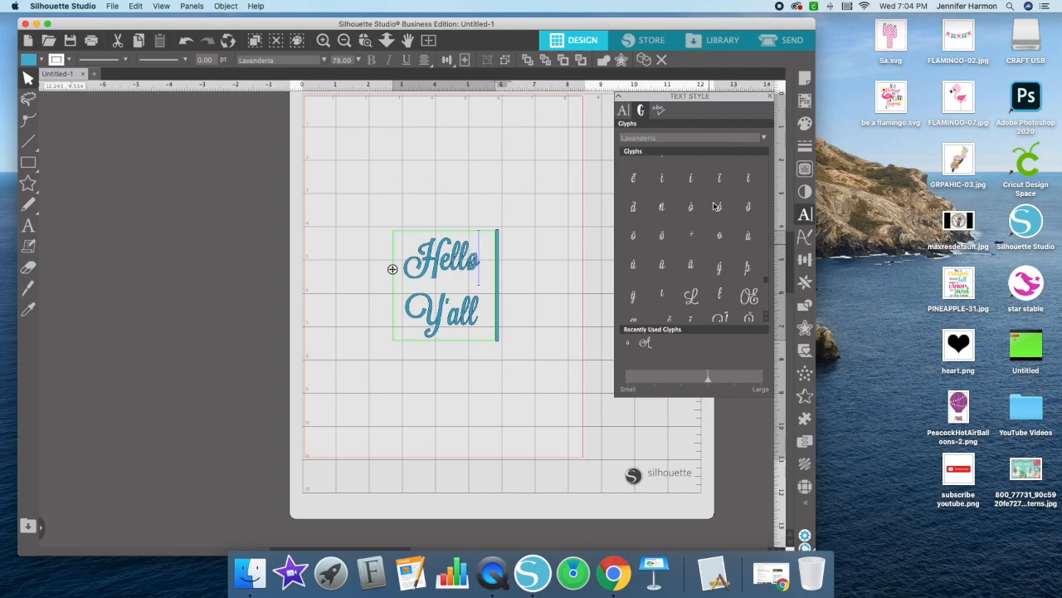
pyautogui.click(718, 209)
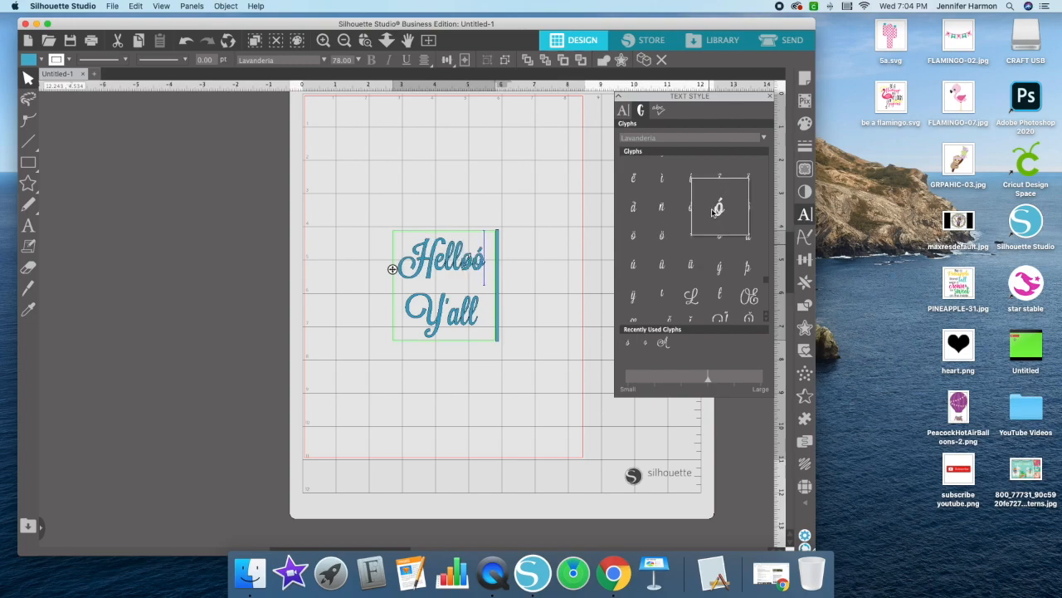
pyautogui.press('BackSpace')
pyautogui.press('BackSpace')
pyautogui.scroll(2, 746, 197)
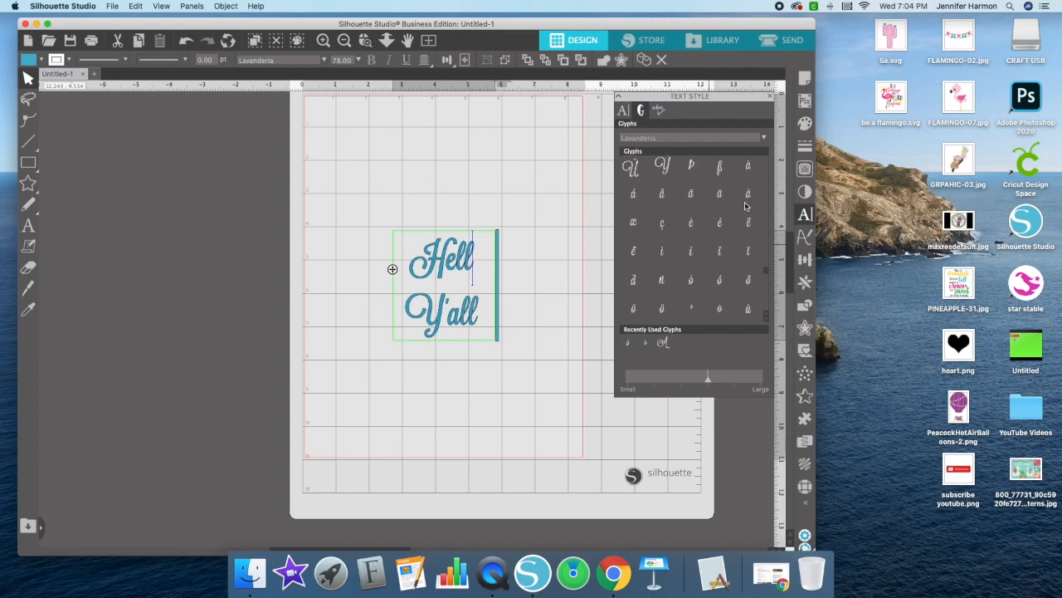
pyautogui.scroll(3, 696, 226)
pyautogui.scroll(3, 695, 225)
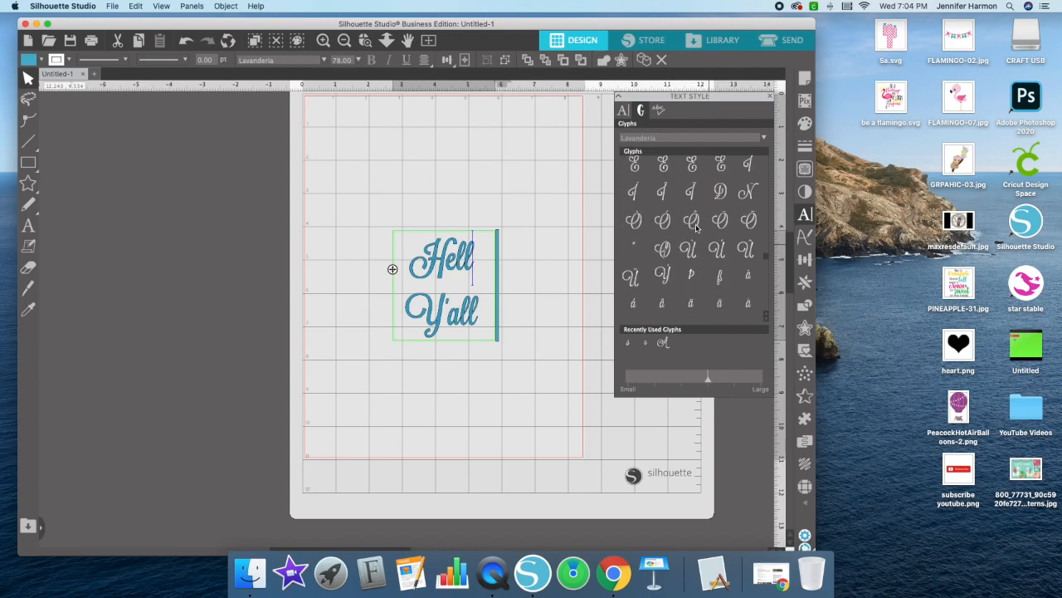
pyautogui.scroll(3, 680, 239)
pyautogui.scroll(3, 679, 239)
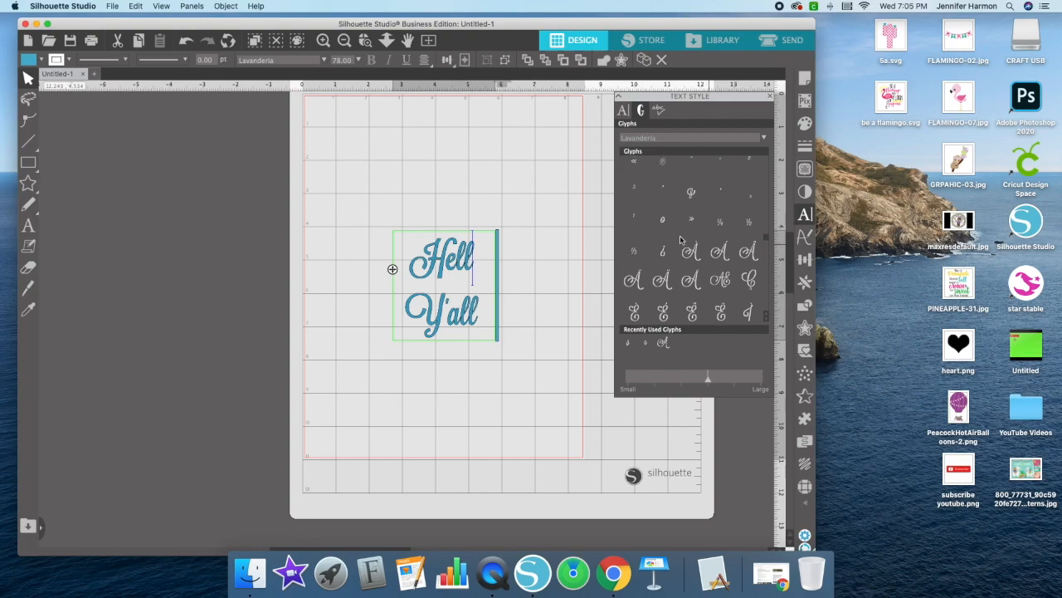
pyautogui.write('o')
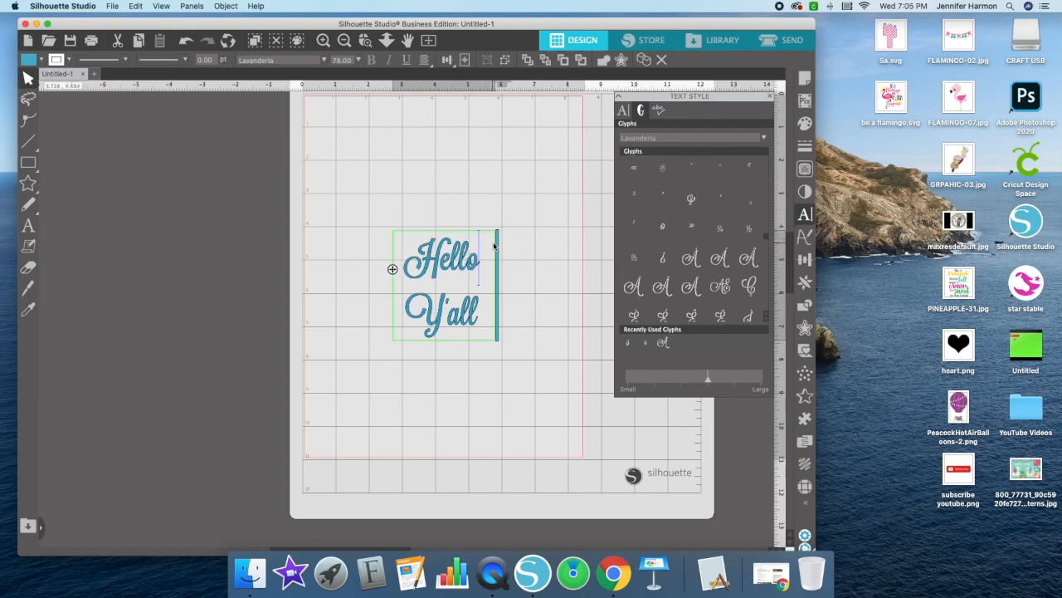
# Select all characters of "Hello Y'all" and change their font to Samantha Upright in the glyph settings
pyautogui.press('super+a')
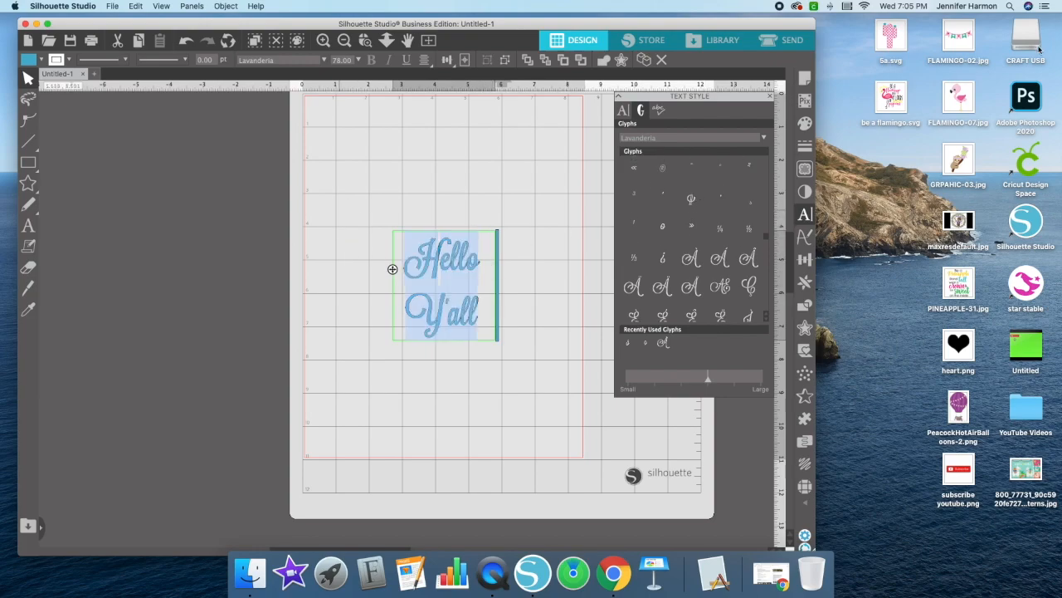
pyautogui.click(763, 137)
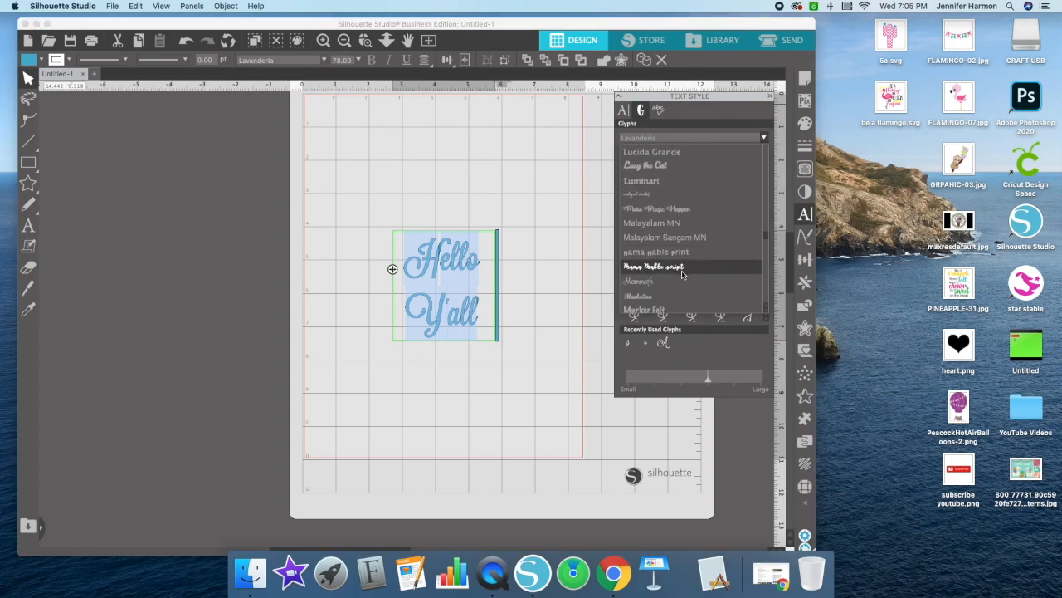
pyautogui.scroll(-2, 675, 279)
pyautogui.scroll(-2, 675, 279)
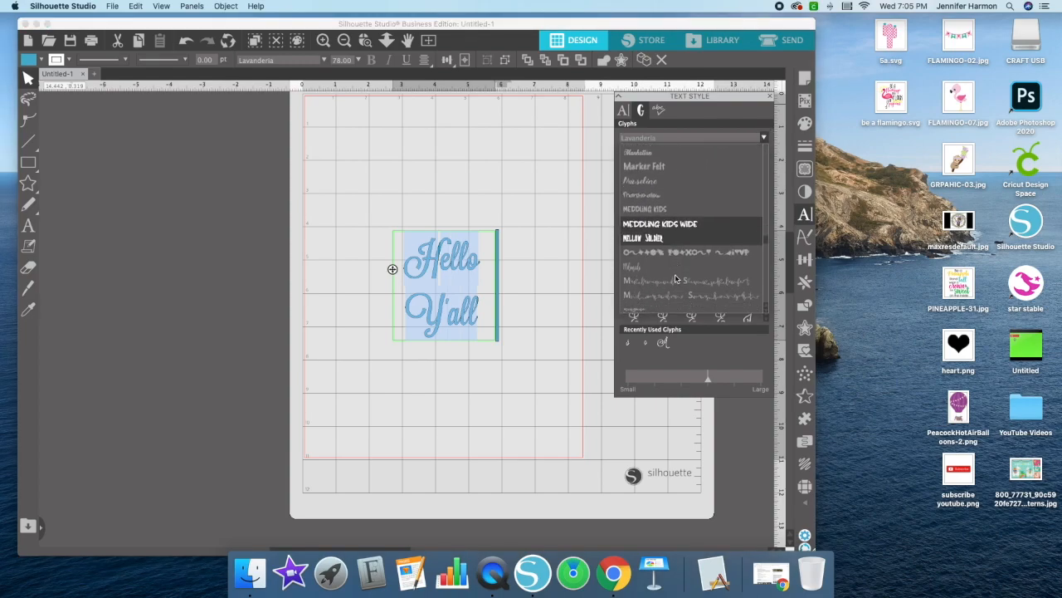
pyautogui.scroll(-6, 675, 279)
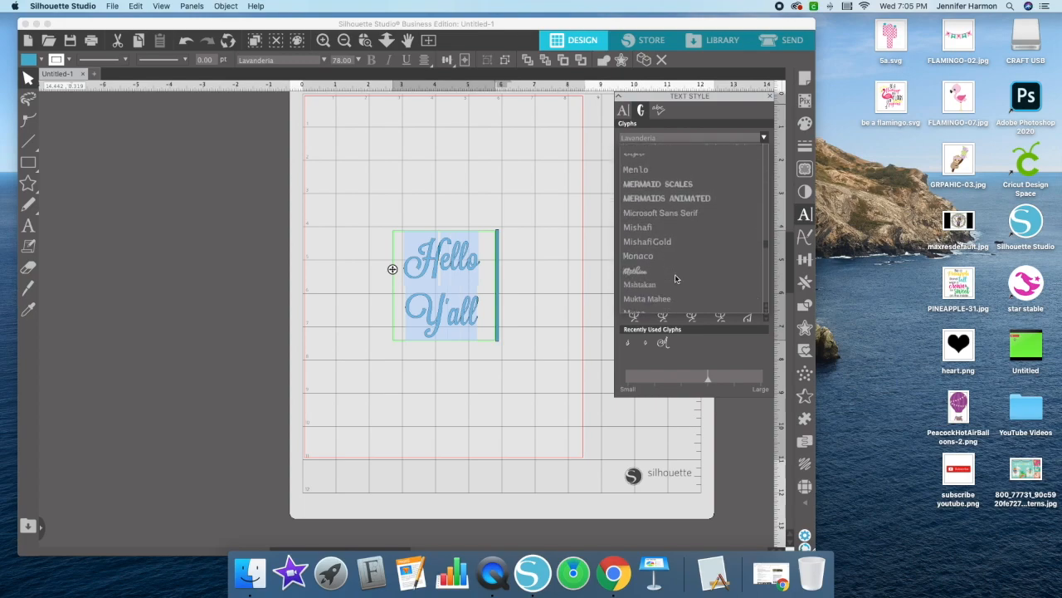
pyautogui.scroll(-1, 675, 278)
pyautogui.scroll(-5, 677, 278)
pyautogui.scroll(-1, 683, 275)
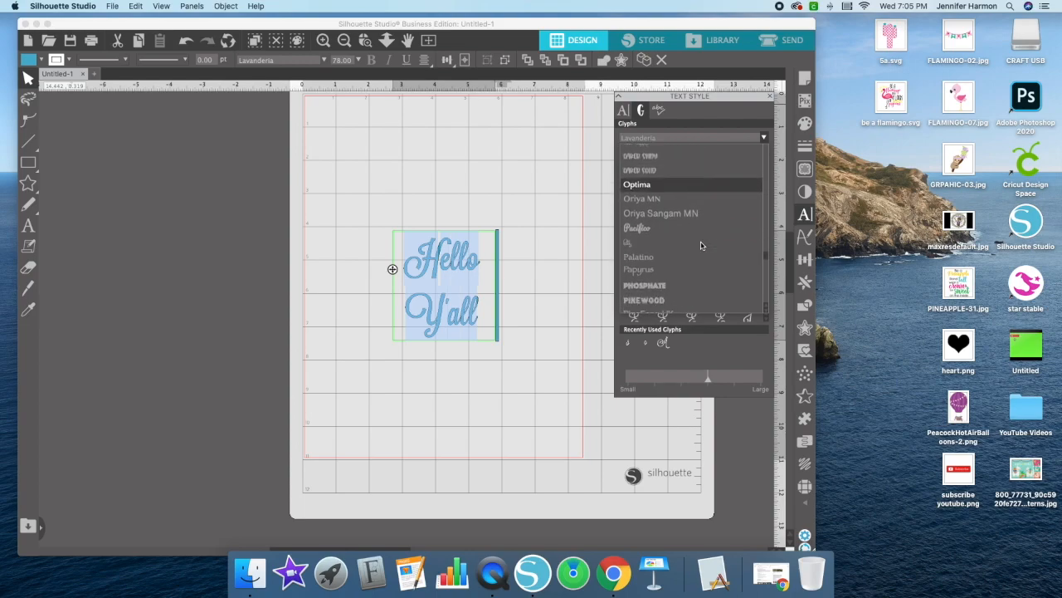
pyautogui.scroll(-3, 699, 245)
pyautogui.scroll(-4, 699, 245)
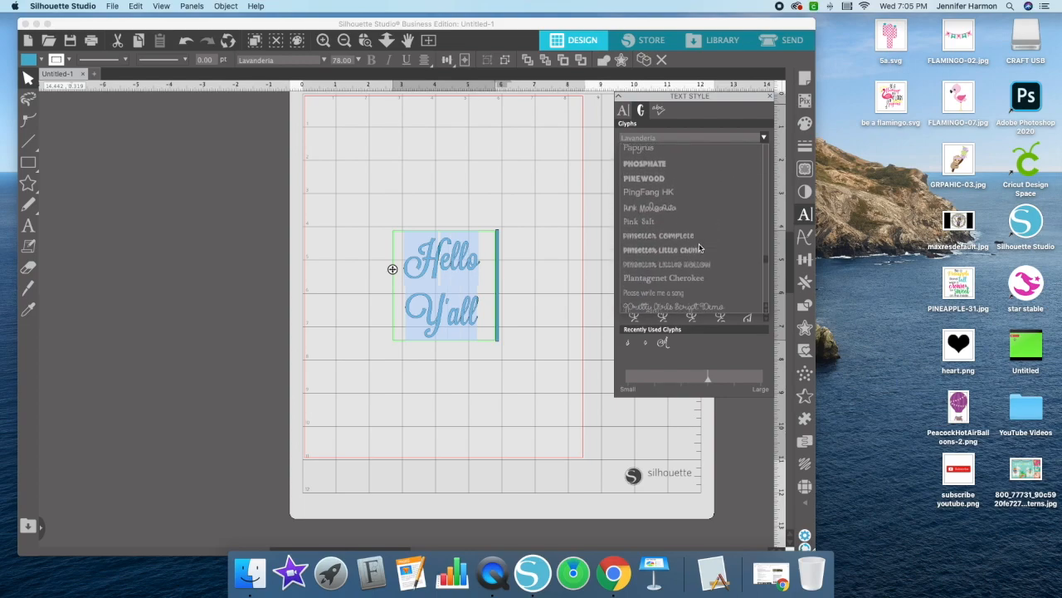
pyautogui.scroll(-5, 701, 252)
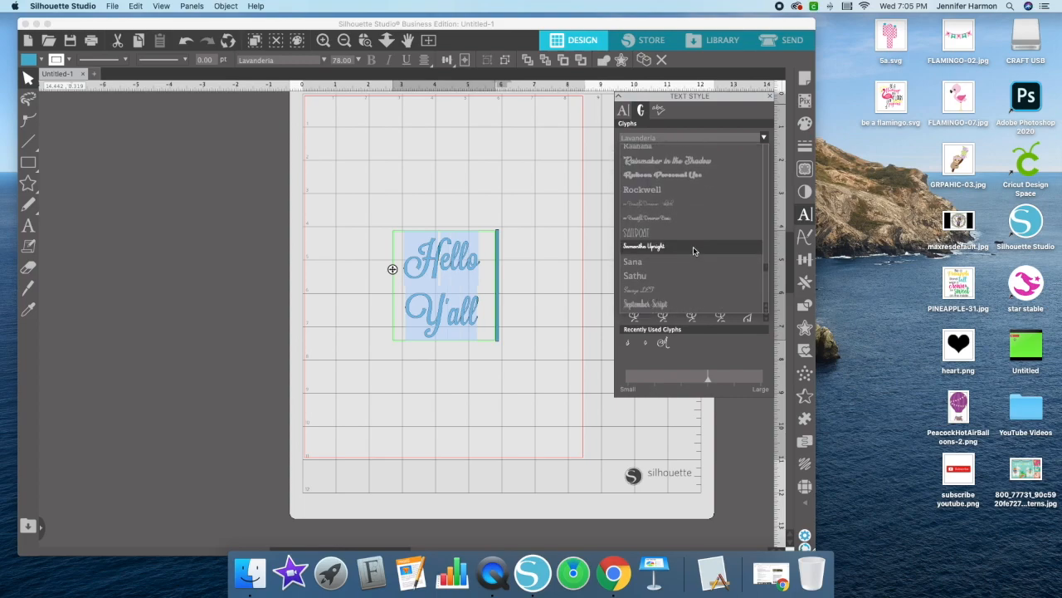
pyautogui.click(689, 249)
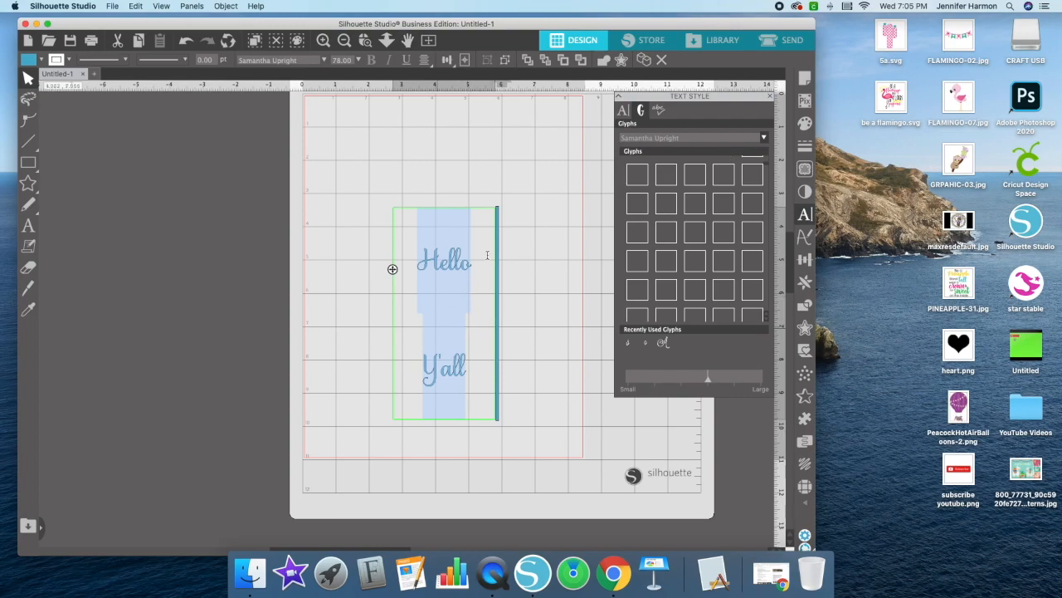
# Set the line spacing of "Hello Y'all" to 35% and finish editing the text
pyautogui.click(624, 109)
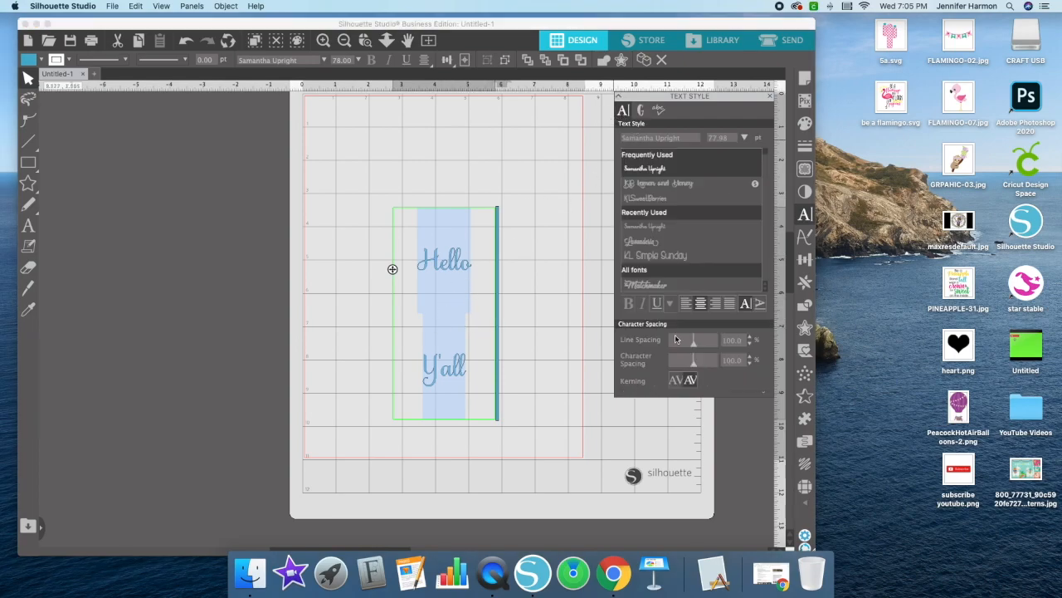
pyautogui.click(750, 342)
pyautogui.click(750, 343)
pyautogui.click(750, 343)
pyautogui.click(750, 343)
pyautogui.click(750, 343)
pyautogui.click(750, 343)
pyautogui.click(751, 342)
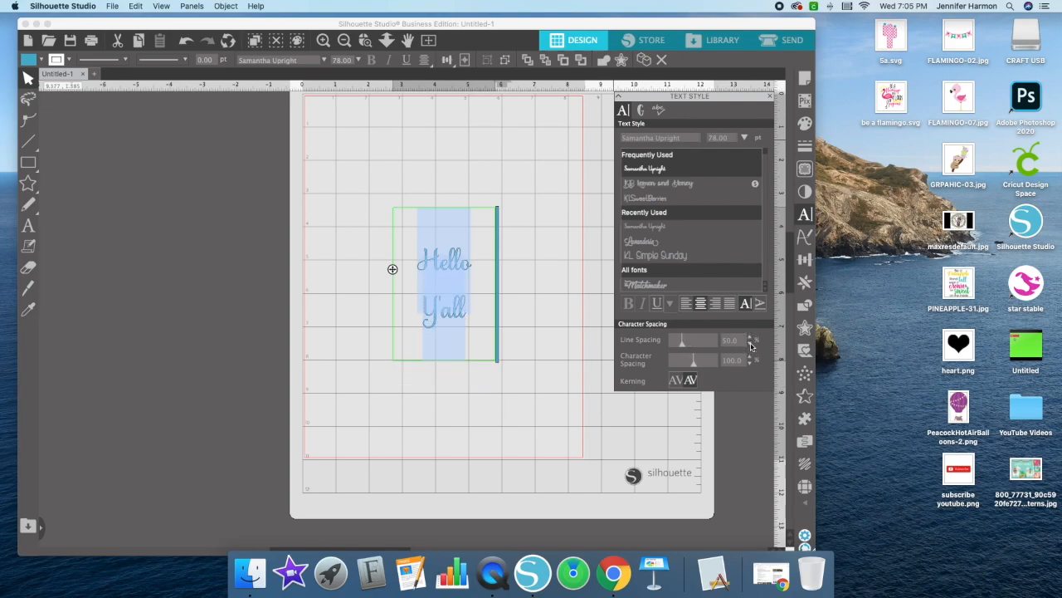
pyautogui.click(751, 342)
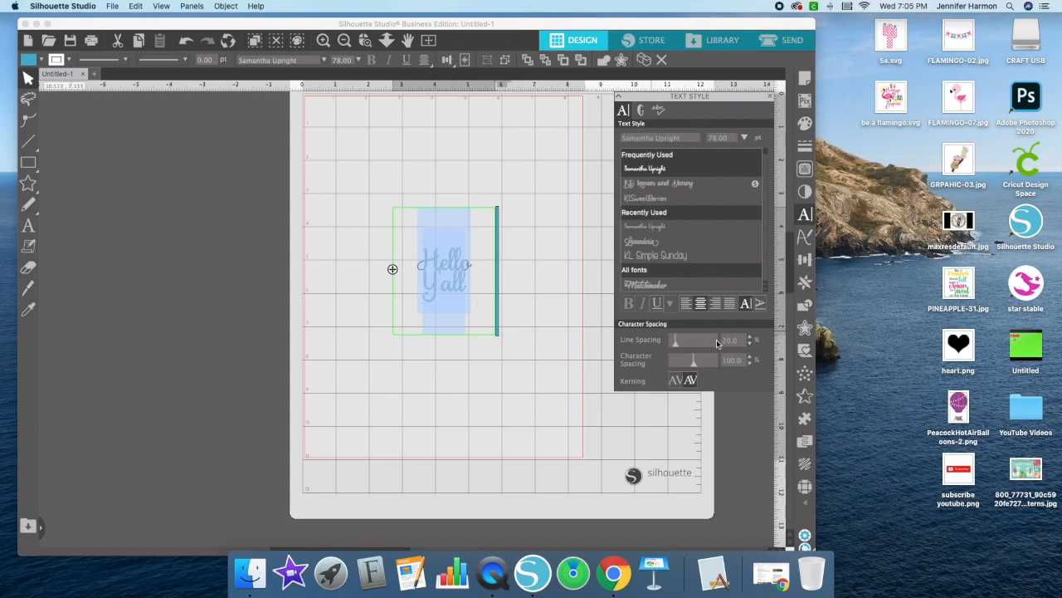
pyautogui.click(751, 338)
pyautogui.click(751, 338)
pyautogui.click(751, 338)
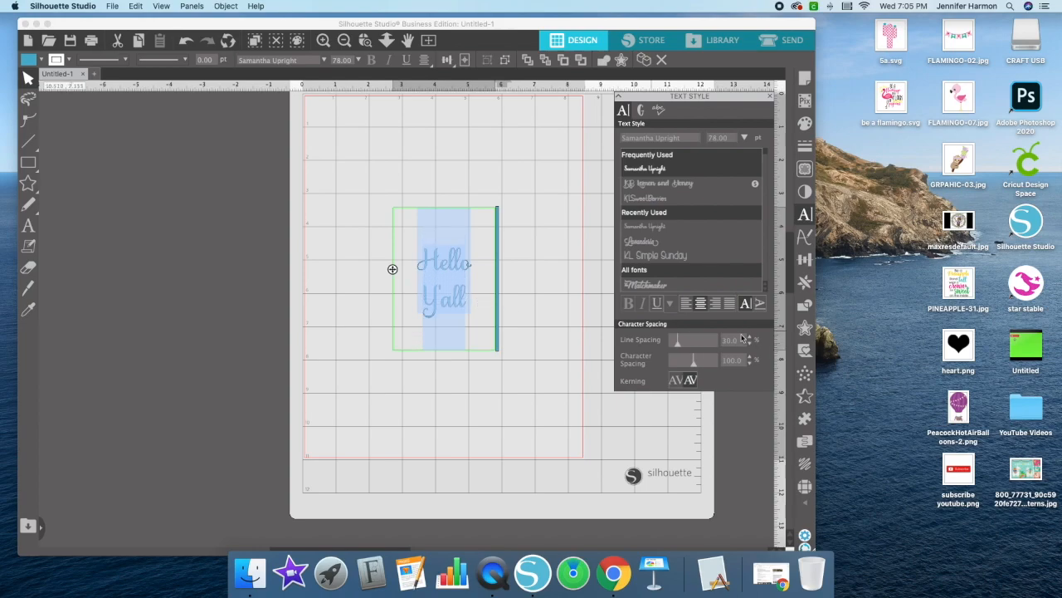
pyautogui.click(400, 330)
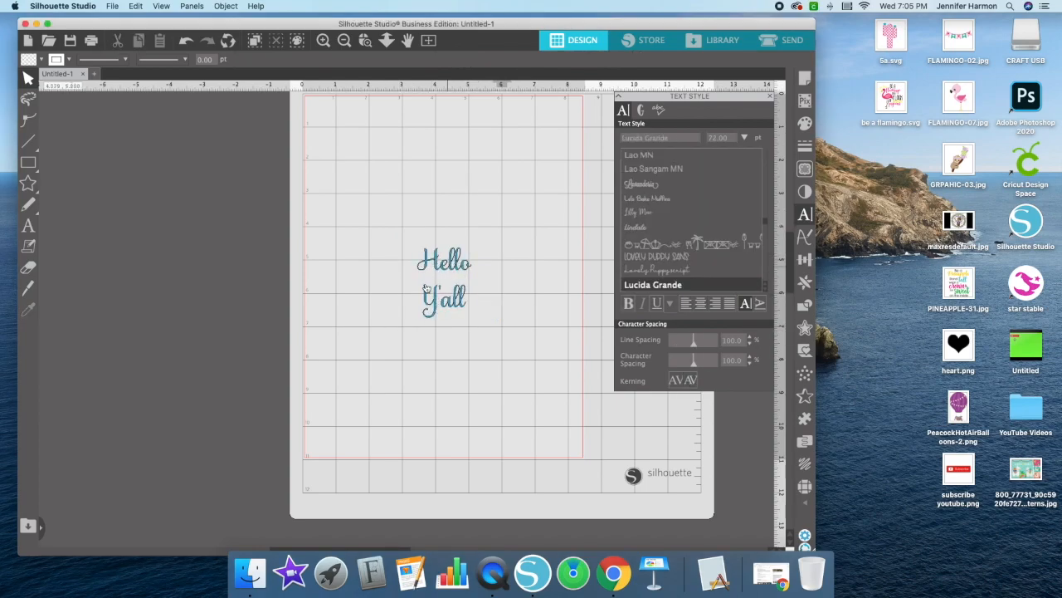
# Open "Hello Y'all" for editing and look through the Samantha Upright glyphs, from capitals and lowercase letters to the alternate Y designs
pyautogui.doubleClick(437, 301)
pyautogui.click(435, 304)
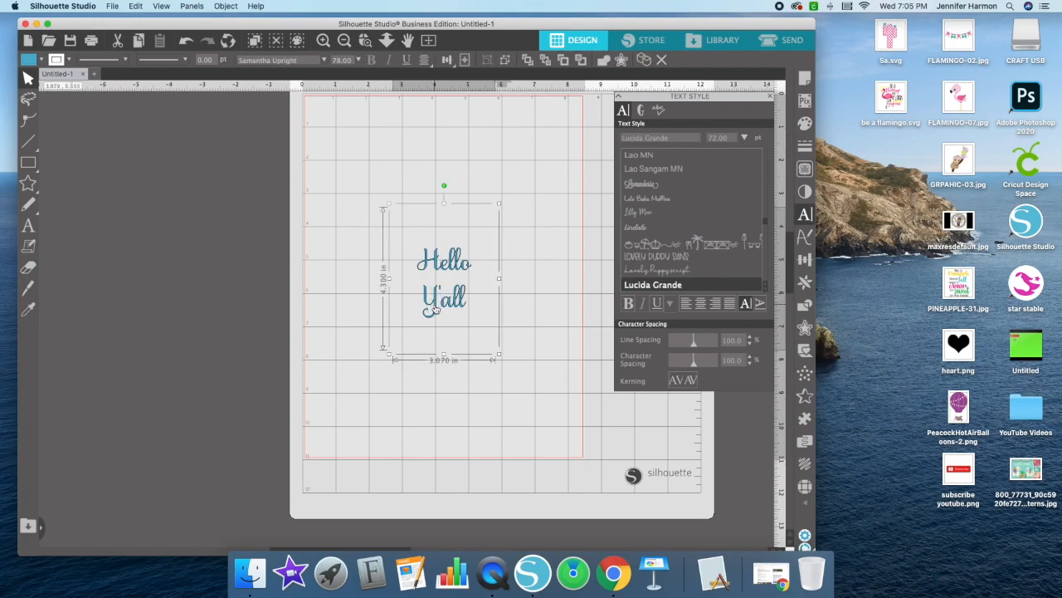
pyautogui.doubleClick(438, 311)
pyautogui.moveTo(437, 310); pyautogui.dragTo(415, 306)
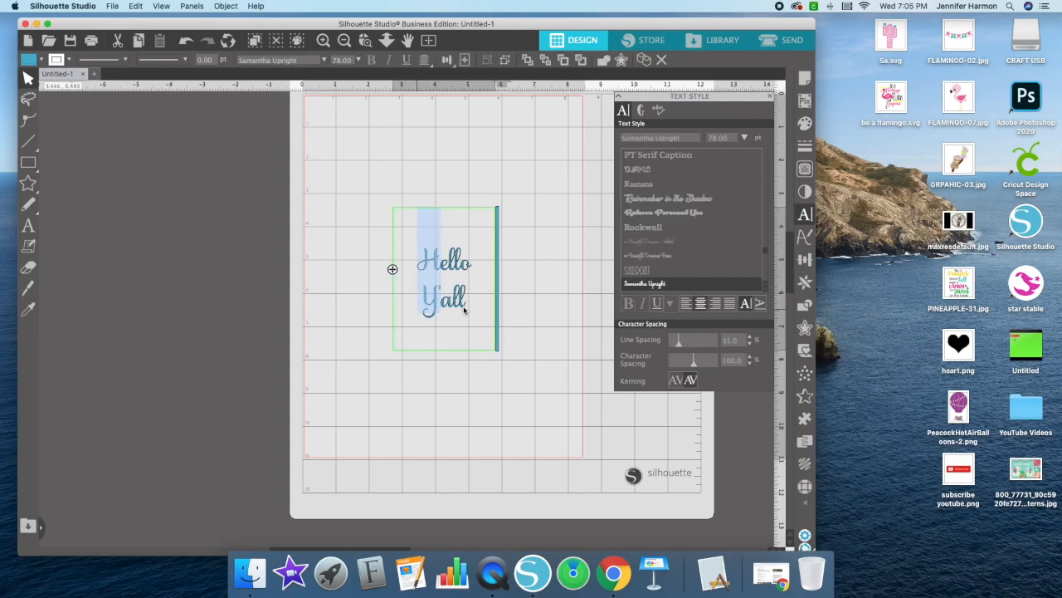
pyautogui.click(639, 111)
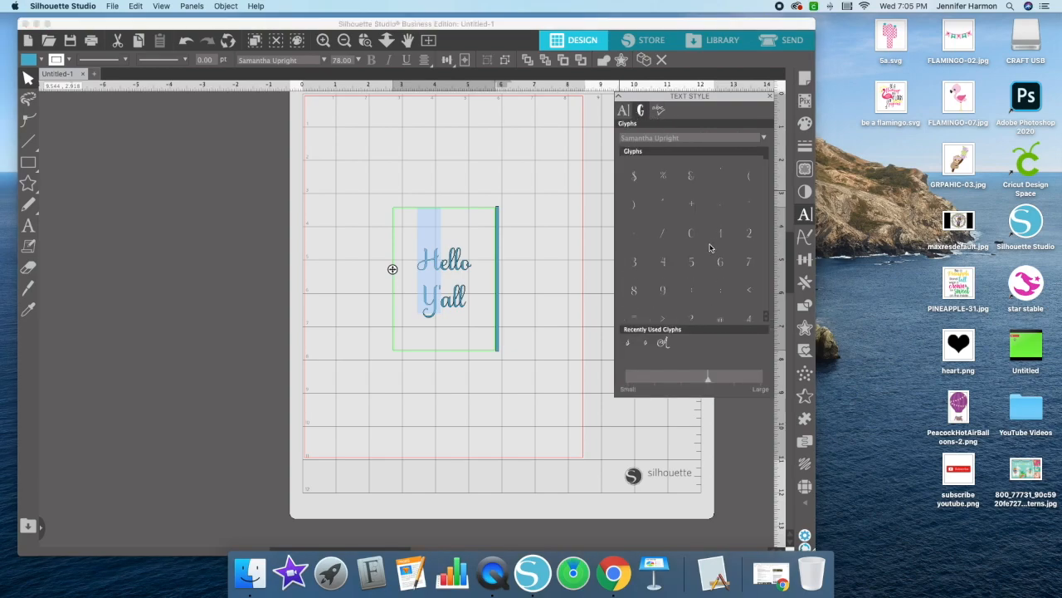
pyautogui.scroll(-3, 712, 270)
pyautogui.scroll(-3, 712, 274)
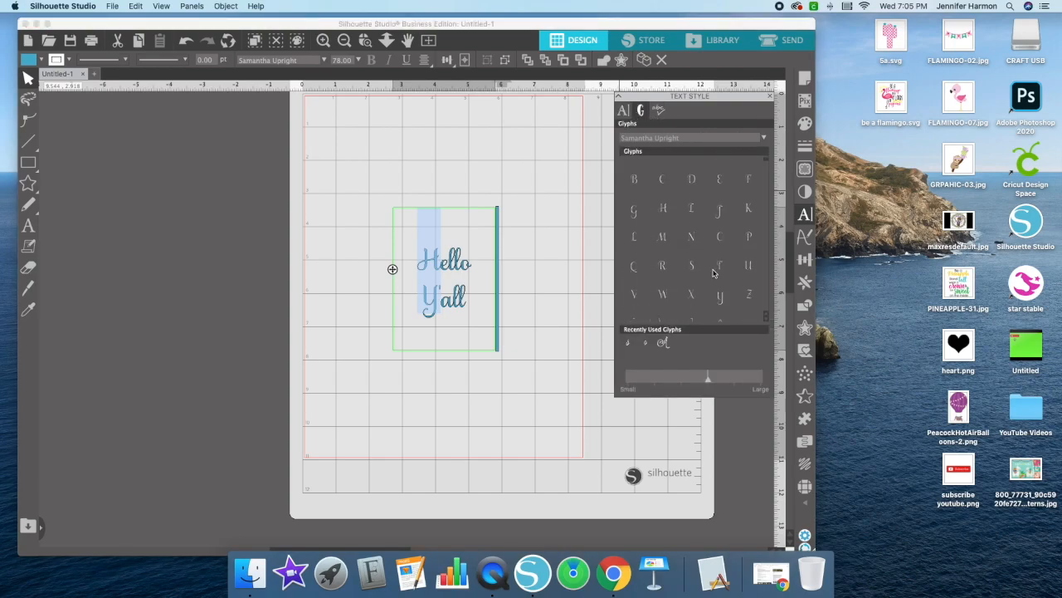
pyautogui.scroll(-5, 712, 278)
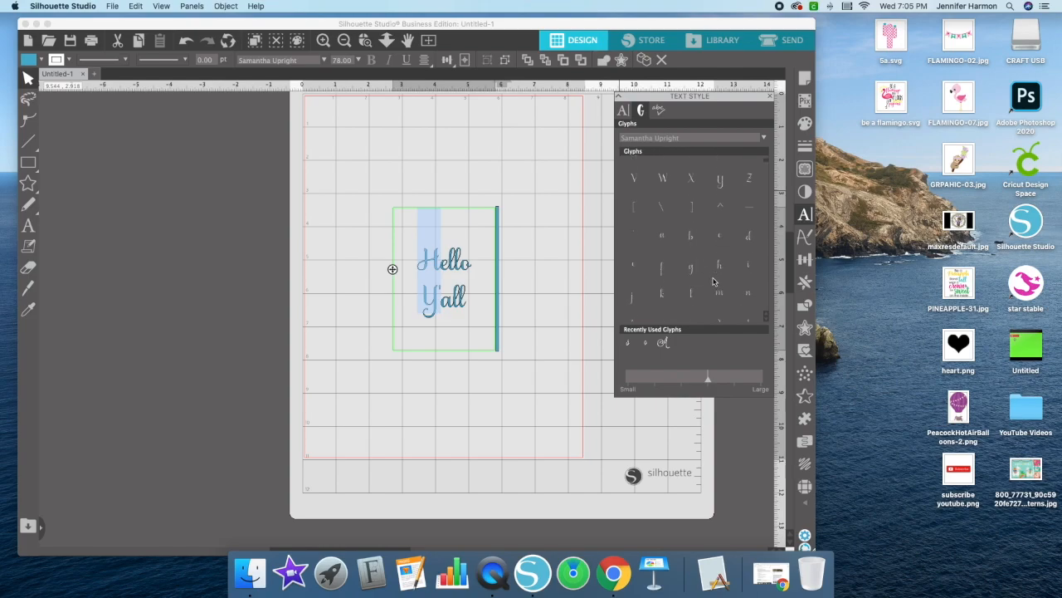
pyautogui.scroll(-2, 747, 203)
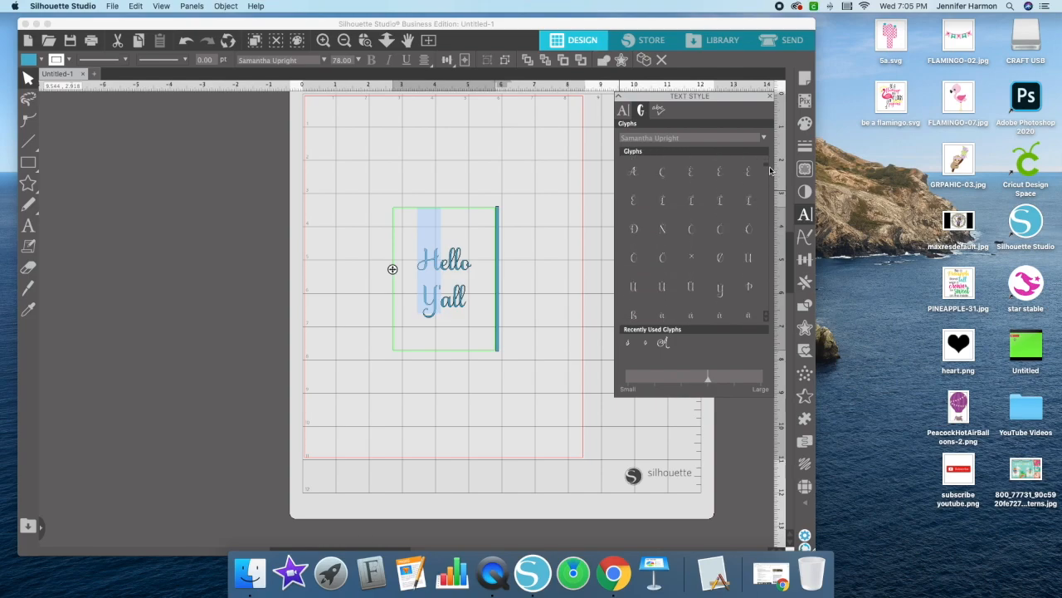
pyautogui.moveTo(766, 167); pyautogui.dragTo(765, 251)
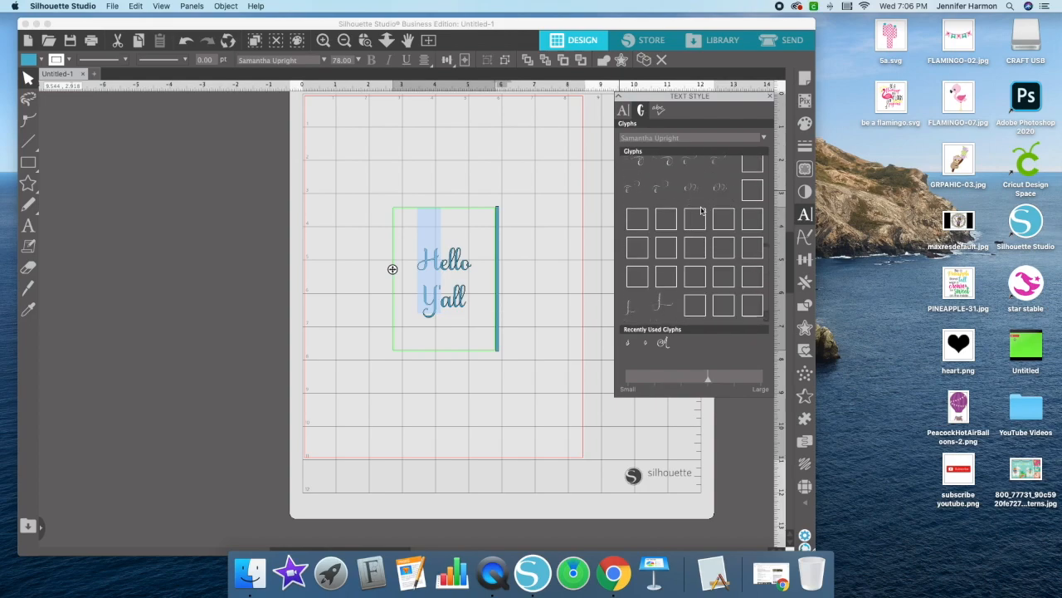
pyautogui.scroll(1, 681, 206)
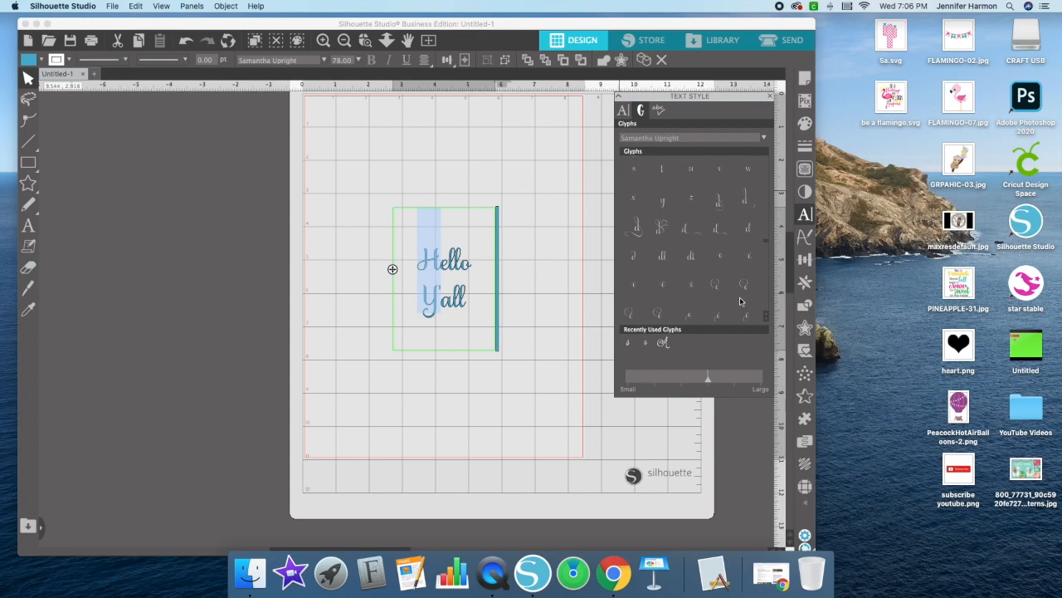
pyautogui.scroll(2, 734, 283)
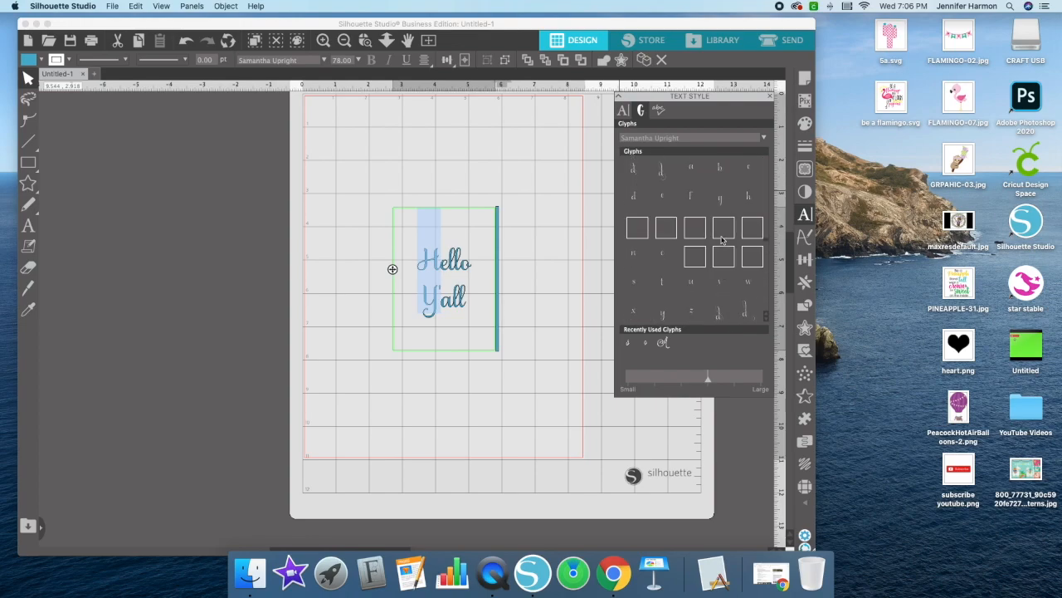
pyautogui.scroll(2, 720, 238)
pyautogui.scroll(3, 718, 233)
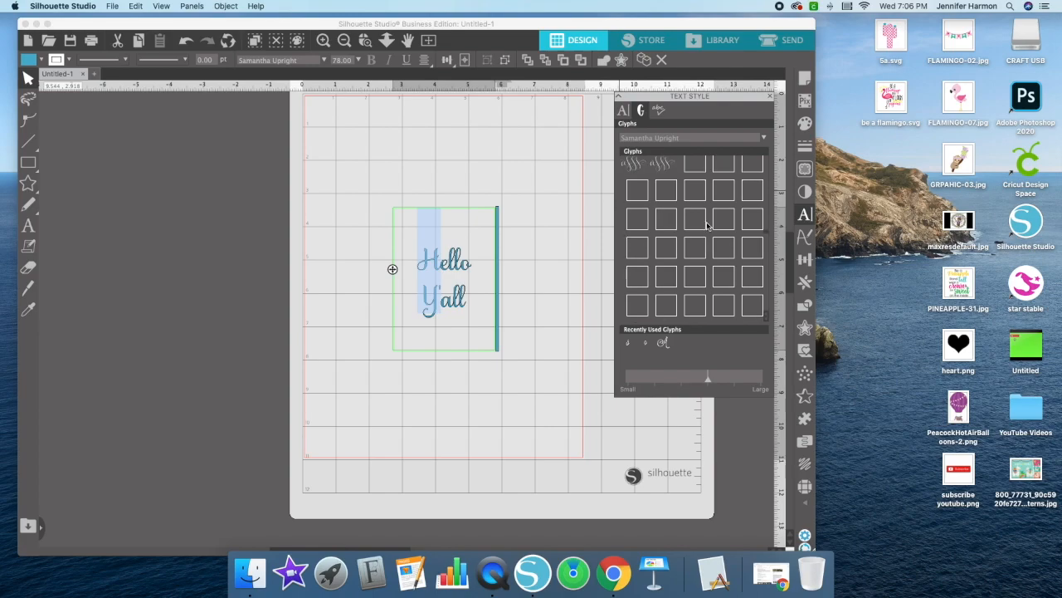
pyautogui.scroll(2, 703, 218)
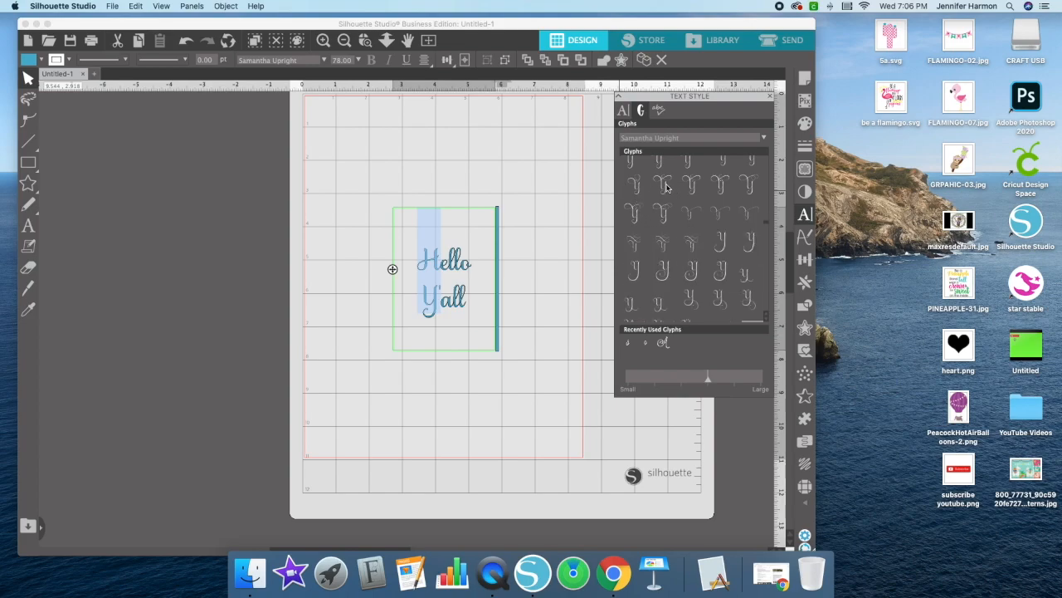
# Try an alternate Y glyph with a looped top in "Hello Y'all" and restore "He" at the start of "Hello"
pyautogui.doubleClick(665, 188)
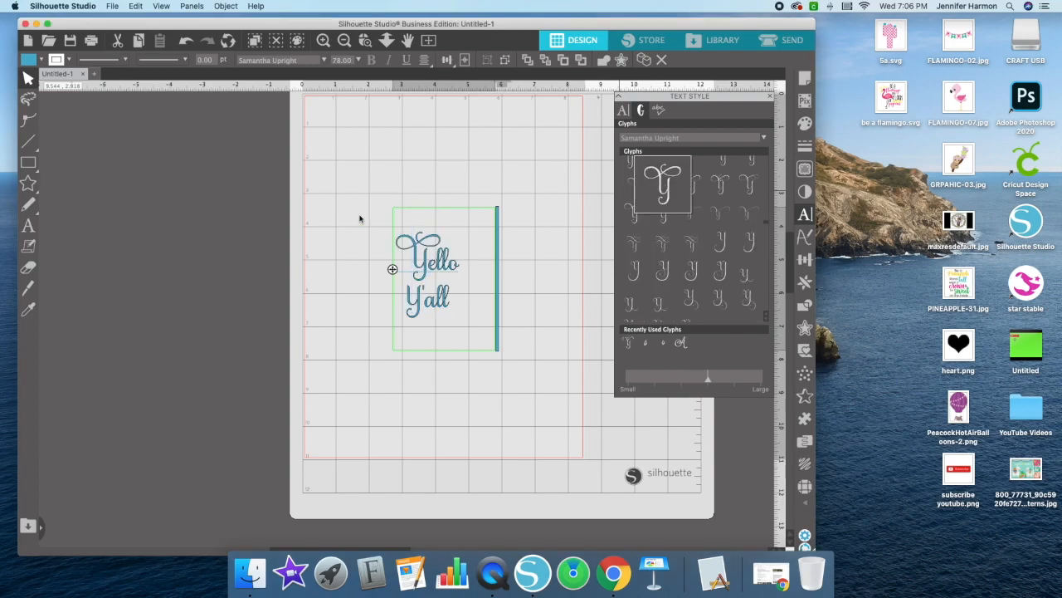
pyautogui.moveTo(435, 263); pyautogui.dragTo(349, 250)
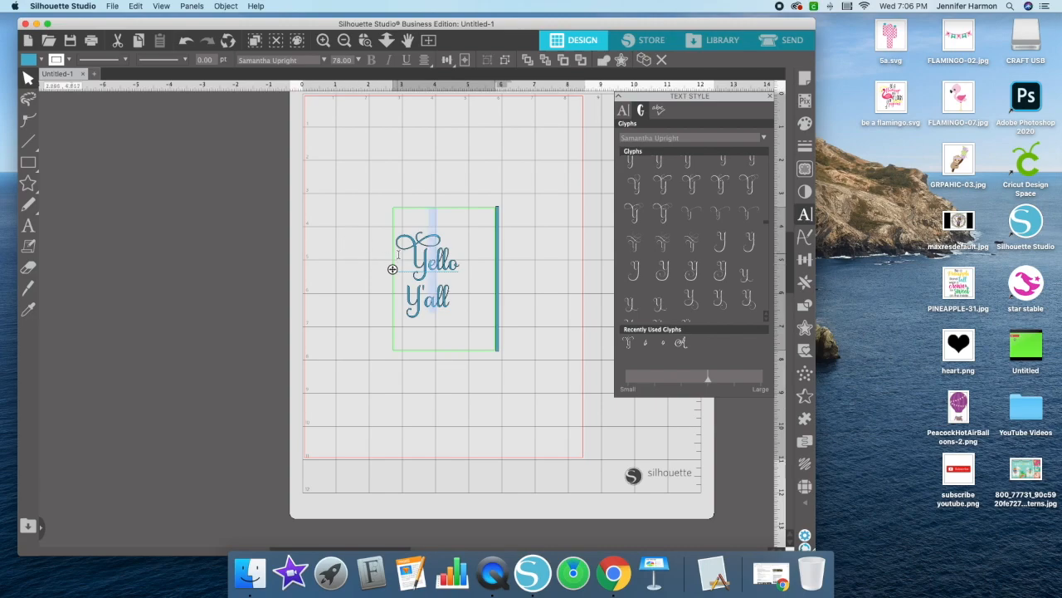
pyautogui.press('BackSpace')
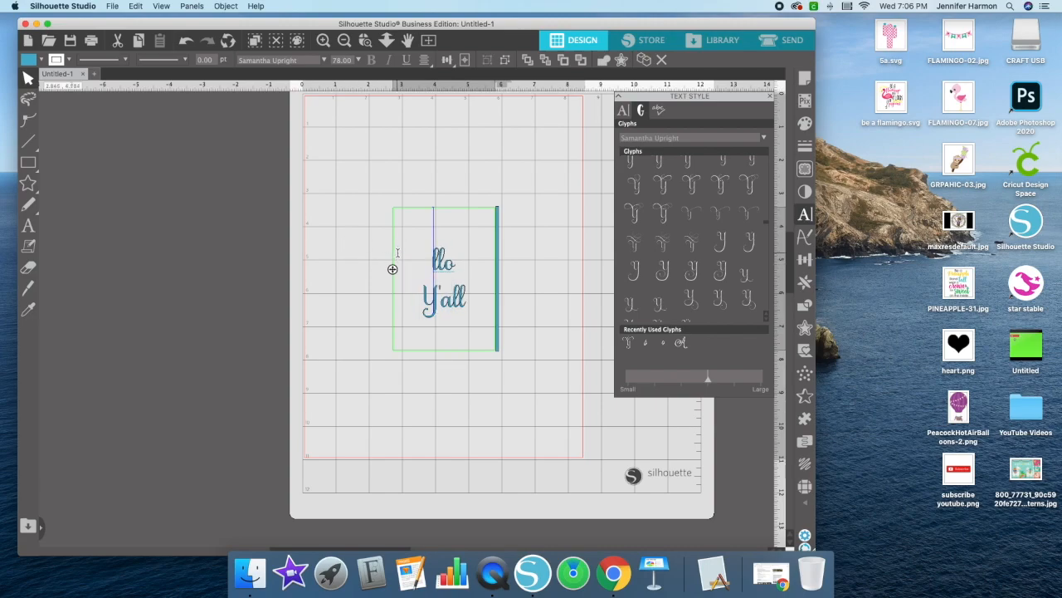
pyautogui.write('He')
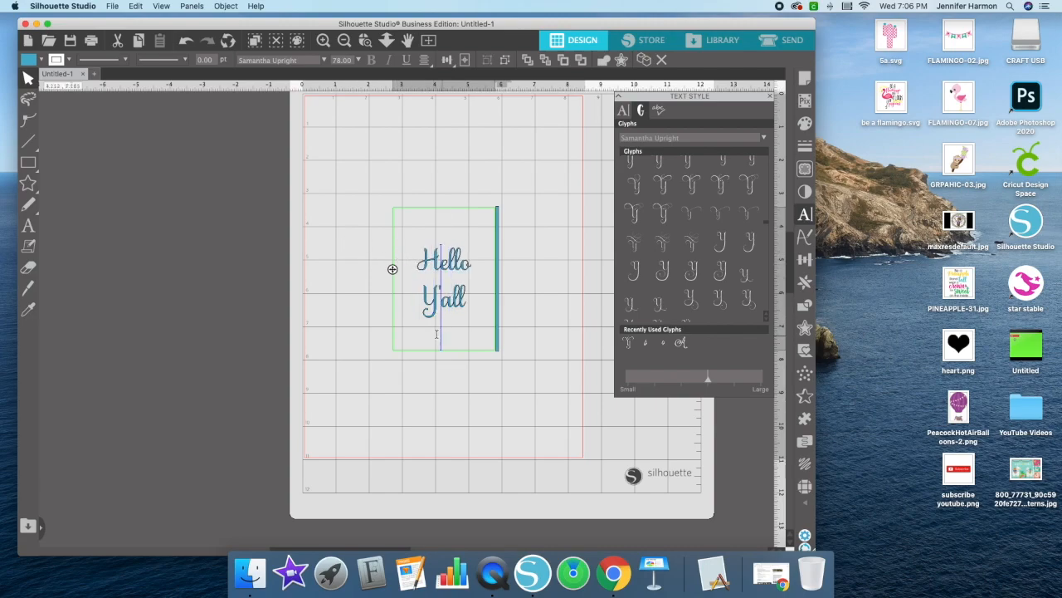
# Try a long-tailed Y glyph and a second alternate Y glyph in "Y'all", and undo the second replacement
pyautogui.moveTo(438, 336); pyautogui.dragTo(391, 337)
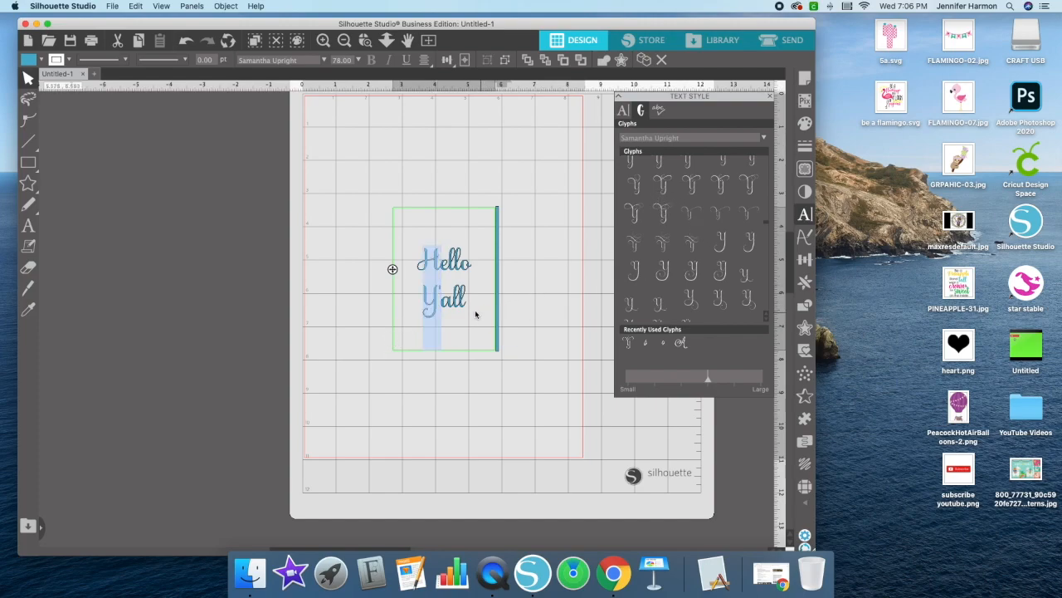
pyautogui.scroll(-1, 571, 281)
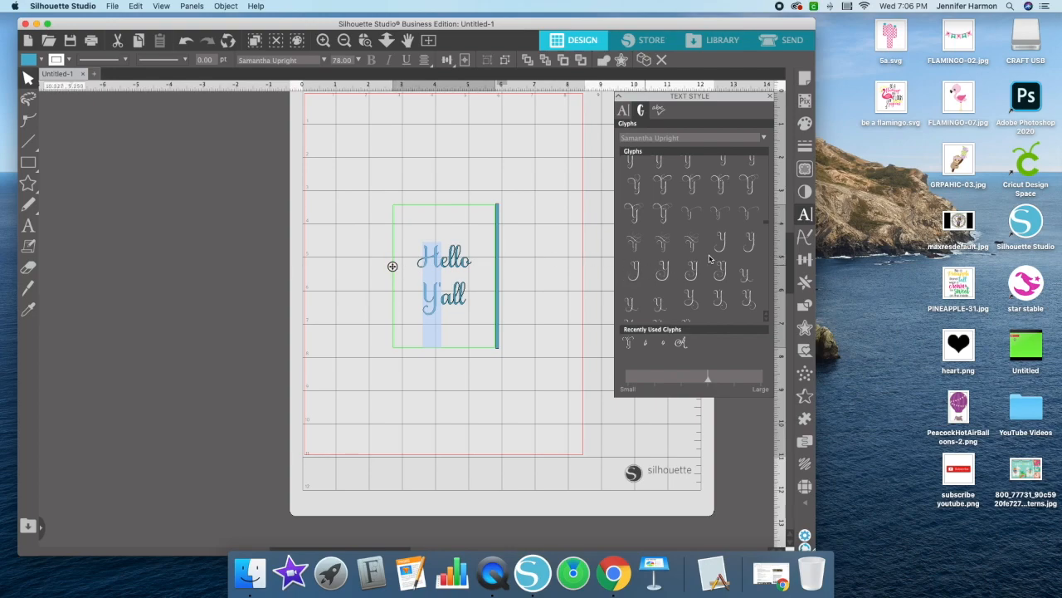
pyautogui.doubleClick(751, 241)
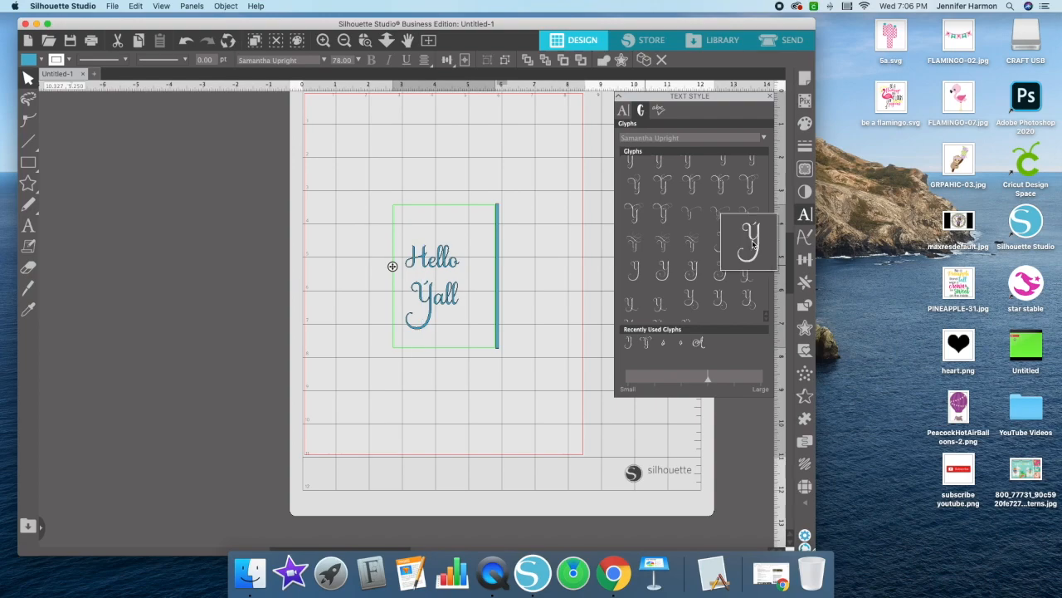
pyautogui.moveTo(440, 324); pyautogui.dragTo(401, 325)
pyautogui.doubleClick(657, 308)
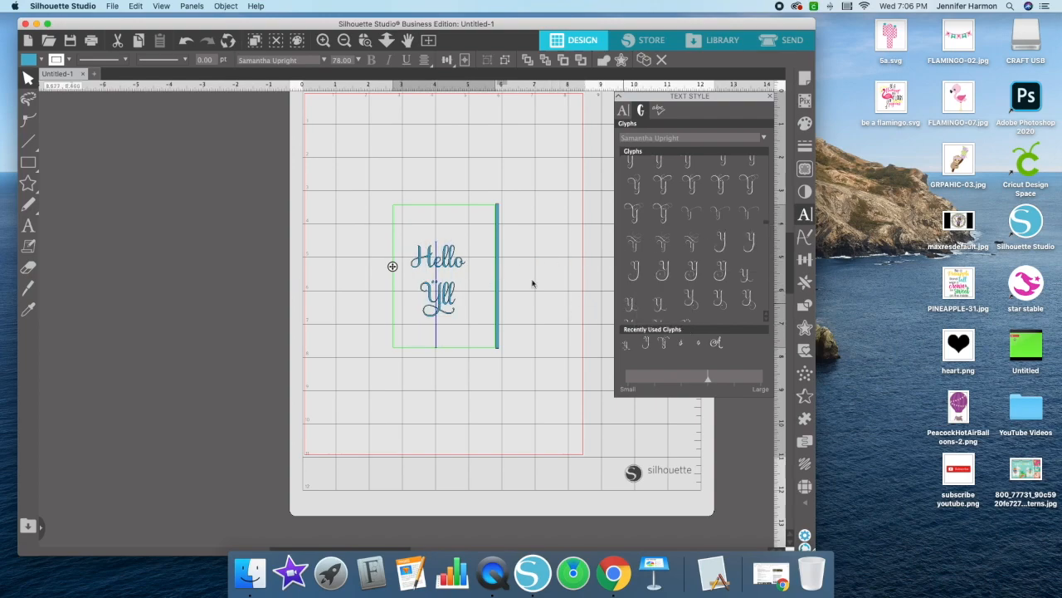
pyautogui.press('super+z')
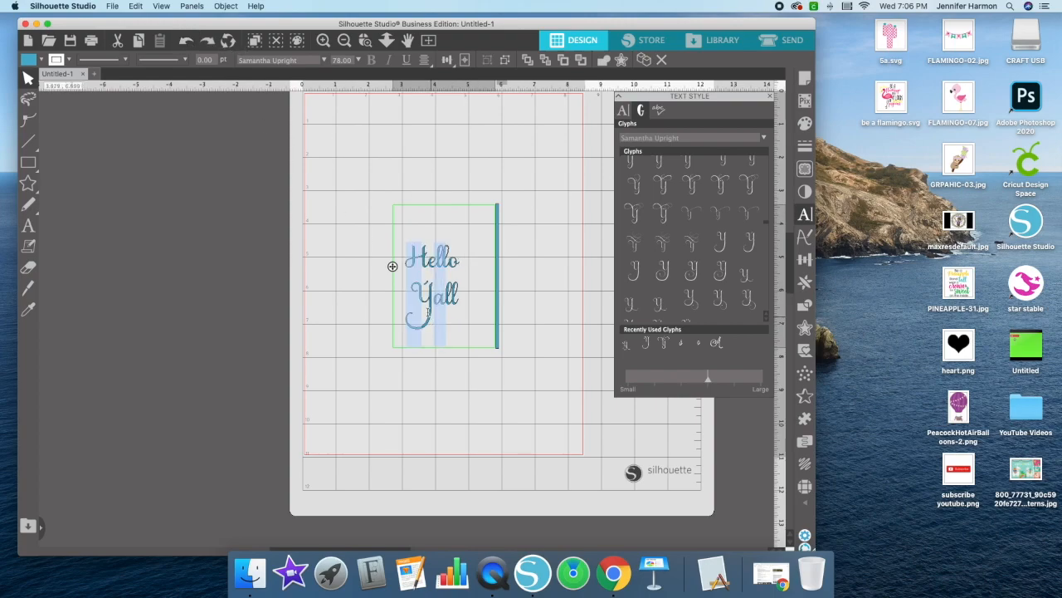
# Replace the Y and apostrophe of "Y'all" with the Samantha Upright Y glyph that has a curled tail
pyautogui.click(429, 308)
pyautogui.moveTo(431, 332); pyautogui.dragTo(382, 332)
pyautogui.doubleClick(688, 297)
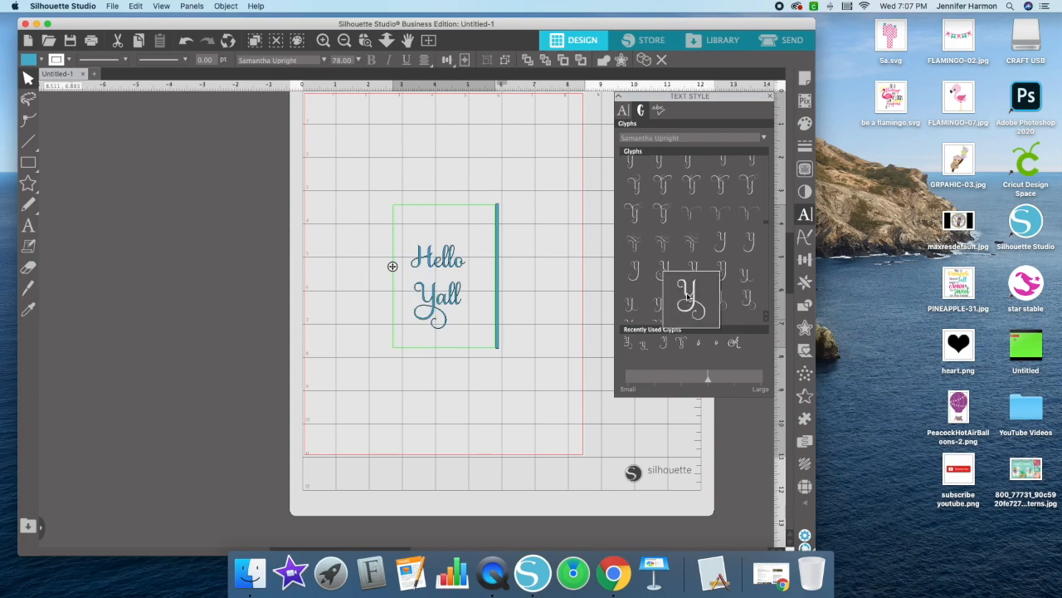
pyautogui.moveTo(471, 265); pyautogui.dragTo(443, 265)
pyautogui.click(462, 263)
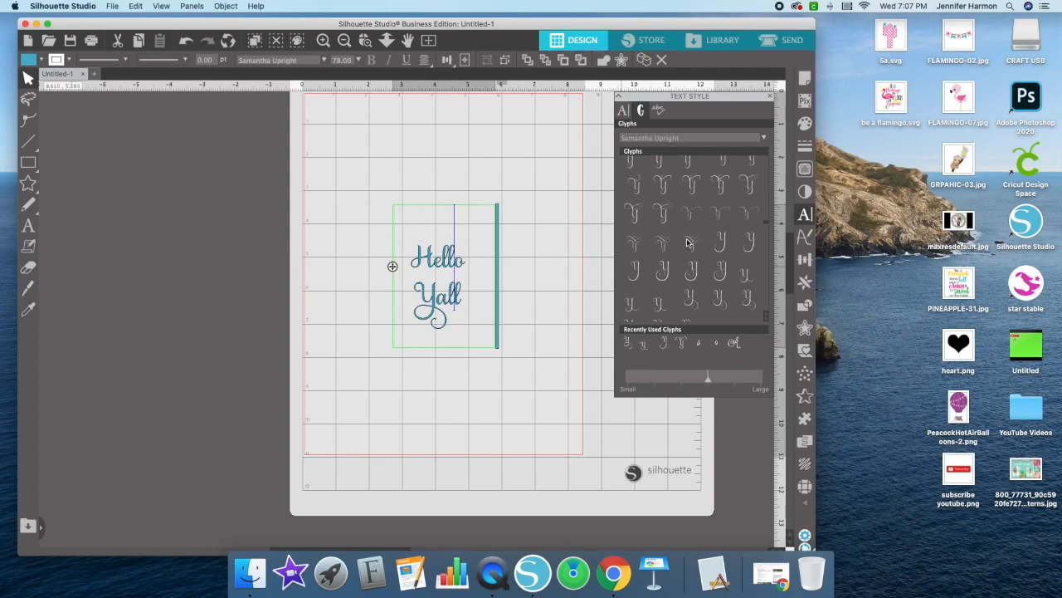
pyautogui.scroll(3, 689, 190)
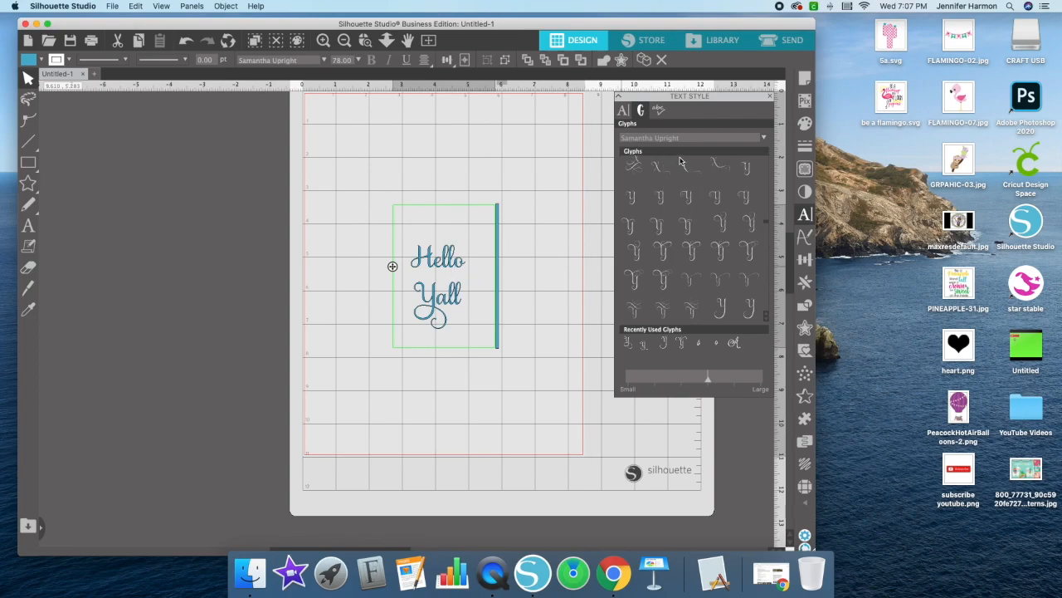
# Select all characters of both text lines and change their font to KL Simple Sunday
pyautogui.click(463, 305)
pyautogui.click(623, 110)
pyautogui.scroll(-3, 699, 157)
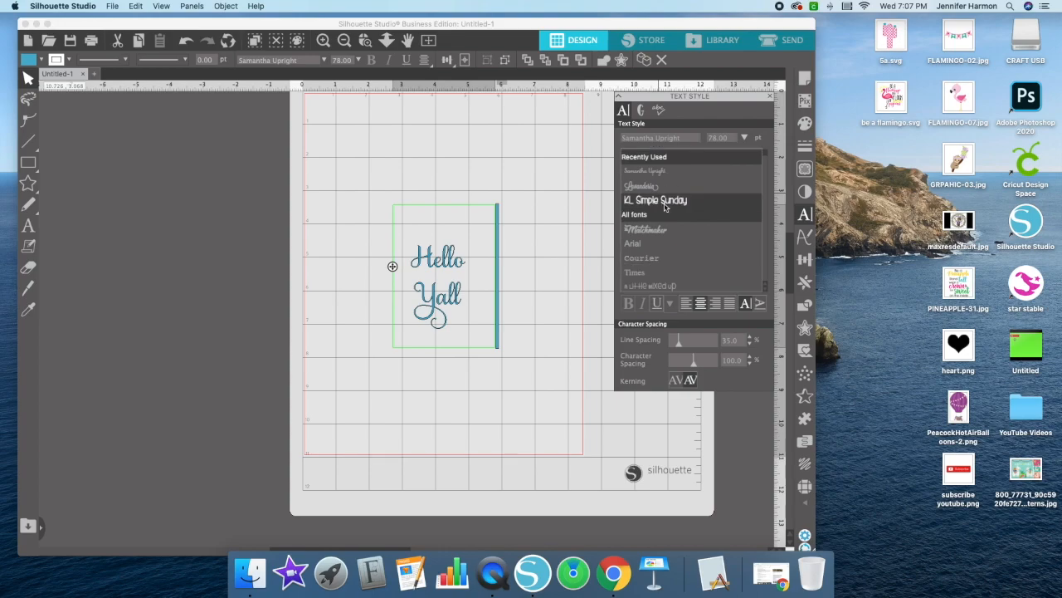
pyautogui.moveTo(467, 326); pyautogui.dragTo(342, 208)
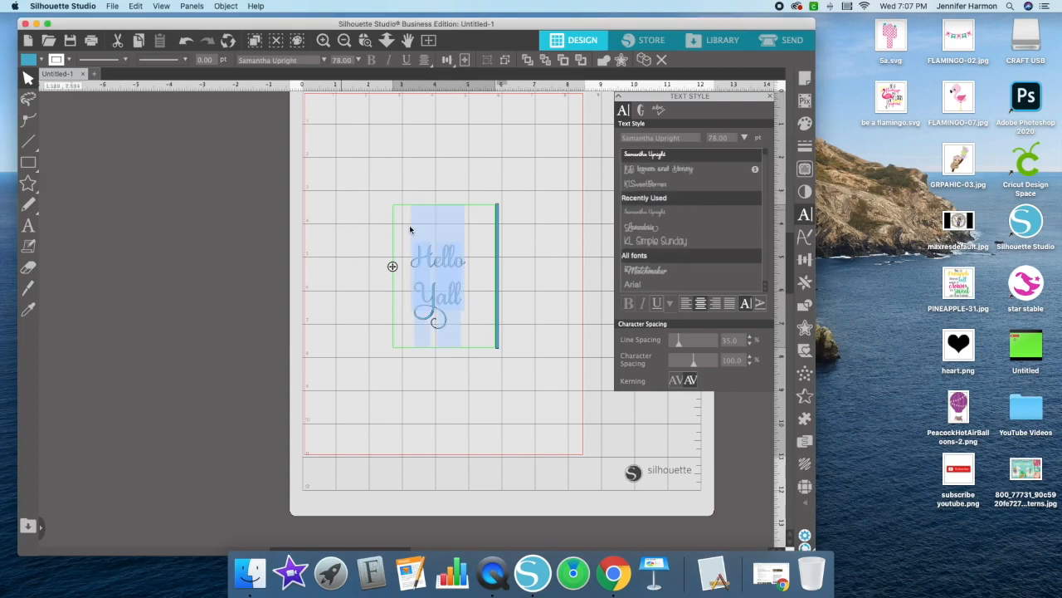
pyautogui.click(655, 240)
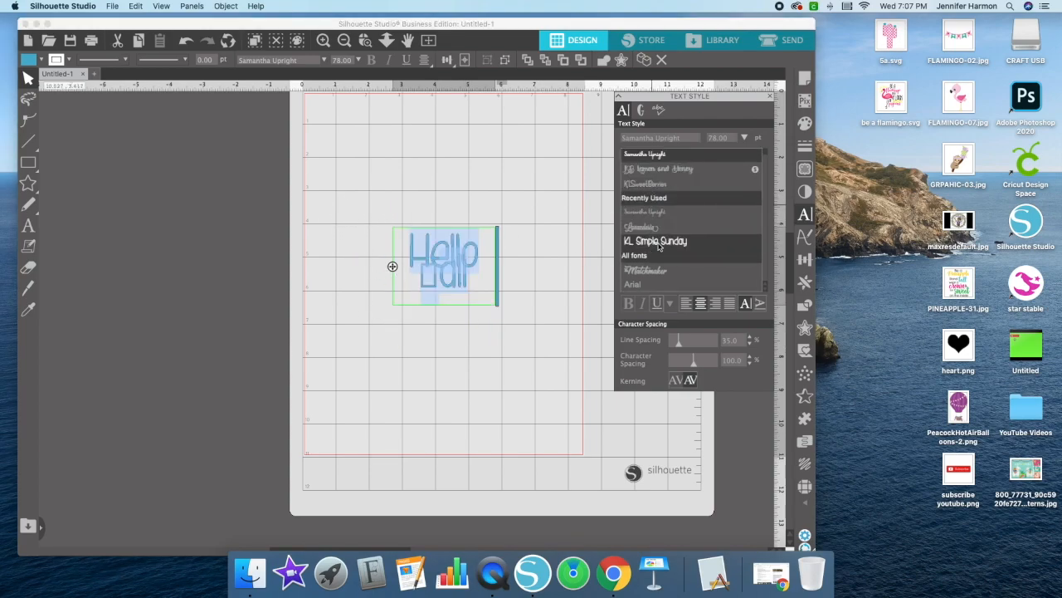
# Set the line spacing of the two-line text to 100% and finish editing the text
pyautogui.click(751, 338)
pyautogui.click(750, 338)
pyautogui.click(750, 339)
pyautogui.click(750, 339)
pyautogui.click(750, 339)
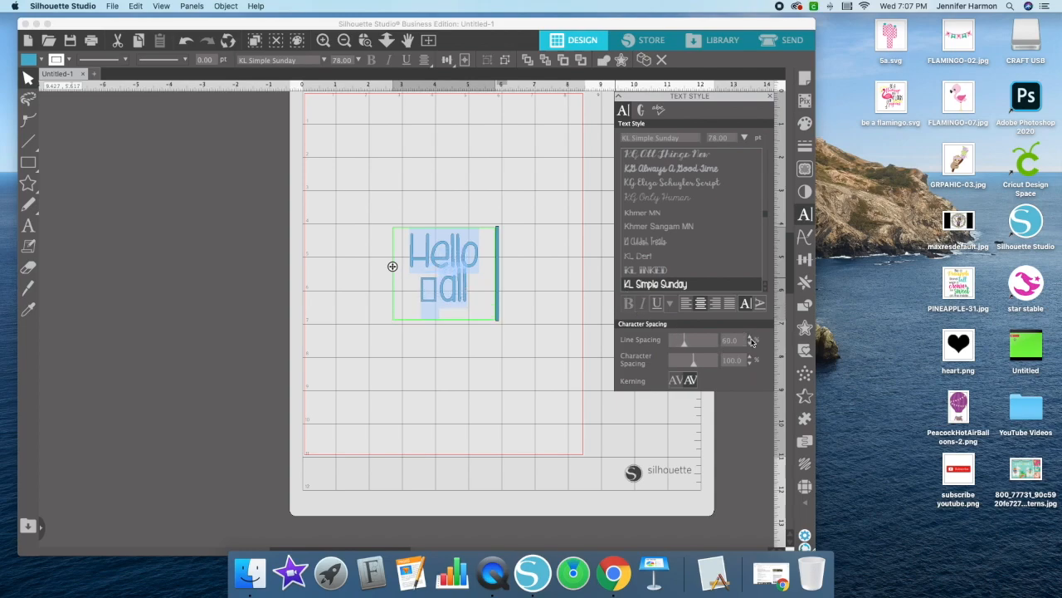
pyautogui.click(750, 339)
pyautogui.click(751, 339)
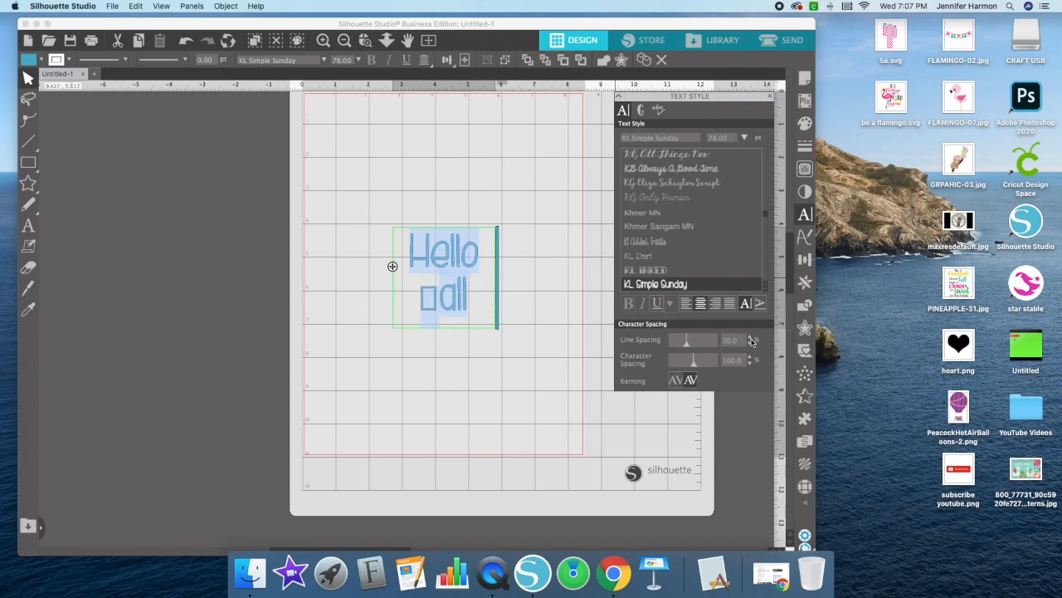
pyautogui.click(750, 339)
pyautogui.click(750, 339)
pyautogui.click(751, 338)
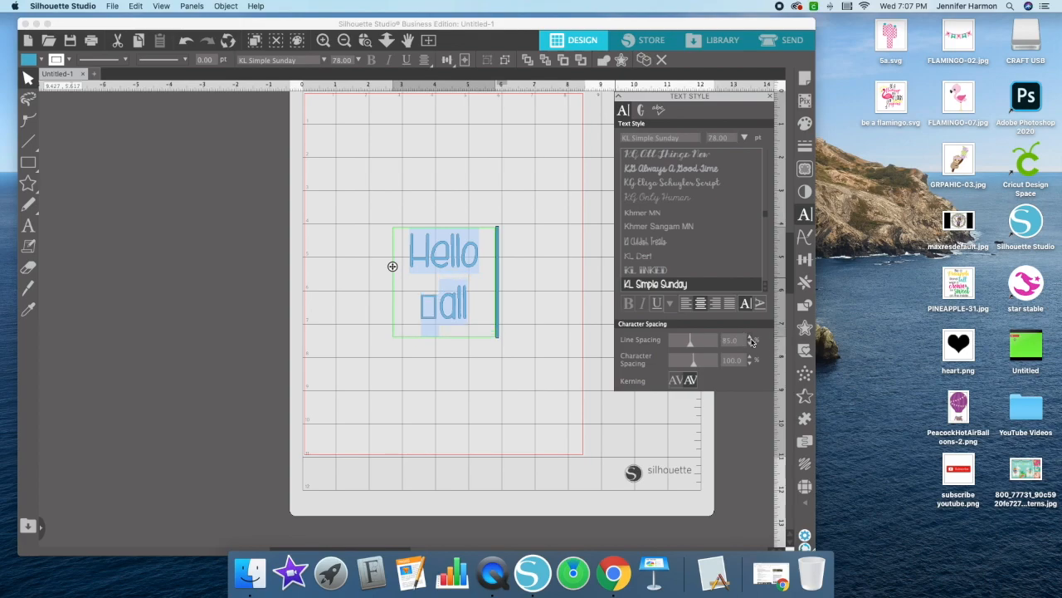
pyautogui.click(750, 338)
pyautogui.click(750, 339)
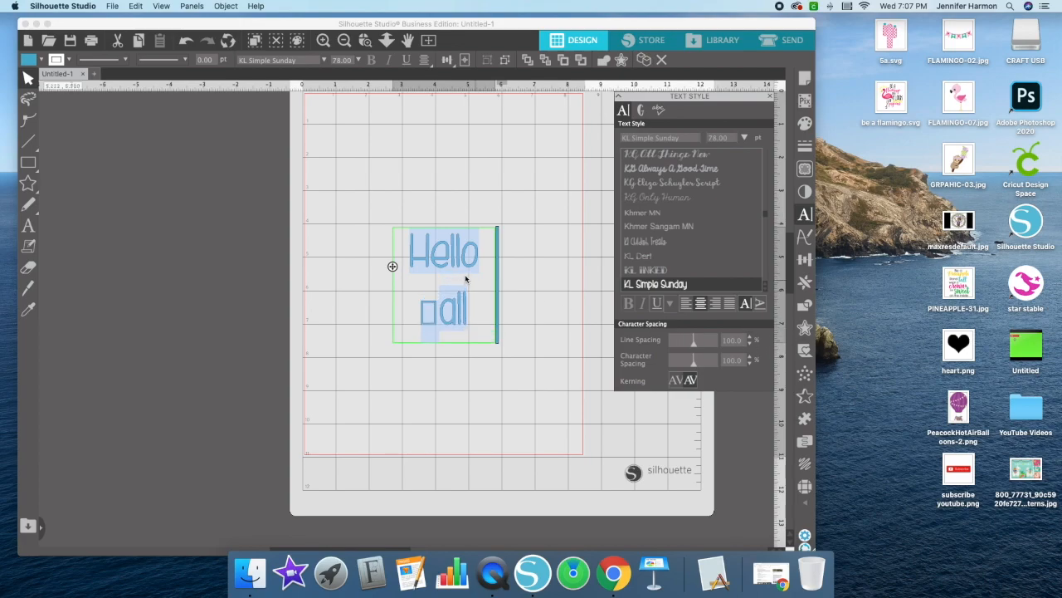
pyautogui.click(504, 292)
# Reopen the text for editing and replace the empty box character before "all" with "Y'"
pyautogui.click(431, 318)
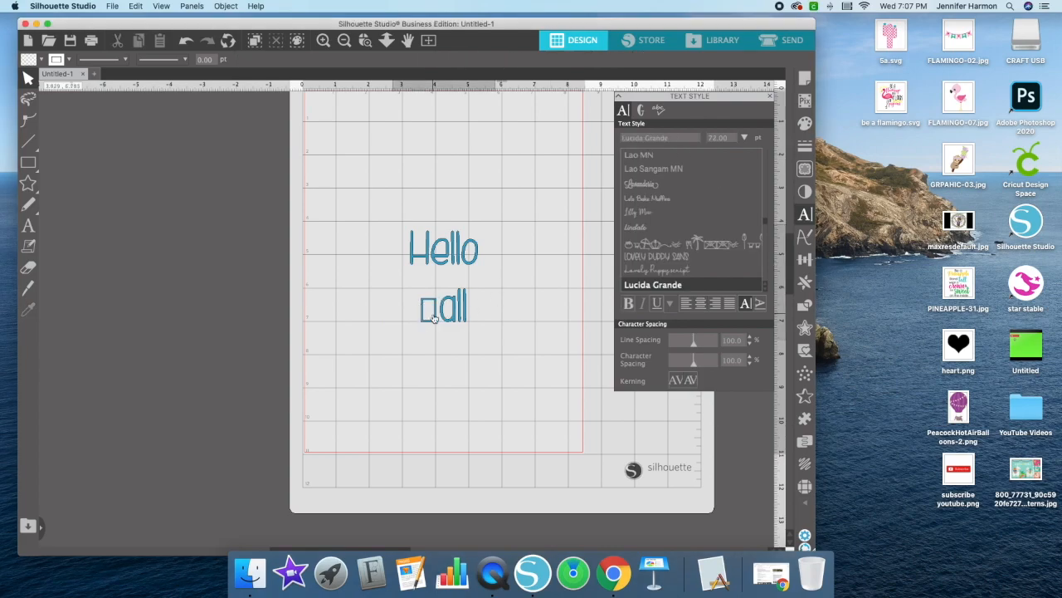
pyautogui.doubleClick(433, 318)
pyautogui.moveTo(438, 316); pyautogui.dragTo(410, 313)
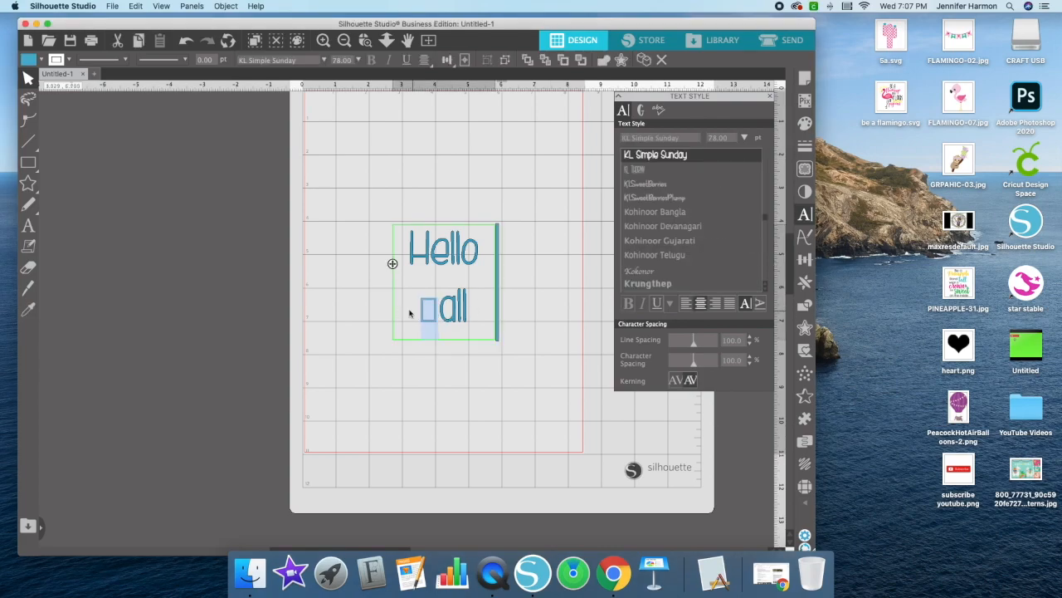
pyautogui.write("Y'")
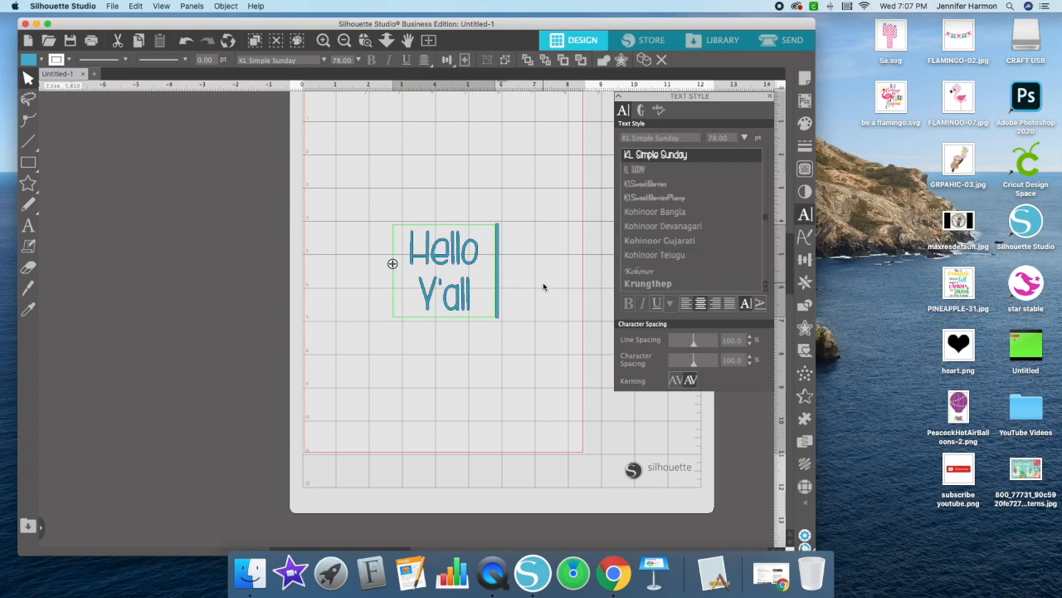
# Narrow the text box around "Hello Y'all" slightly and finish editing the text
pyautogui.moveTo(498, 276); pyautogui.dragTo(492, 274)
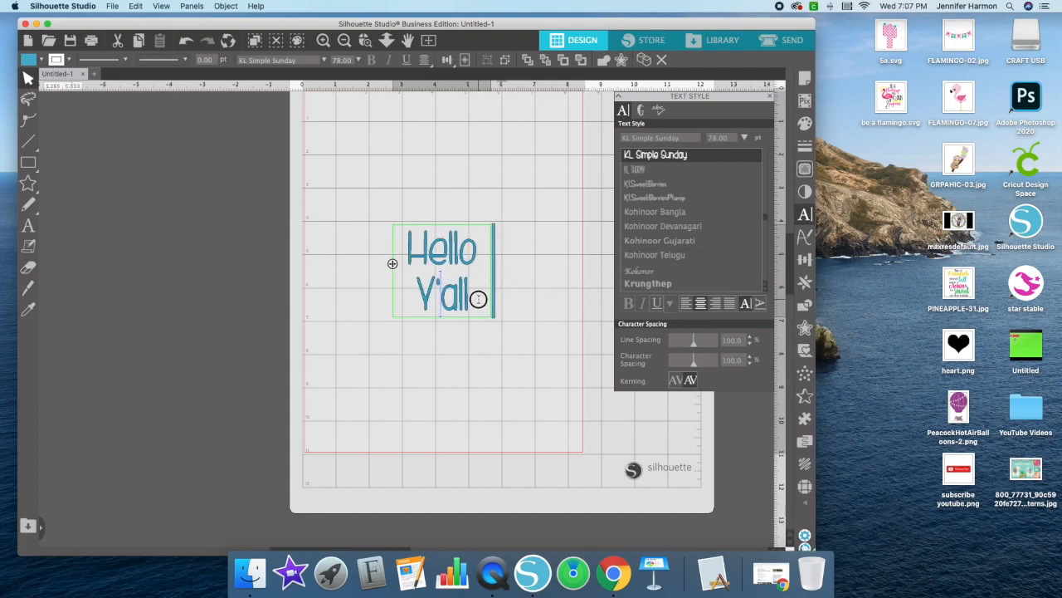
pyautogui.doubleClick(429, 263)
pyautogui.click(510, 236)
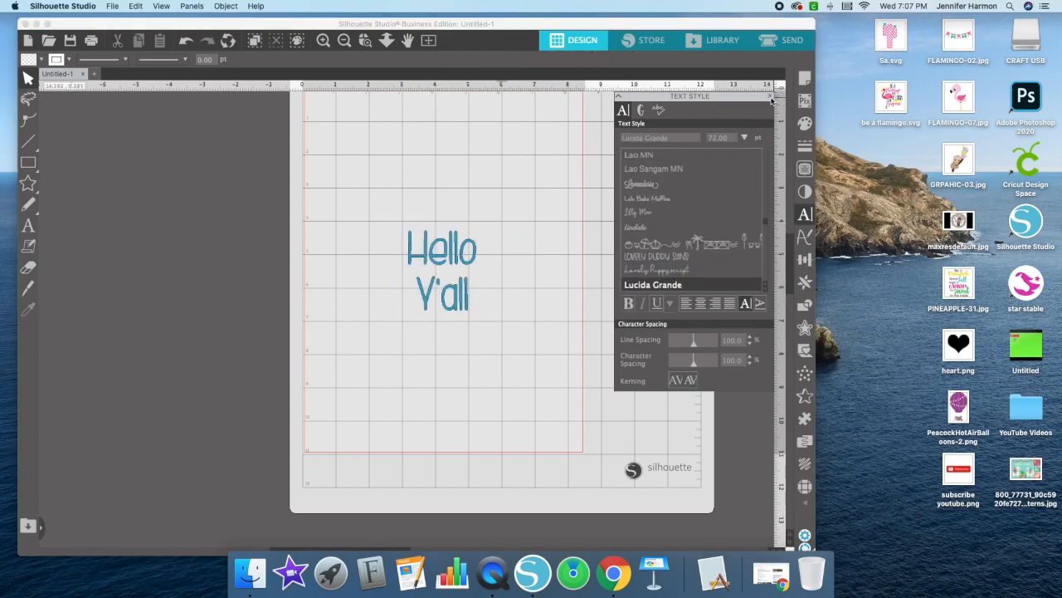
# Reopen the two-line text and join it into the single line "Hello Y'all" with a space between the words
pyautogui.click(771, 99)
pyautogui.click(457, 253)
pyautogui.doubleClick(458, 252)
pyautogui.click(524, 242)
pyautogui.click(453, 258)
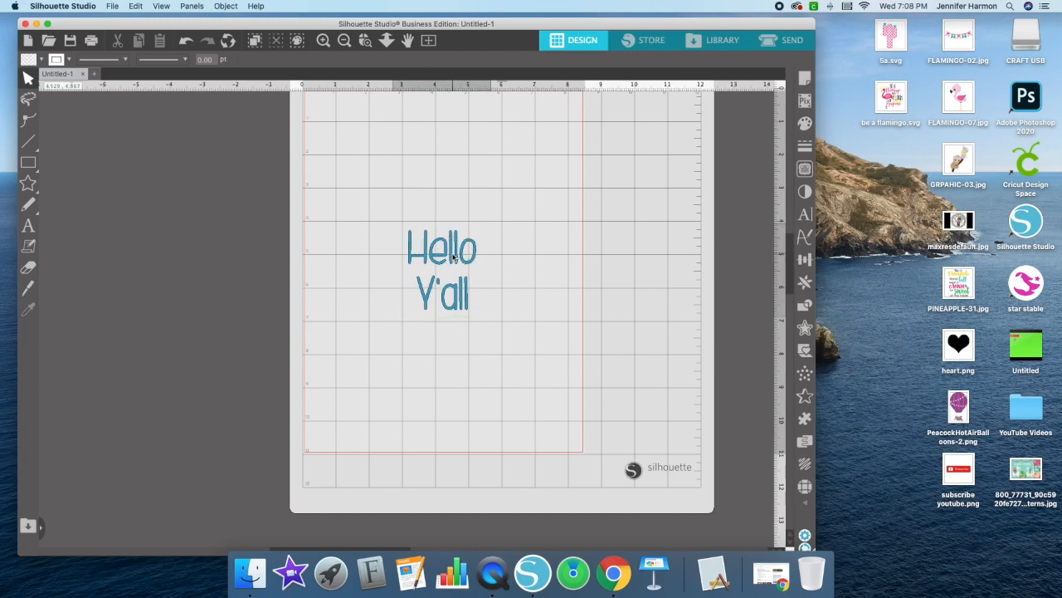
pyautogui.doubleClick(454, 255)
pyautogui.click(508, 262)
pyautogui.click(452, 257)
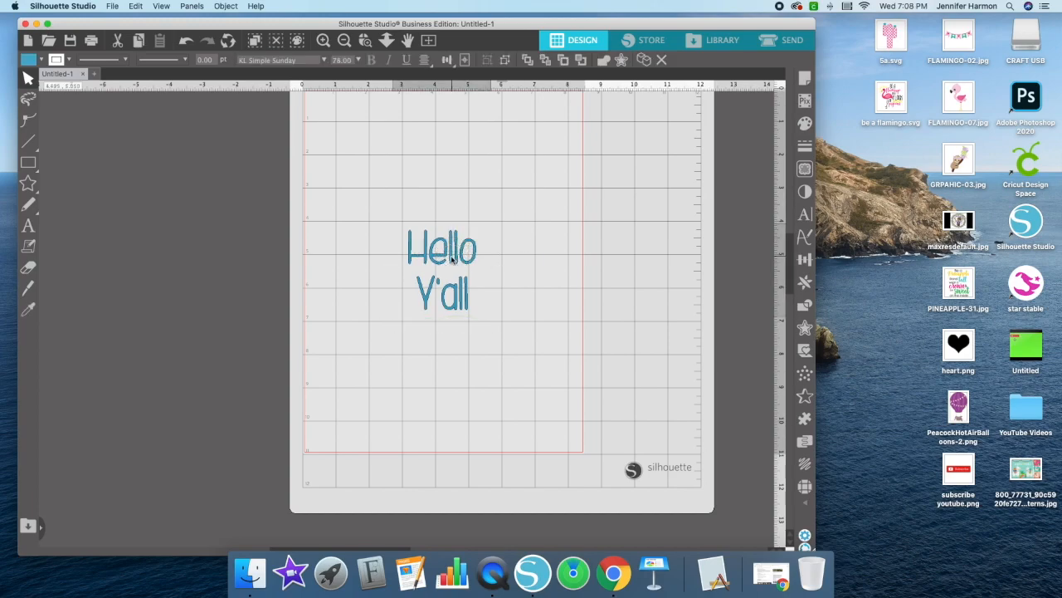
pyautogui.doubleClick(452, 259)
pyautogui.press('BackSpace')
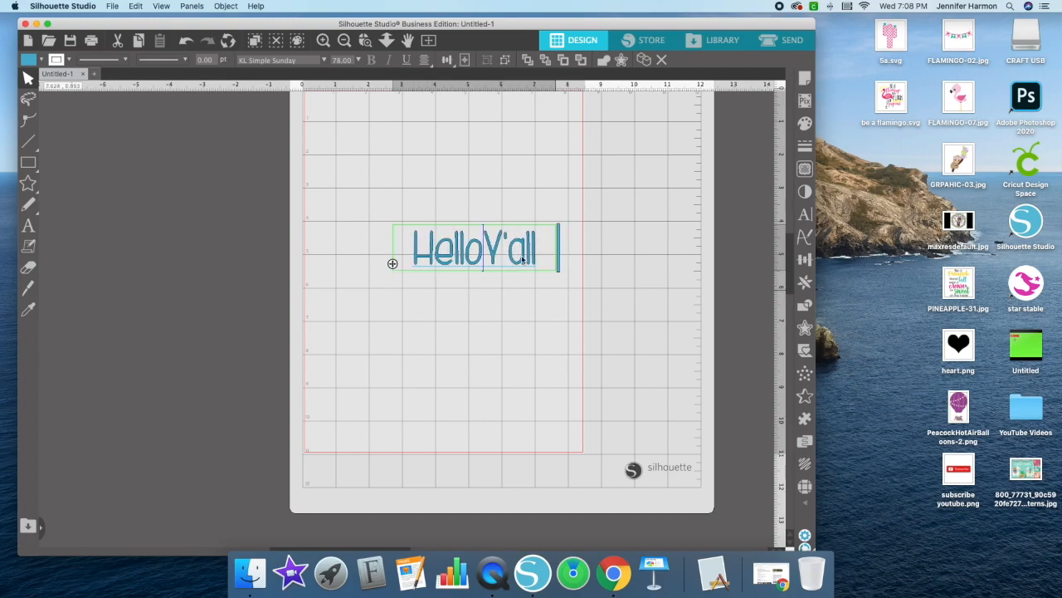
pyautogui.click(393, 263)
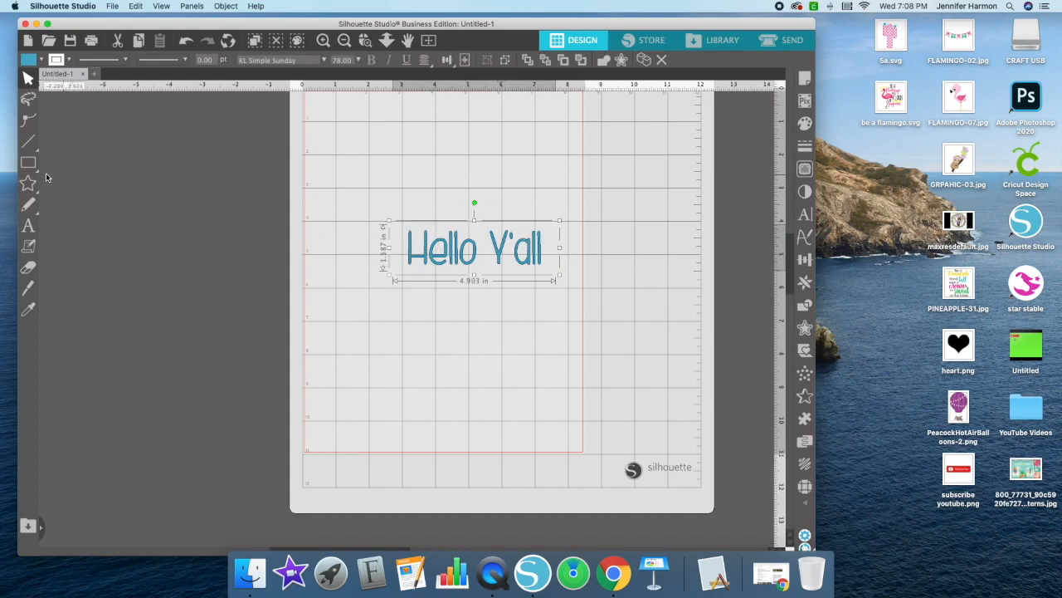
# Draw a circle about 2.68 in wide below the "Hello Y'all" text
pyautogui.moveTo(29, 148)
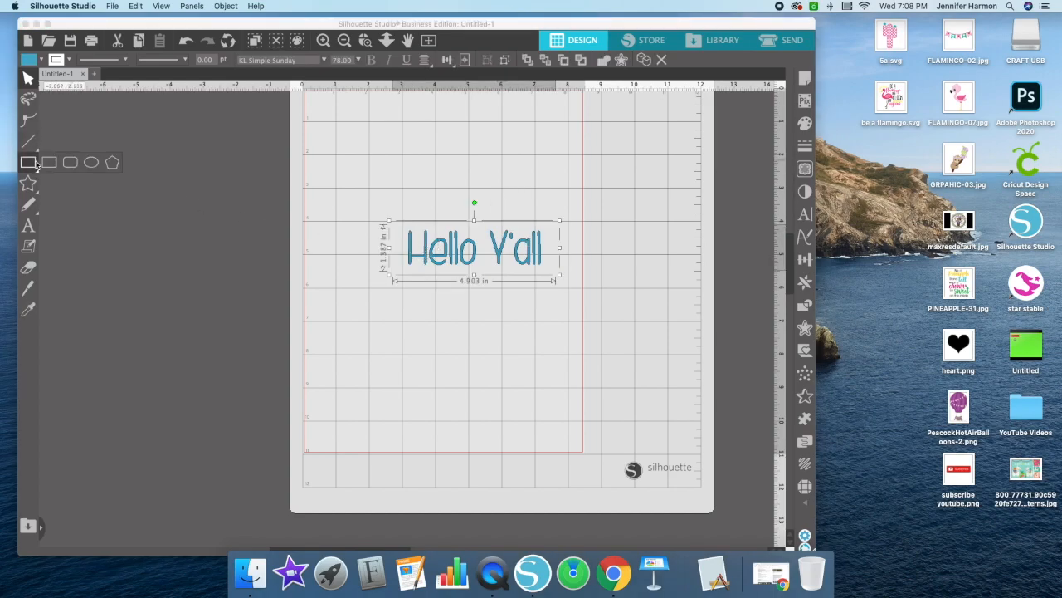
pyautogui.click(91, 162)
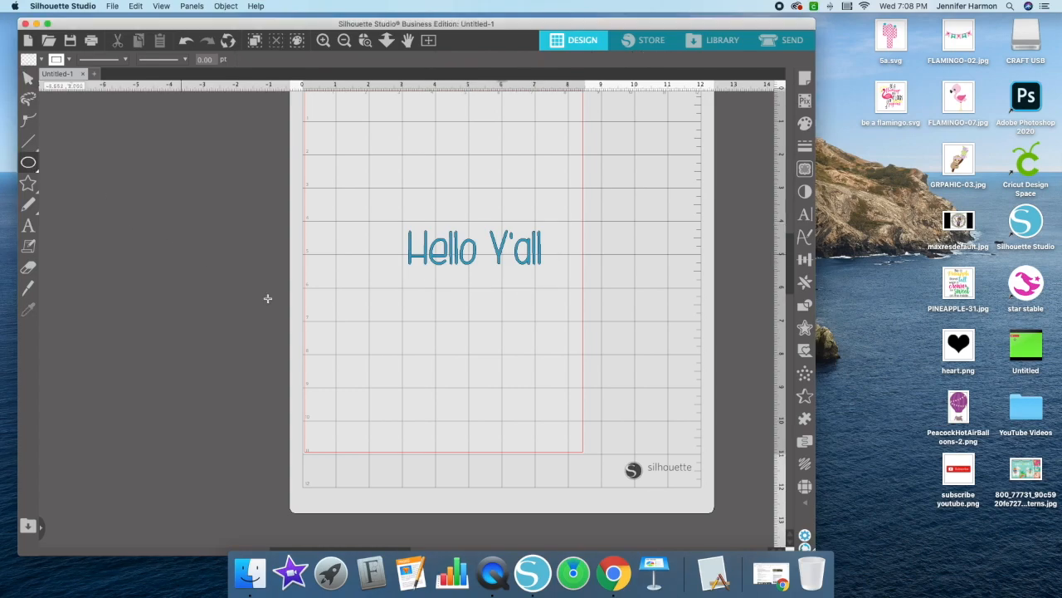
pyautogui.moveTo(34, 127)
pyautogui.moveTo(27, 162)
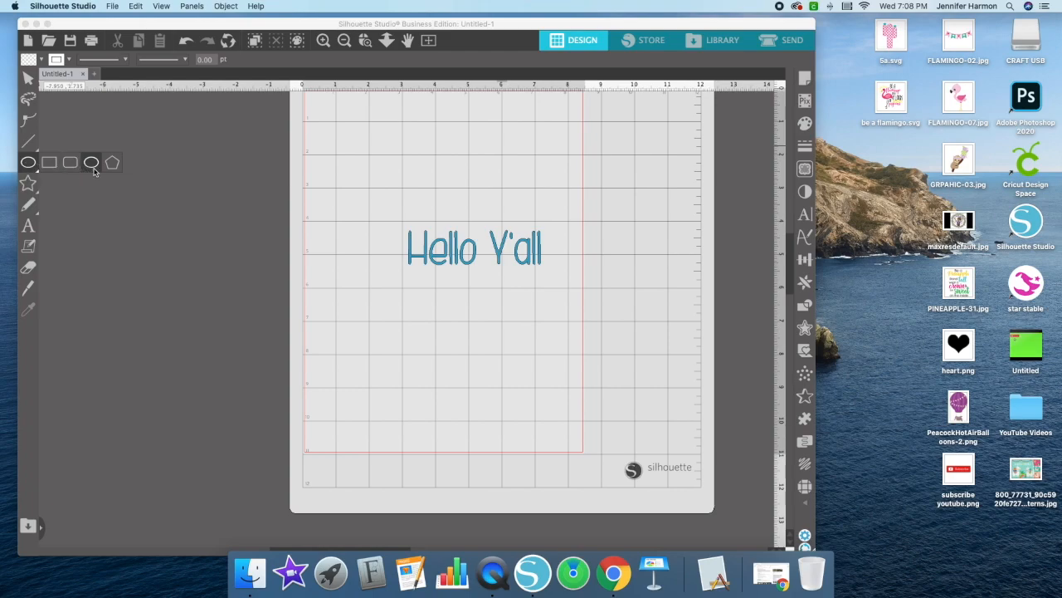
pyautogui.click(28, 163)
pyautogui.click(91, 168)
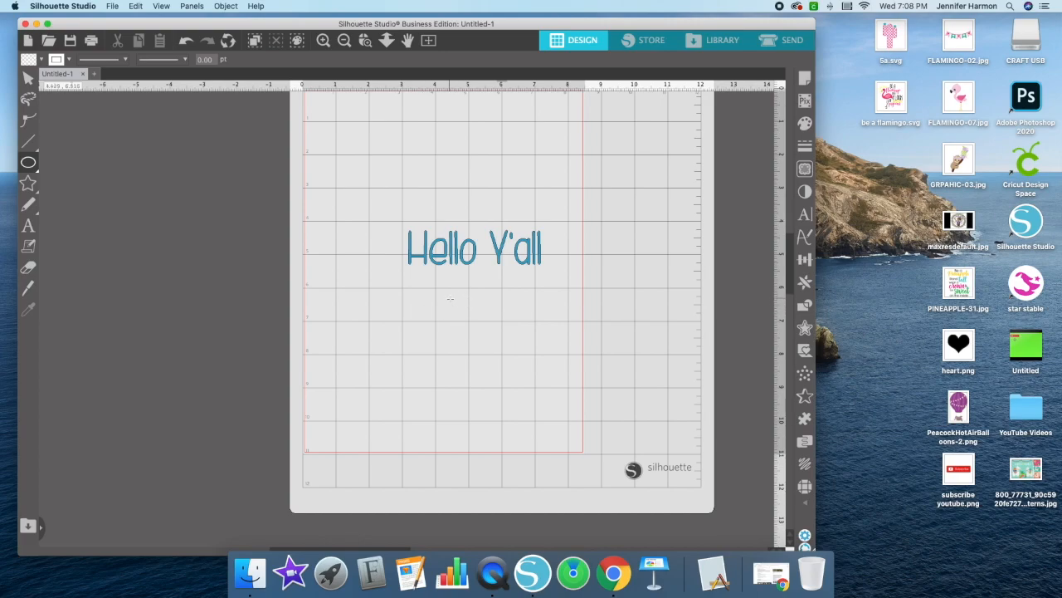
pyautogui.moveTo(445, 296); pyautogui.dragTo(544, 372)
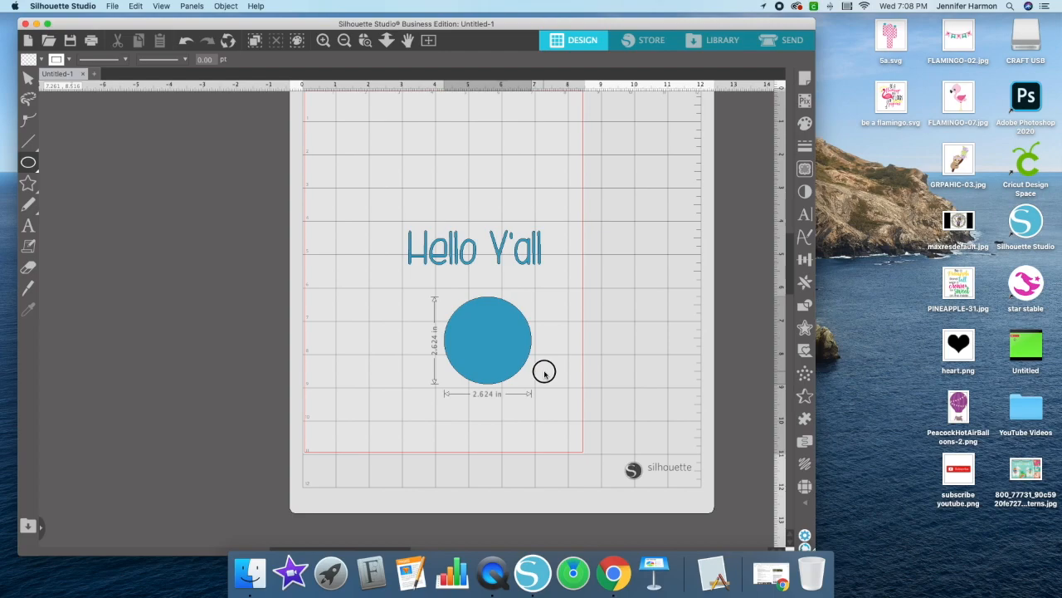
pyautogui.moveTo(545, 372); pyautogui.dragTo(547, 374)
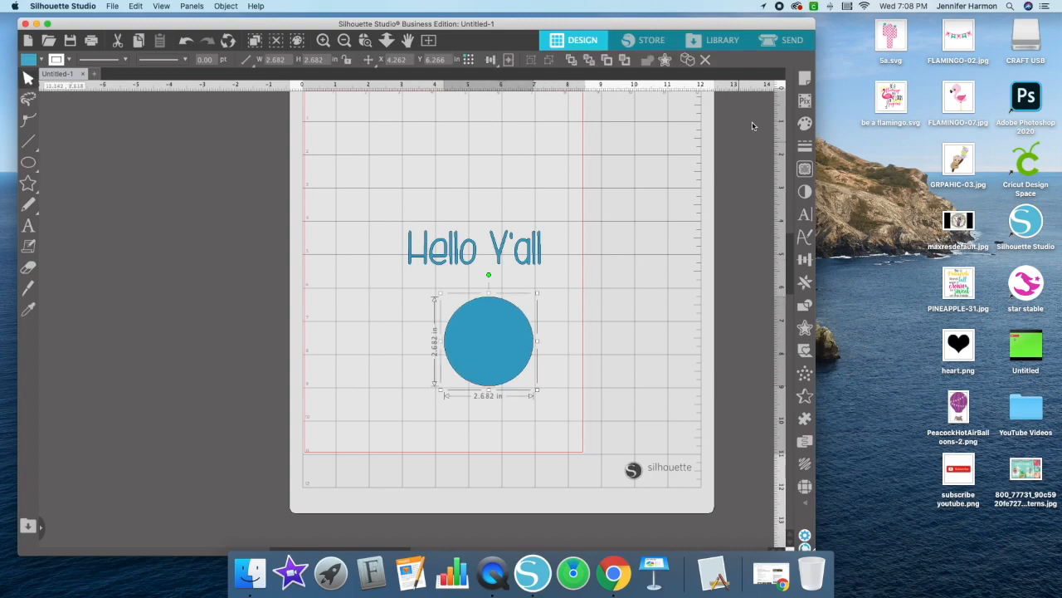
# Remove the circle's fill by setting its fill color to transparent
pyautogui.click(439, 344)
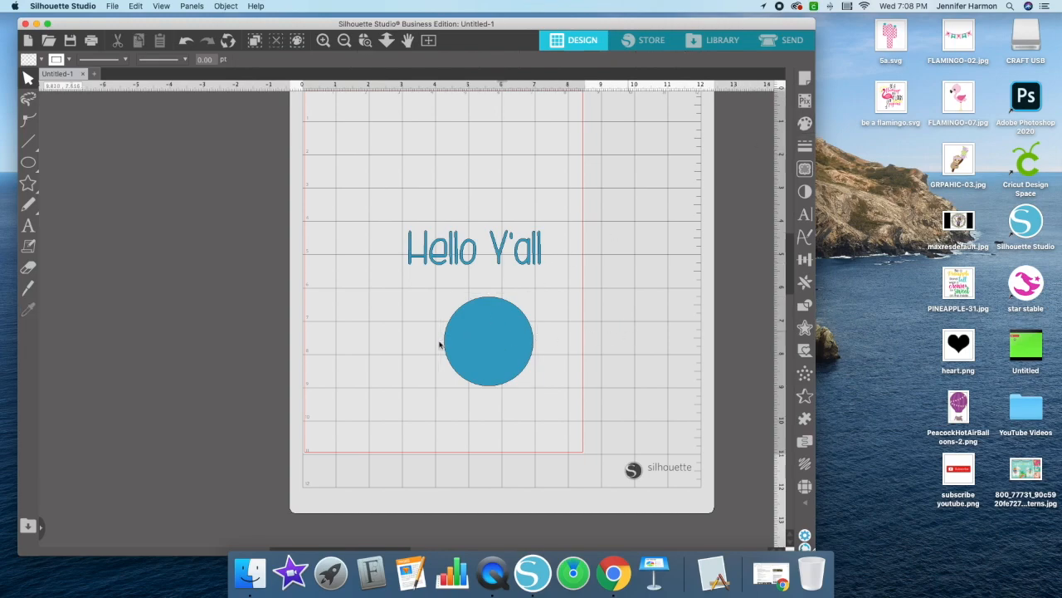
pyautogui.click(447, 345)
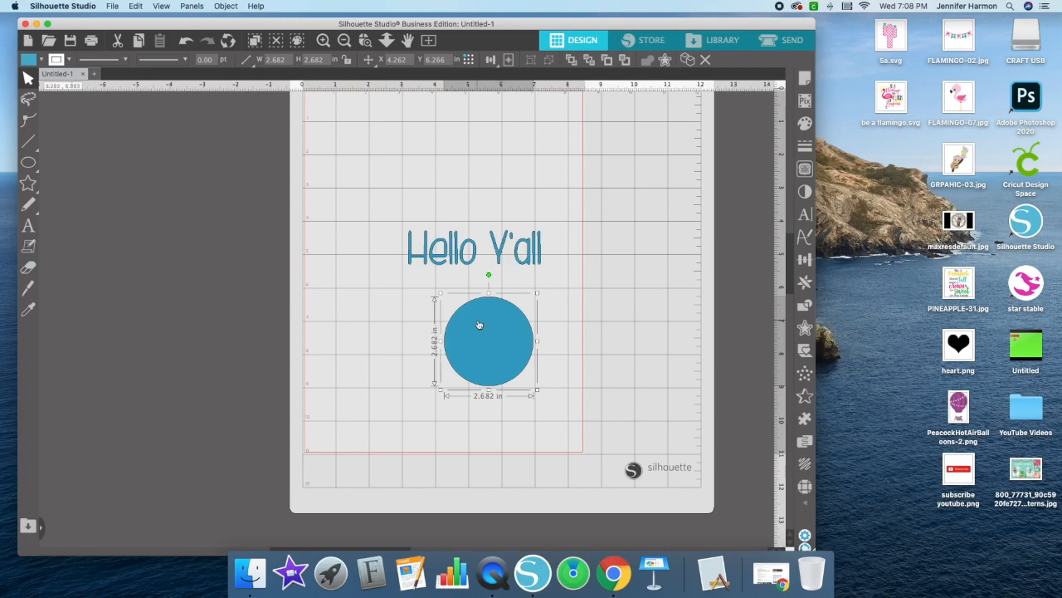
pyautogui.click(804, 145)
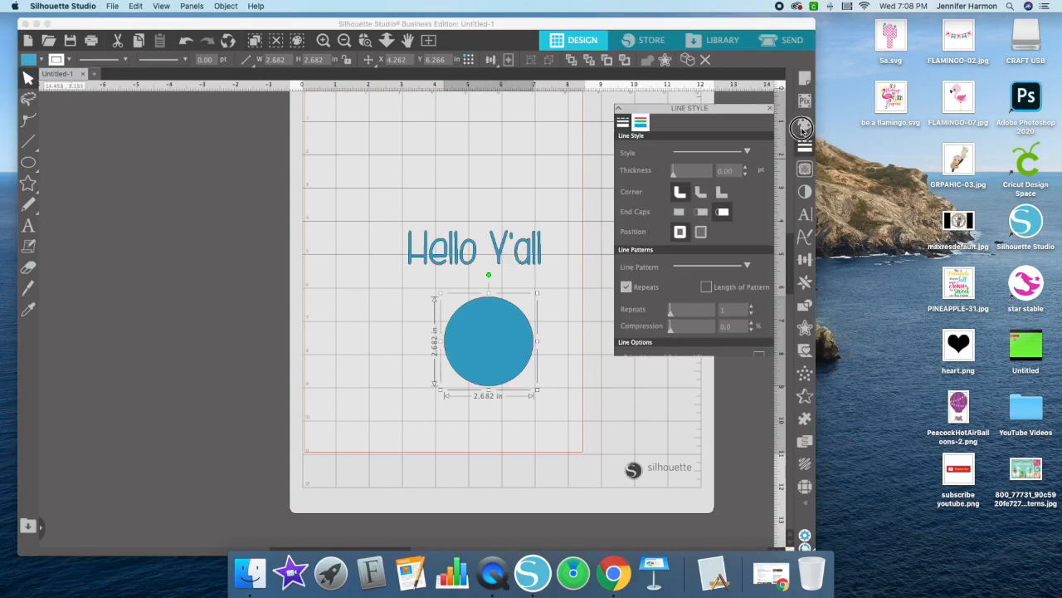
pyautogui.click(805, 124)
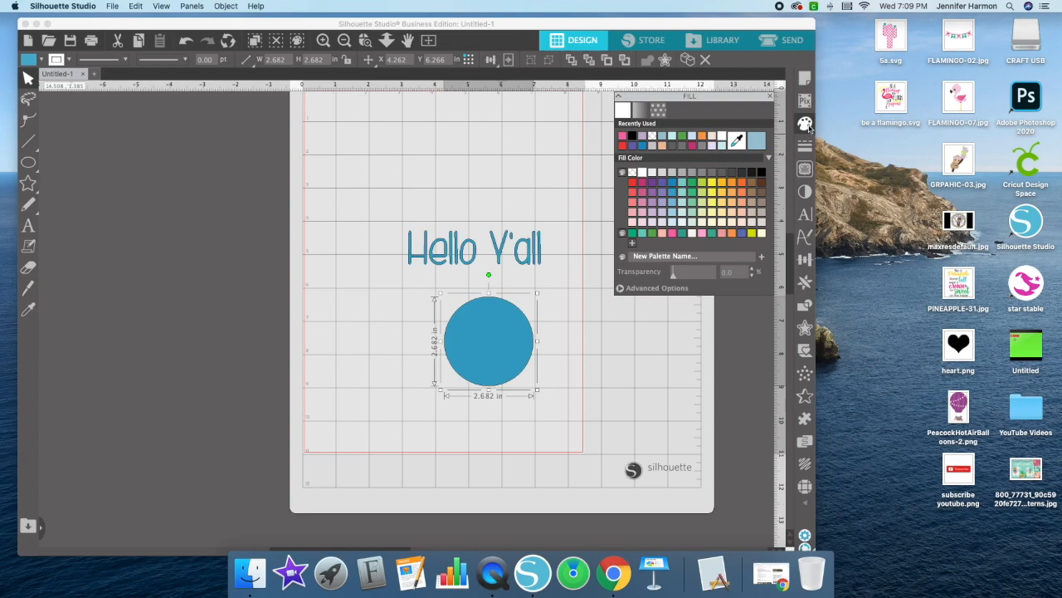
pyautogui.click(633, 173)
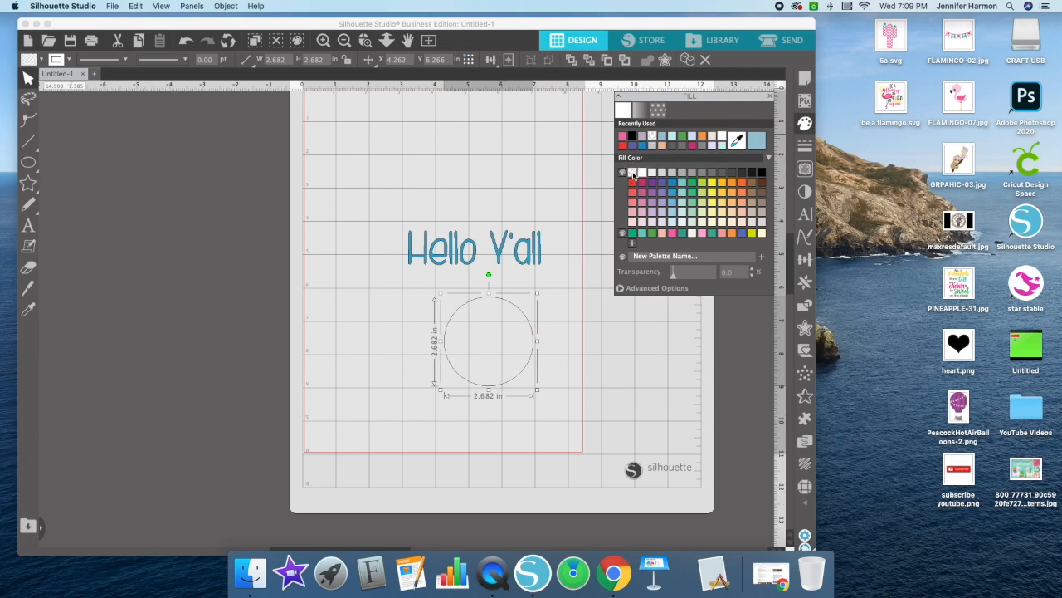
pyautogui.click(641, 172)
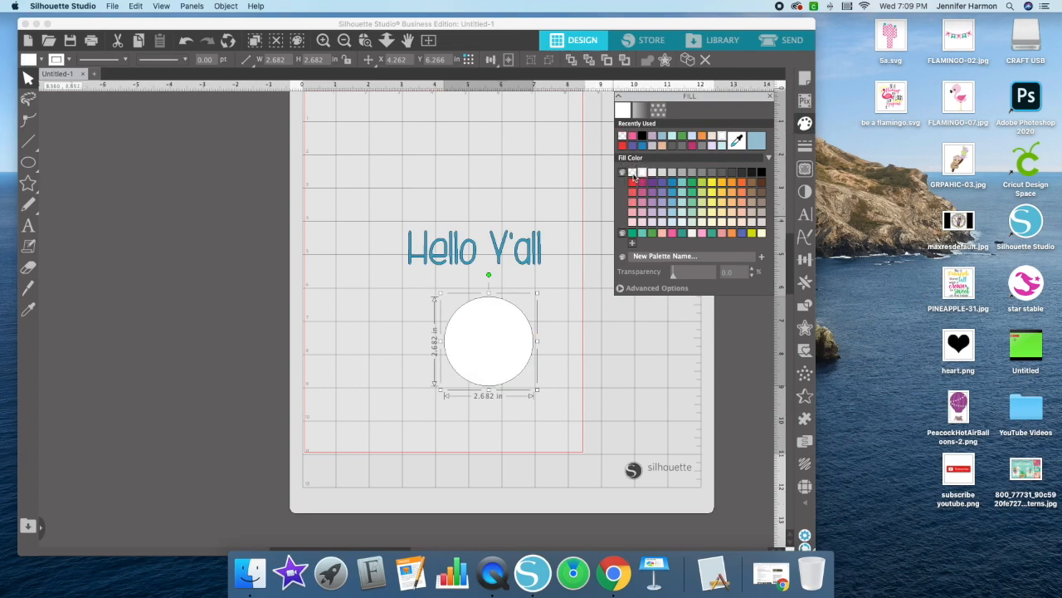
pyautogui.click(632, 174)
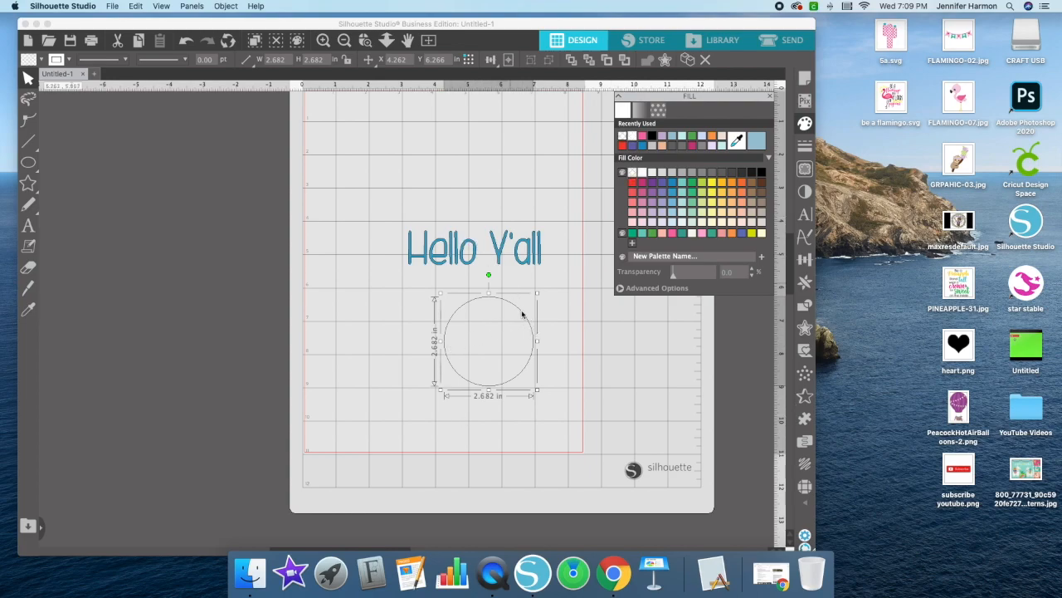
pyautogui.click(324, 40)
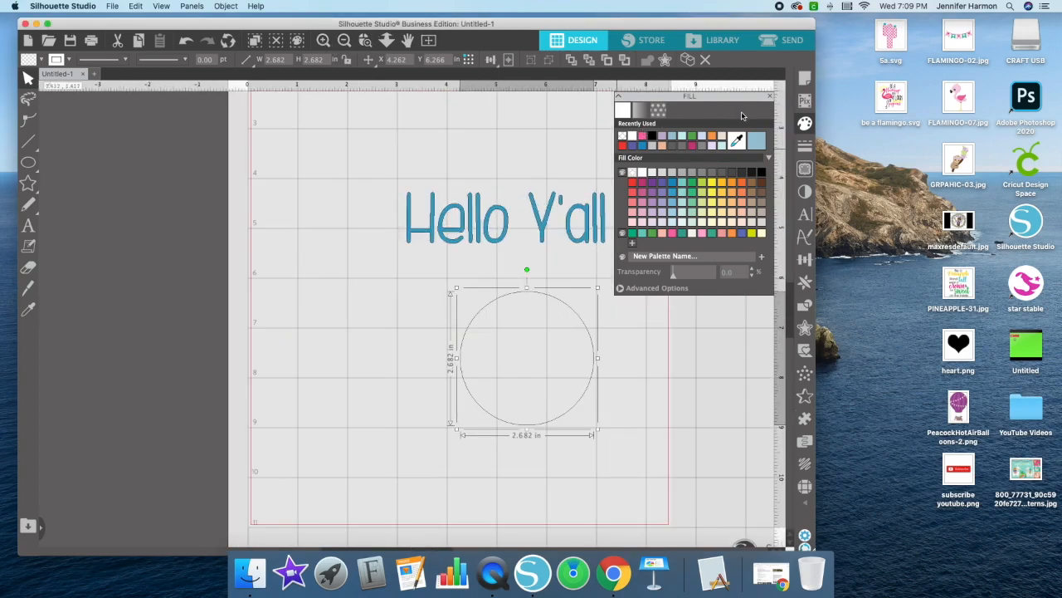
pyautogui.click(772, 99)
# Attach the "Hello Y'all" text to the circle's upper outline, adjust its distance from the path, and finish editing
pyautogui.hscroll(2, 481, 169)
pyautogui.hscroll(2, 481, 169)
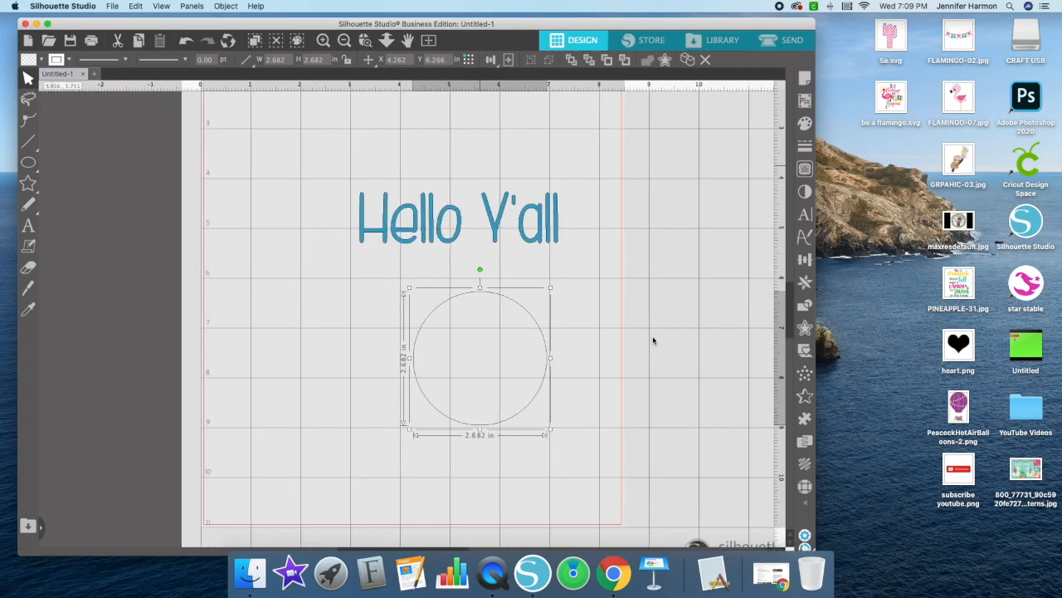
pyautogui.doubleClick(423, 216)
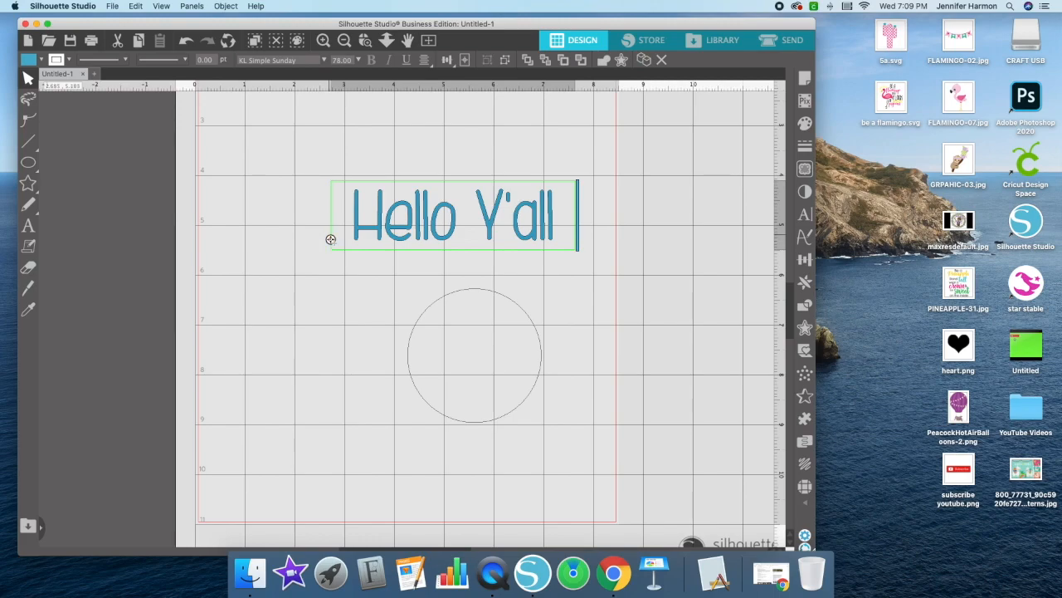
pyautogui.click(330, 239)
pyautogui.moveTo(329, 239); pyautogui.dragTo(407, 339)
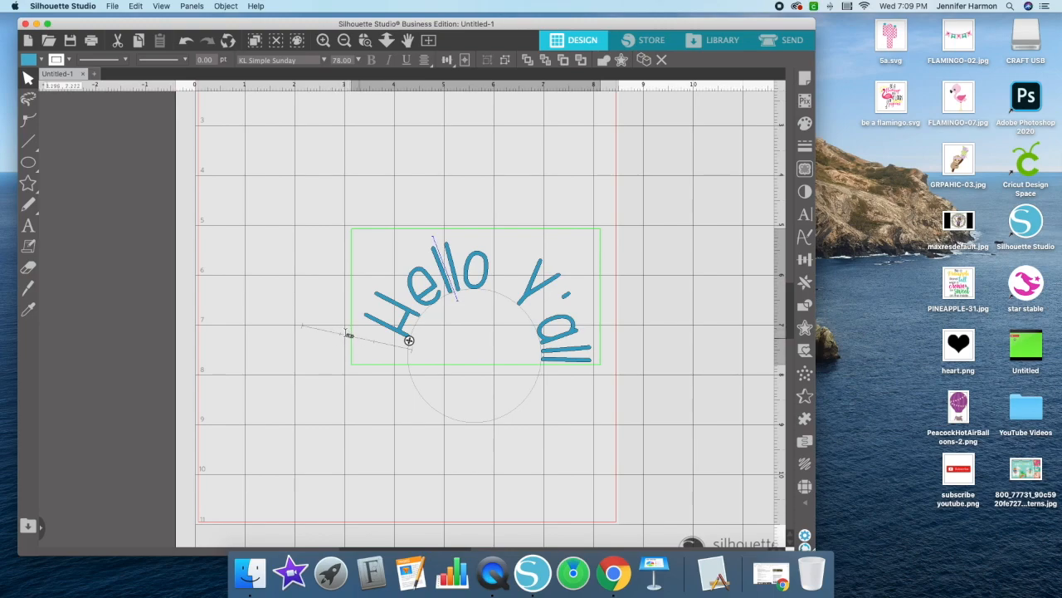
pyautogui.moveTo(350, 336)
pyautogui.mouseDown()
pyautogui.moveTo(407, 349)
pyautogui.moveTo(318, 324)
pyautogui.moveTo(350, 338)
pyautogui.mouseUp()
pyautogui.moveTo(351, 335)
pyautogui.mouseDown()
pyautogui.moveTo(362, 340)
pyautogui.moveTo(350, 336)
pyautogui.mouseUp()
pyautogui.click(560, 425)
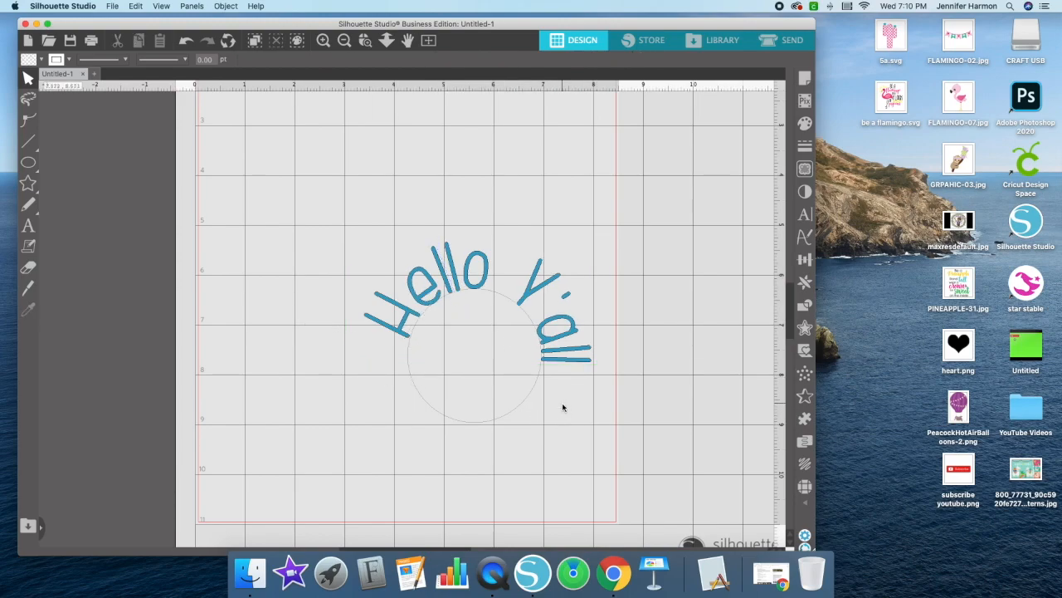
# Move the circle together with its attached text slightly up and to the left on the page
pyautogui.click(466, 280)
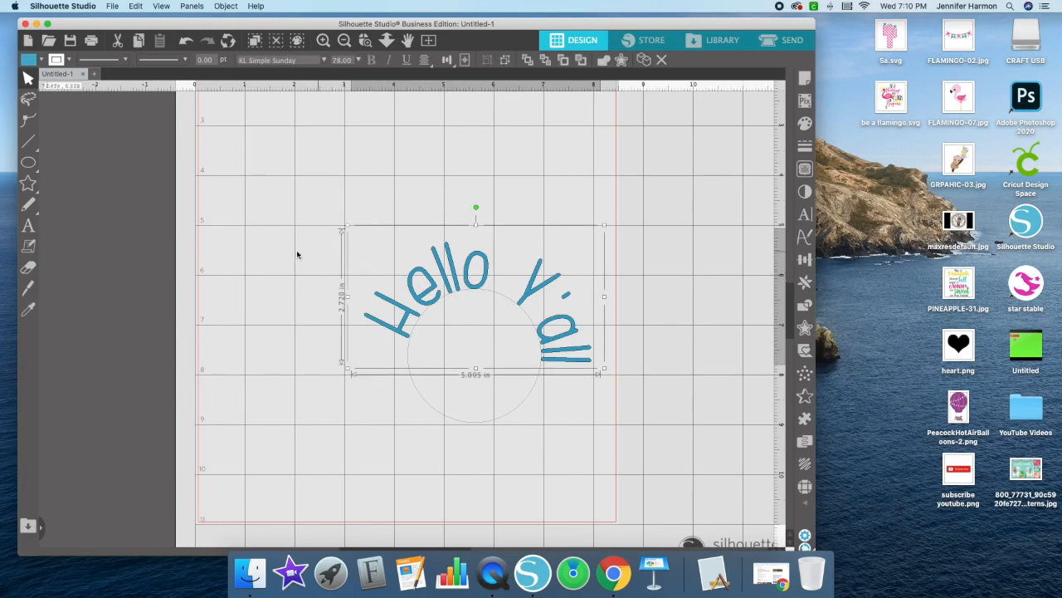
pyautogui.click(301, 254)
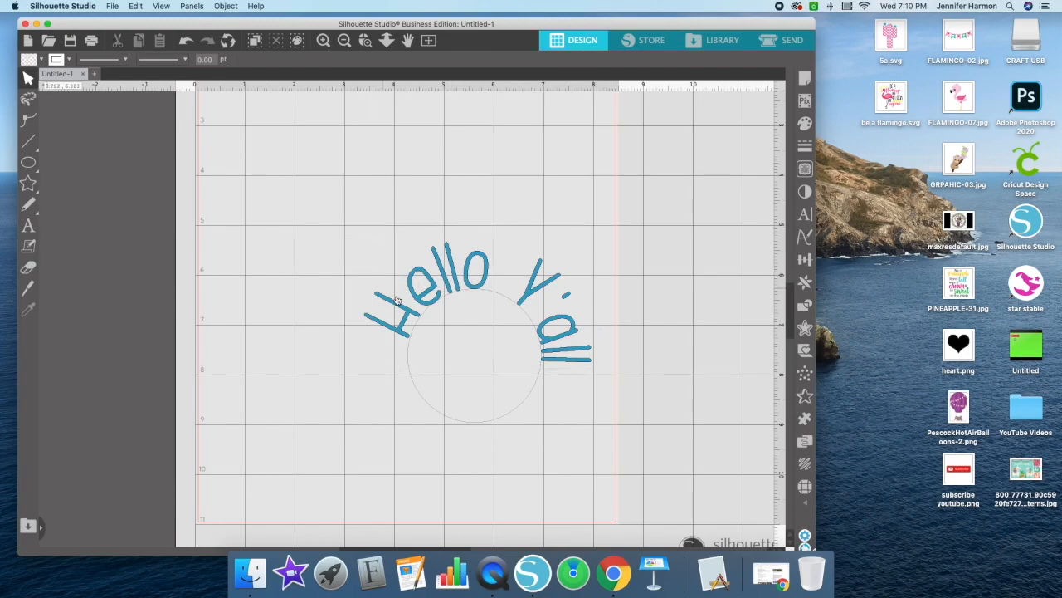
pyautogui.click(498, 301)
pyautogui.moveTo(498, 301); pyautogui.dragTo(484, 273)
pyautogui.rightClick(476, 285)
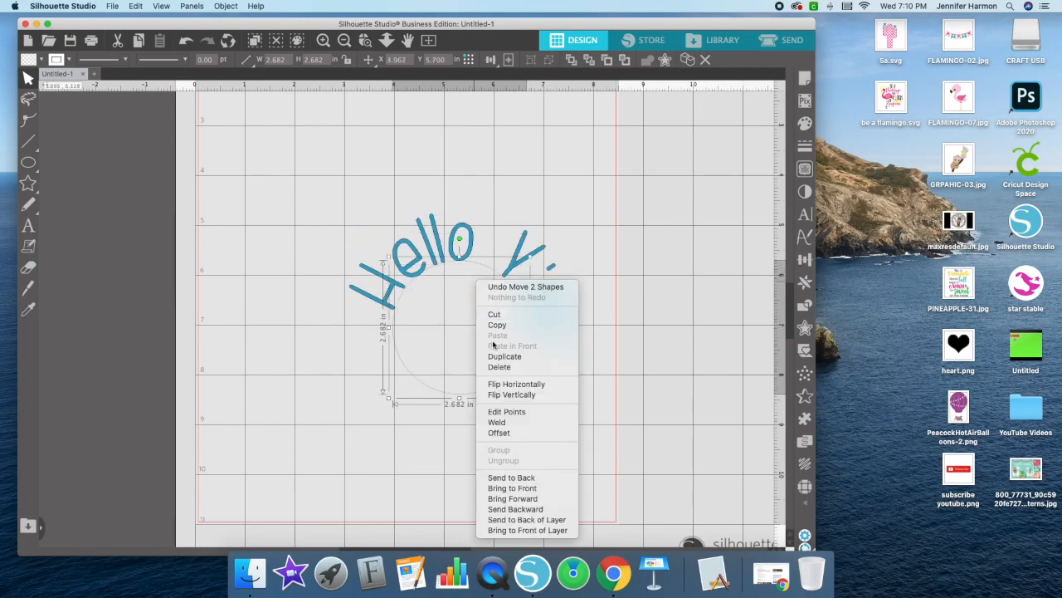
pyautogui.click(304, 395)
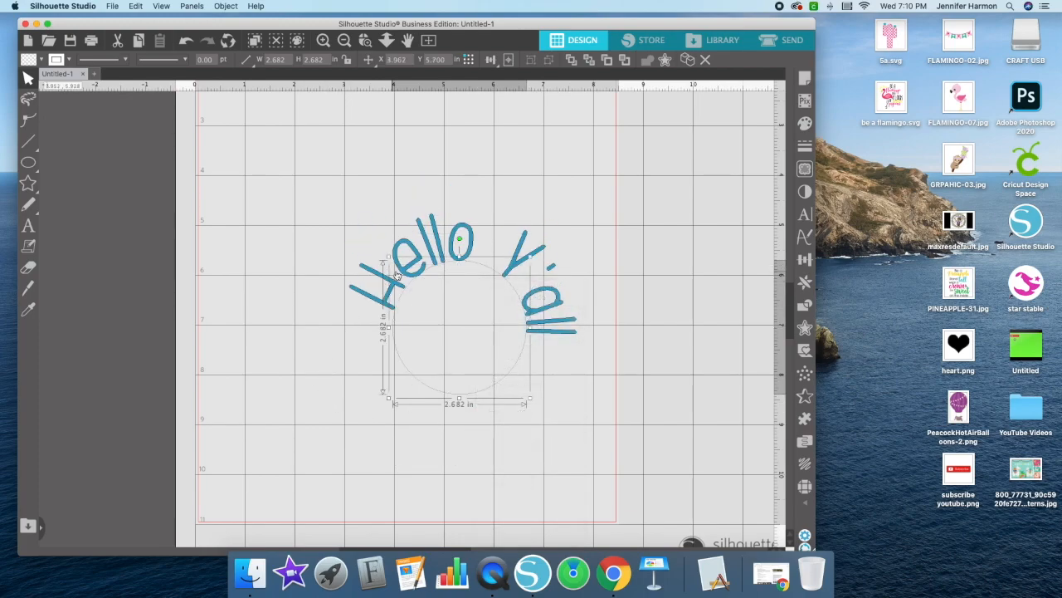
pyautogui.click(439, 237)
pyautogui.rightClick(440, 237)
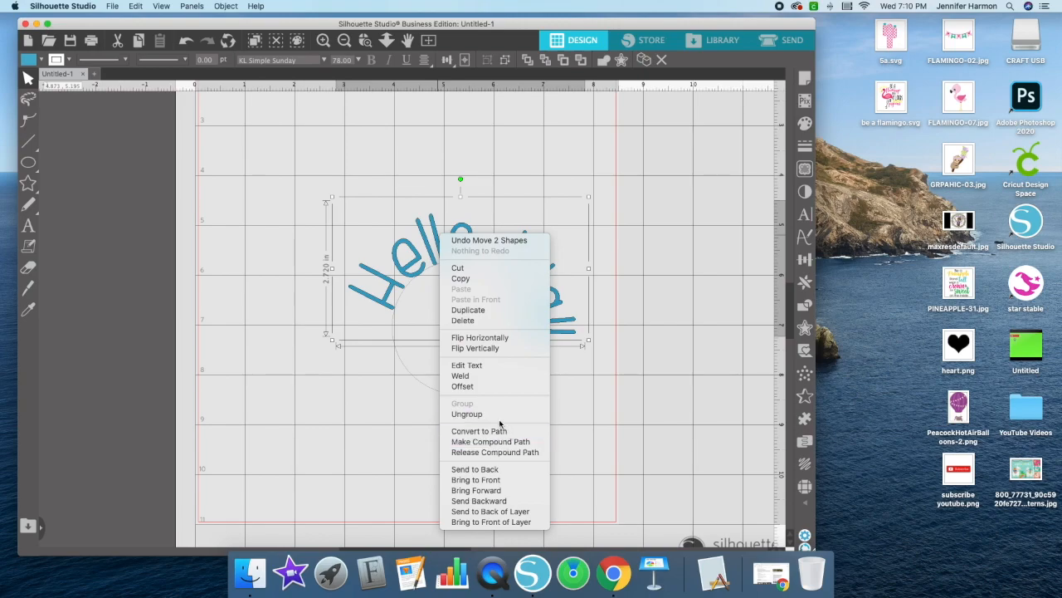
pyautogui.click(334, 432)
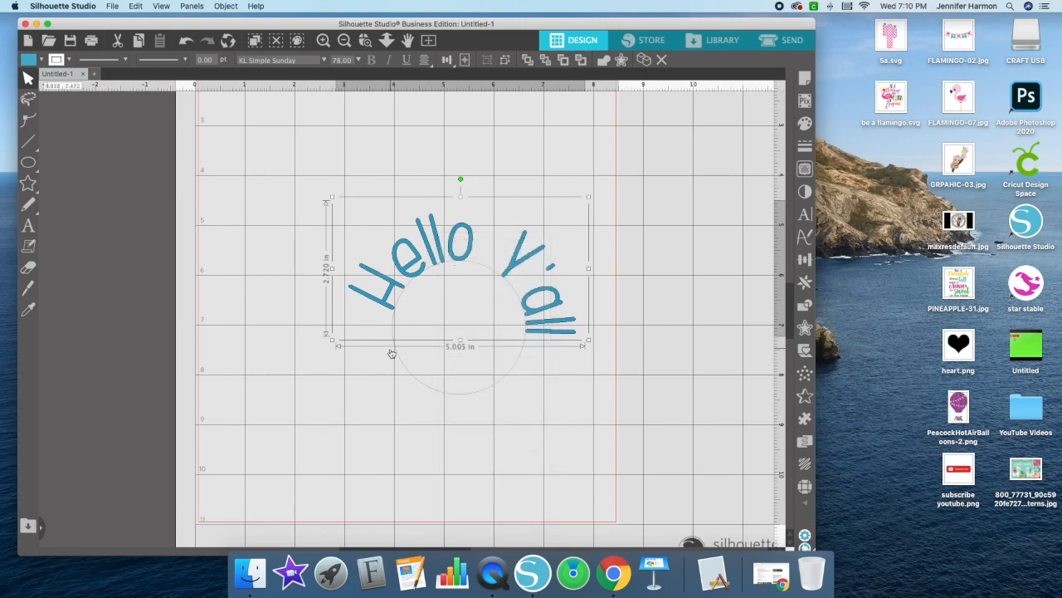
# Delete the circle under the curved text, and undo the deletion
pyautogui.click(401, 360)
pyautogui.press('\\')
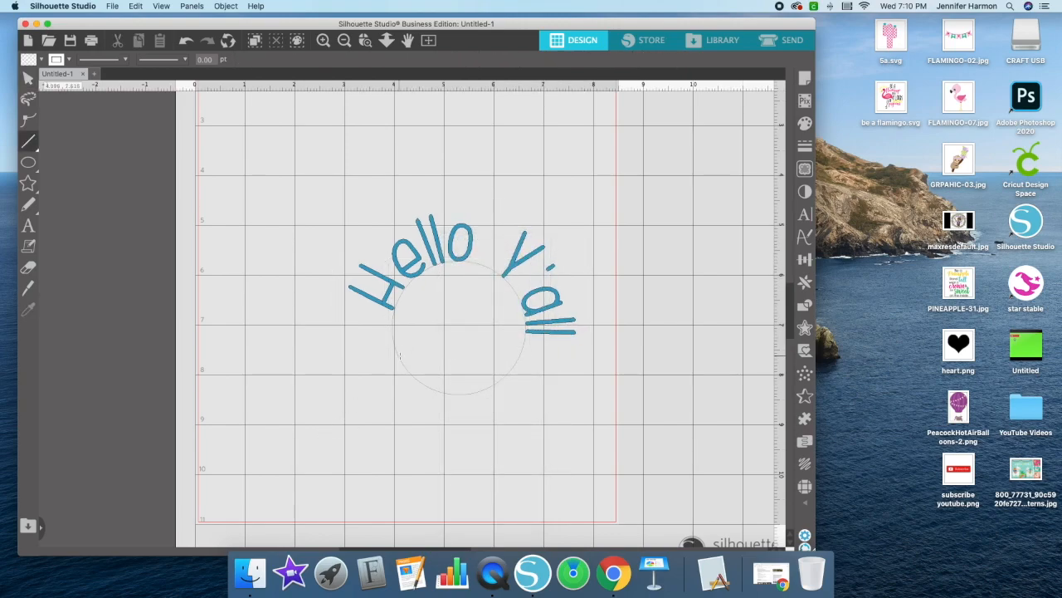
pyautogui.click(32, 78)
pyautogui.moveTo(559, 428); pyautogui.dragTo(429, 341)
pyautogui.press('Delete')
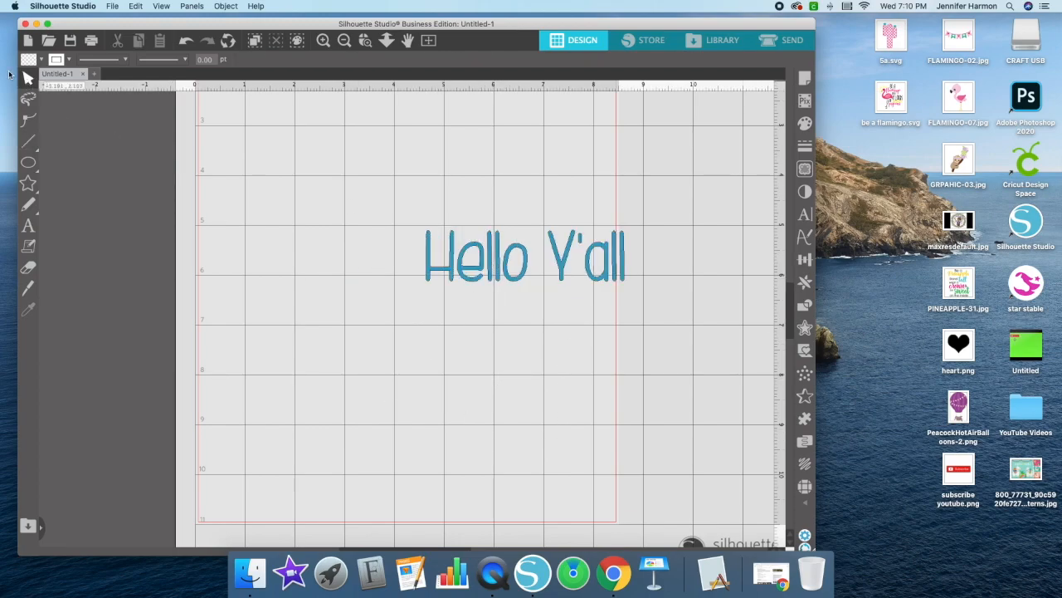
pyautogui.click(186, 40)
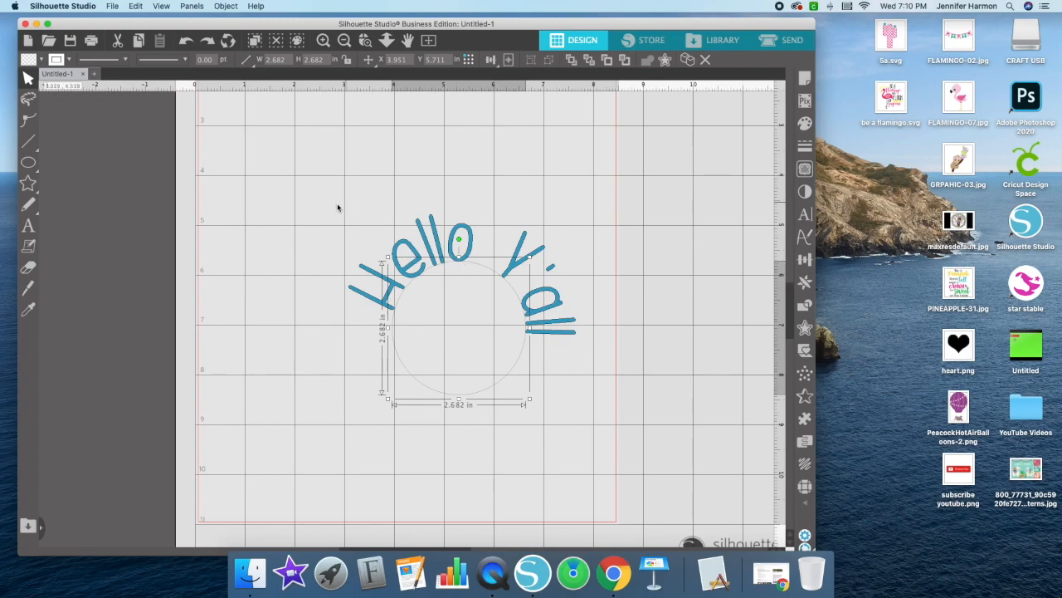
# Select the curved "Hello Y'all" text and convert it to a path
pyautogui.click(390, 187)
pyautogui.click(422, 237)
pyautogui.click(425, 162)
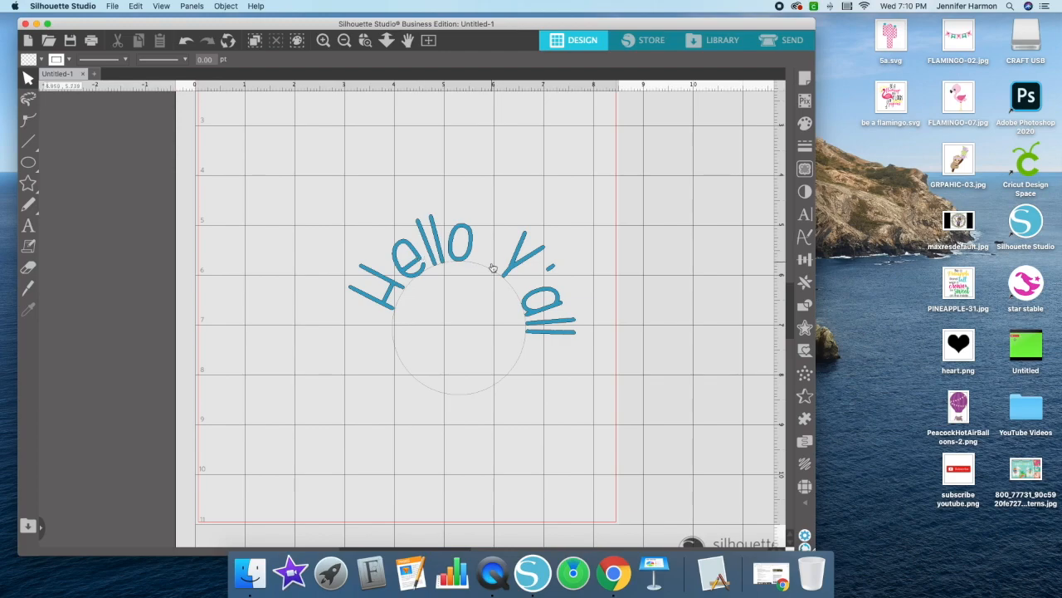
pyautogui.click(435, 234)
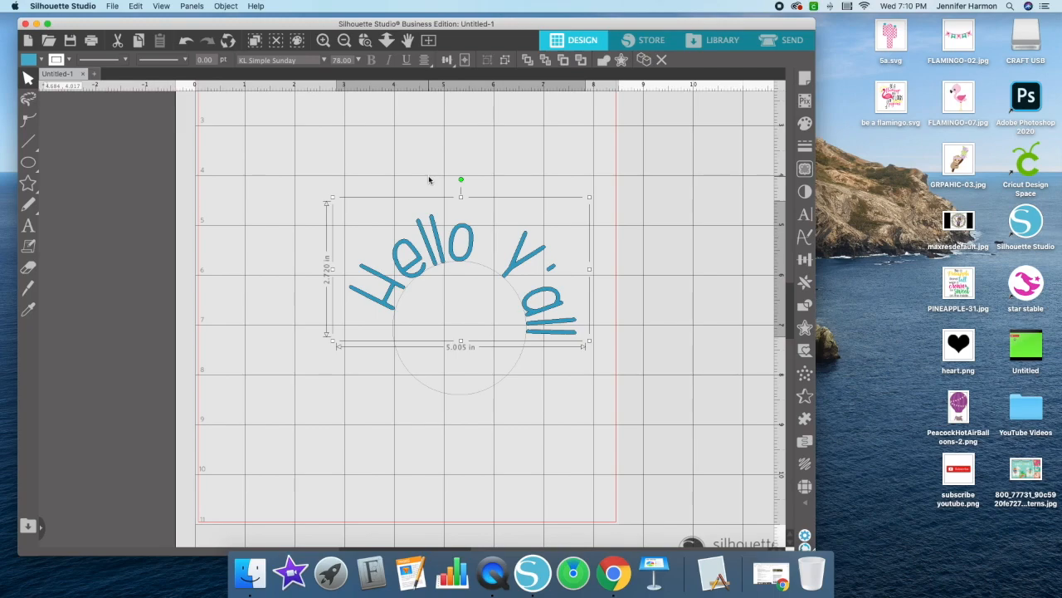
pyautogui.rightClick(450, 243)
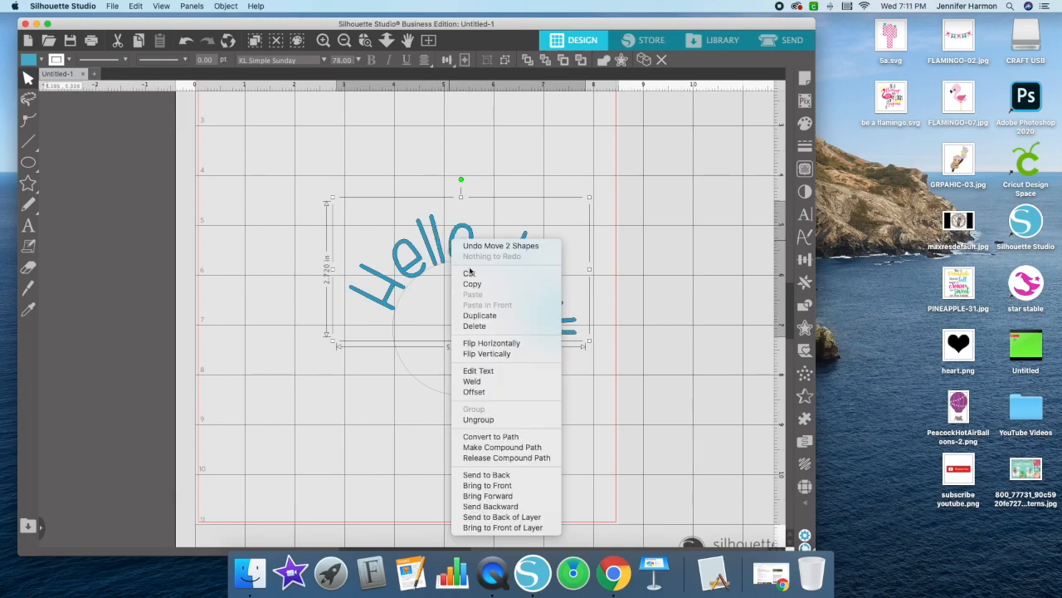
pyautogui.click(488, 435)
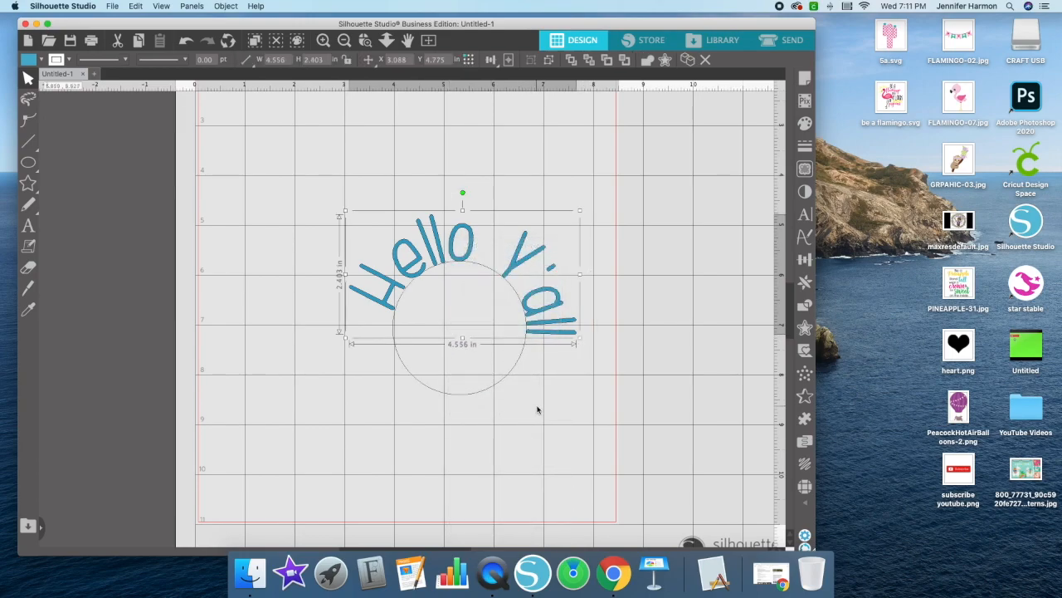
# Move the circle down away from the curved "Hello Y'all" lettering and delete the circle
pyautogui.click(553, 384)
pyautogui.moveTo(488, 268); pyautogui.dragTo(486, 327)
pyautogui.click(505, 346)
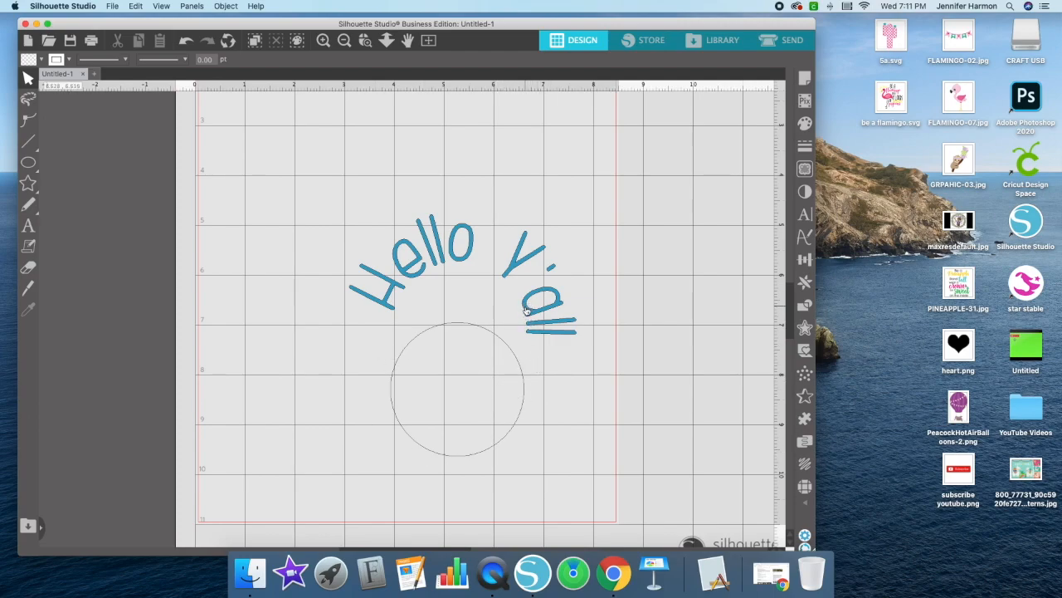
pyautogui.click(457, 321)
pyautogui.press('Delete')
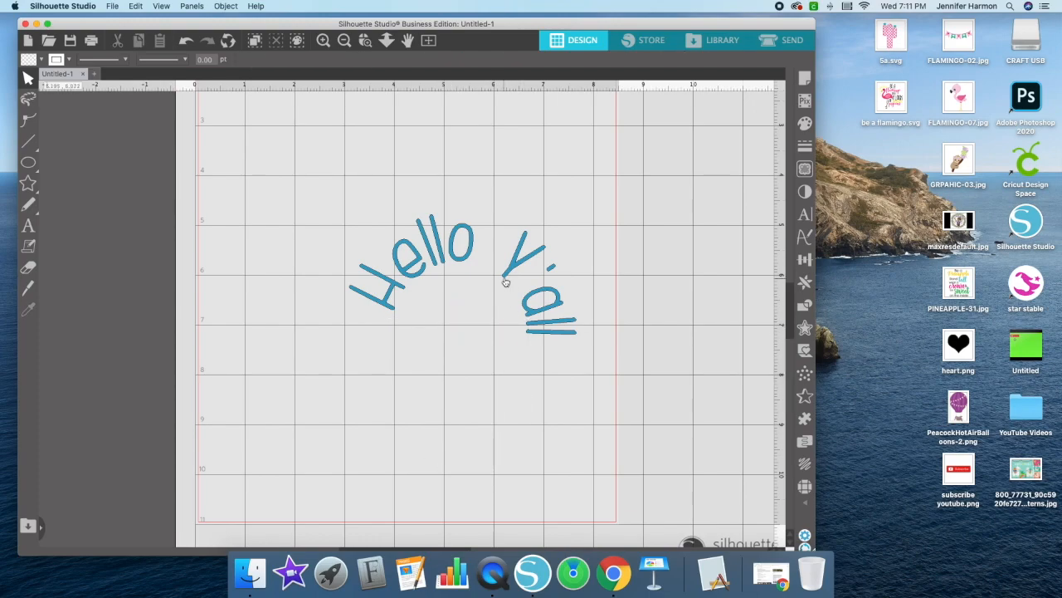
# Select the curved "Hello Y'all" lettering, shift it very slightly, and apply Convert to Path to it
pyautogui.click(512, 262)
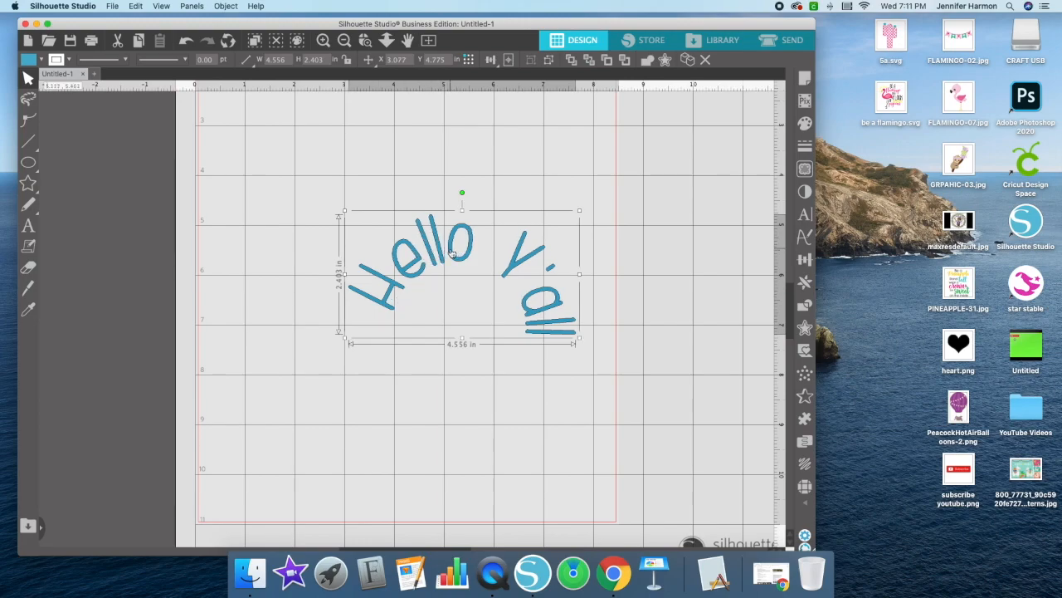
pyautogui.click(452, 250)
pyautogui.click(452, 249)
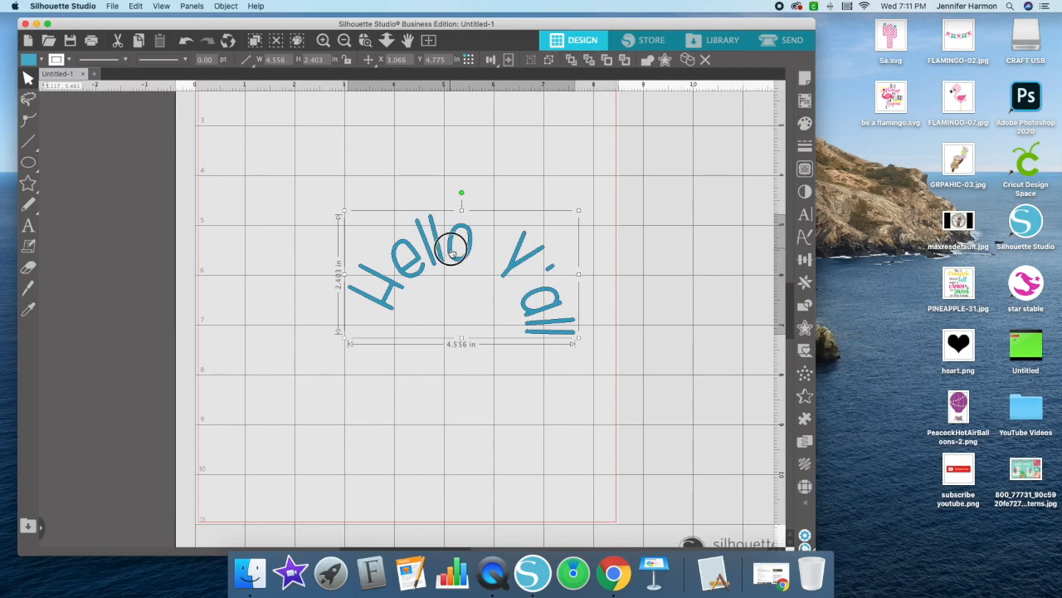
pyautogui.click(422, 152)
pyautogui.click(456, 239)
pyautogui.click(371, 300)
pyautogui.rightClick(371, 300)
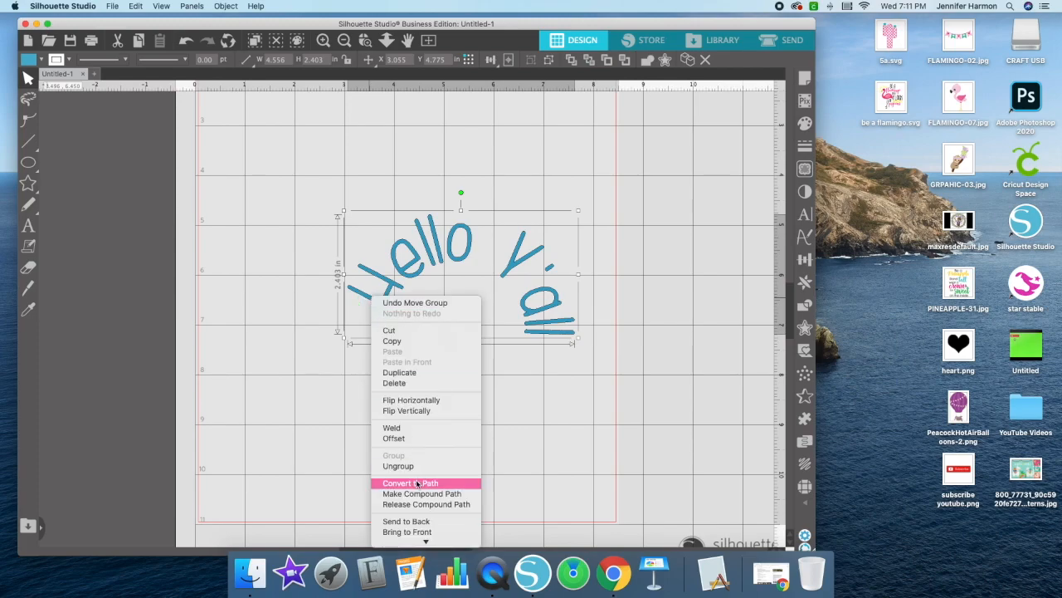
pyautogui.click(419, 482)
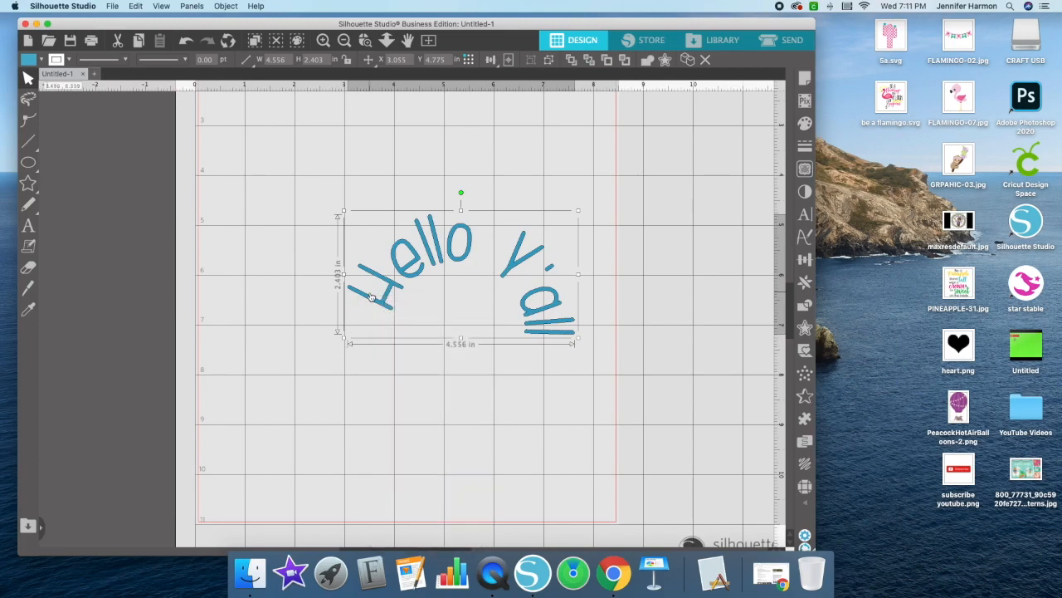
pyautogui.click(28, 120)
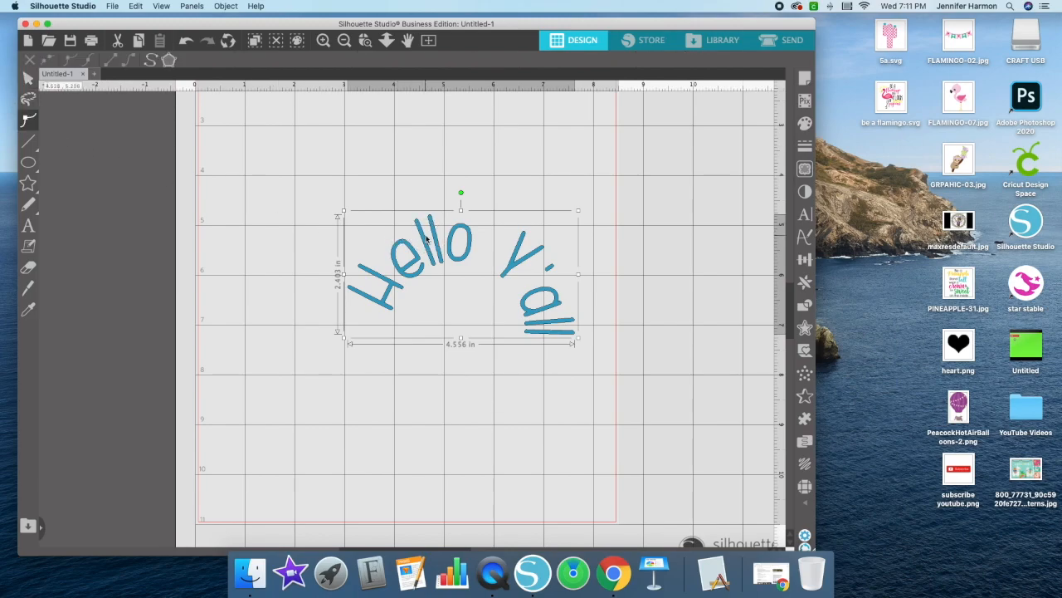
pyautogui.click(27, 77)
pyautogui.click(383, 209)
pyautogui.press('super+a')
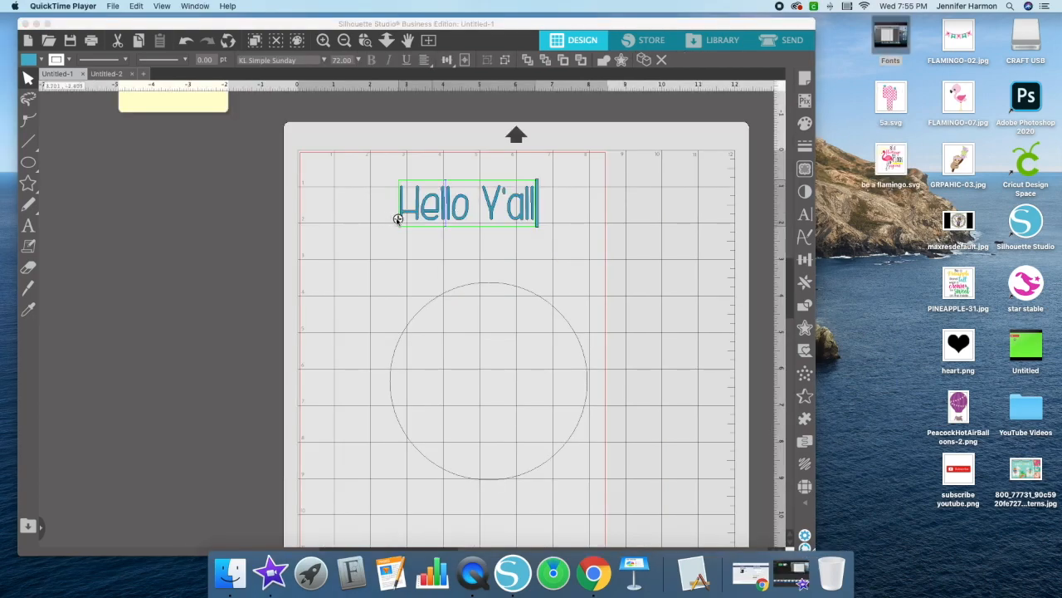
# Attach the "Hello Y'all" text to the circle's lower outline and adjust its distance from the path
pyautogui.moveTo(394, 221); pyautogui.dragTo(447, 450)
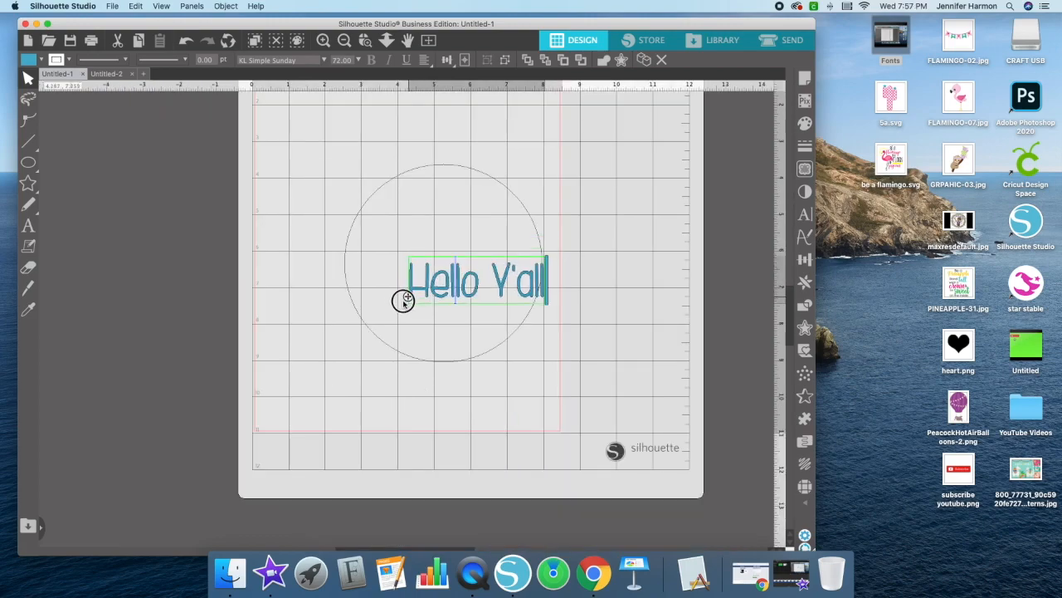
pyautogui.moveTo(403, 301); pyautogui.dragTo(381, 340)
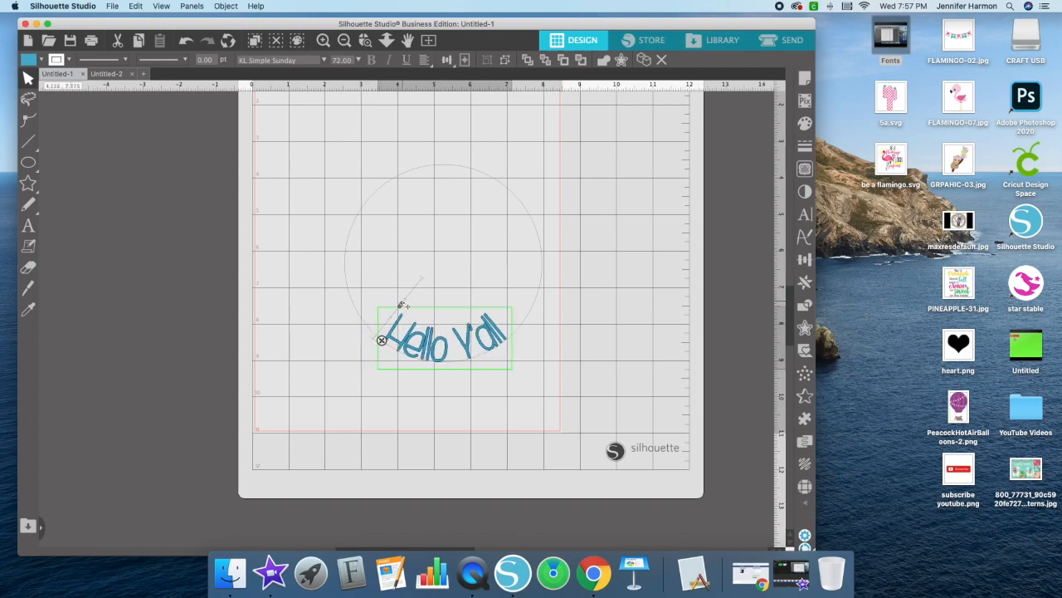
pyautogui.moveTo(400, 302); pyautogui.dragTo(371, 355)
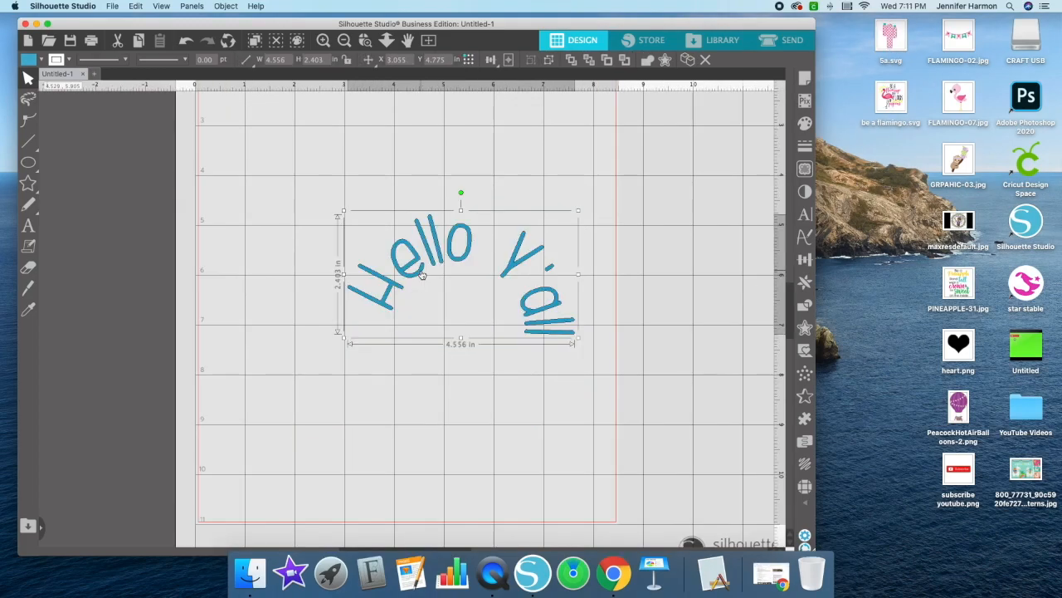
# Delete the curved lettering and add new straight text reading "Hello Y'all" on the page
pyautogui.press('Delete')
pyautogui.click(27, 225)
pyautogui.click(401, 239)
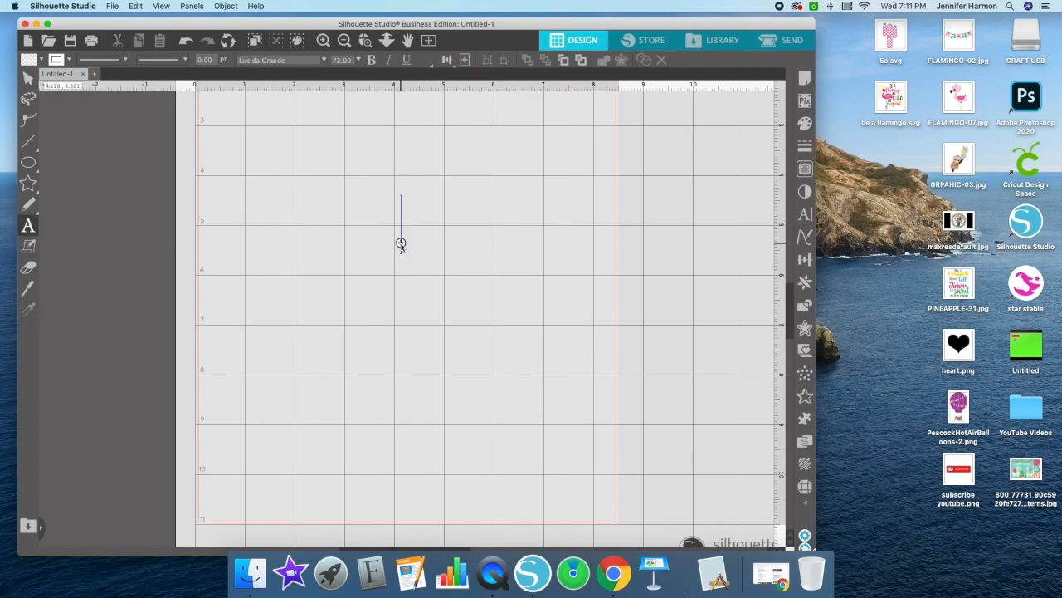
pyautogui.write("Hello Y'all")
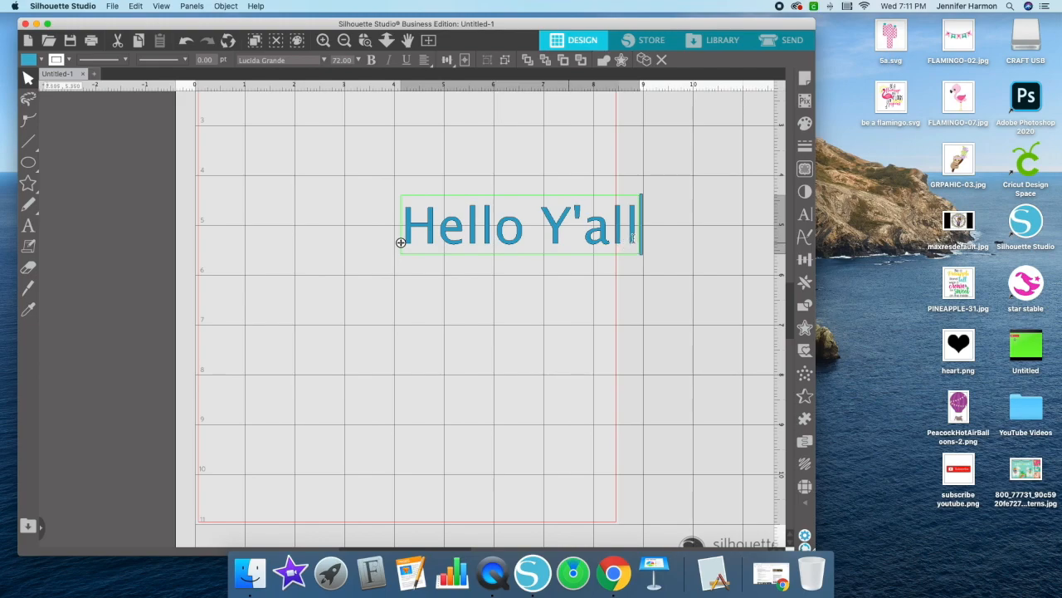
pyautogui.moveTo(633, 237); pyautogui.dragTo(415, 226)
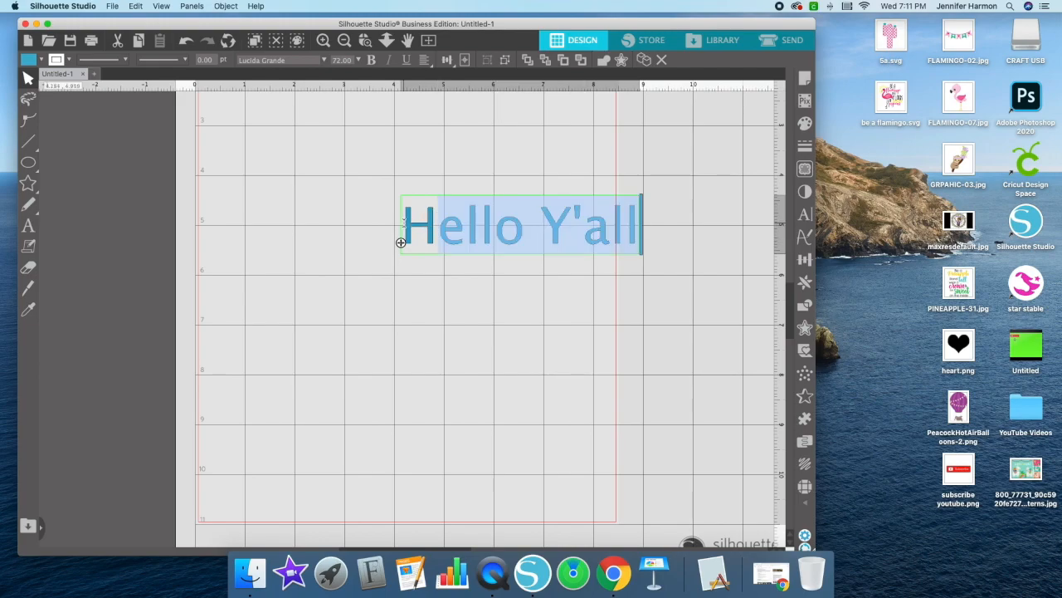
pyautogui.click(404, 223)
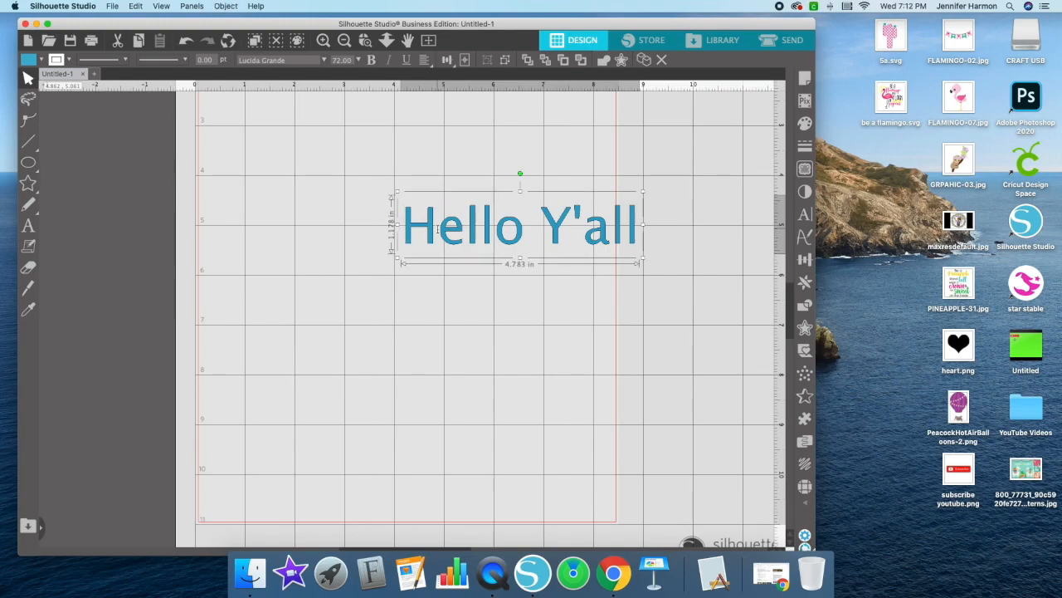
pyautogui.write('Hello')
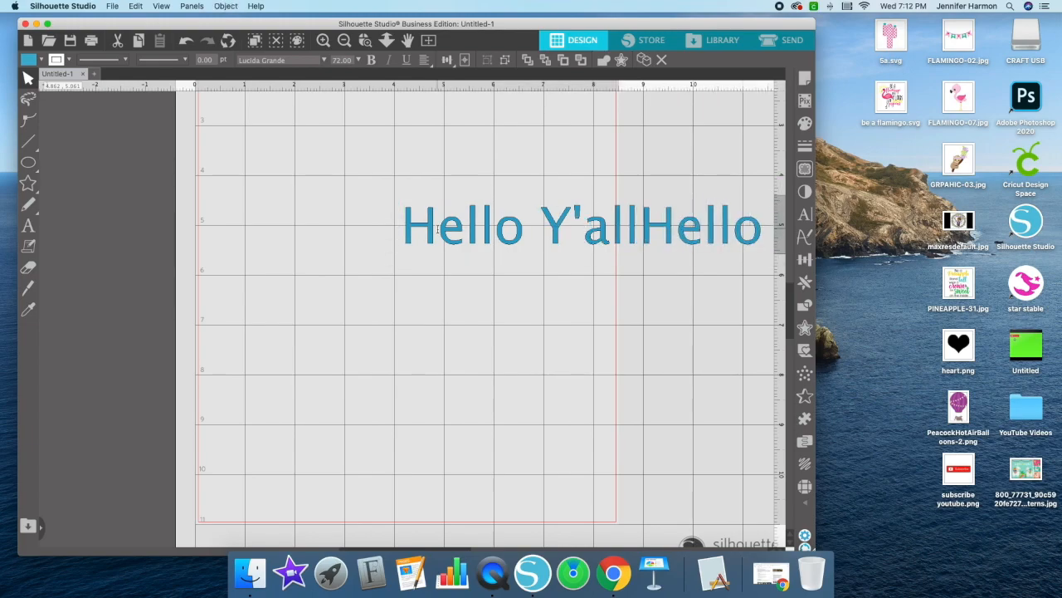
pyautogui.click(185, 40)
# Select all characters of the new "Hello Y'all" text and browse the available fonts for it
pyautogui.press('super+a')
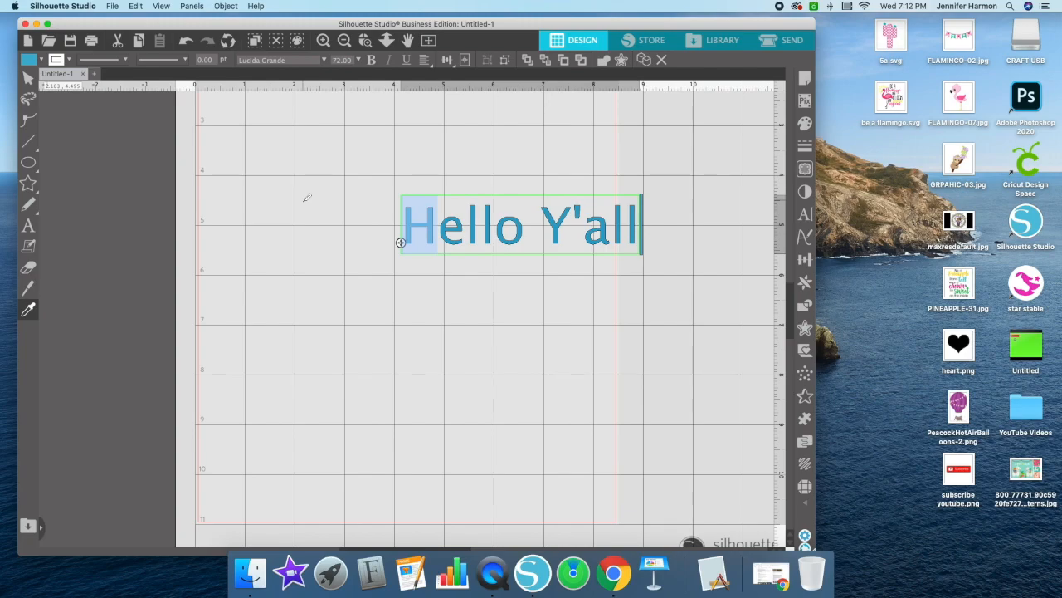
pyautogui.press('super+a')
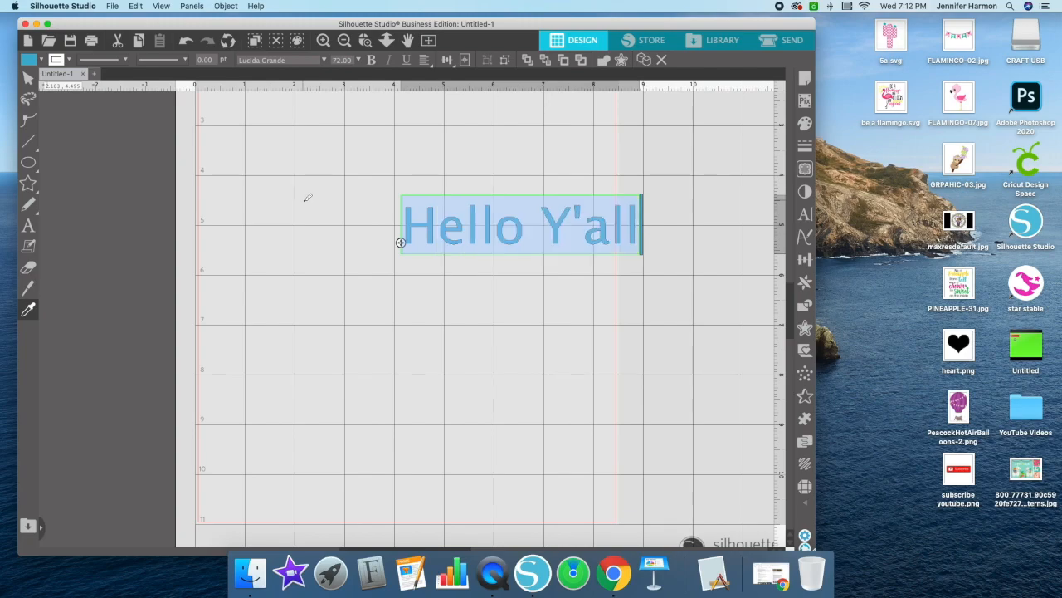
pyautogui.click(307, 199)
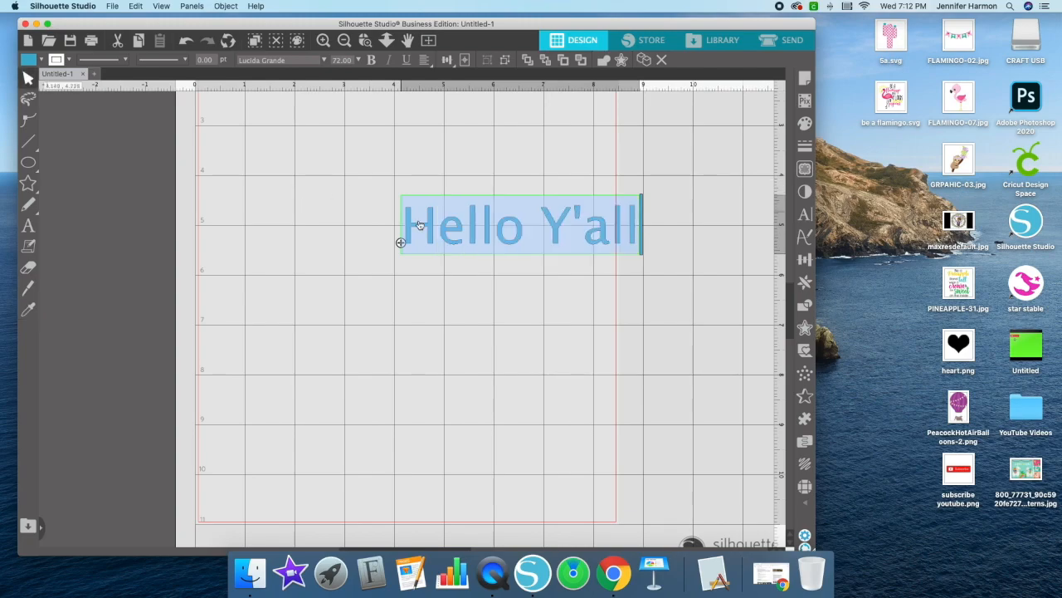
pyautogui.click(324, 59)
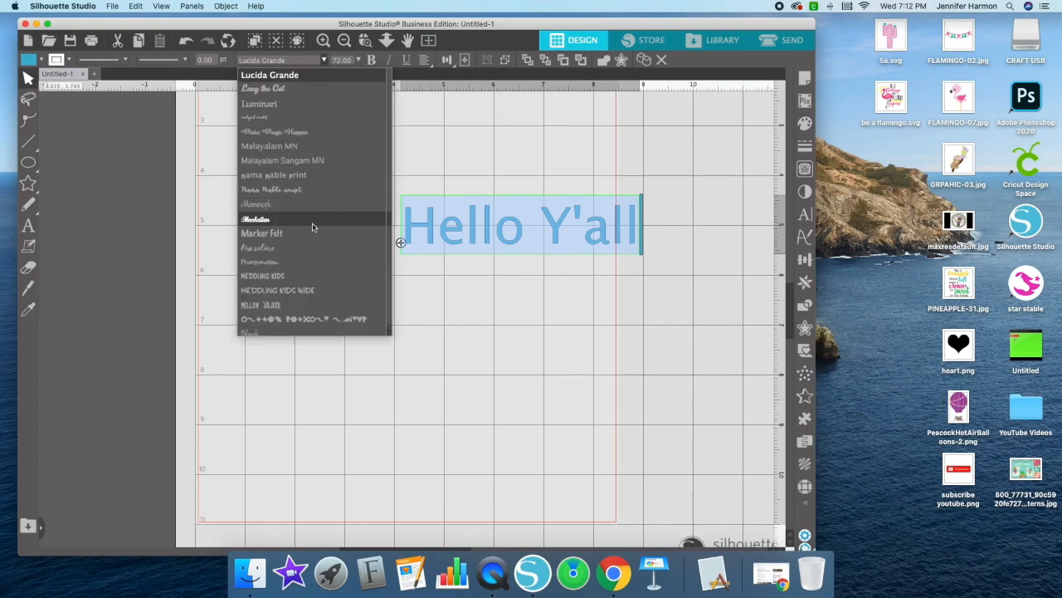
pyautogui.scroll(-10, 307, 233)
pyautogui.scroll(10, 303, 243)
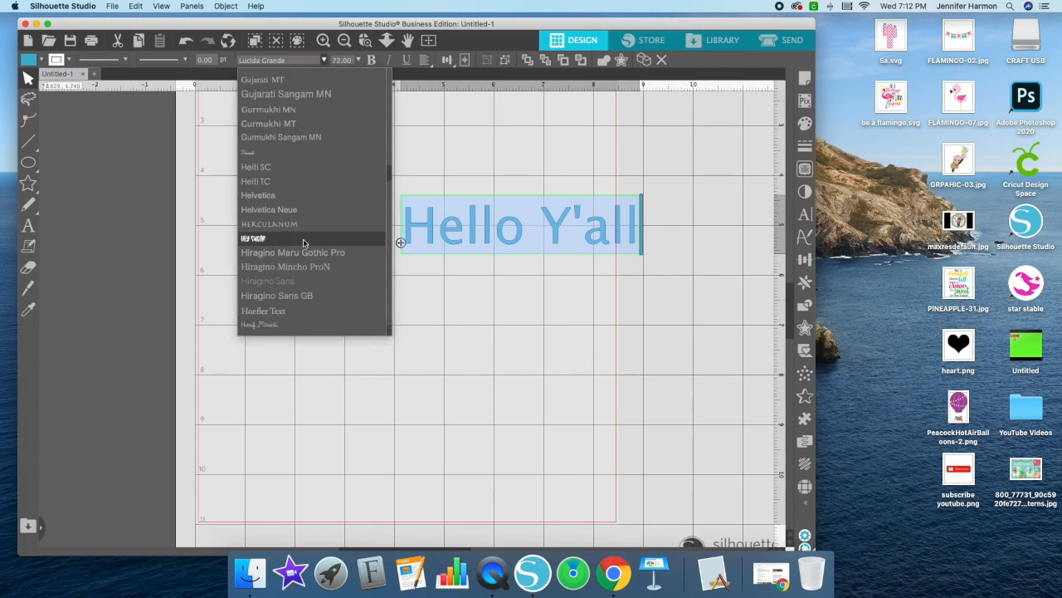
pyautogui.scroll(-1, 303, 243)
pyautogui.scroll(-2, 303, 243)
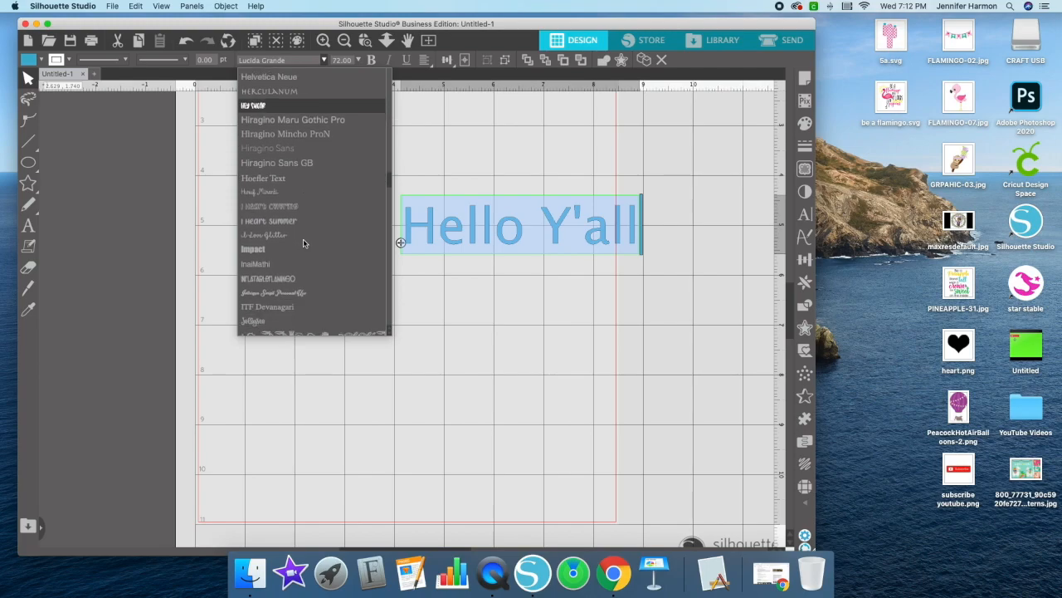
# Change the font of the "Hello Y'all" text to KL Simple Sunday
pyautogui.scroll(-5, 267, 225)
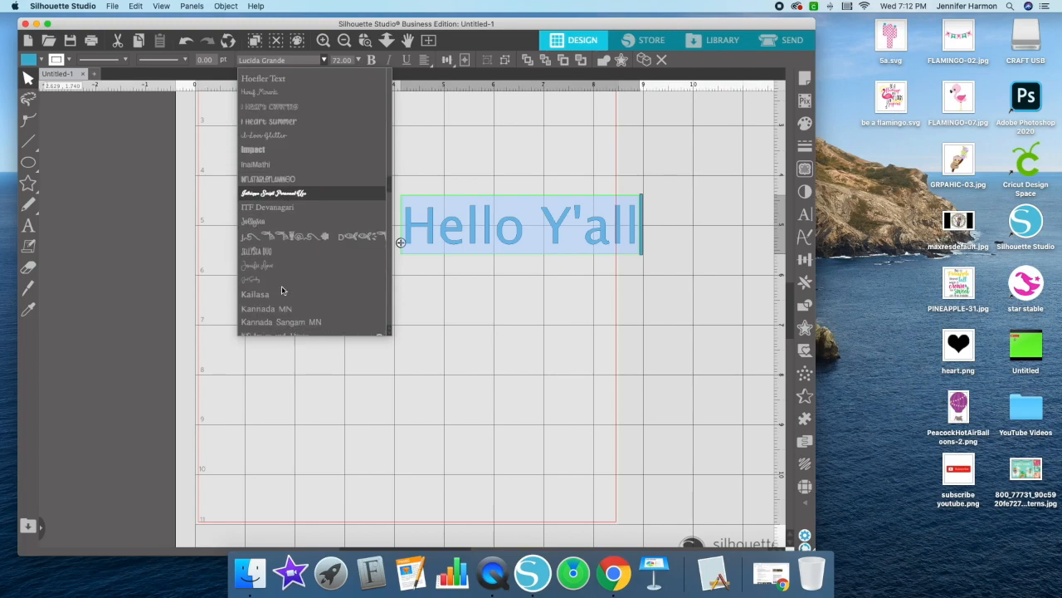
pyautogui.scroll(-3, 269, 295)
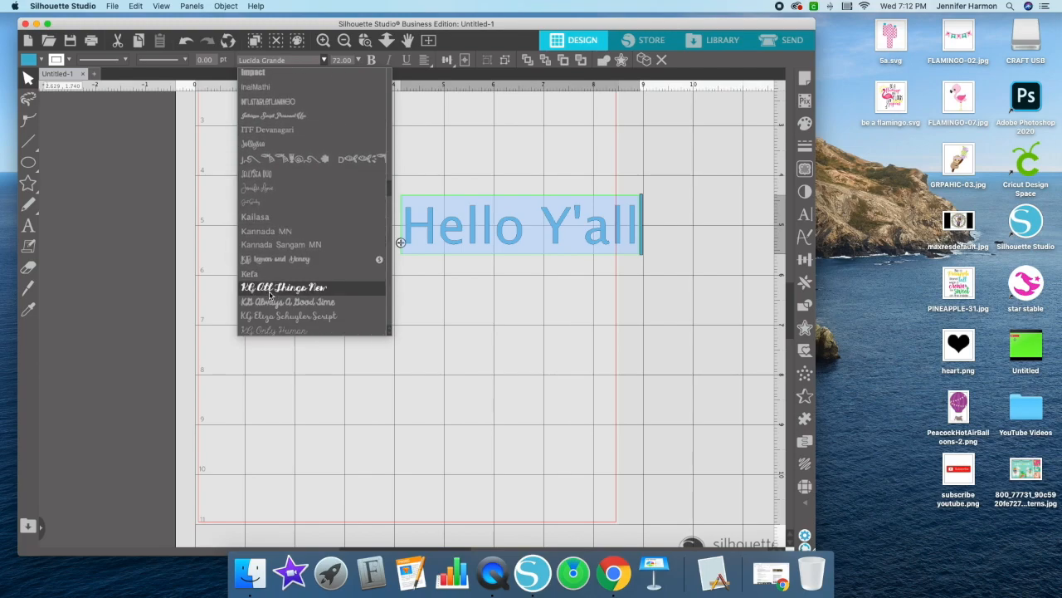
pyautogui.scroll(-2, 271, 283)
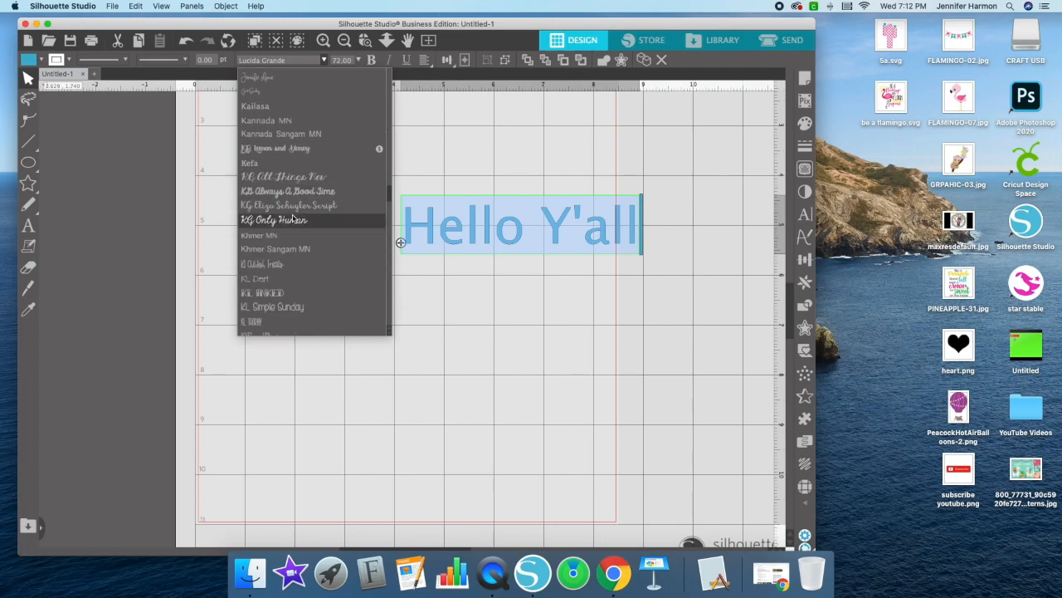
pyautogui.scroll(-2, 294, 212)
pyautogui.click(286, 246)
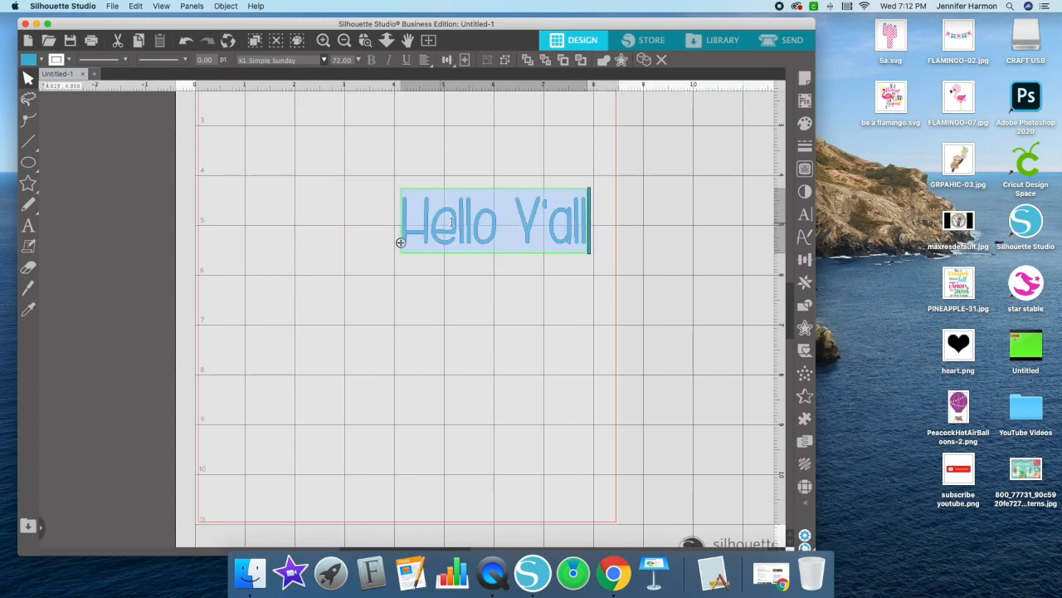
pyautogui.click(412, 131)
# Create a rounded-corner offset of 0.125 in around the "Hello Y'all" text
pyautogui.click(462, 224)
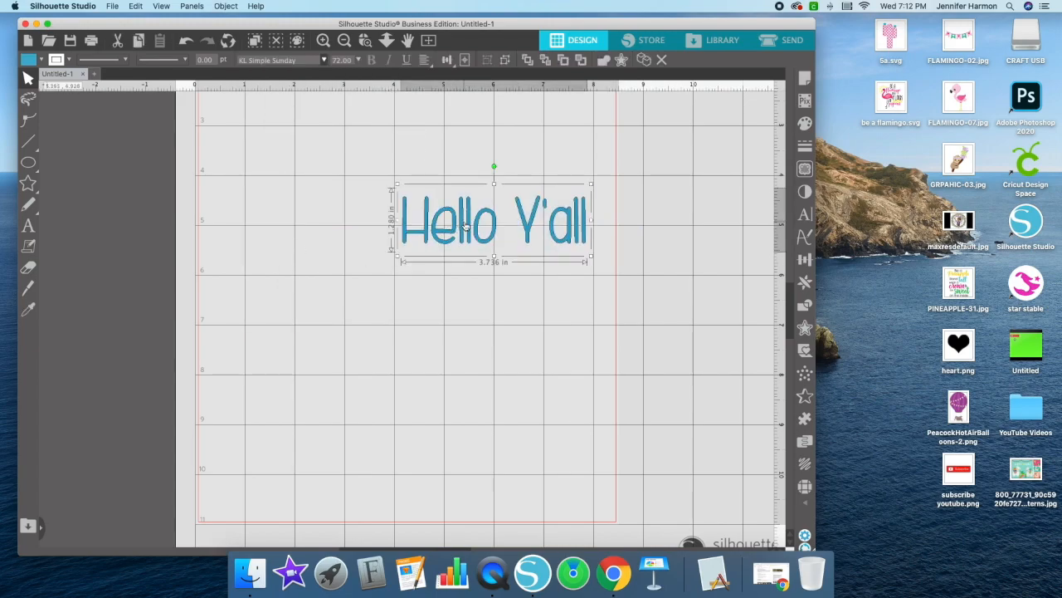
pyautogui.doubleClick(465, 222)
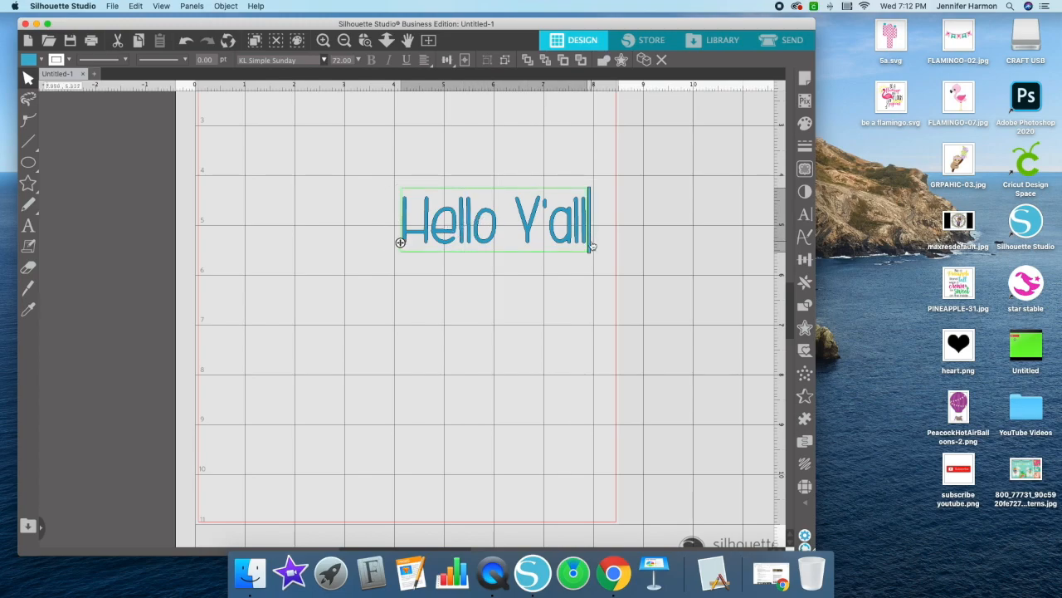
pyautogui.click(488, 144)
pyautogui.click(465, 214)
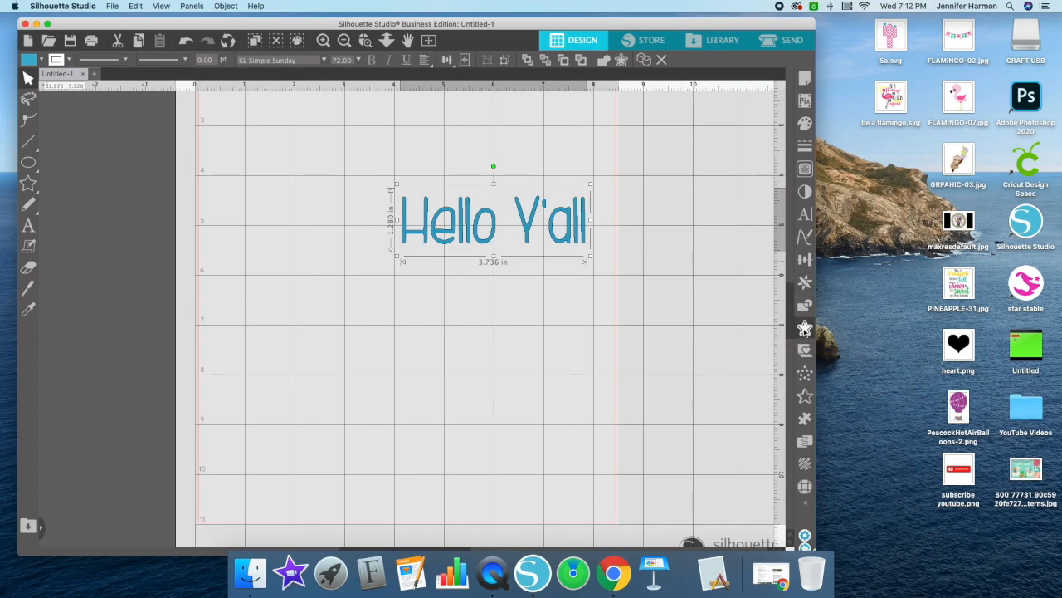
pyautogui.click(804, 329)
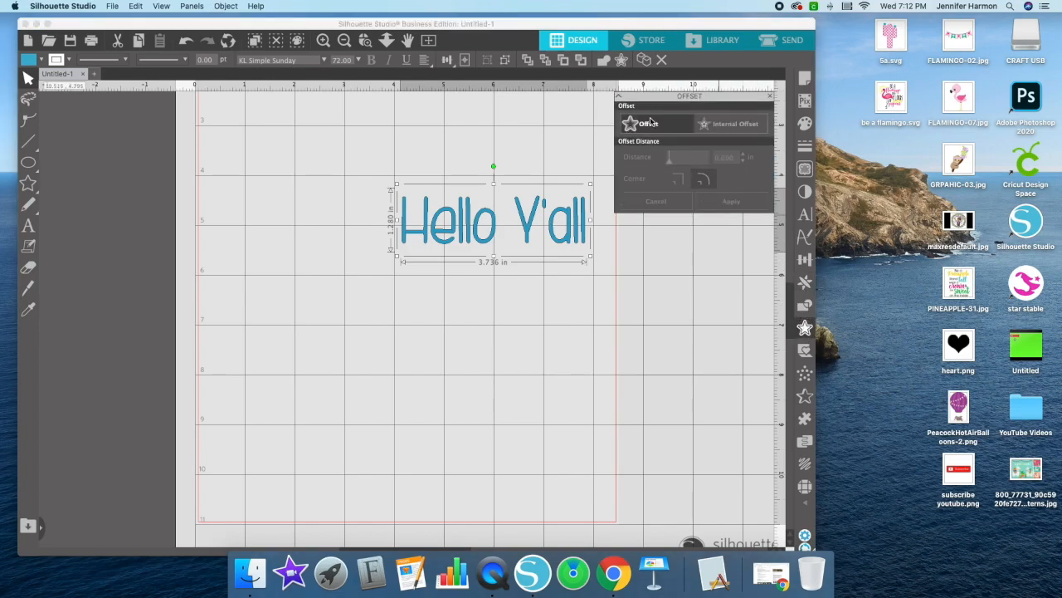
pyautogui.click(770, 98)
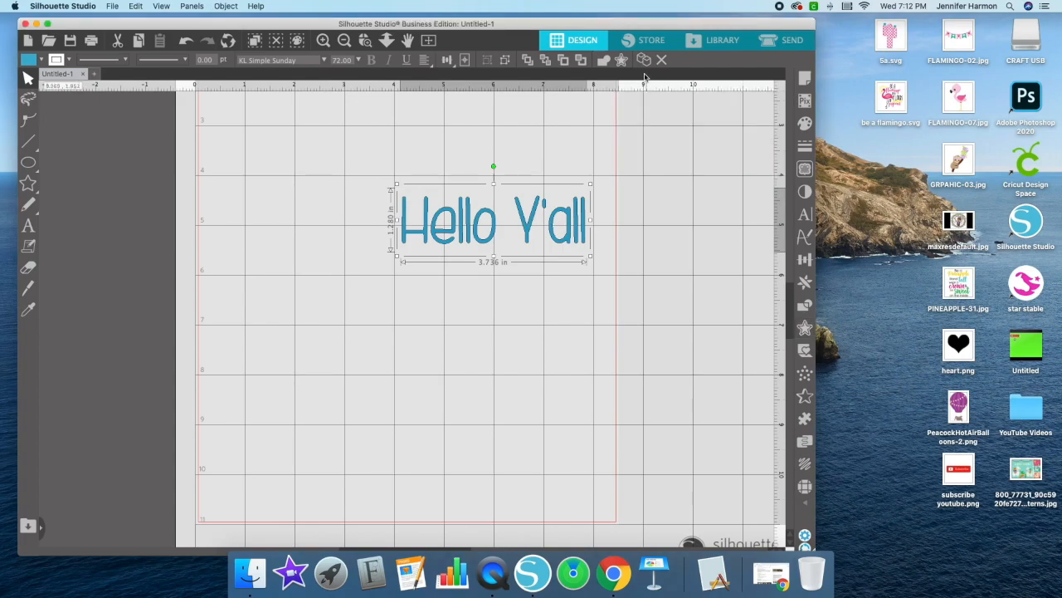
pyautogui.click(624, 62)
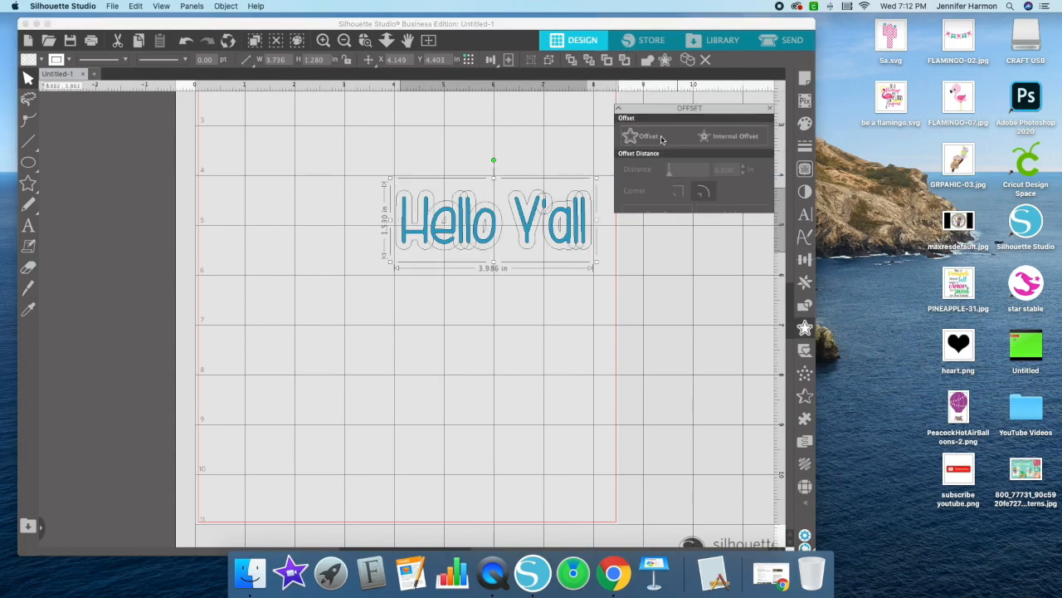
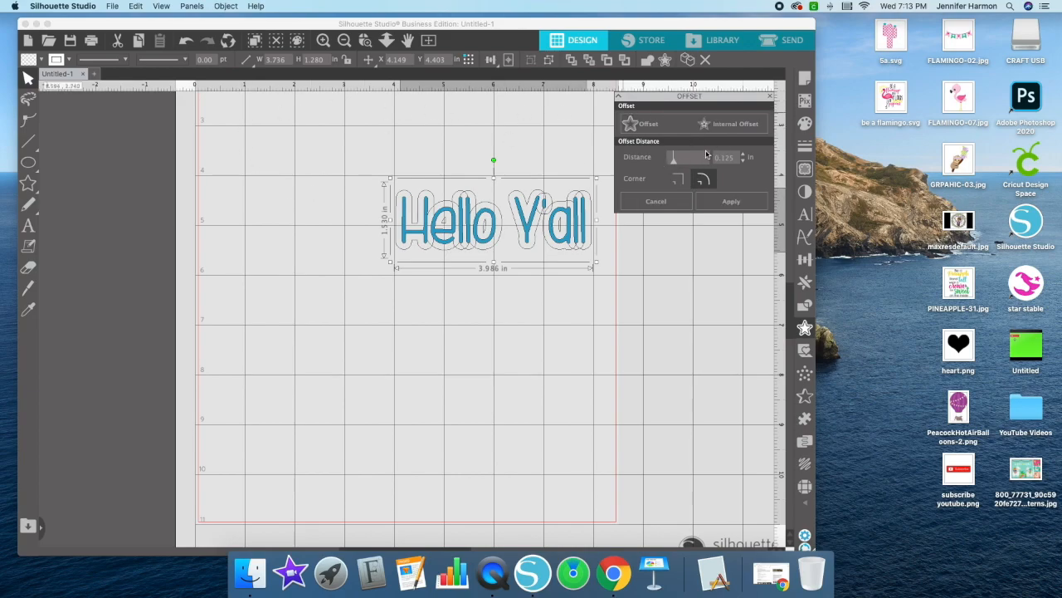
pyautogui.click(731, 201)
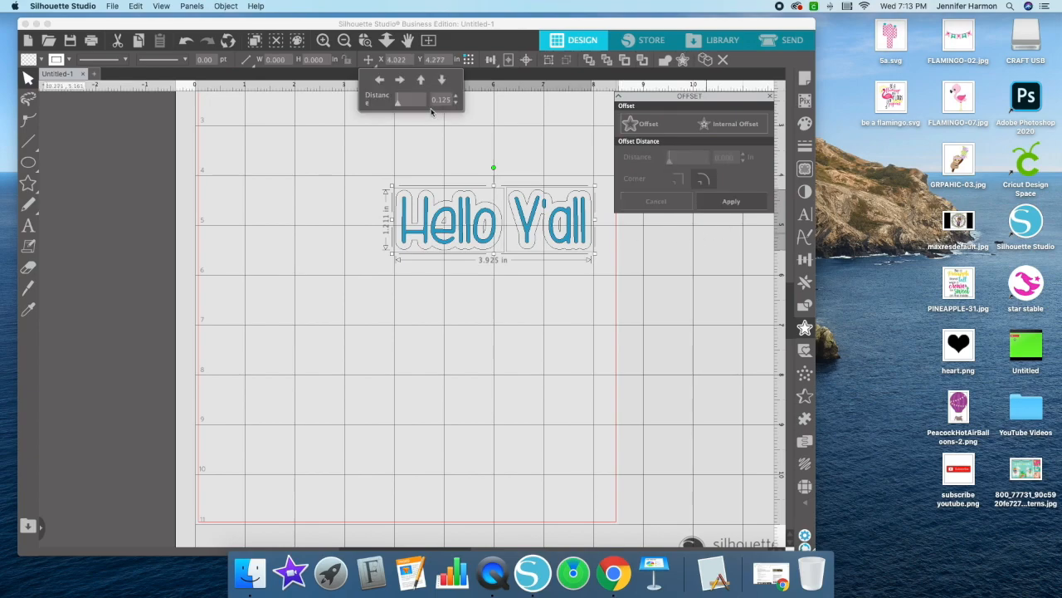
# Move the blue "Hello Y'all" text about 2 in down, clear of its offset outlines
pyautogui.click(451, 154)
pyautogui.moveTo(456, 237); pyautogui.dragTo(462, 343)
pyautogui.click(394, 200)
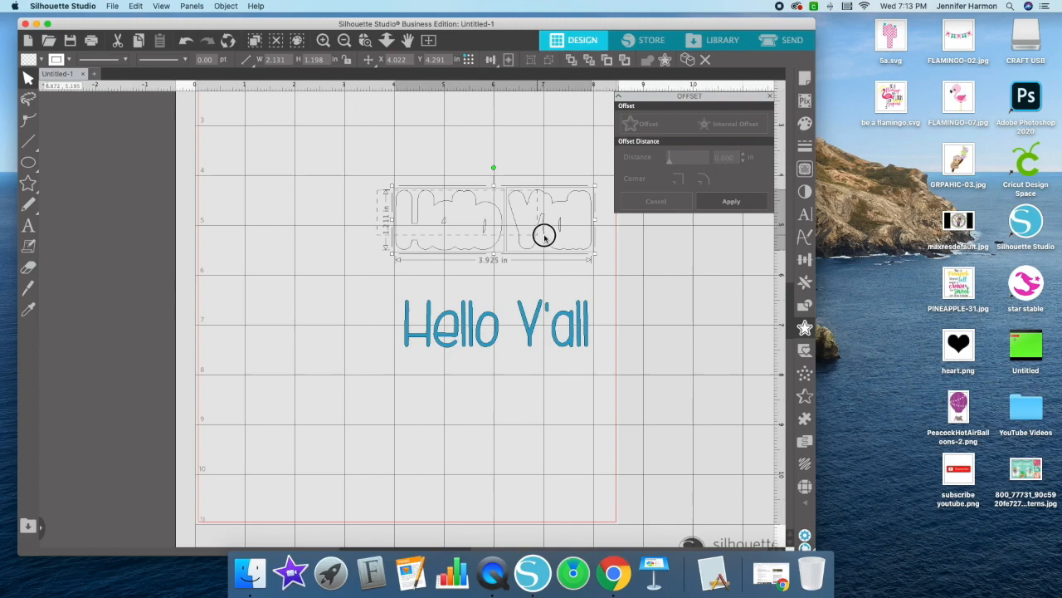
pyautogui.click(344, 256)
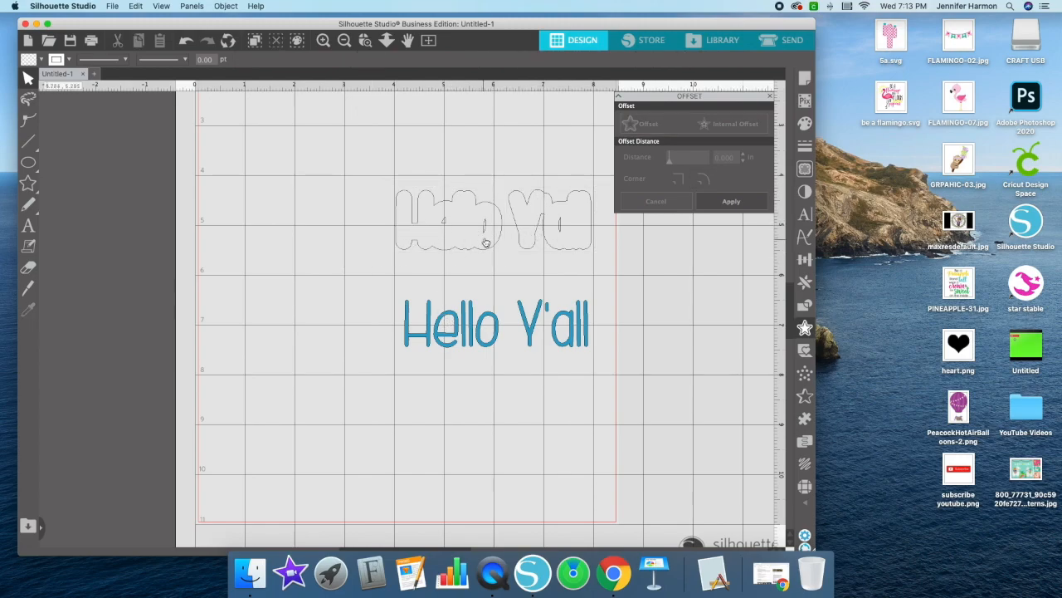
# Delete the points of the small inner cutout in the "Y'all" offset outline
pyautogui.doubleClick(561, 227)
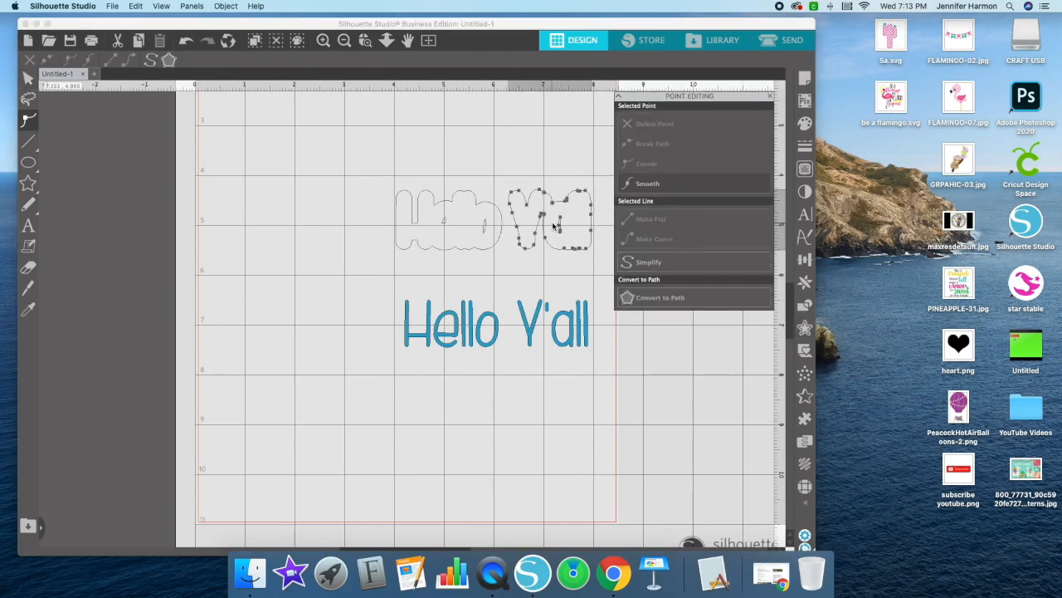
pyautogui.click(322, 40)
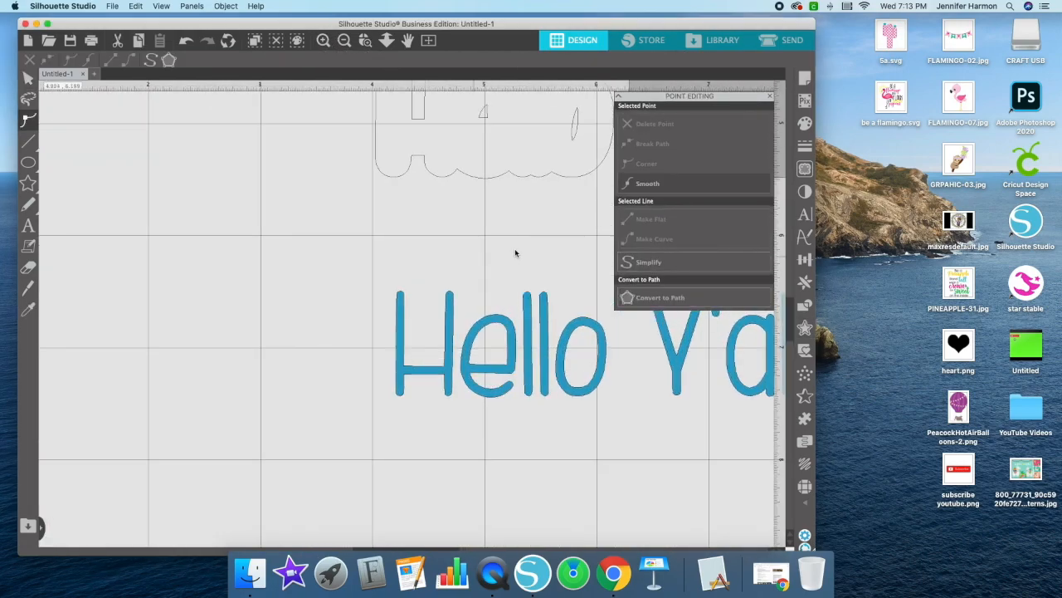
pyautogui.click(407, 40)
pyautogui.moveTo(531, 223); pyautogui.dragTo(277, 308)
pyautogui.click(441, 219)
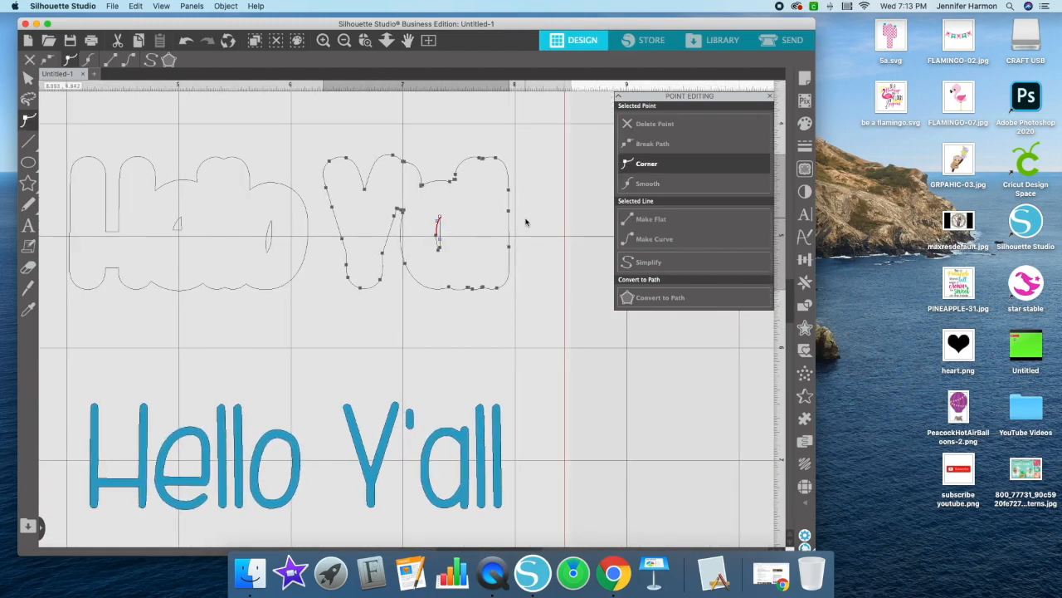
pyautogui.press('Delete')
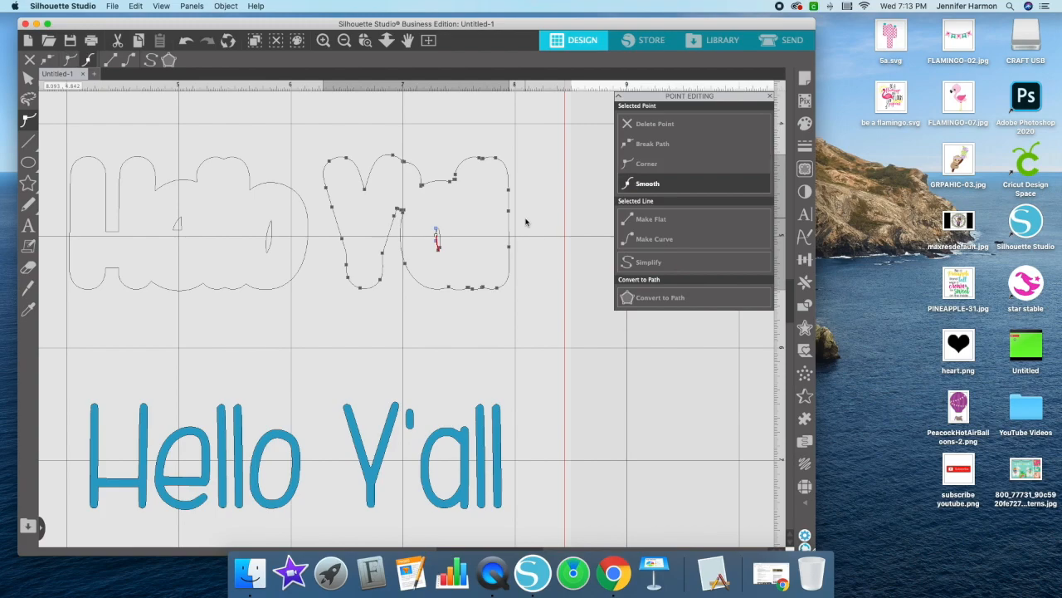
pyautogui.press('Delete')
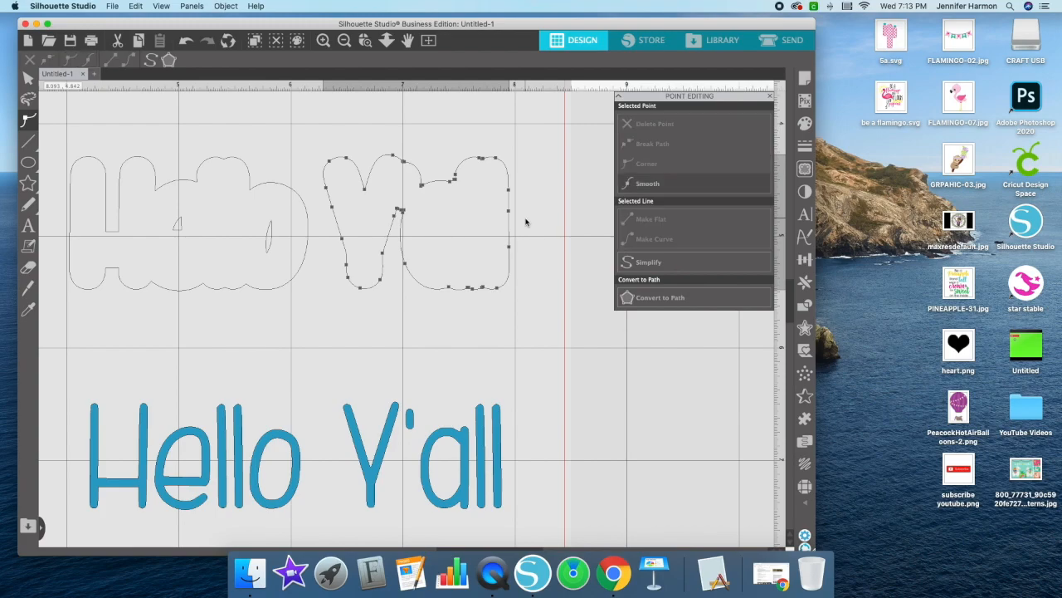
pyautogui.click(312, 137)
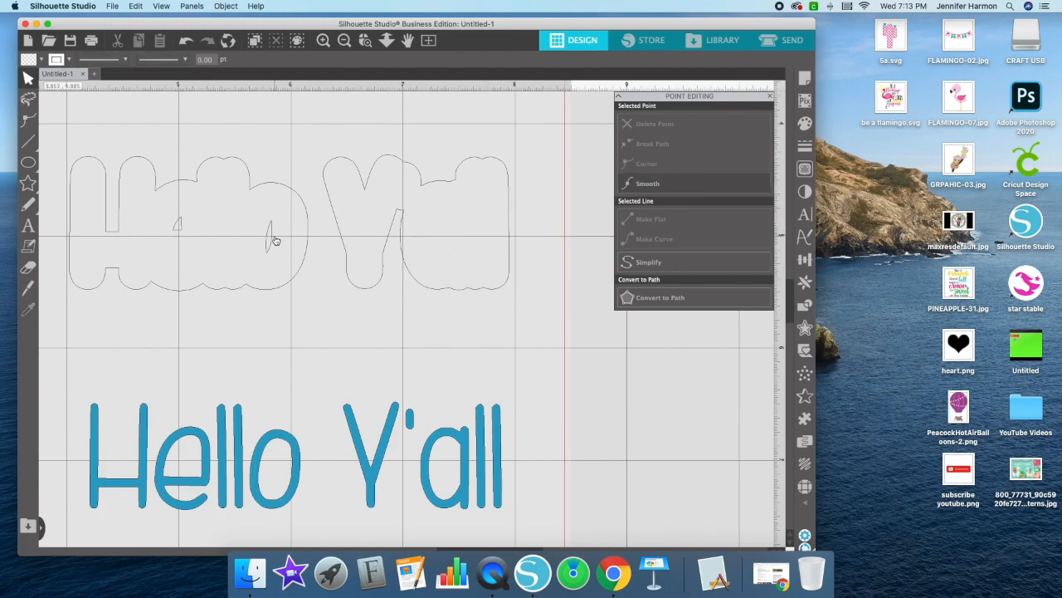
# Delete the points of the two small inner cutouts in the "Hello" offset outline
pyautogui.doubleClick(268, 231)
pyautogui.click(270, 220)
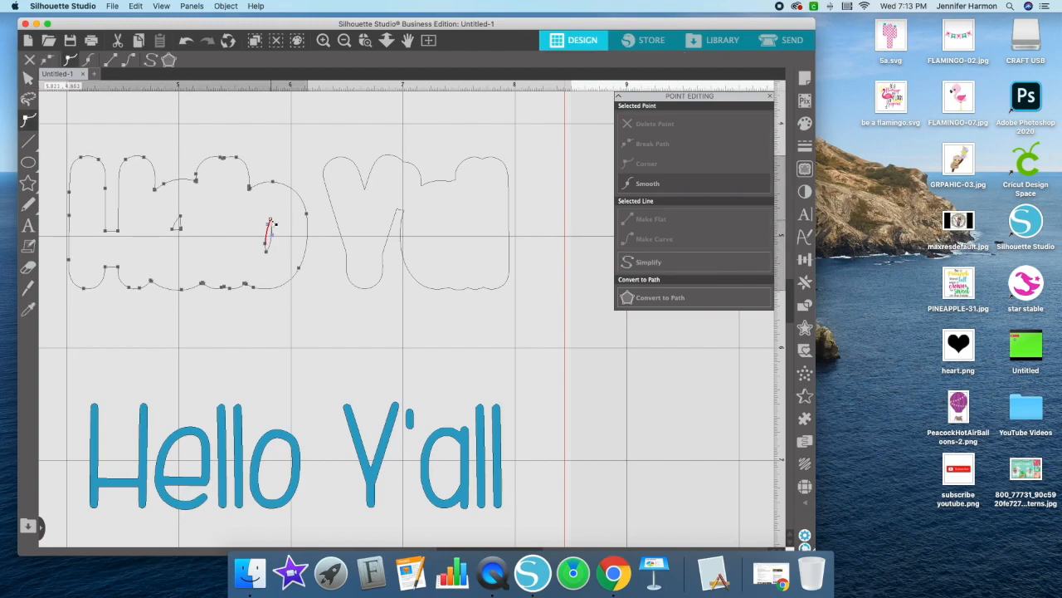
pyautogui.press('Delete')
pyautogui.click(178, 222)
pyautogui.press('Delete')
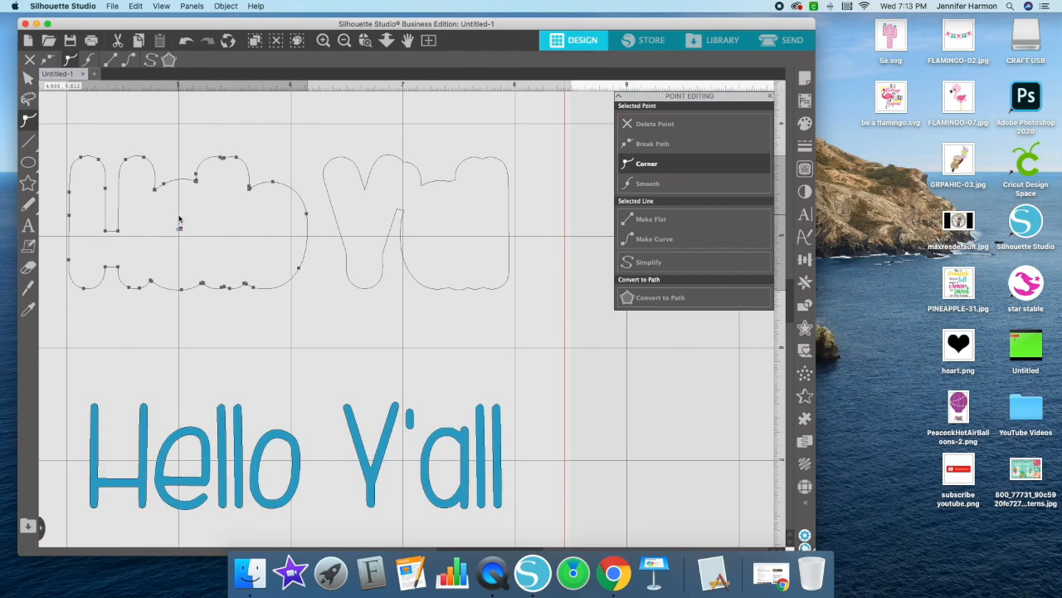
pyautogui.click(177, 143)
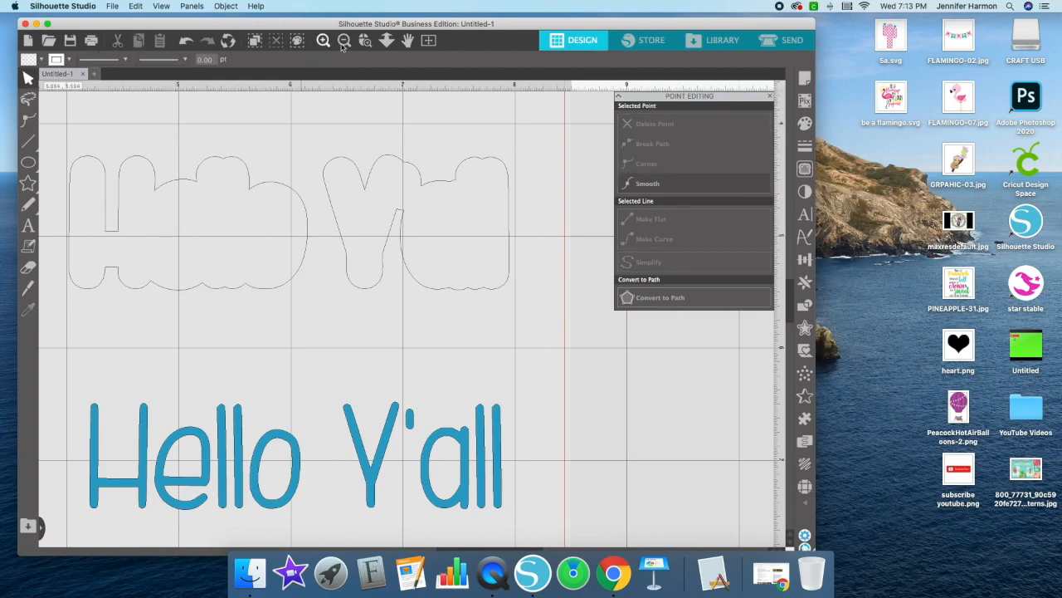
# Move the blue "Hello Y'all" text up about 0.75 in, closer to the offset outlines
pyautogui.click(345, 40)
pyautogui.click(344, 41)
pyautogui.moveTo(332, 377); pyautogui.dragTo(331, 340)
pyautogui.click(366, 291)
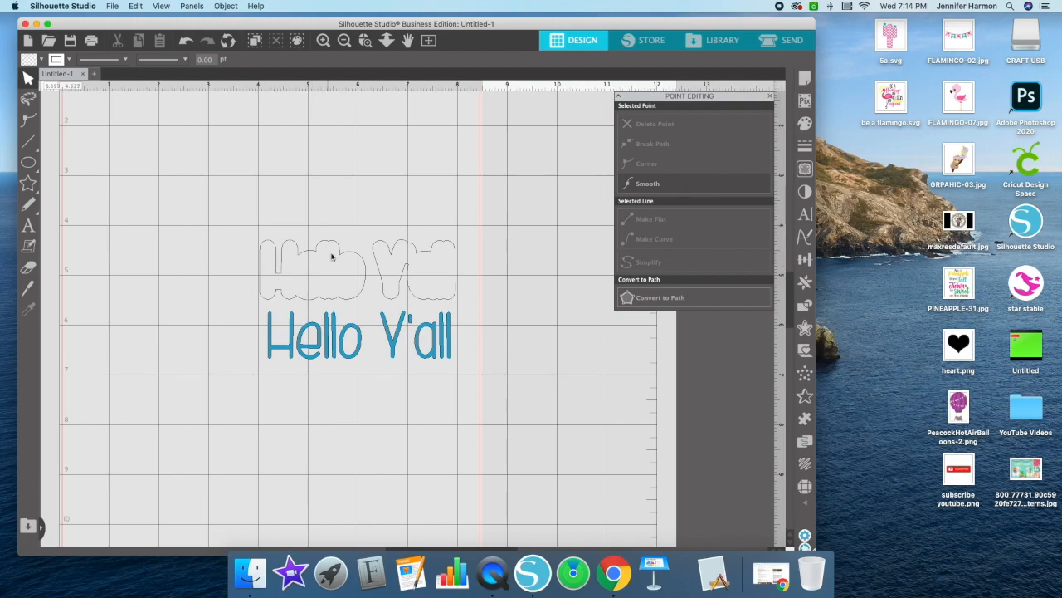
pyautogui.click(393, 339)
pyautogui.doubleClick(394, 338)
pyautogui.click(212, 338)
pyautogui.click(300, 337)
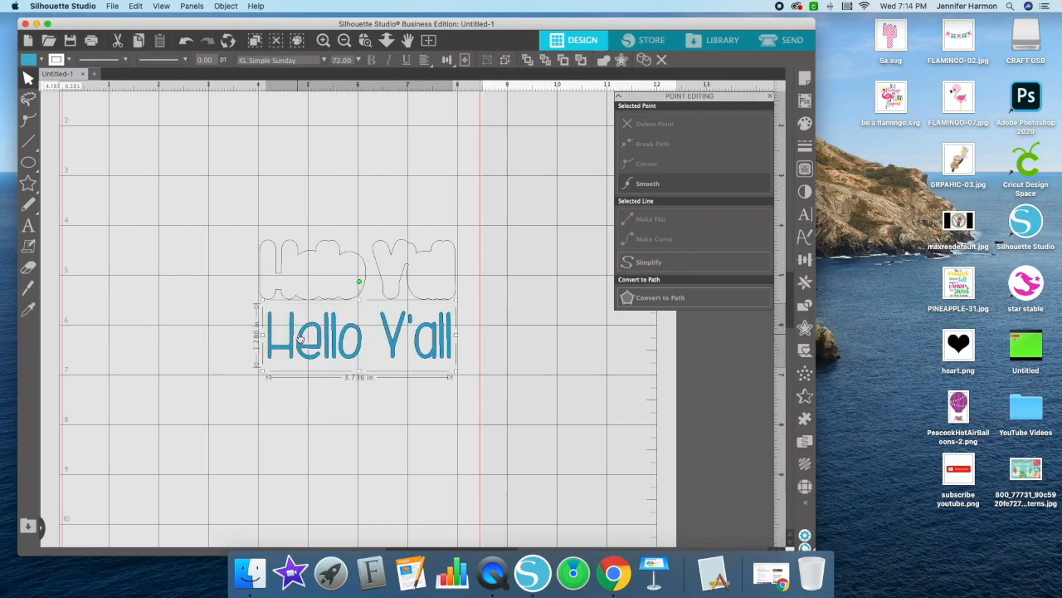
pyautogui.doubleClick(299, 337)
pyautogui.moveTo(267, 335); pyautogui.dragTo(468, 352)
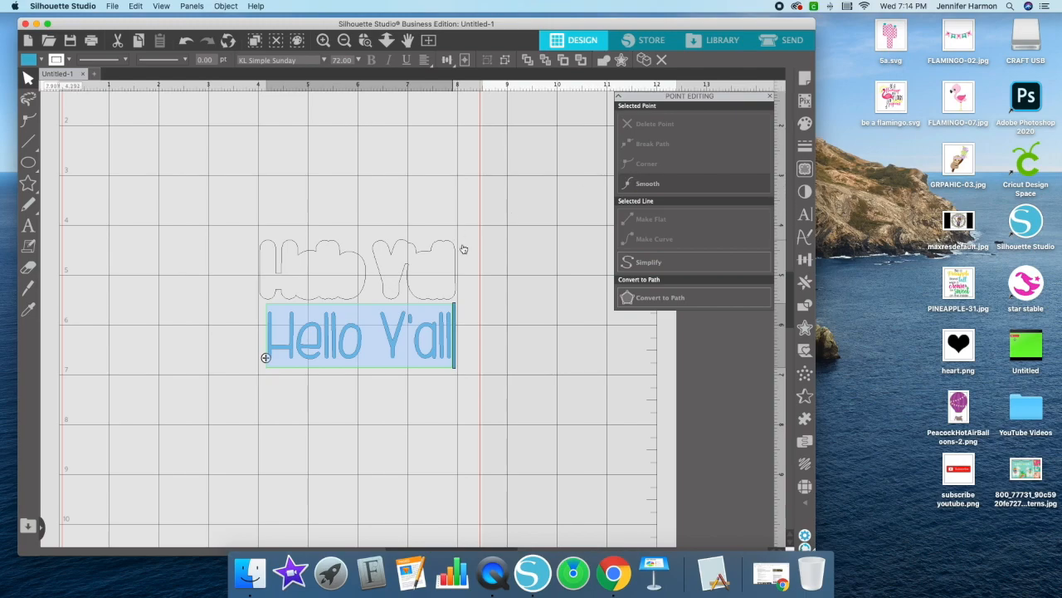
# Delete the "Y'all" and "Hello" offset outlines above the blue text
pyautogui.click(422, 258)
pyautogui.press('Delete')
pyautogui.click(304, 245)
pyautogui.press('Delete')
# Select the "Hello Y'all" text as a whole object and start a new outward offset on it
pyautogui.doubleClick(313, 343)
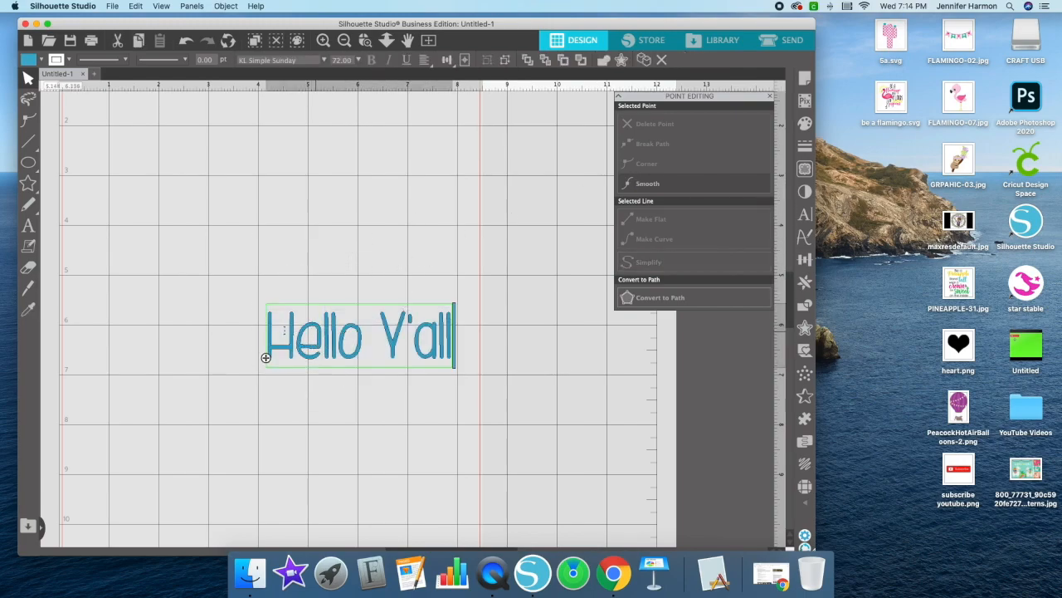
pyautogui.click(273, 265)
pyautogui.click(285, 325)
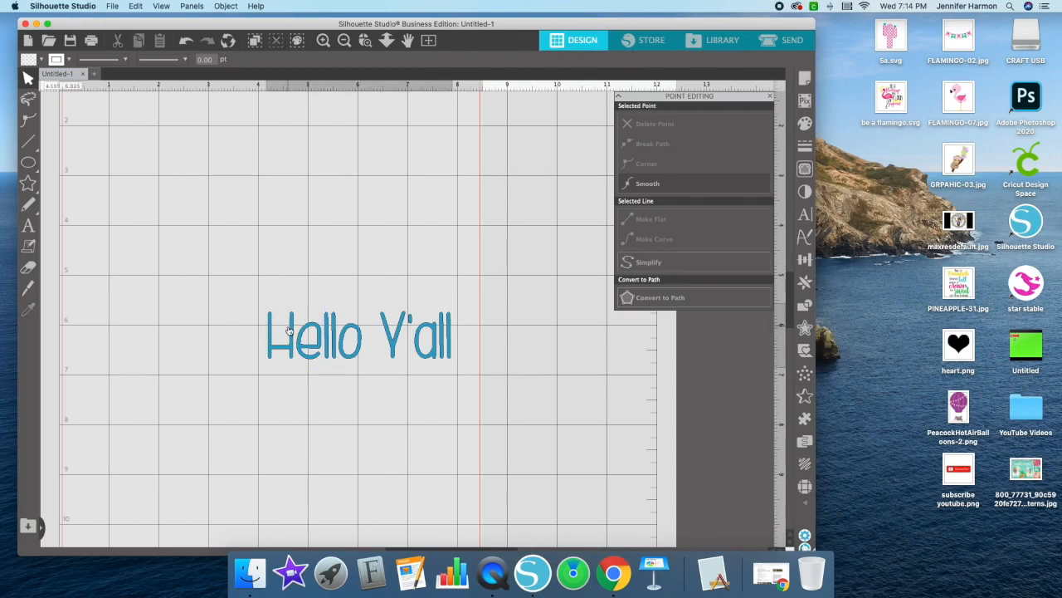
pyautogui.click(805, 214)
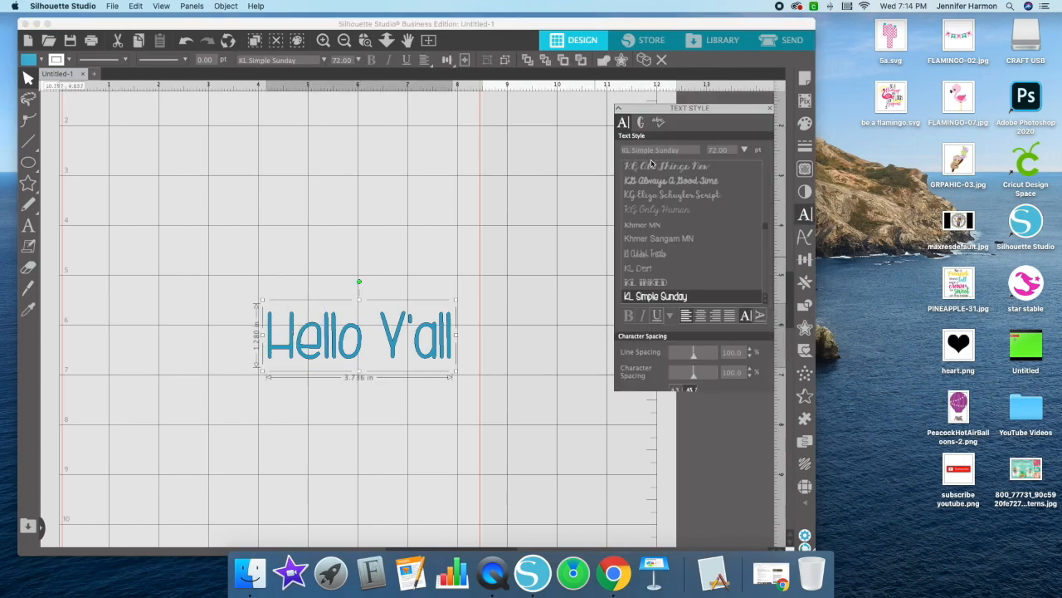
pyautogui.click(804, 328)
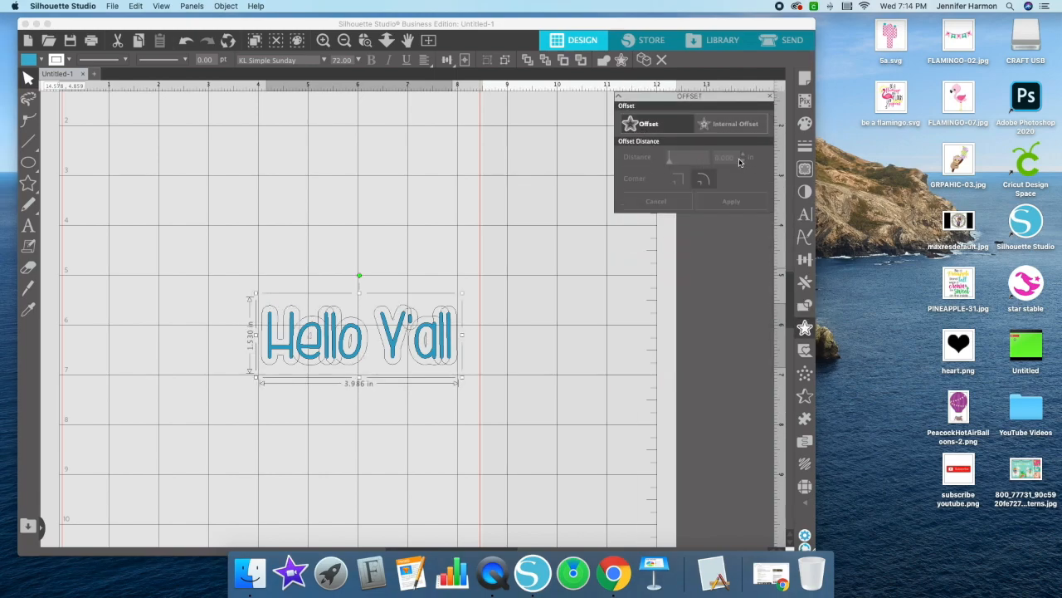
# Set the distance of the text's offset to 0.025 in, keeping the rounded corners
pyautogui.click(743, 161)
pyautogui.click(743, 161)
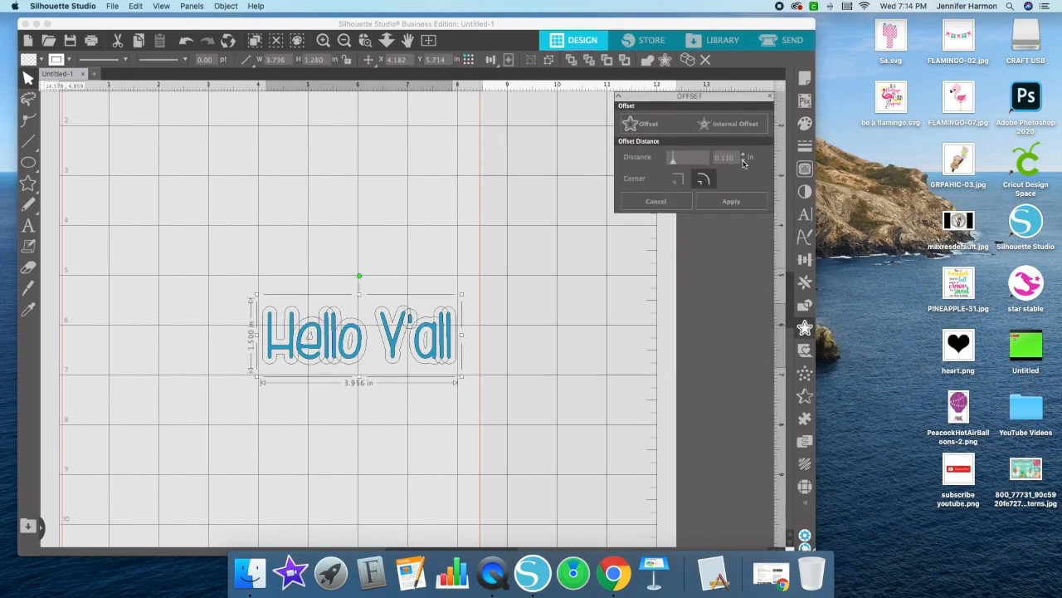
pyautogui.click(743, 161)
pyautogui.click(743, 161)
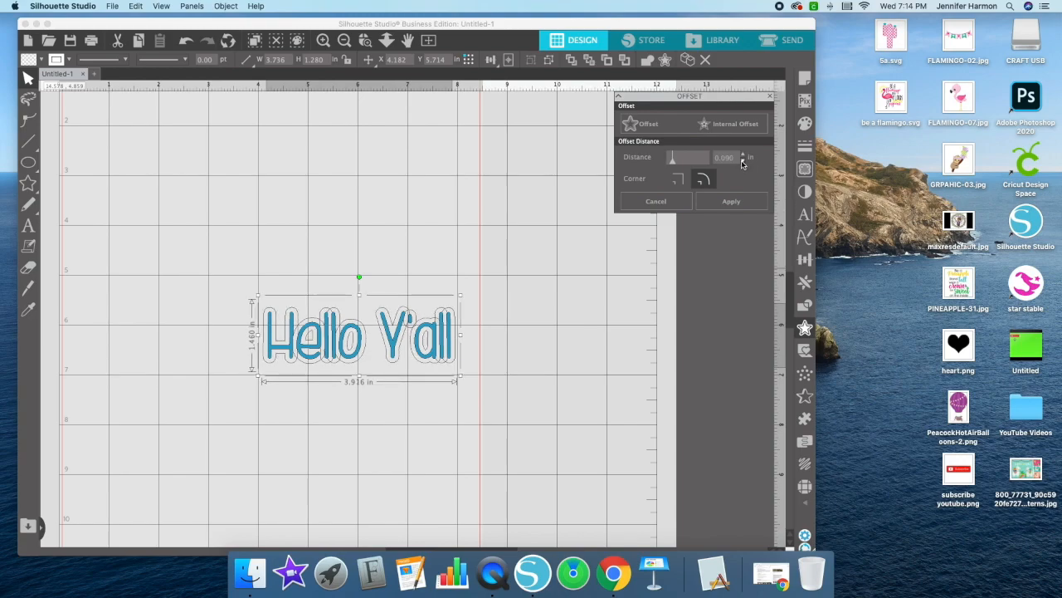
pyautogui.click(742, 161)
pyautogui.click(743, 161)
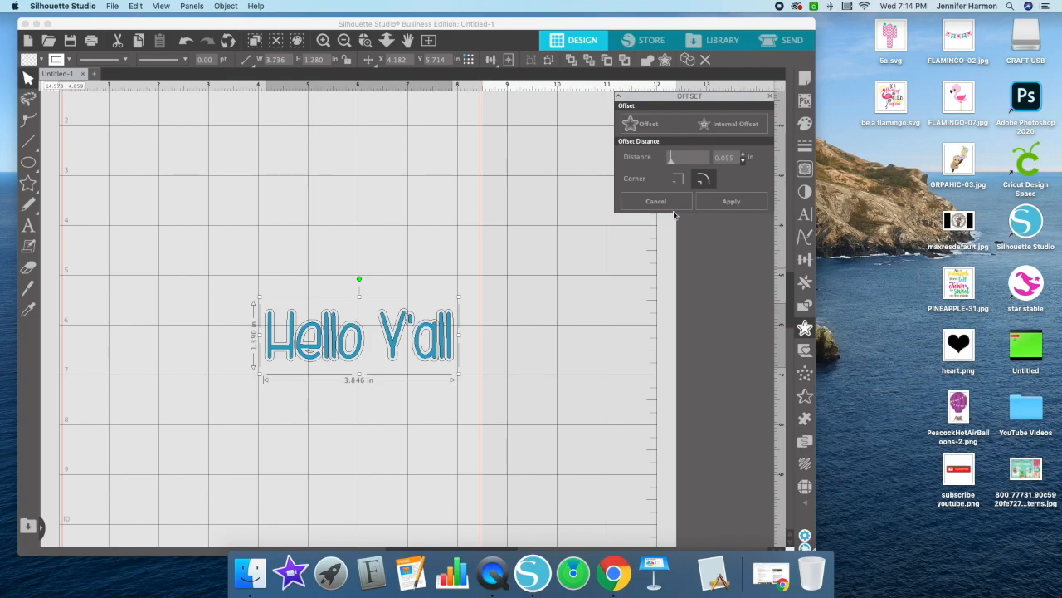
pyautogui.click(742, 161)
pyautogui.click(743, 161)
pyautogui.click(743, 161)
pyautogui.click(742, 161)
pyautogui.click(743, 161)
pyautogui.click(743, 161)
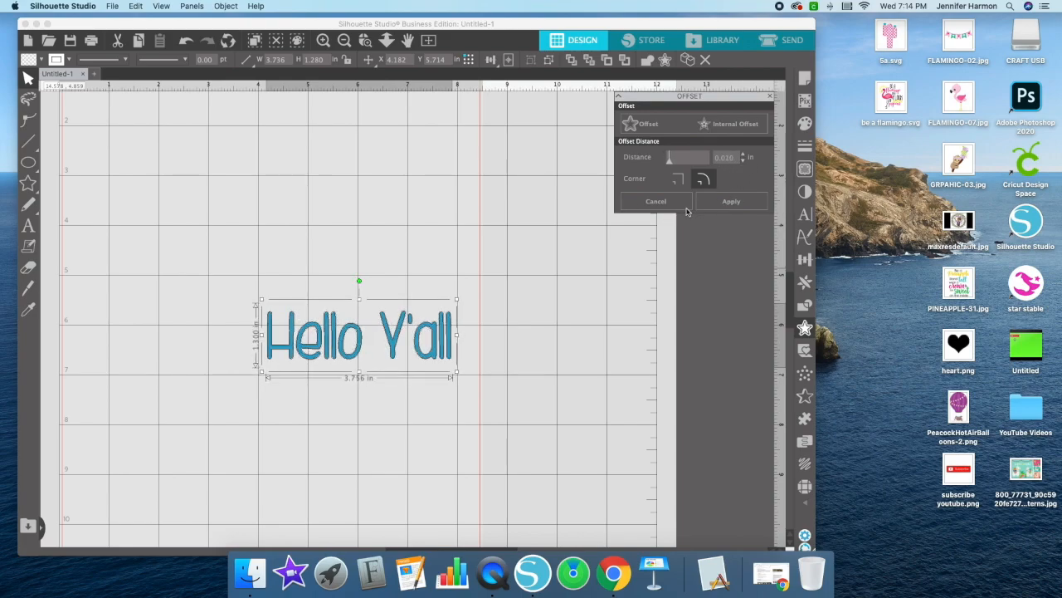
pyautogui.click(745, 156)
pyautogui.click(746, 156)
pyautogui.click(745, 156)
pyautogui.click(745, 156)
pyautogui.click(745, 156)
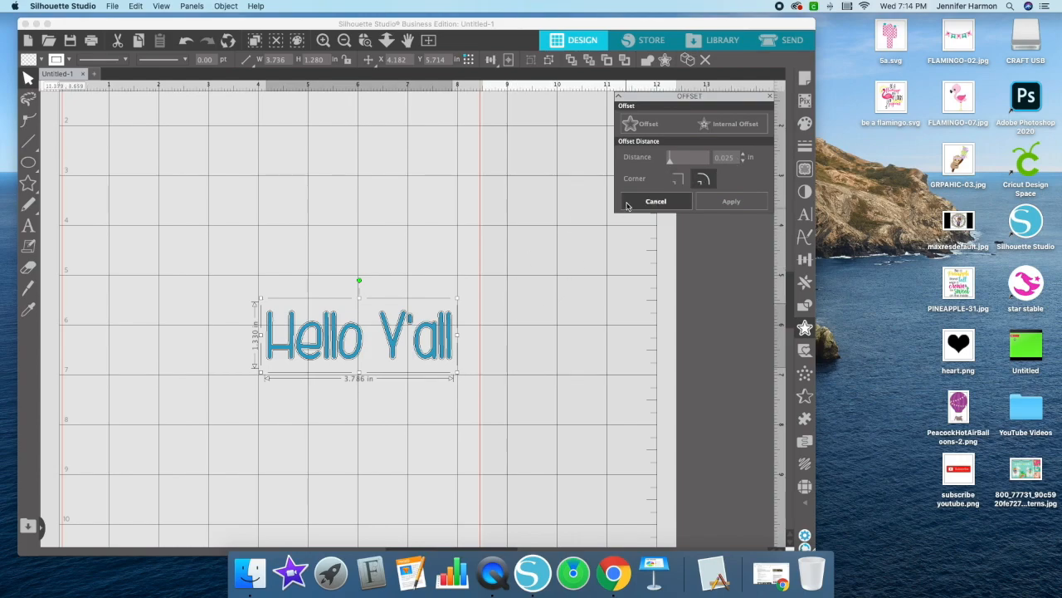
# Apply the text's offset with rounded corners and move the blue text up about 1.9 in, off its outline
pyautogui.hscroll(1, 294, 338)
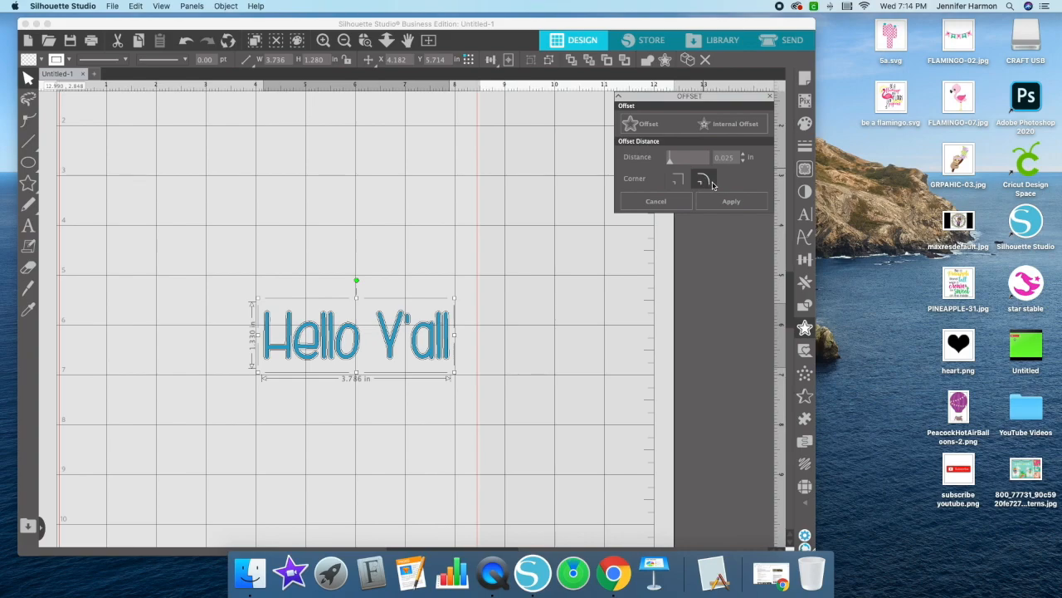
pyautogui.click(668, 182)
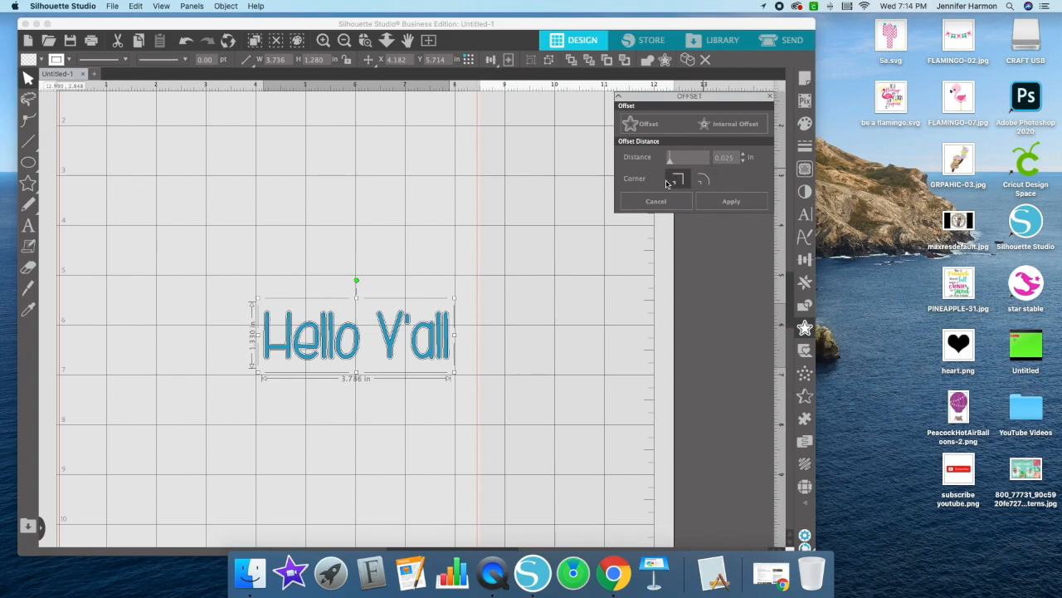
pyautogui.click(703, 180)
pyautogui.click(725, 204)
pyautogui.moveTo(389, 347); pyautogui.dragTo(391, 247)
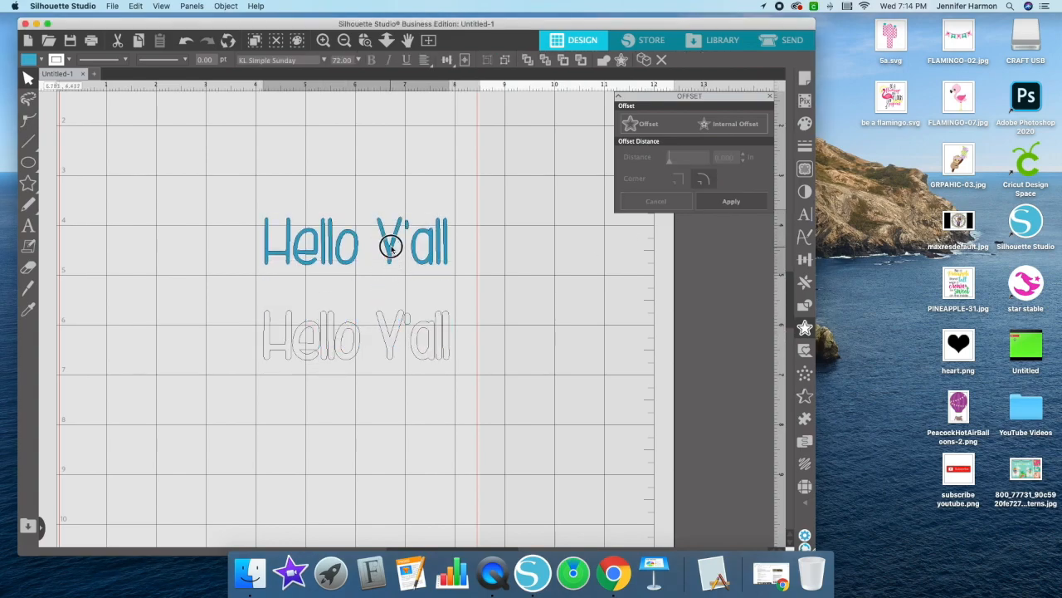
# Delete the offset outlines below the blue text and move the text down about 0.65 in
pyautogui.click(277, 322)
pyautogui.click(320, 245)
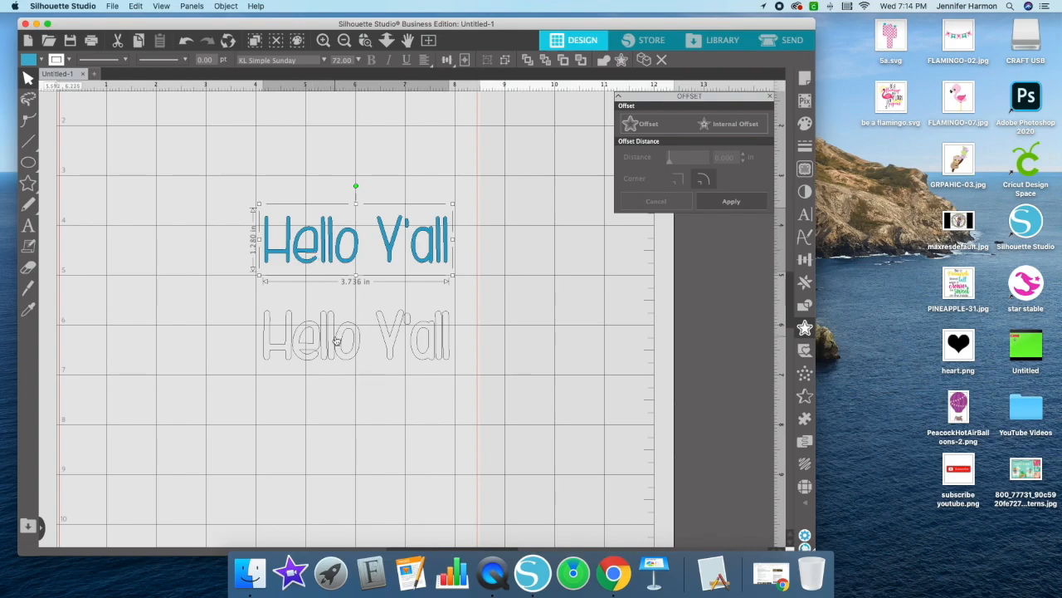
pyautogui.moveTo(246, 307); pyautogui.dragTo(515, 356)
pyautogui.press('Delete')
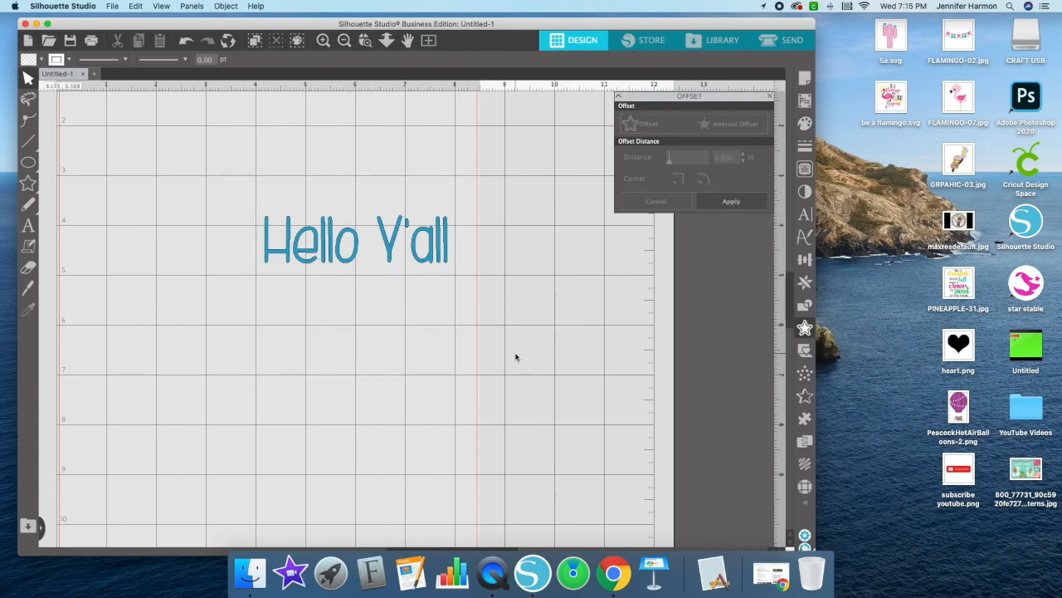
pyautogui.moveTo(403, 247); pyautogui.dragTo(426, 280)
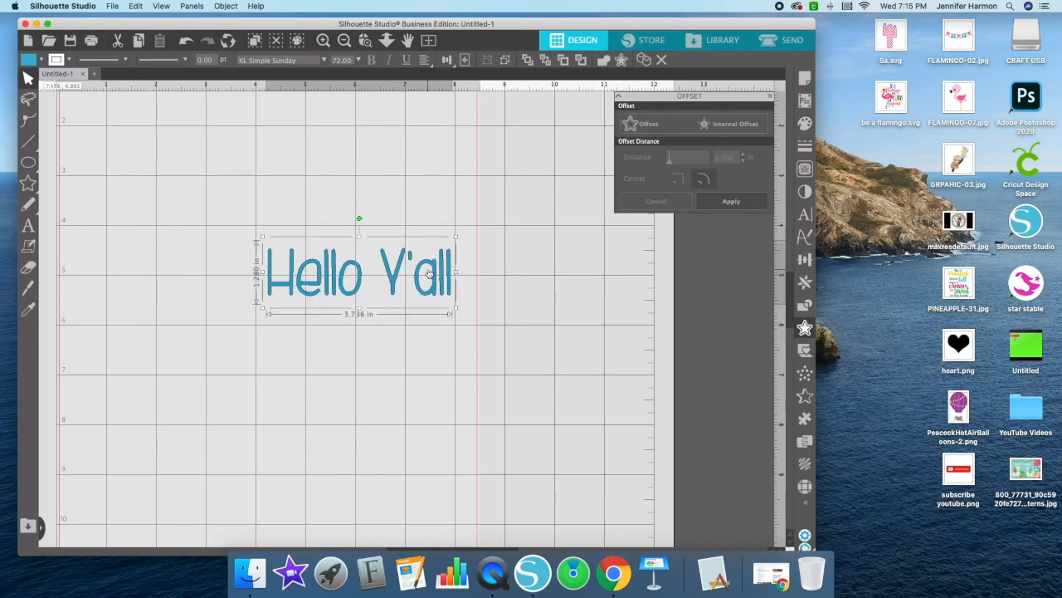
# Draw a rectangle about 5.2 by 2.1 in below the text and make its fill transparent
pyautogui.hscroll(-1, 396, 271)
pyautogui.hscroll(-2, 378, 268)
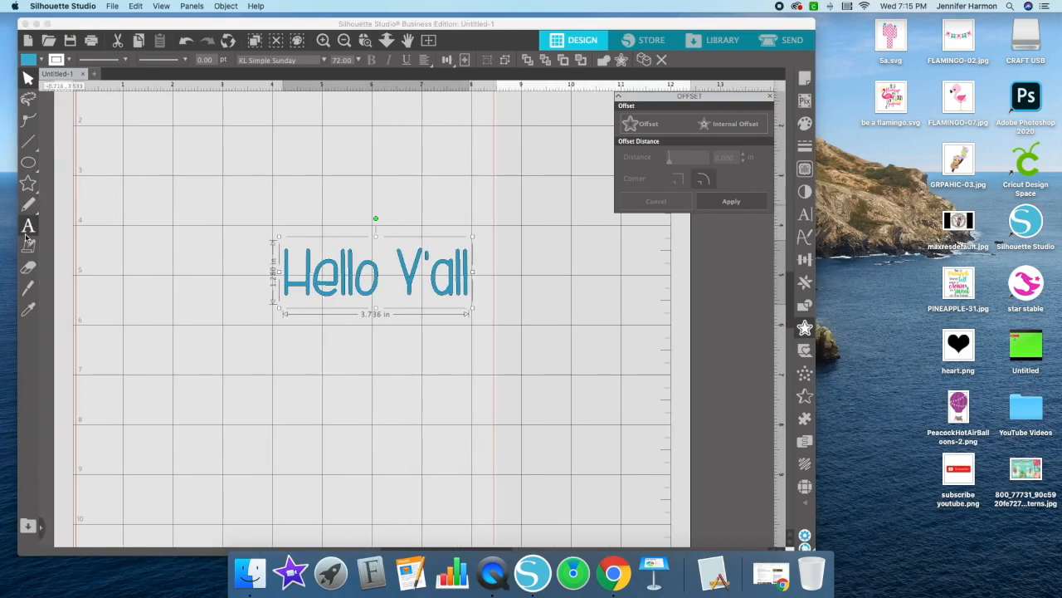
pyautogui.click(49, 162)
pyautogui.moveTo(175, 319); pyautogui.dragTo(434, 428)
pyautogui.click(374, 267)
pyautogui.click(420, 367)
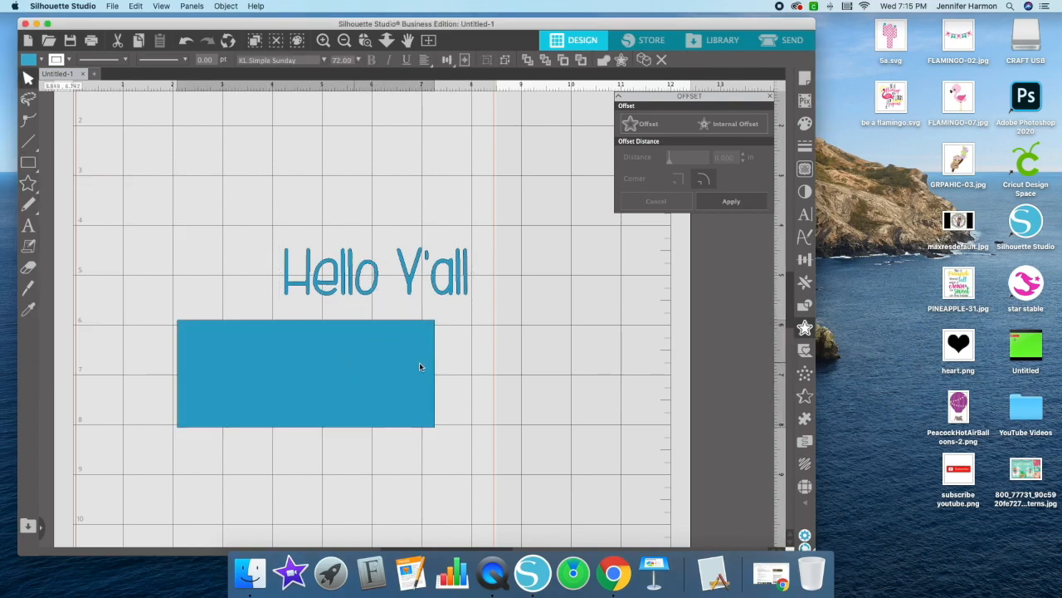
pyautogui.click(805, 124)
pyautogui.click(632, 171)
pyautogui.click(340, 286)
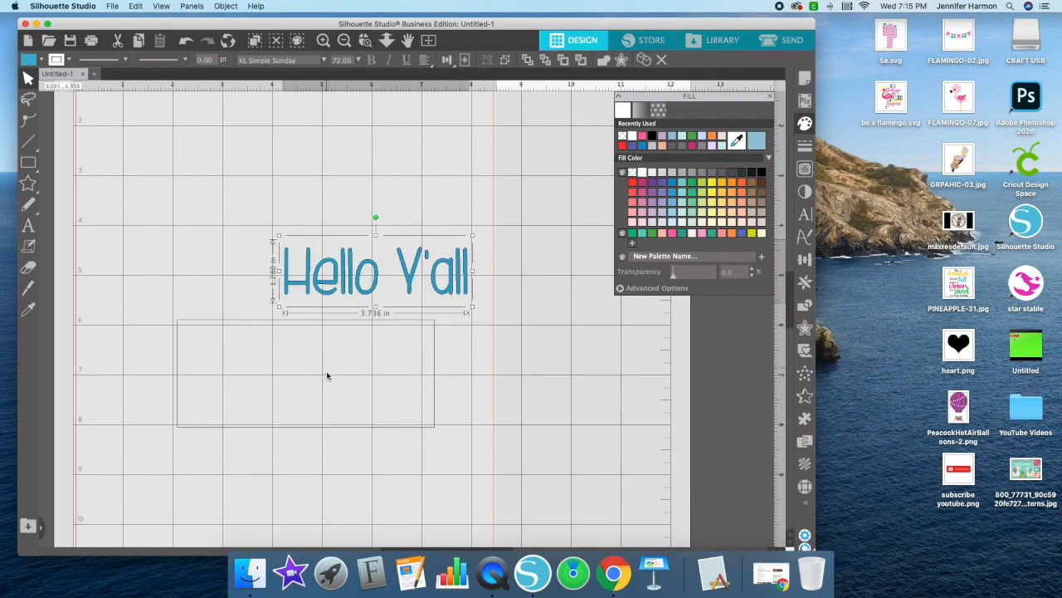
# Place a duplicate of the "Hello Y'all" text beside the original and convert the duplicate to a path
pyautogui.click(419, 357)
pyautogui.click(410, 259)
pyautogui.moveTo(410, 259); pyautogui.dragTo(229, 250)
pyautogui.rightClick(218, 266)
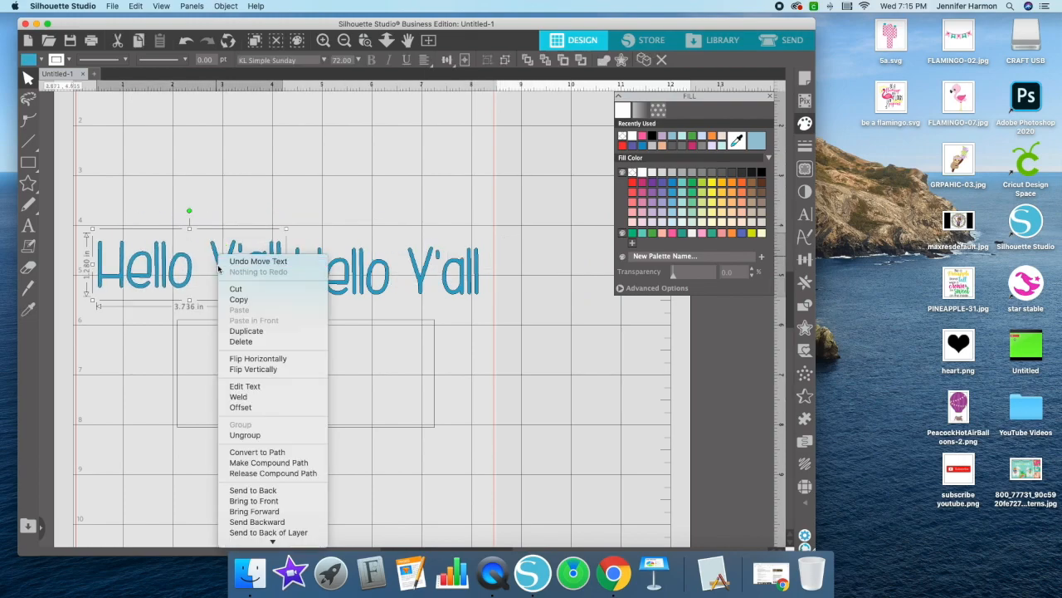
pyautogui.click(245, 452)
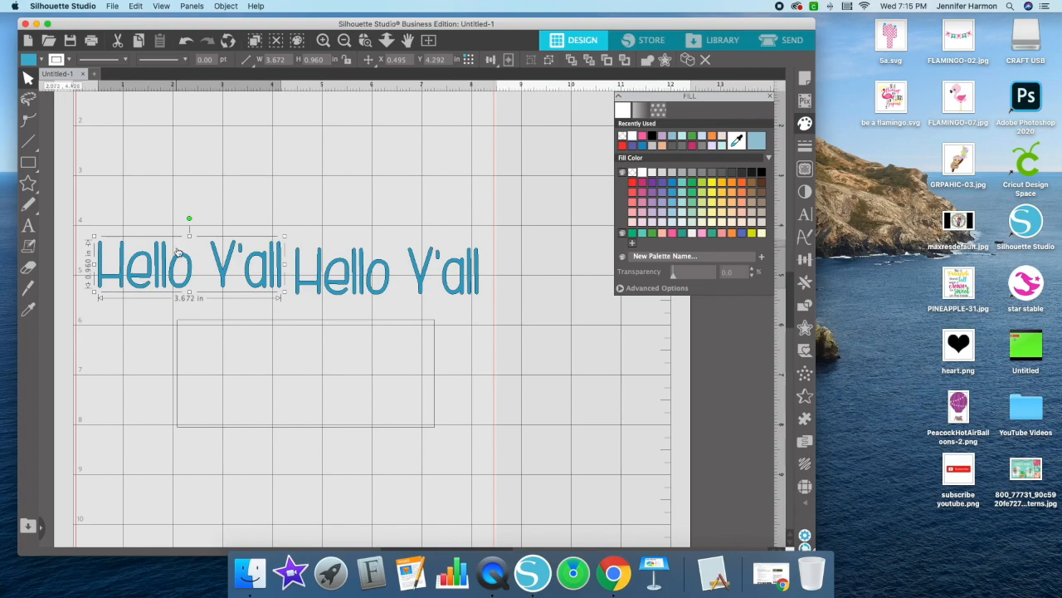
# Select the path copy and the original text together, align them vertically by their centers, and realign them by their bottom edges
pyautogui.click(301, 276)
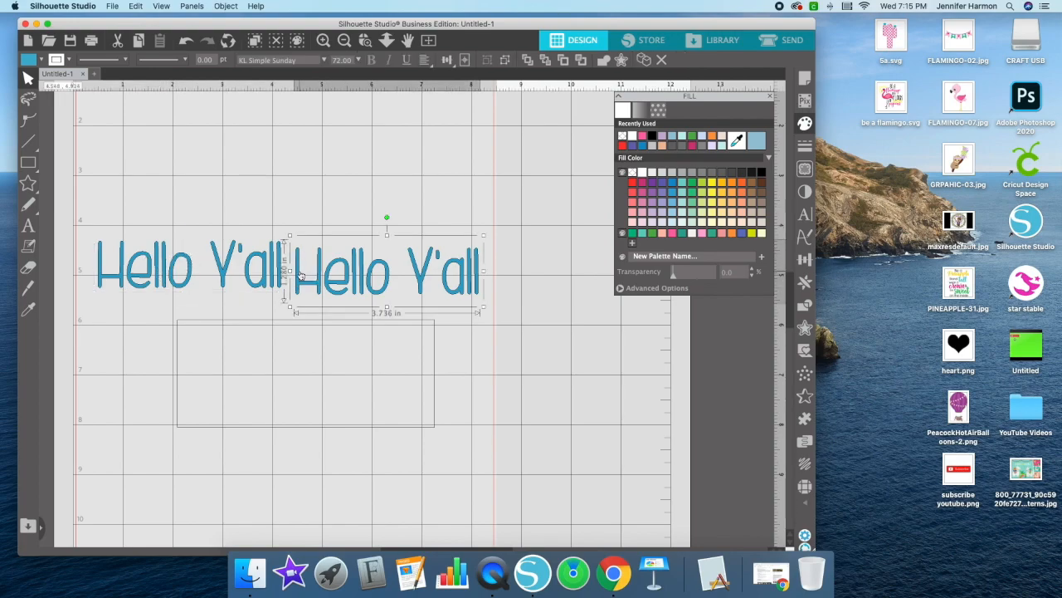
pyautogui.click(231, 244)
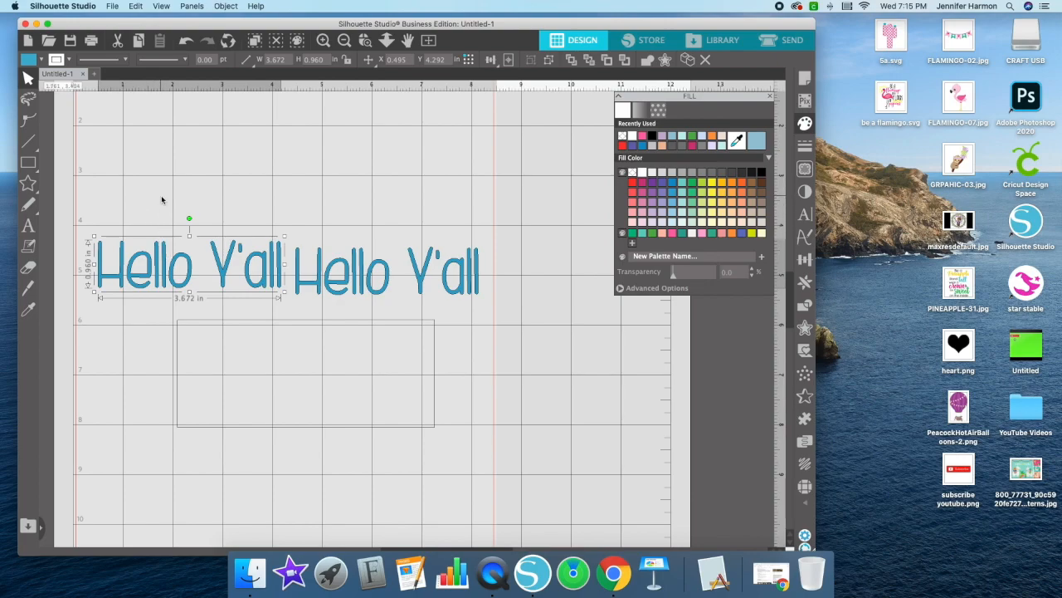
pyautogui.keyDown('shift'); pyautogui.click(301, 269); pyautogui.keyUp('shift')
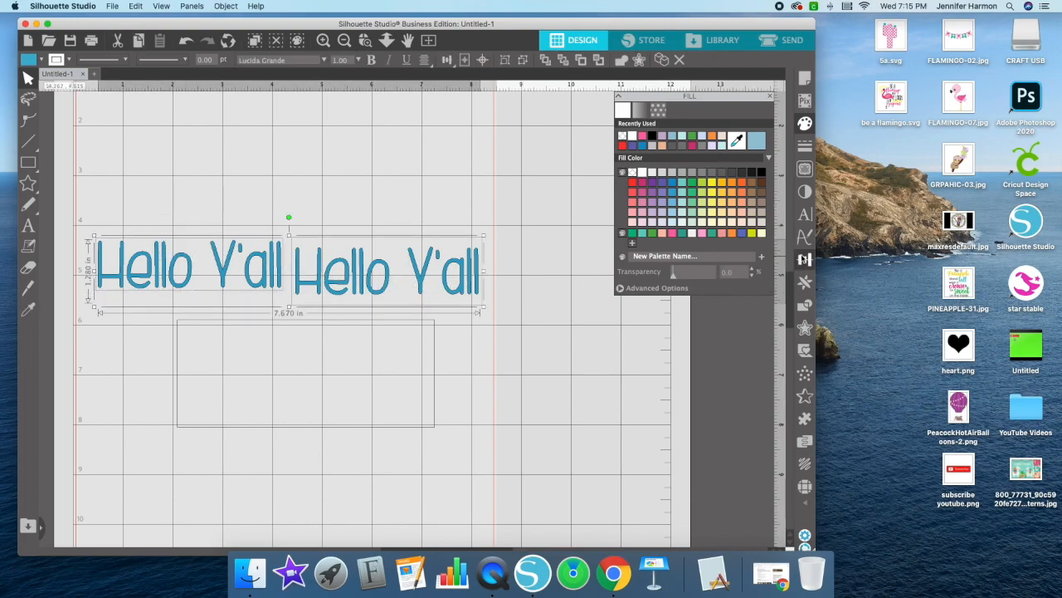
pyautogui.click(804, 259)
pyautogui.click(727, 182)
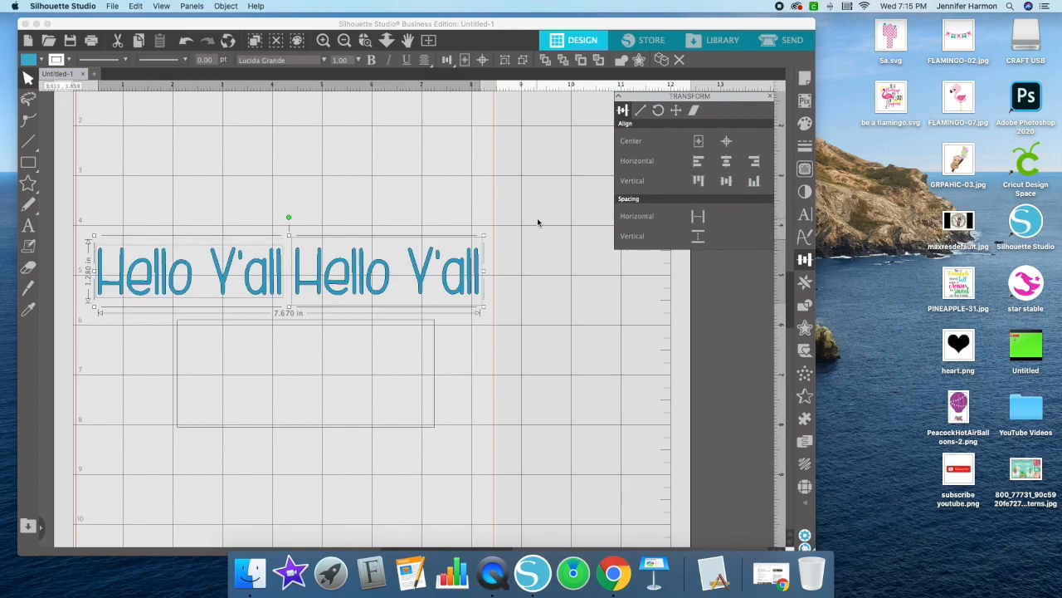
pyautogui.click(754, 182)
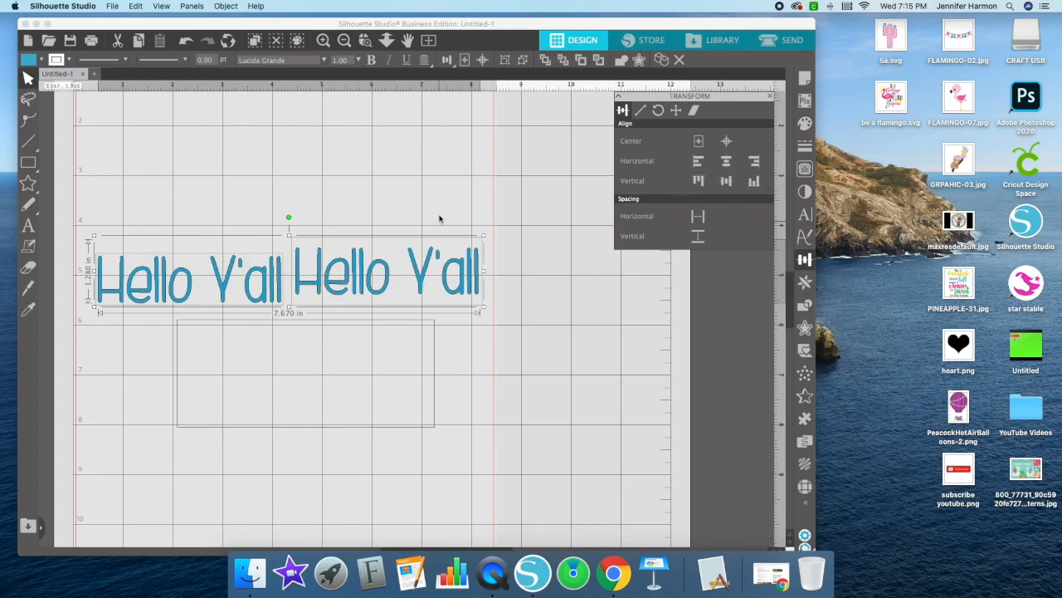
pyautogui.click(398, 214)
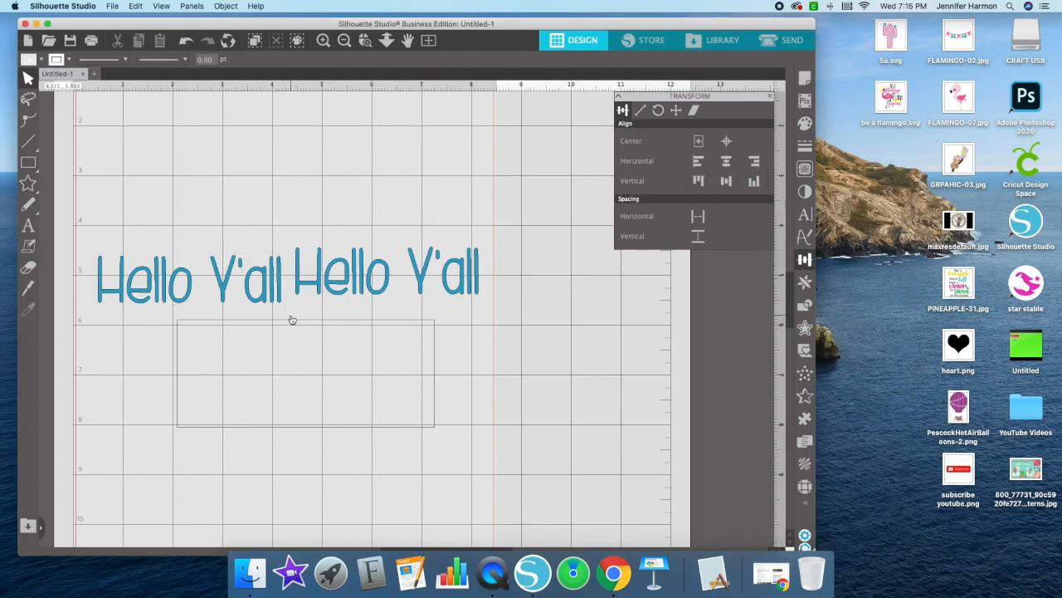
# Delete the rectangle and the original unconverted "Hello Y'all" text, keeping the path copy
pyautogui.moveTo(299, 316); pyautogui.dragTo(311, 340)
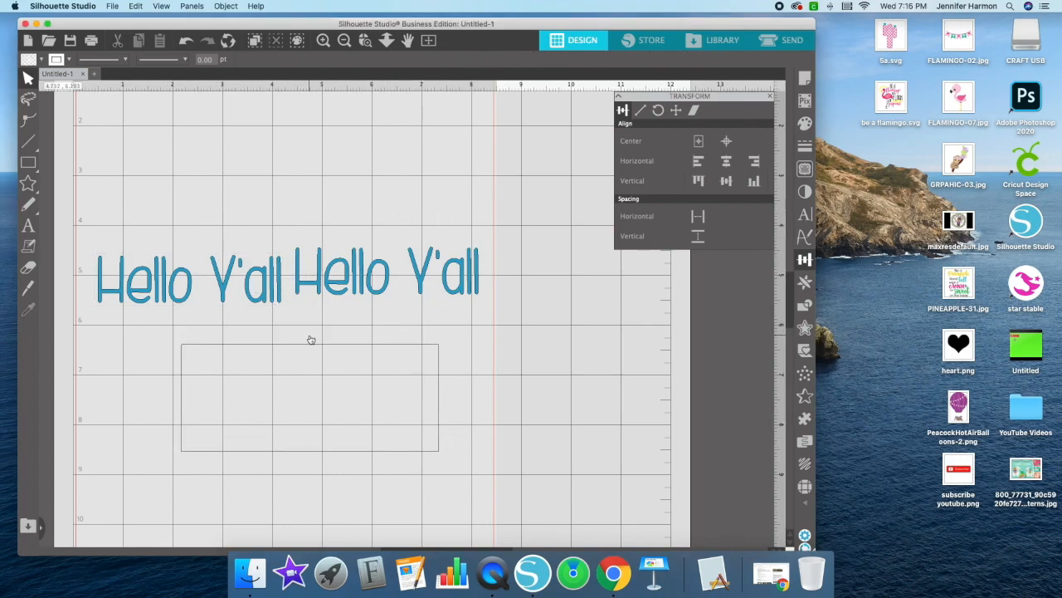
pyautogui.press('Delete')
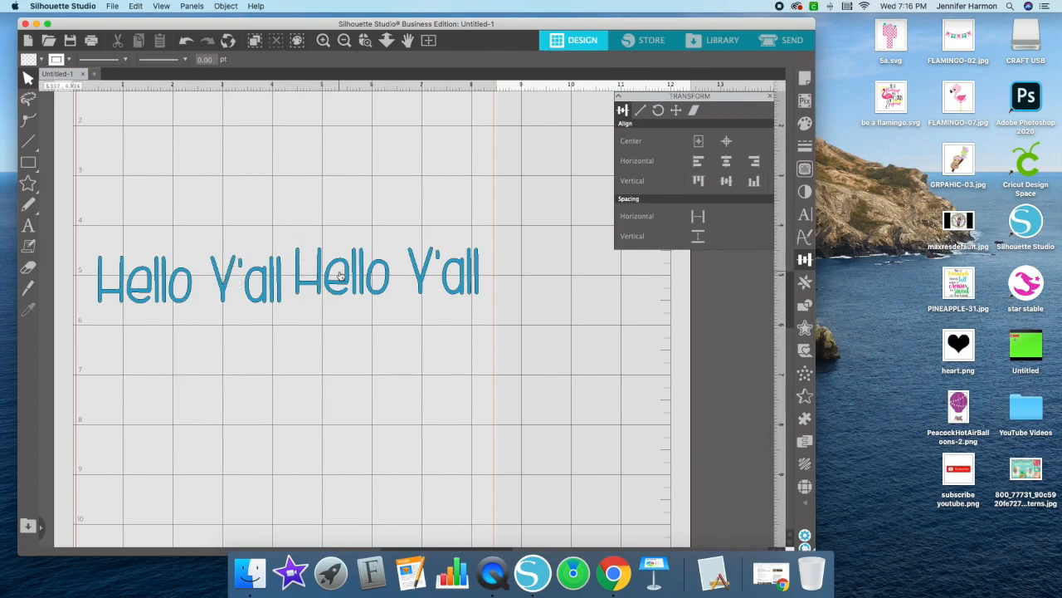
pyautogui.hscroll(-1, 329, 279)
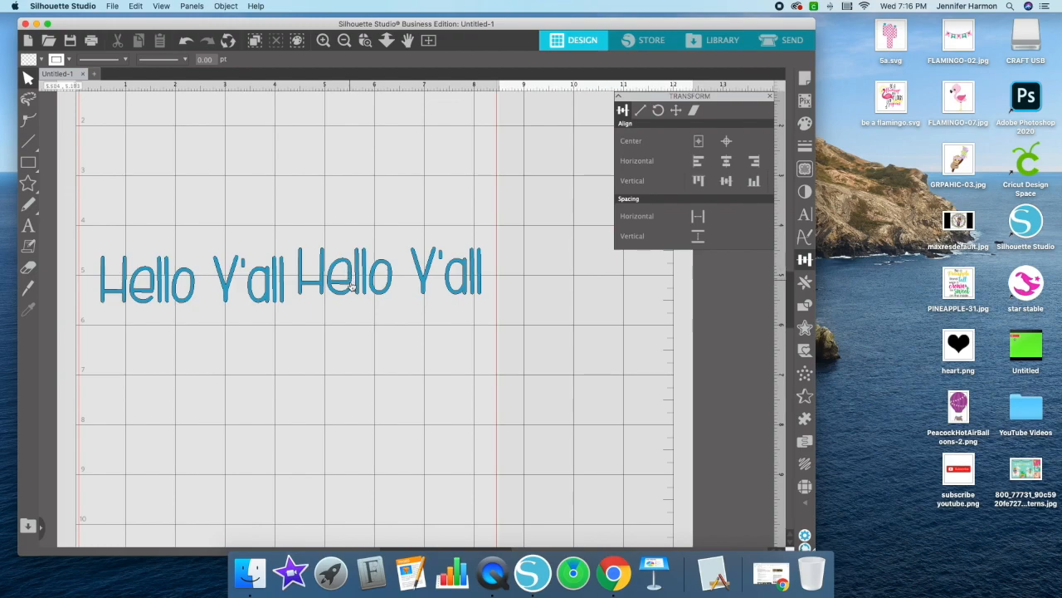
pyautogui.hscroll(-2, 348, 287)
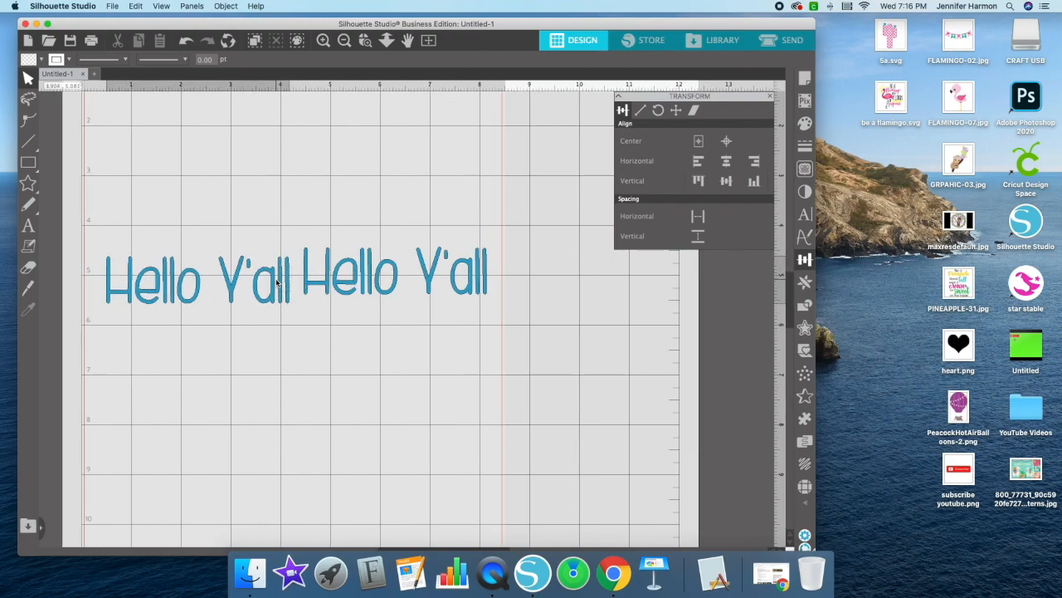
pyautogui.click(277, 285)
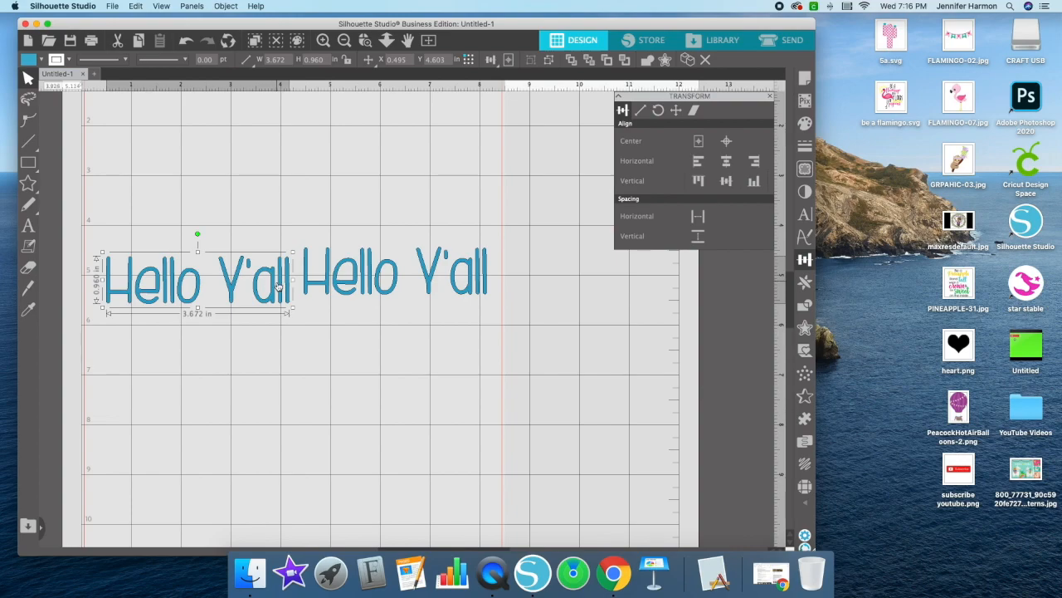
pyautogui.click(336, 288)
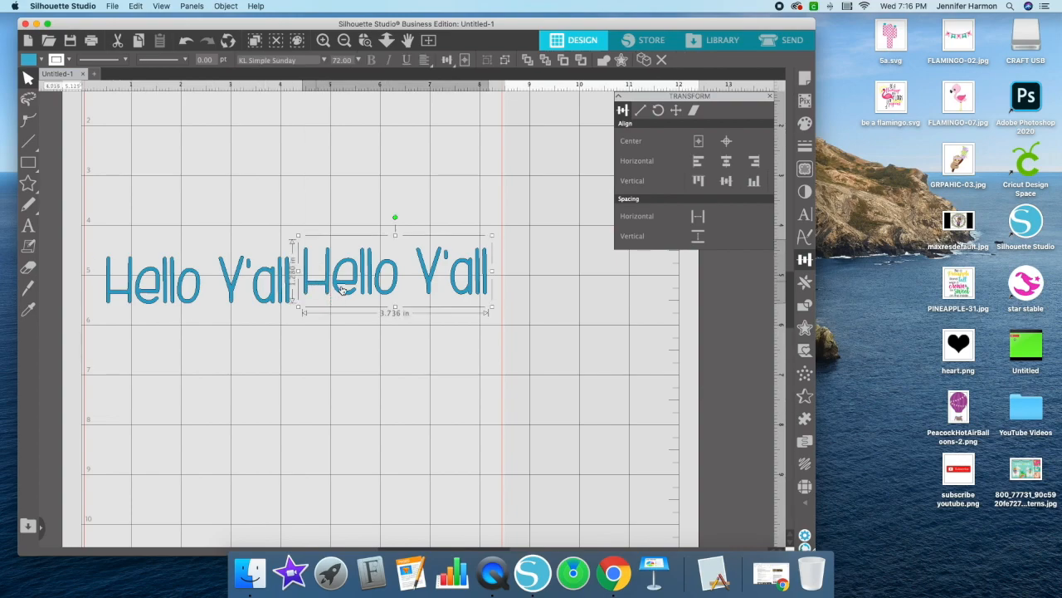
pyautogui.press('Delete')
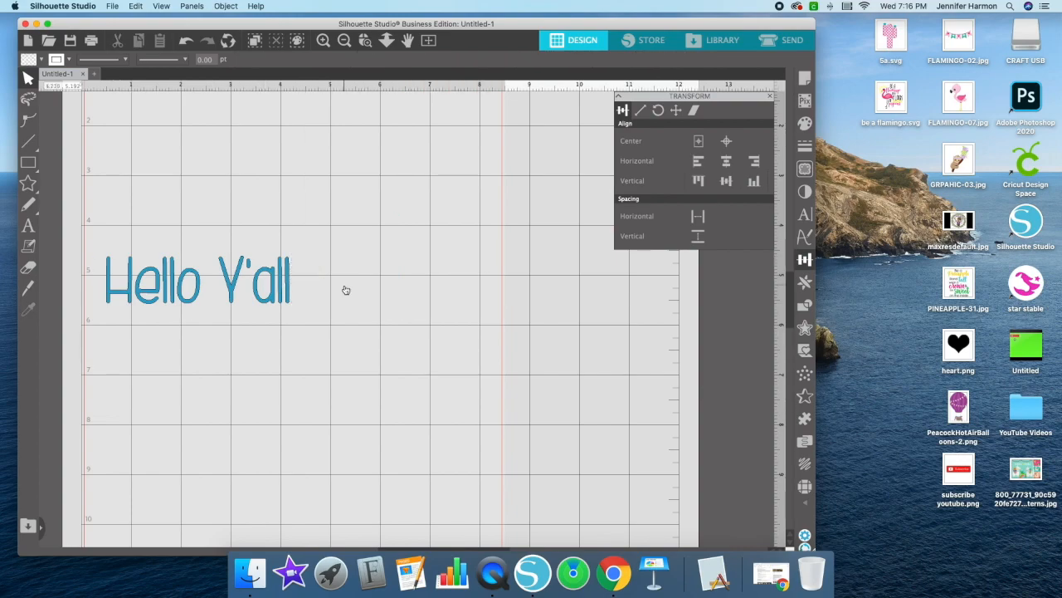
# Move the remaining "Hello Y'all" path about 1.7 in right and 0.65 in up on the page
pyautogui.click(171, 287)
pyautogui.click(172, 280)
pyautogui.moveTo(171, 279); pyautogui.dragTo(255, 246)
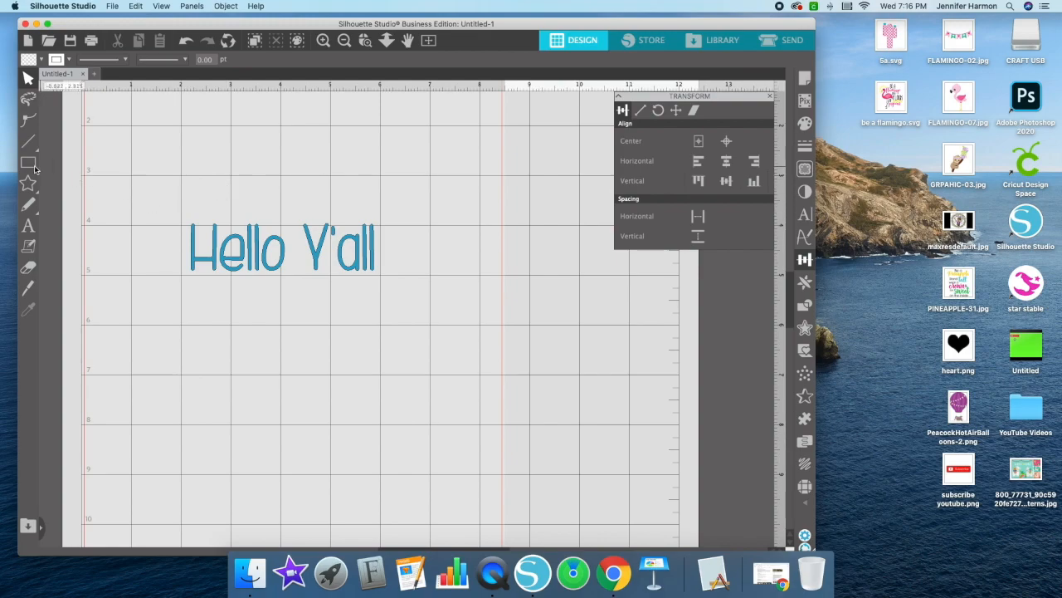
pyautogui.moveTo(34, 164)
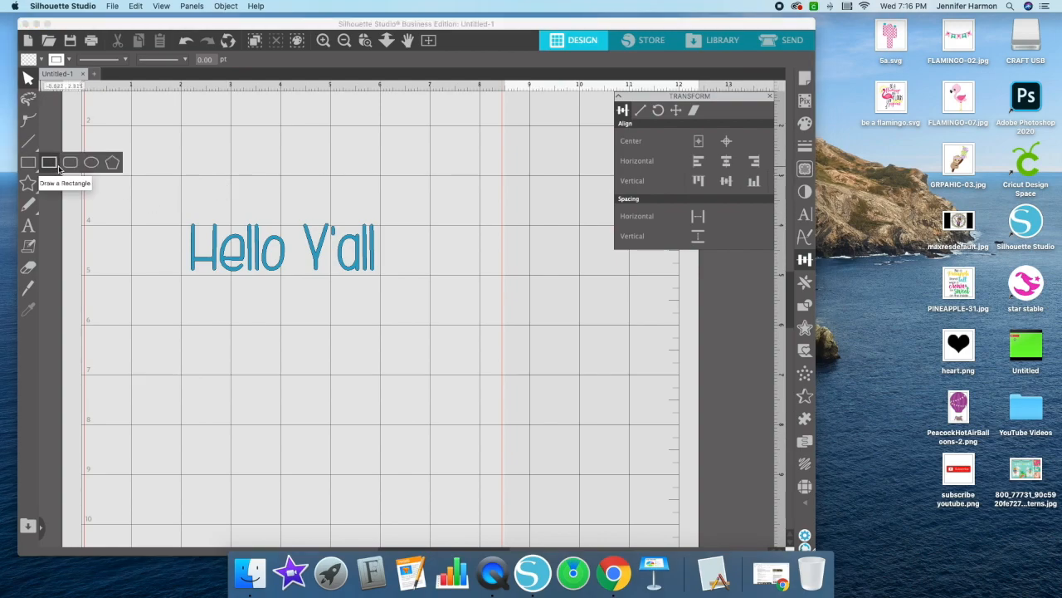
pyautogui.click(271, 243)
pyautogui.click(294, 175)
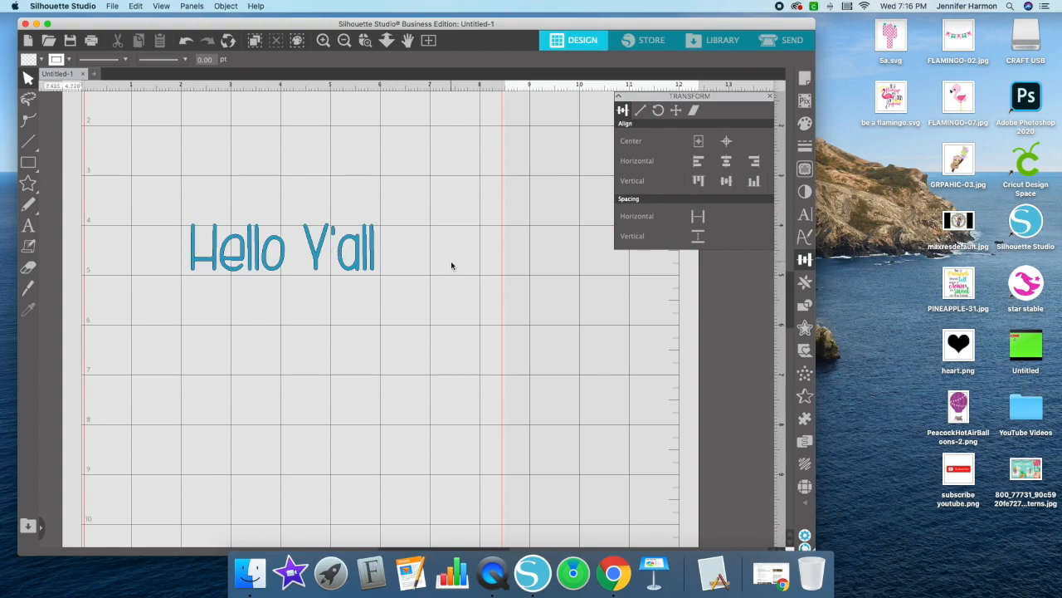
# Set the line color of the "Hello Y'all" path to black
pyautogui.click(382, 250)
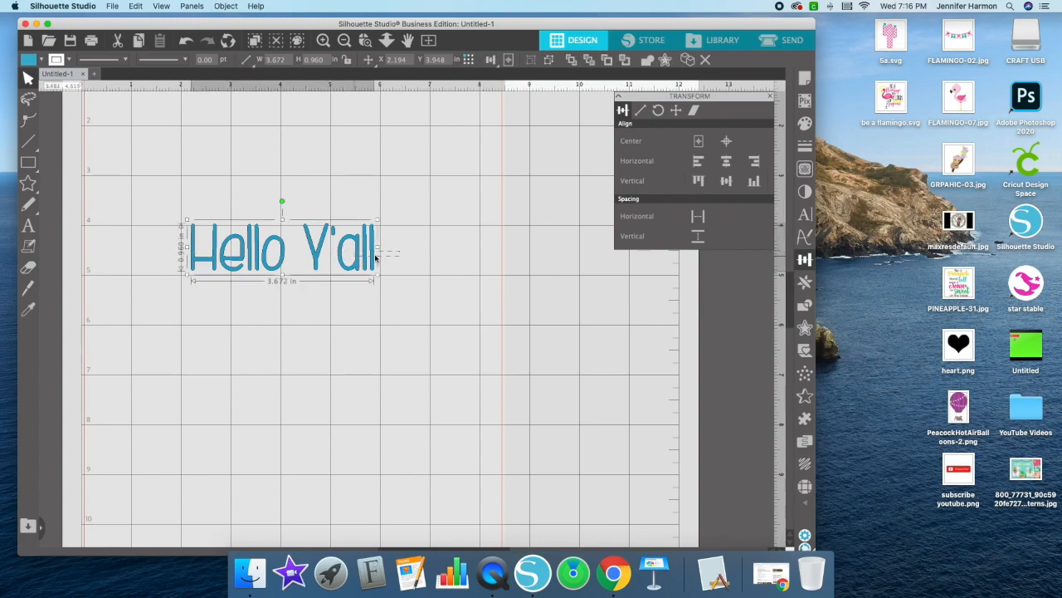
pyautogui.click(805, 146)
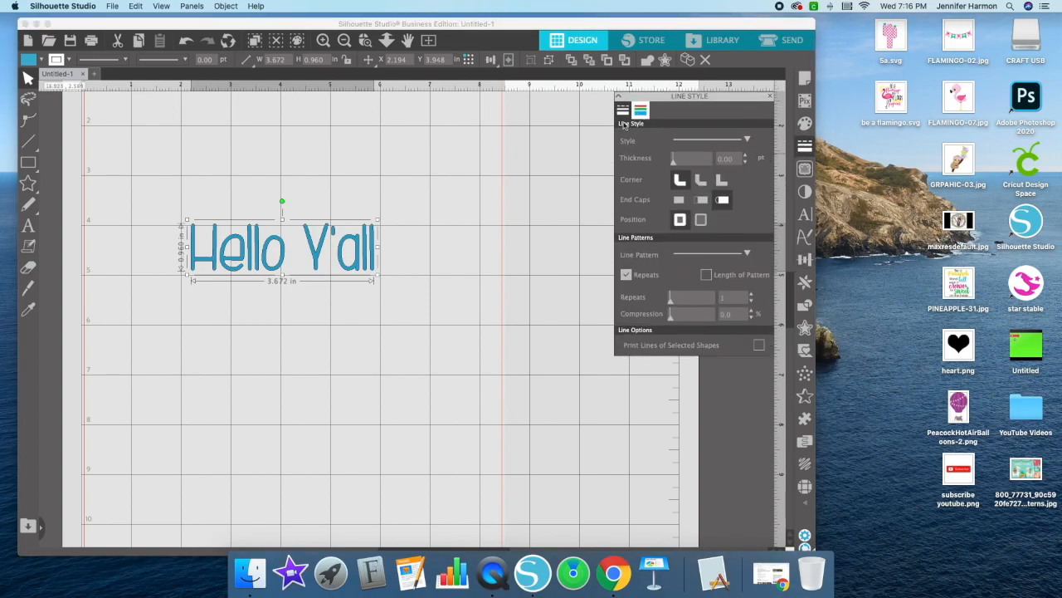
pyautogui.click(366, 40)
pyautogui.click(289, 248)
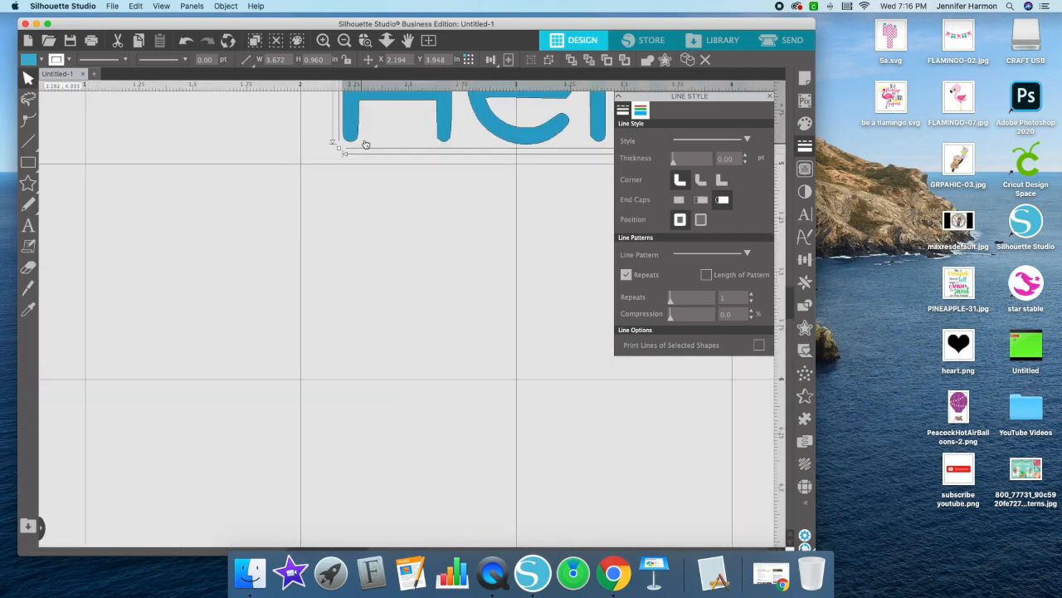
pyautogui.click(408, 41)
pyautogui.moveTo(554, 238); pyautogui.dragTo(297, 436)
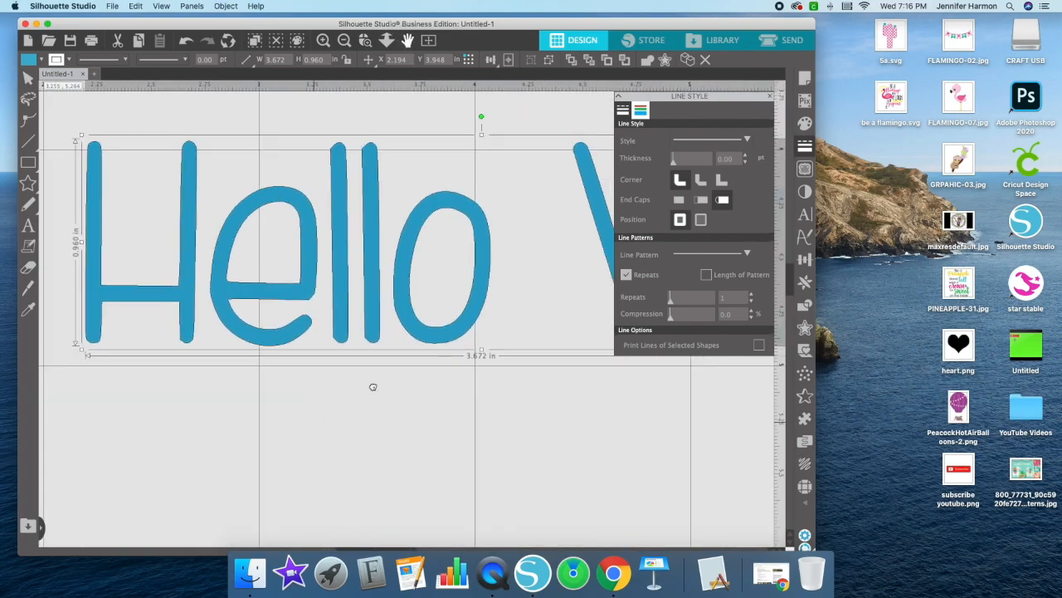
pyautogui.click(344, 41)
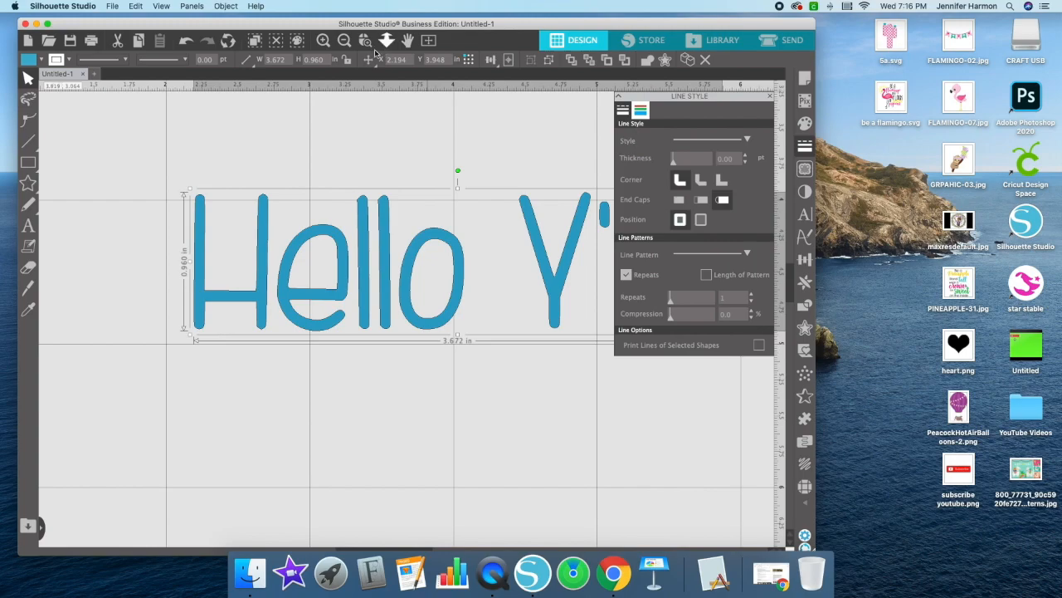
pyautogui.click(347, 44)
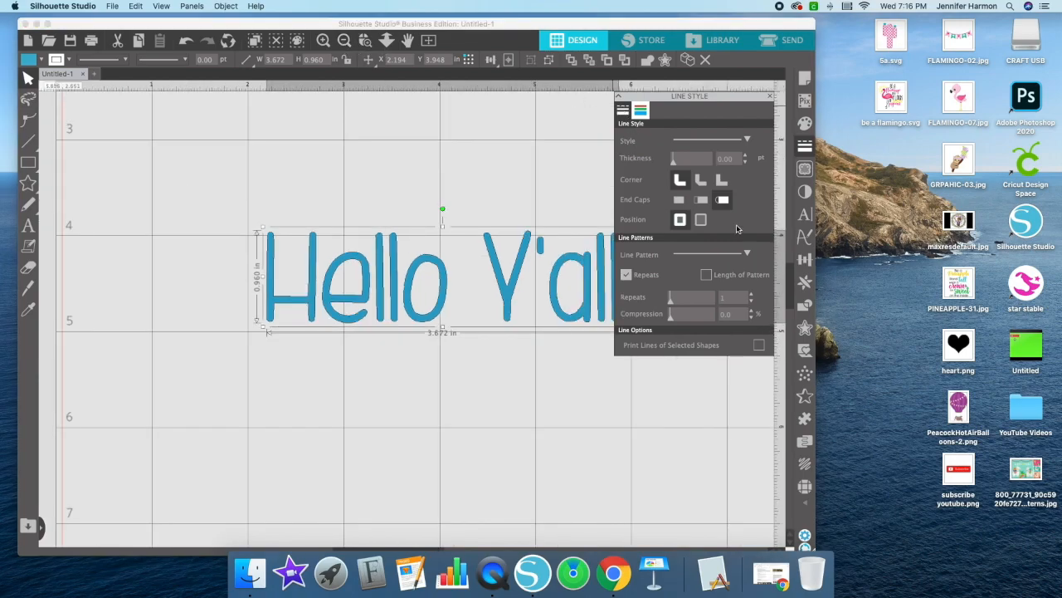
pyautogui.click(640, 112)
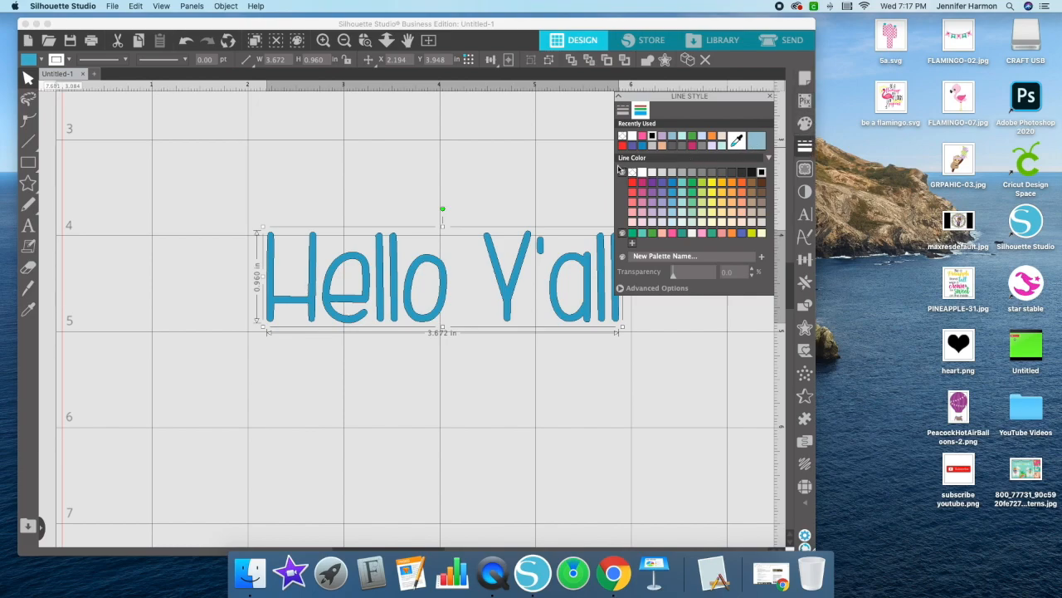
pyautogui.click(762, 173)
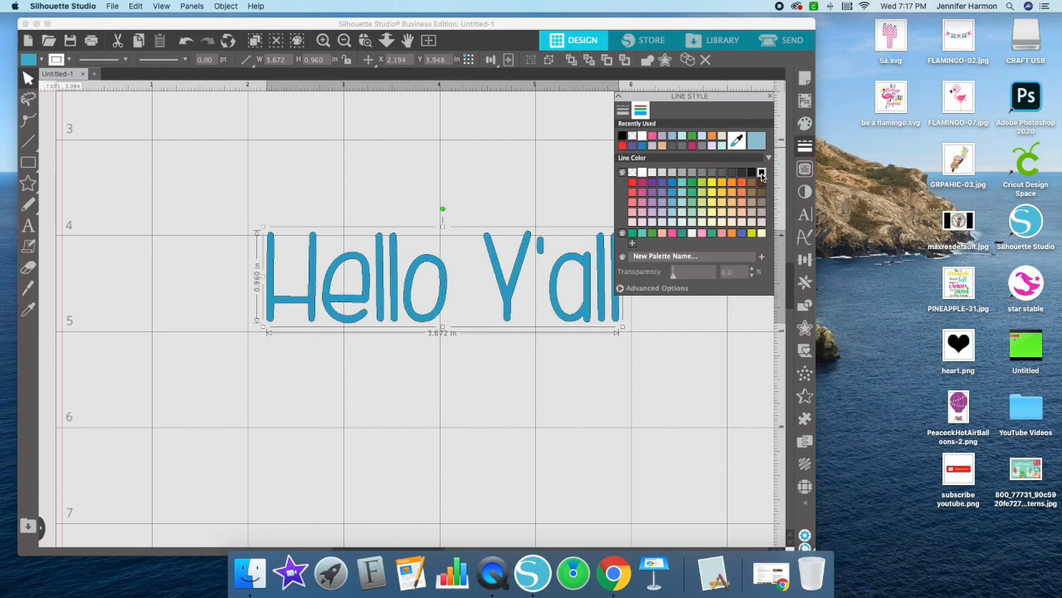
# Keep the solid line style on the "Hello Y'all" path and set its line thickness to 4.00 pt
pyautogui.click(624, 111)
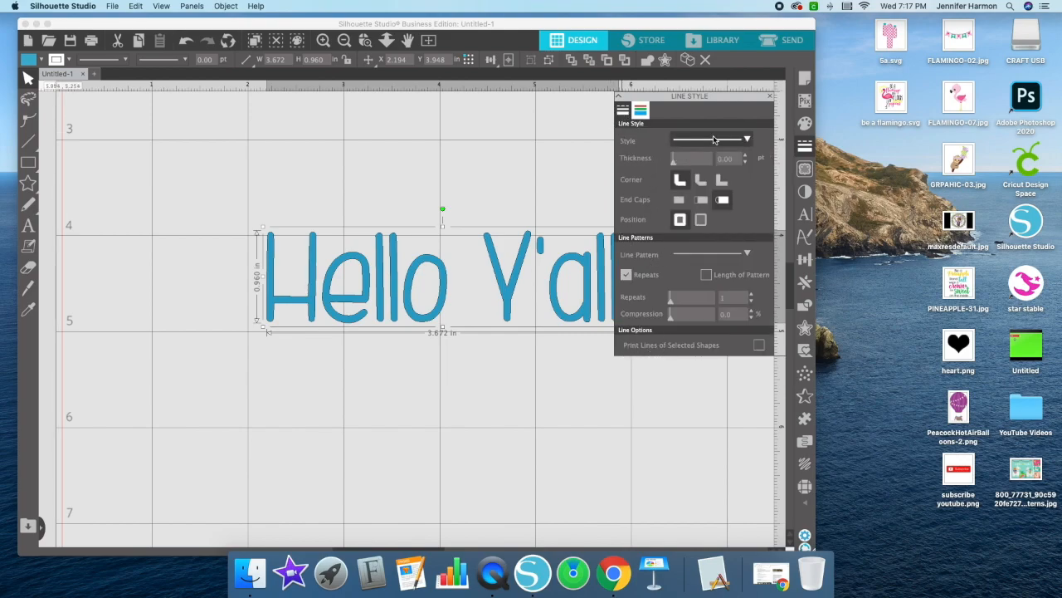
pyautogui.click(715, 139)
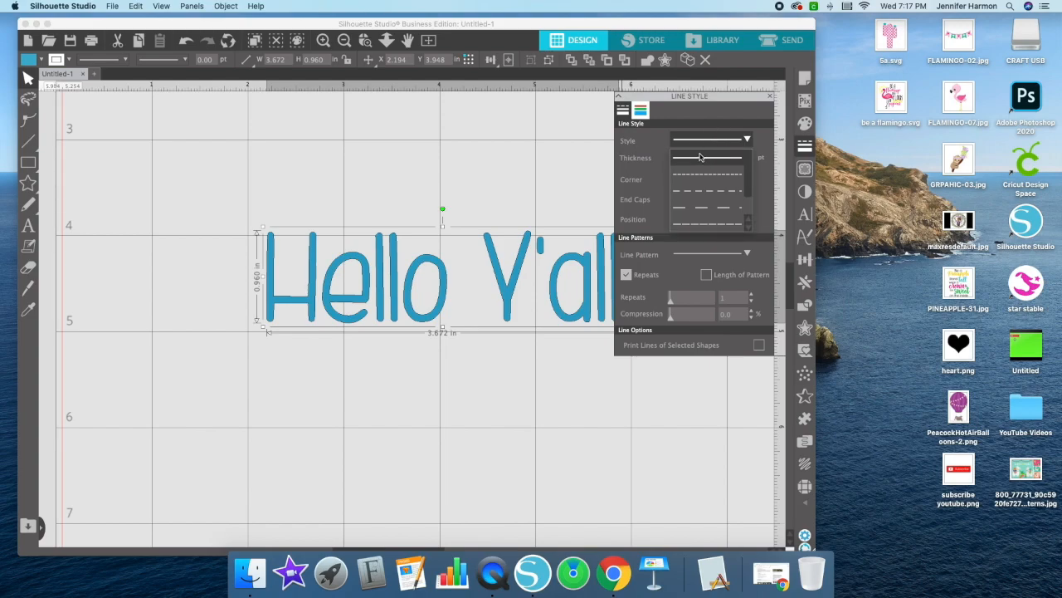
pyautogui.click(700, 157)
pyautogui.click(745, 156)
pyautogui.click(746, 156)
pyautogui.click(745, 156)
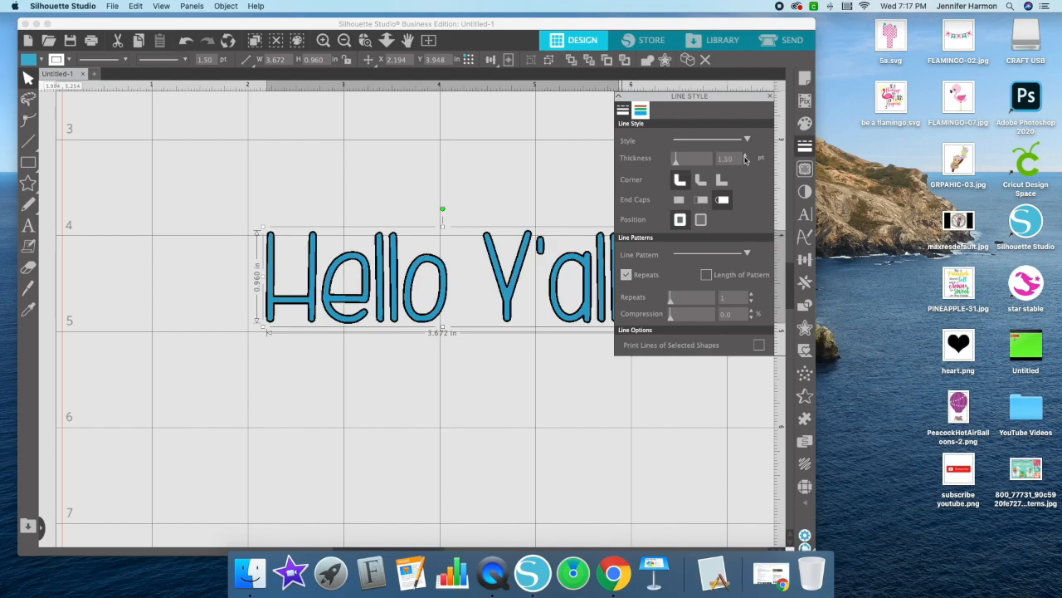
pyautogui.click(746, 157)
pyautogui.click(745, 157)
pyautogui.click(745, 157)
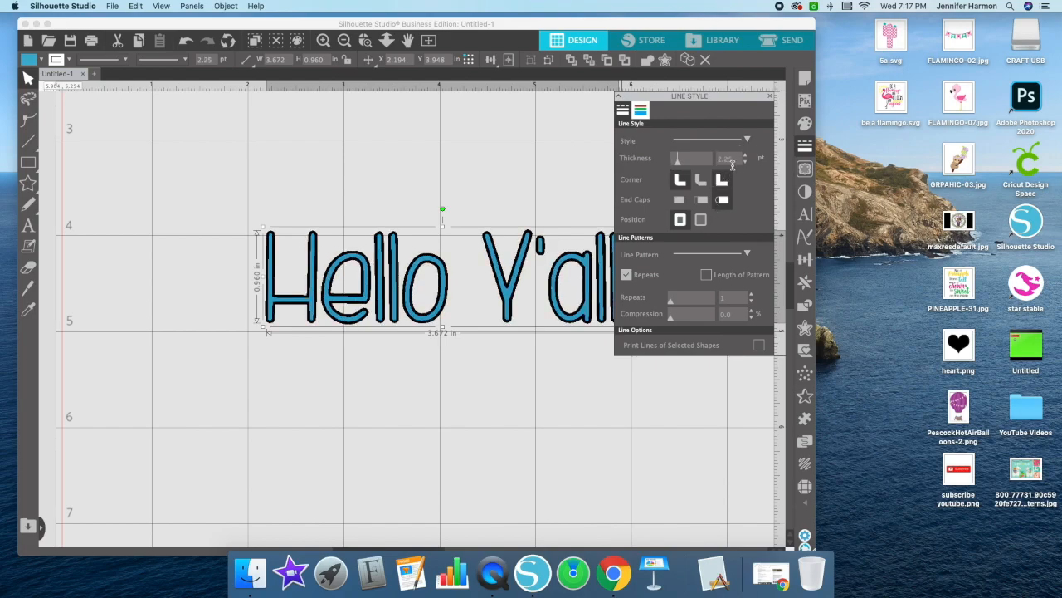
pyautogui.click(745, 156)
pyautogui.click(745, 156)
pyautogui.click(745, 156)
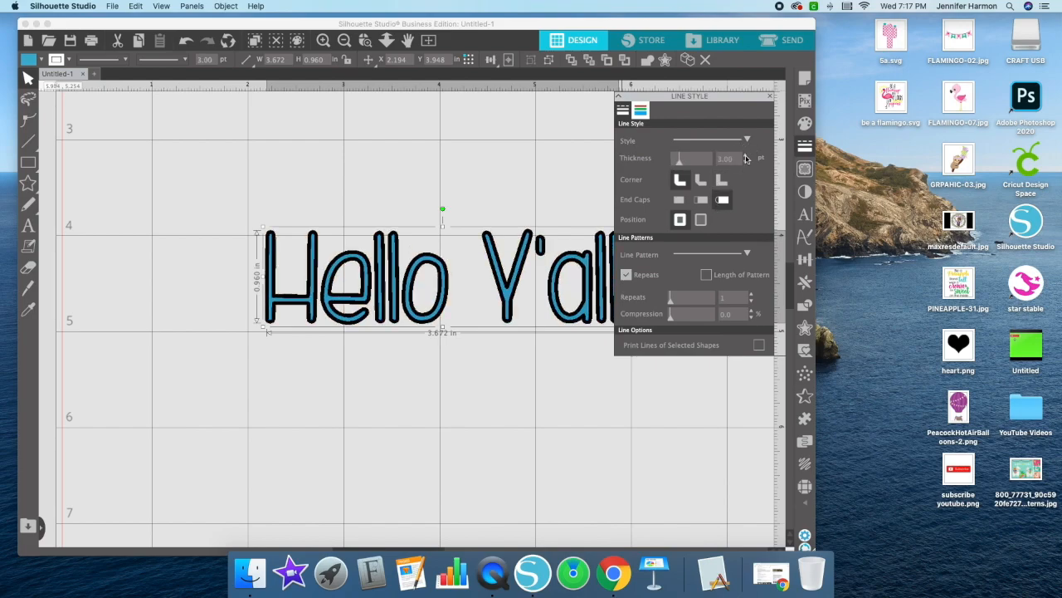
pyautogui.click(745, 157)
pyautogui.click(745, 157)
pyautogui.click(745, 157)
pyautogui.click(746, 157)
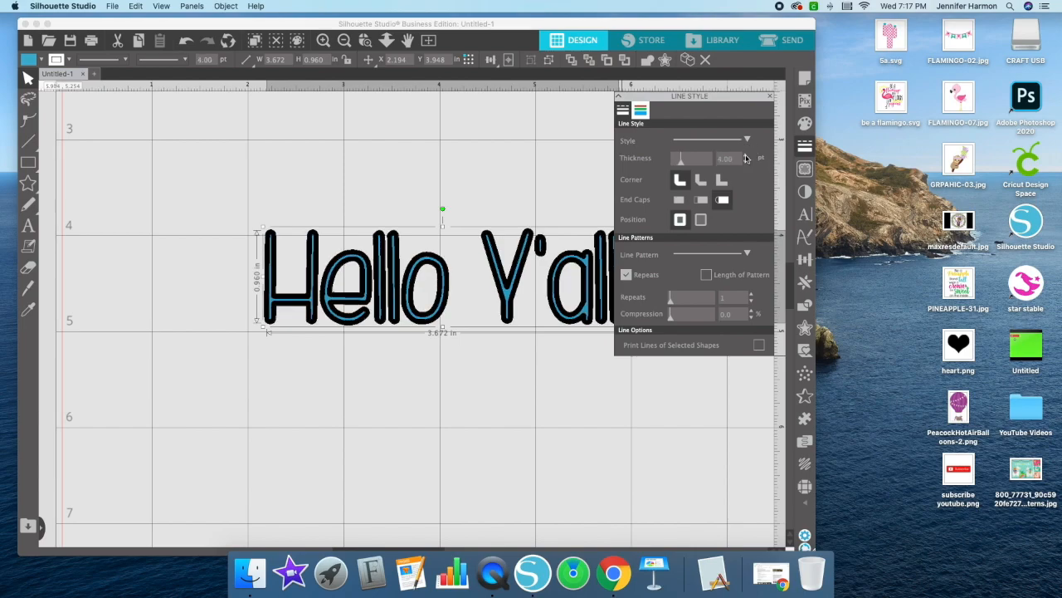
# Compare the outline in front of and behind the letter shapes, and leave it positioned behind them
pyautogui.click(700, 219)
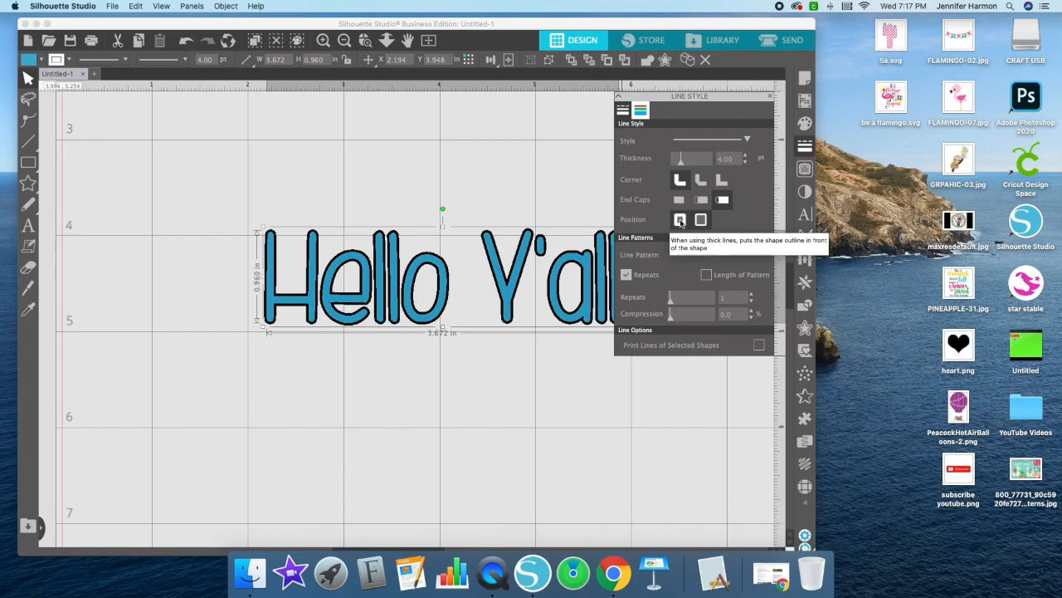
pyautogui.click(680, 221)
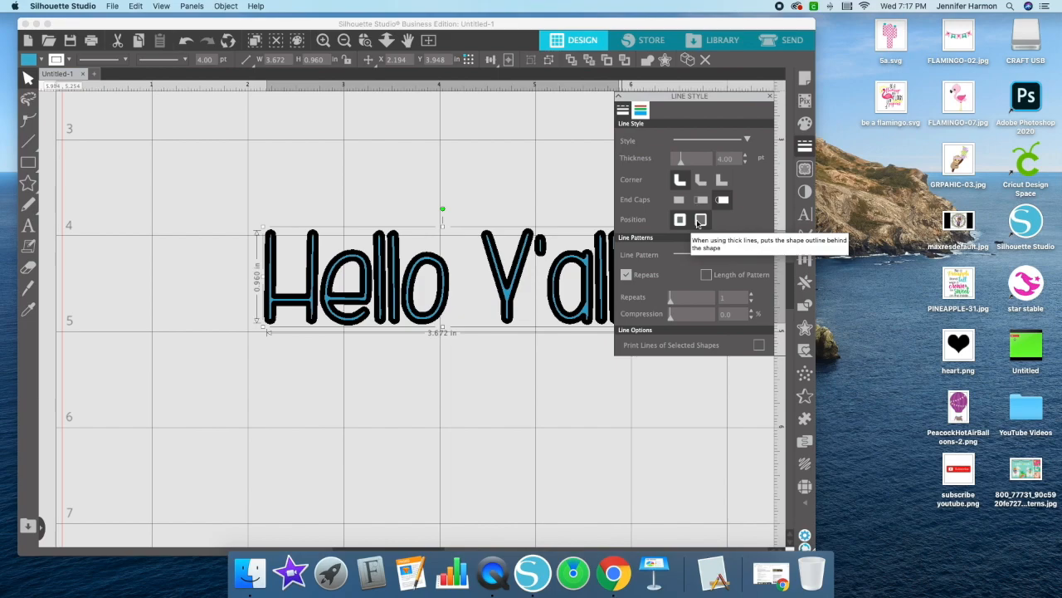
pyautogui.click(700, 220)
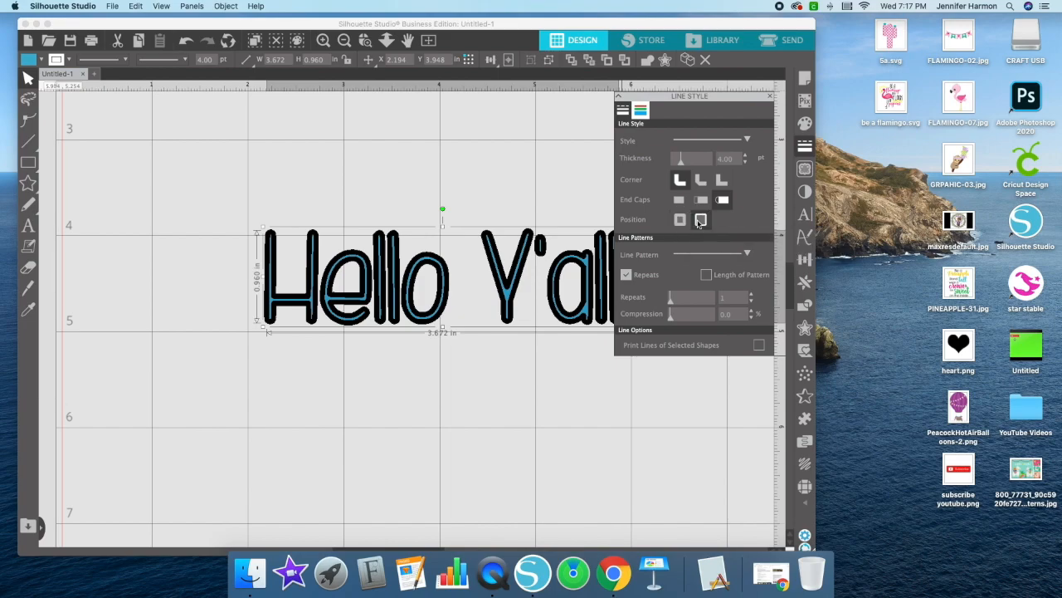
pyautogui.click(681, 220)
pyautogui.click(702, 220)
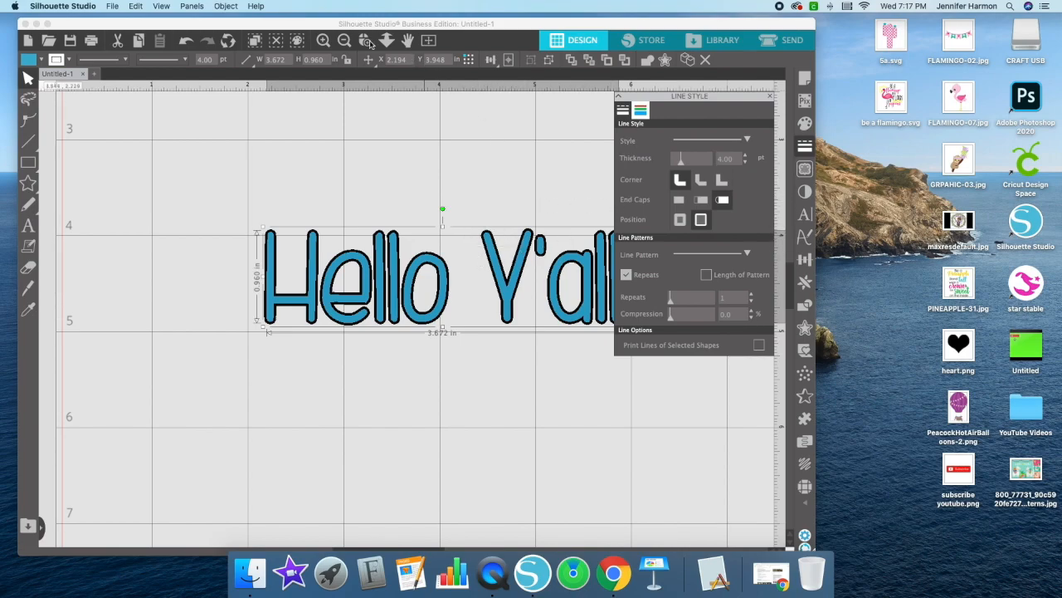
# Try the first end cap style on the letters' outline and return to the third one
pyautogui.click(323, 41)
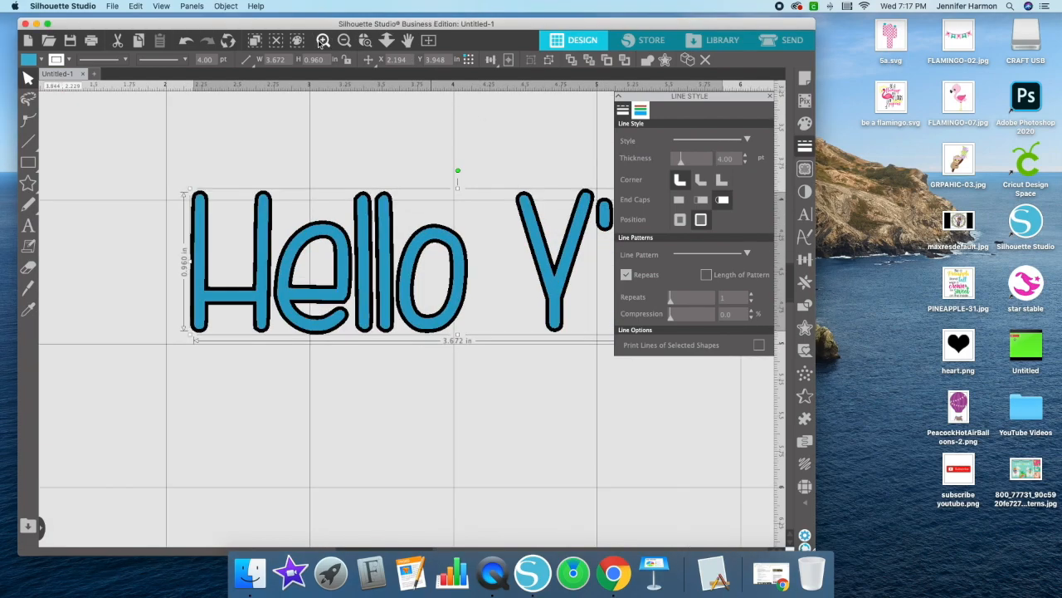
pyautogui.click(323, 41)
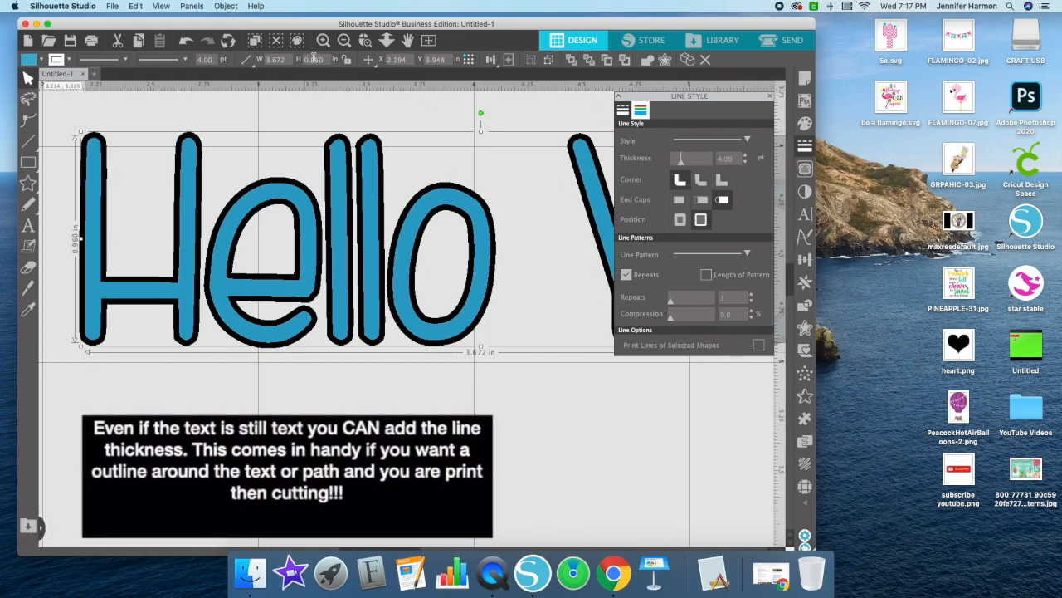
pyautogui.click(679, 199)
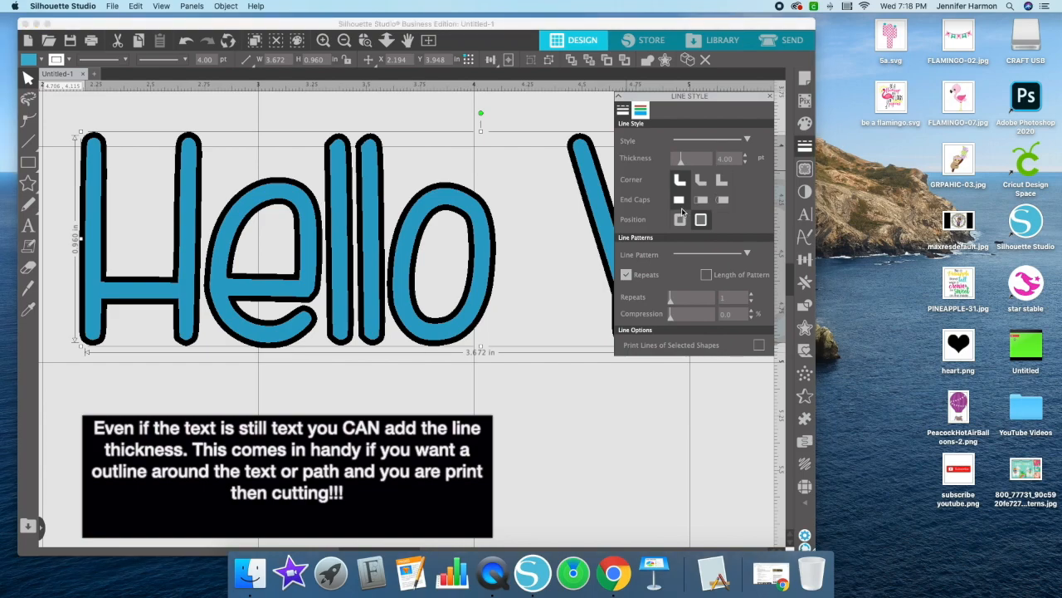
pyautogui.click(723, 200)
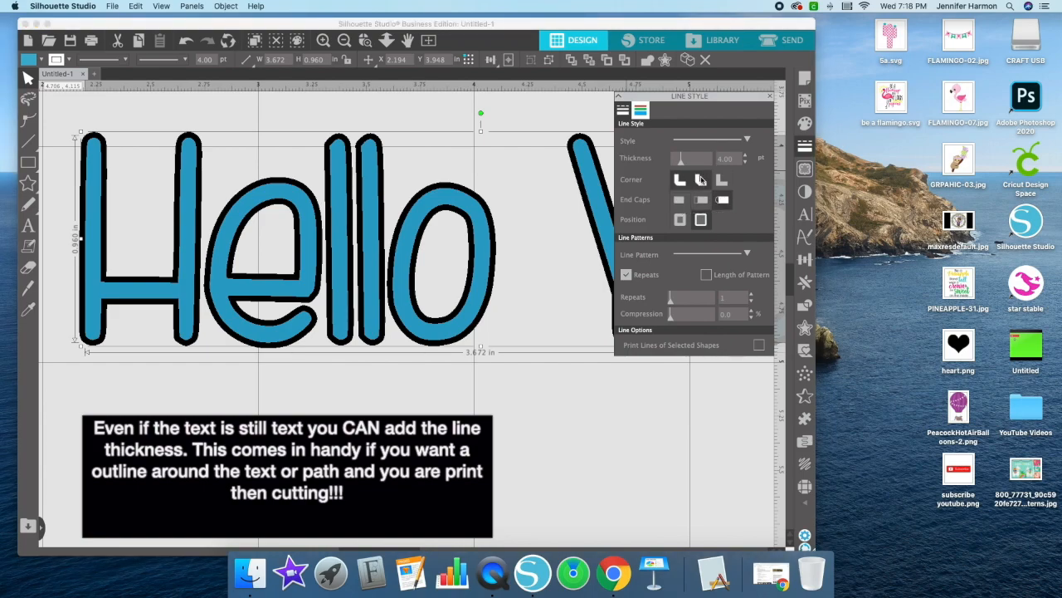
pyautogui.hscroll(1, 422, 302)
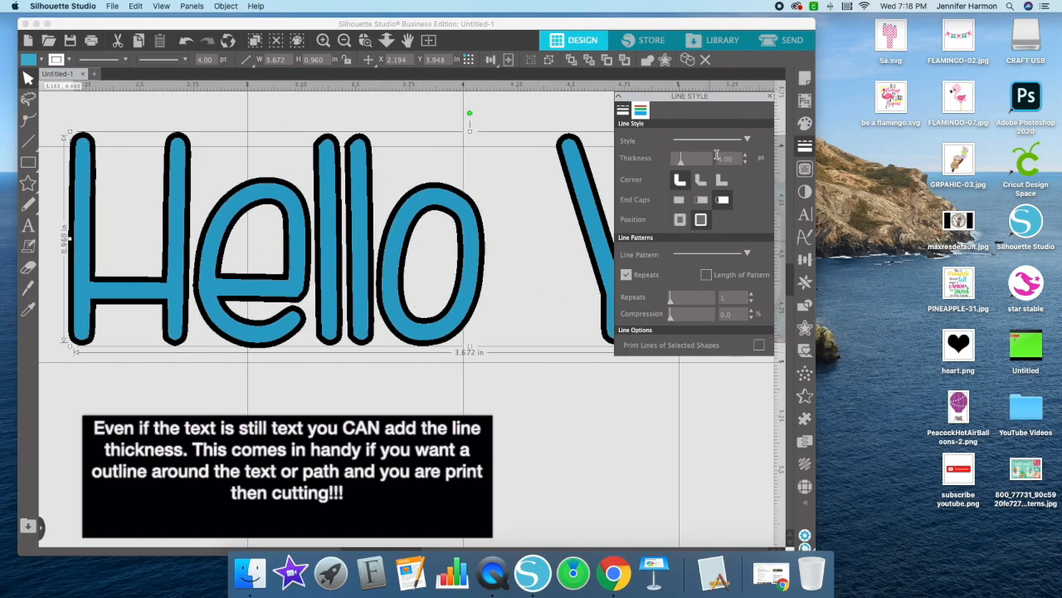
# Apply the short-dashed line style to the "Hello Y'all" outline and reduce its thickness to 0.75 pt
pyautogui.click(719, 147)
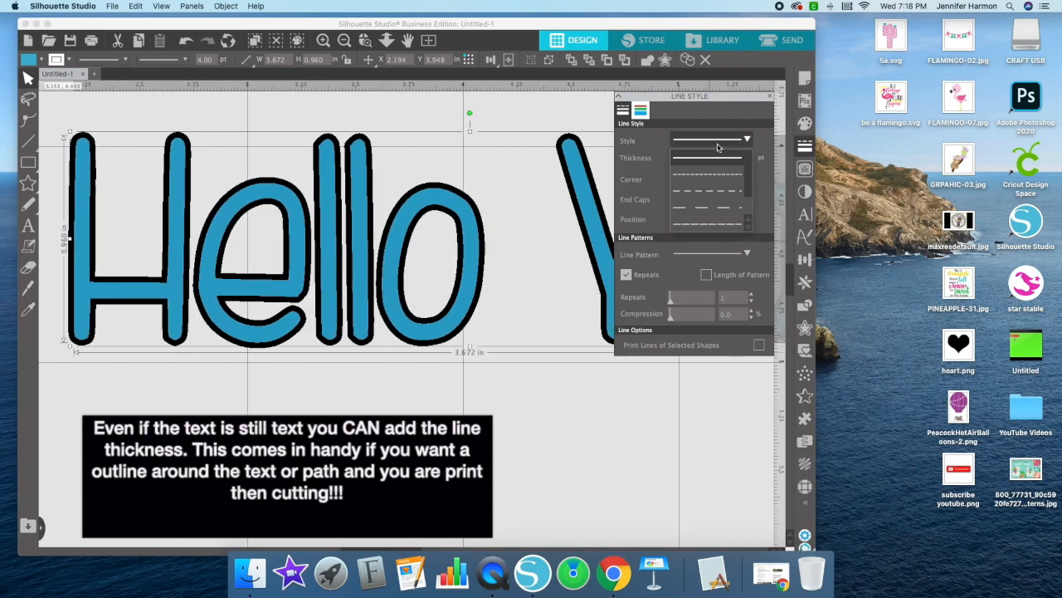
pyautogui.click(723, 176)
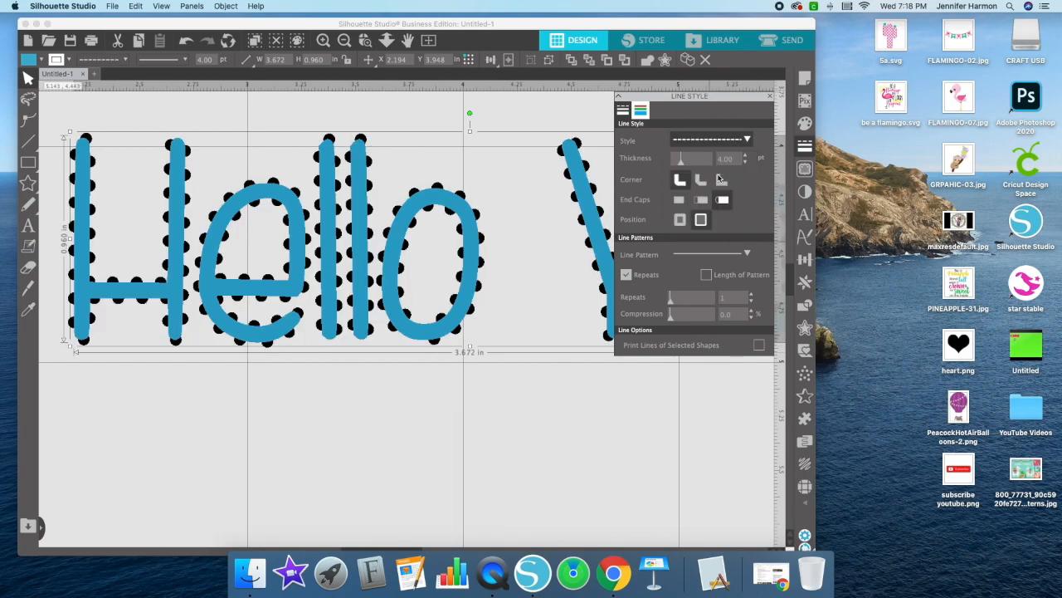
pyautogui.click(746, 166)
pyautogui.click(746, 165)
pyautogui.click(746, 165)
pyautogui.click(746, 165)
pyautogui.click(746, 165)
pyautogui.click(746, 165)
pyautogui.click(746, 165)
pyautogui.click(746, 166)
pyautogui.click(746, 165)
pyautogui.click(746, 166)
pyautogui.click(746, 165)
pyautogui.click(746, 165)
pyautogui.click(746, 165)
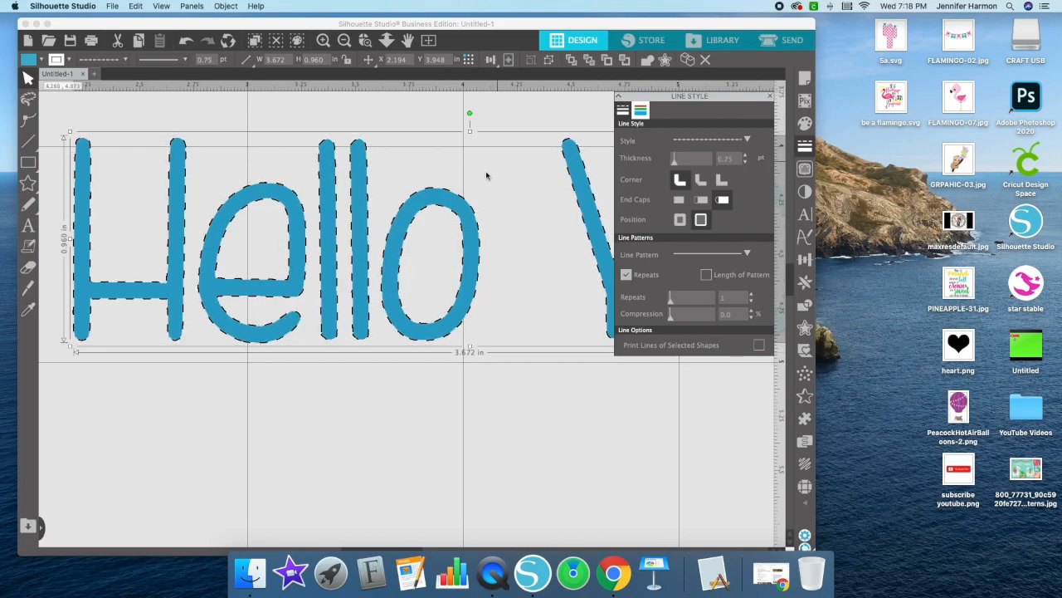
# Return the "Hello Y'all" outline to the solid line style and apply the diamond-shaped line pattern
pyautogui.click(710, 140)
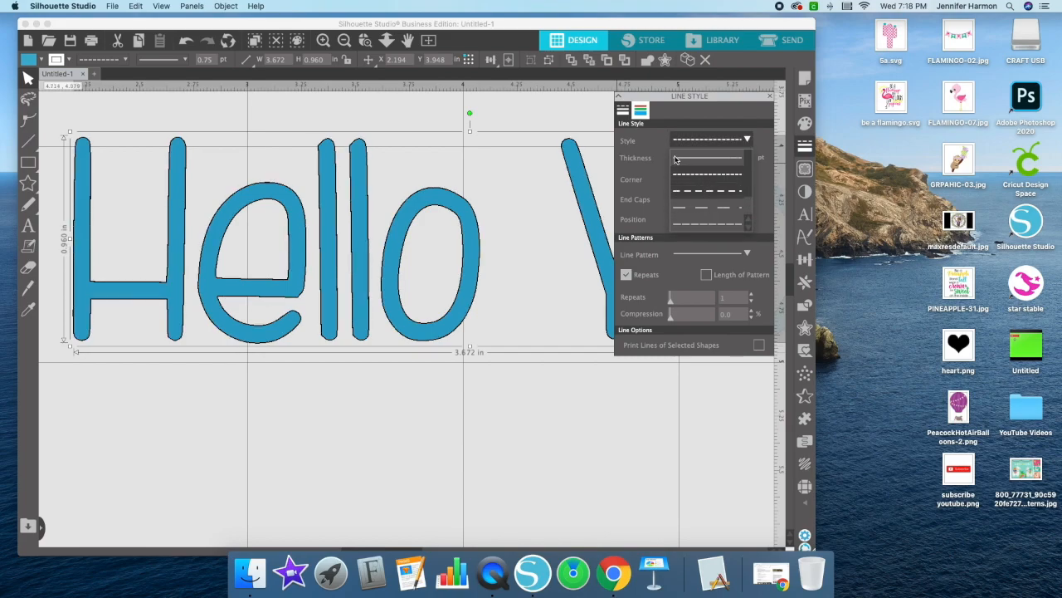
pyautogui.click(676, 159)
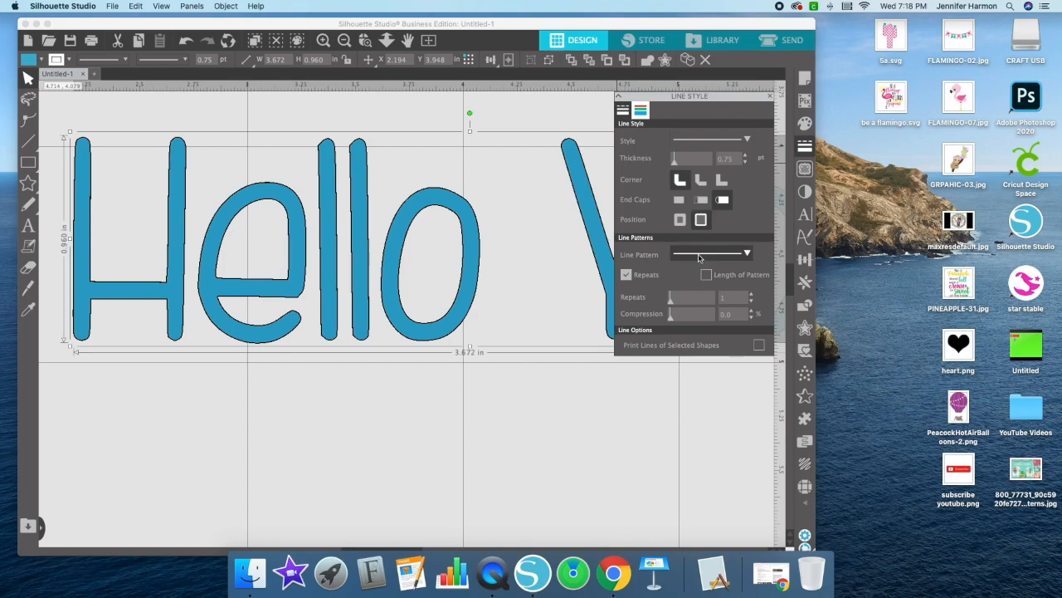
pyautogui.click(698, 258)
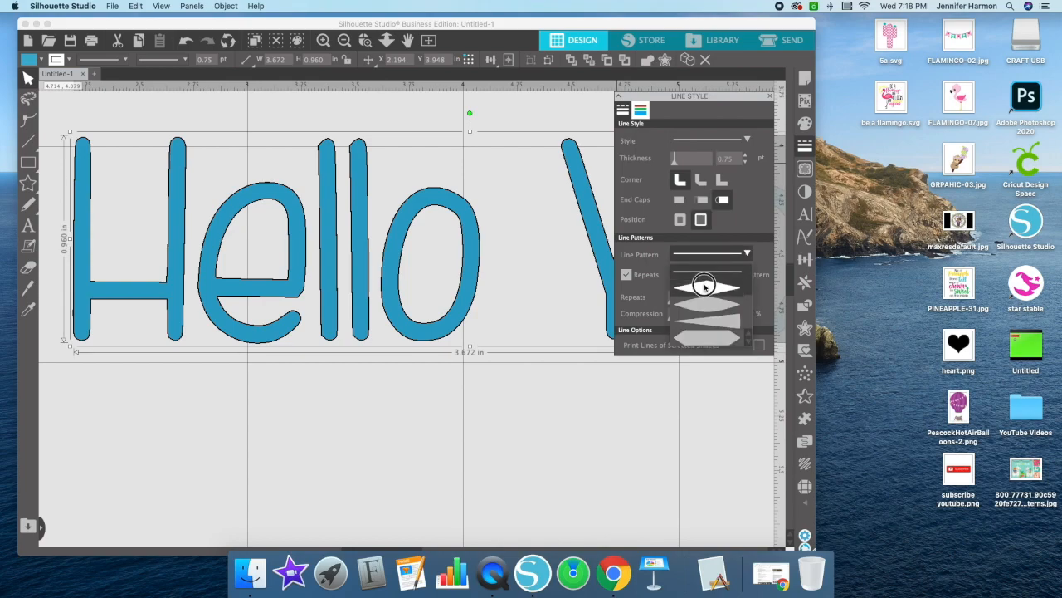
pyautogui.click(705, 287)
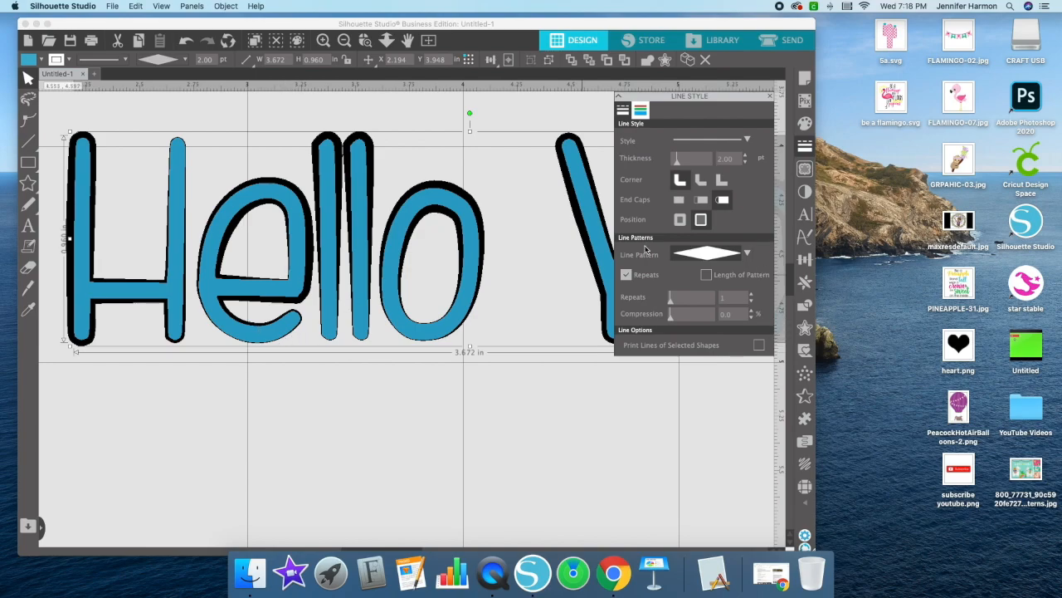
# Restore the plain line pattern on the "Hello Y'all" outline and close the line style settings
pyautogui.click(747, 252)
pyautogui.click(706, 270)
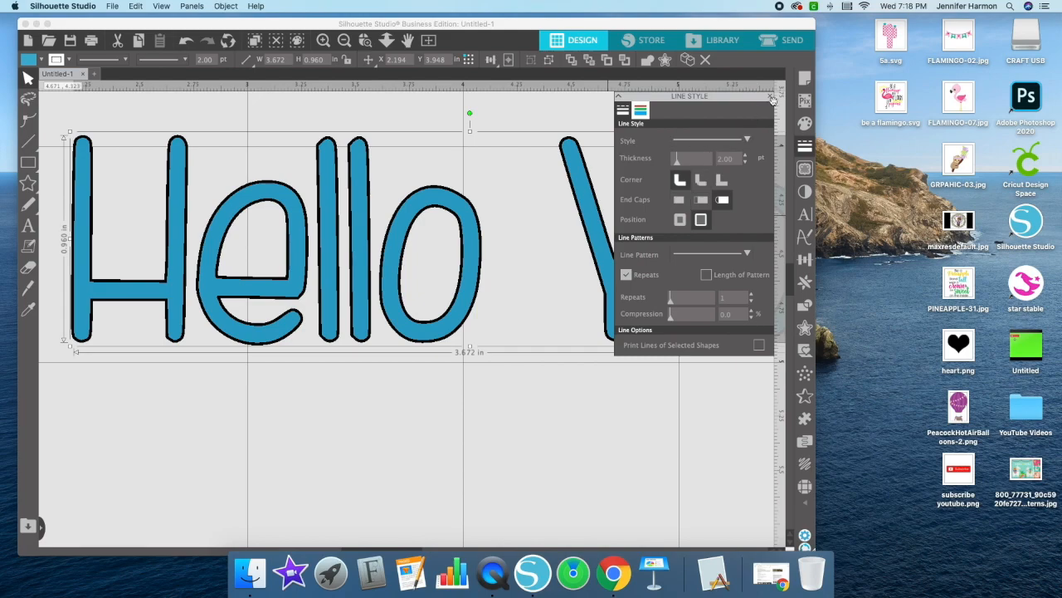
pyautogui.click(771, 99)
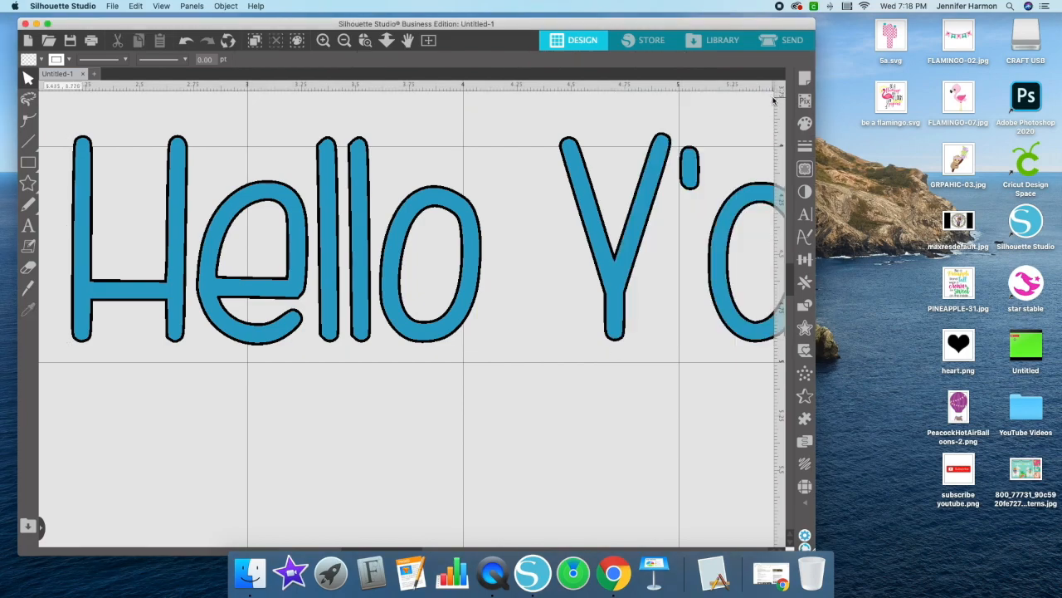
# Place a blank sticky note in the gray area to the left of the cutting mat
pyautogui.click(344, 40)
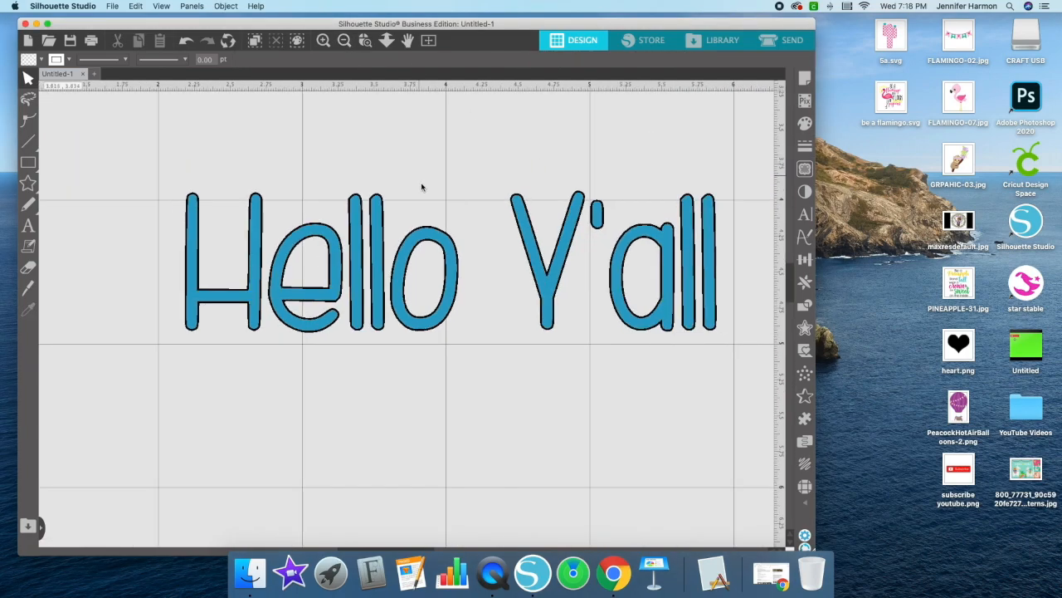
pyautogui.scroll(-2, 406, 222)
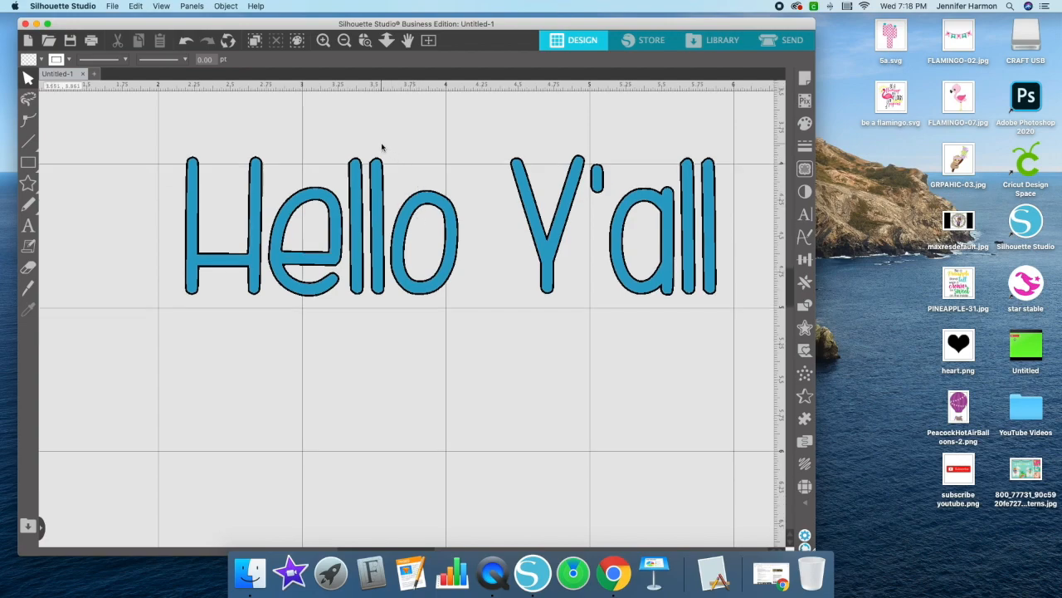
pyautogui.click(345, 41)
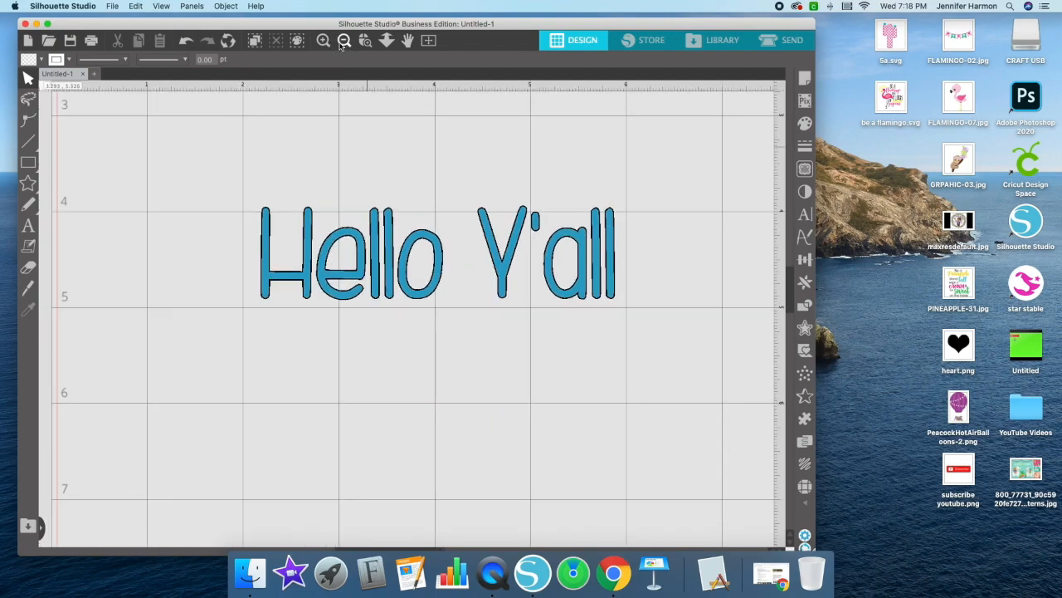
pyautogui.click(345, 41)
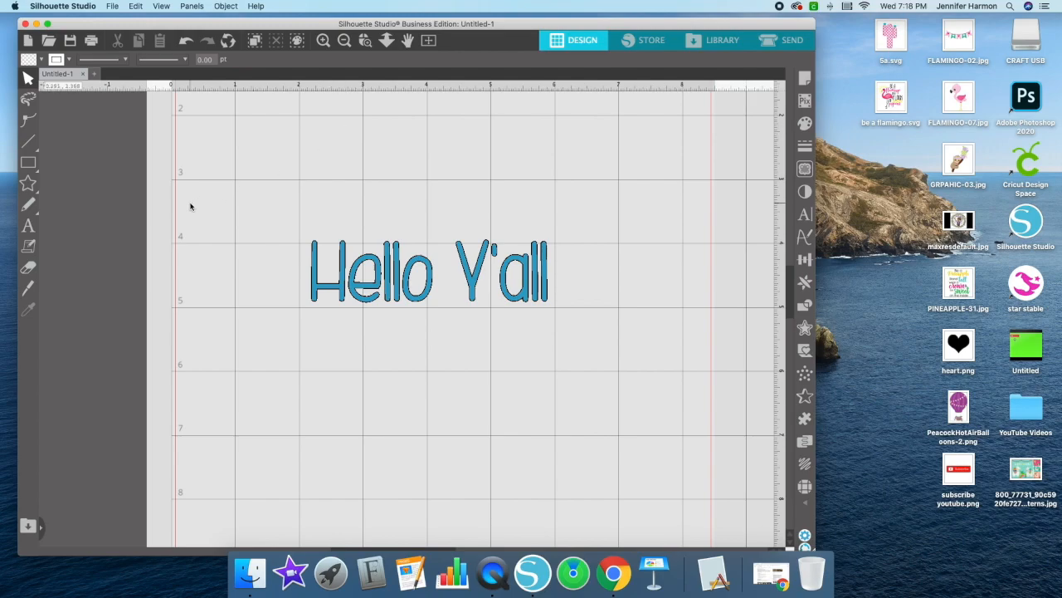
pyautogui.click(363, 292)
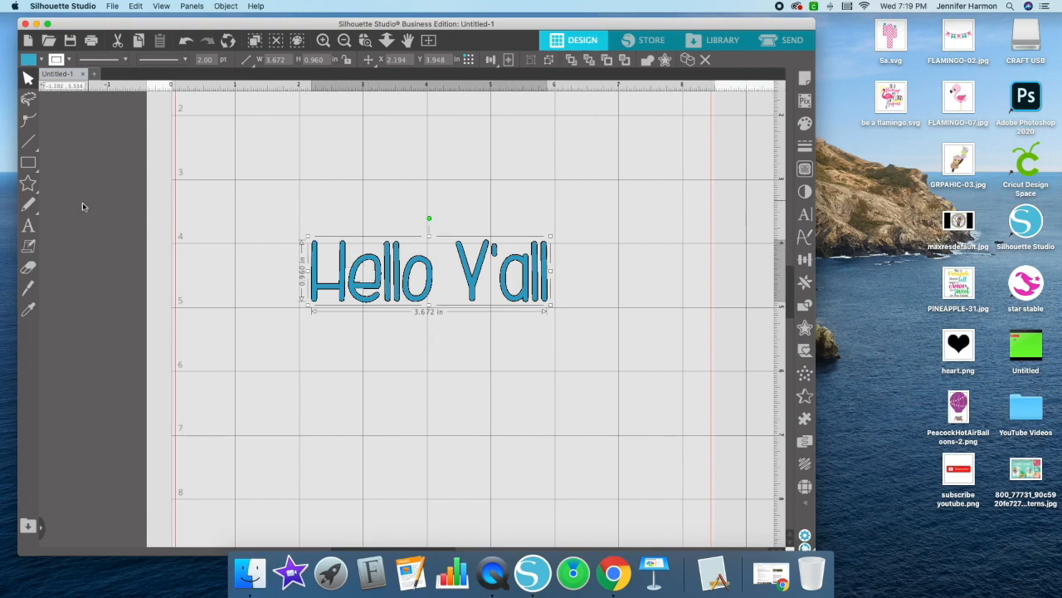
pyautogui.click(407, 40)
pyautogui.moveTo(89, 172); pyautogui.dragTo(556, 242)
pyautogui.click(29, 247)
pyautogui.click(327, 221)
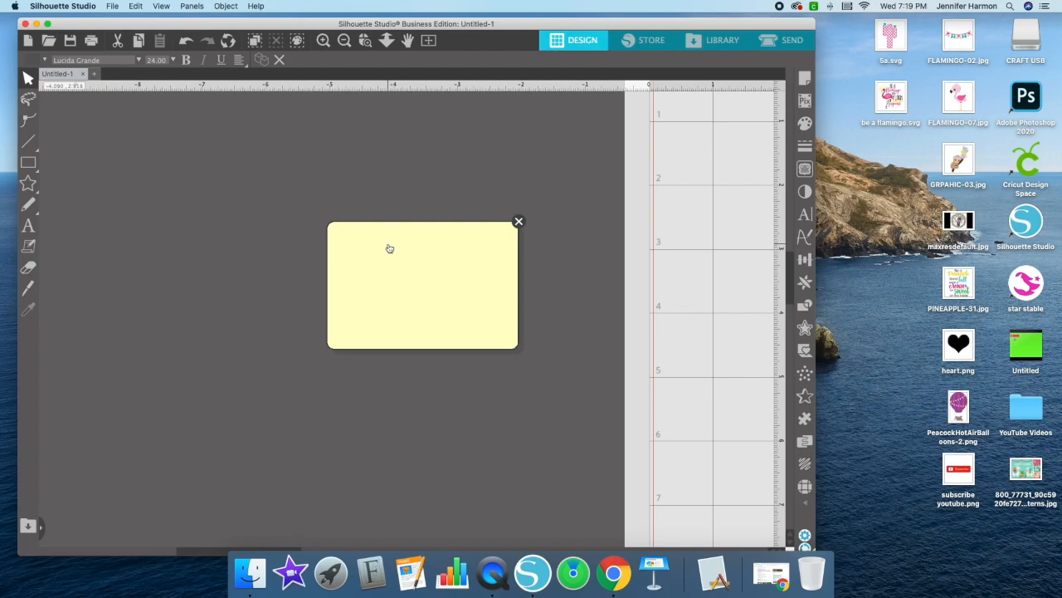
# Enter "KL Simply Sunday - Font" as the text of the sticky note
pyautogui.write('kL')
pyautogui.press('BackSpace')
pyautogui.press('BackSpace')
pyautogui.write('Kl')
pyautogui.press('BackSpace')
pyautogui.write('L Simply Sunday - Font')
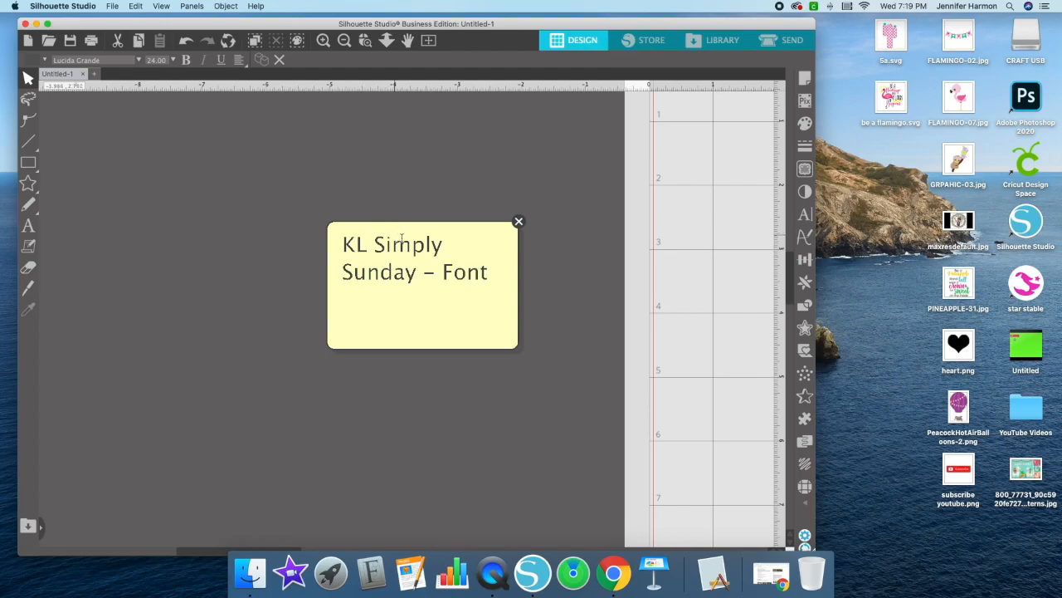
# Correct "Simply" to "Simple" in the sticky note and finish editing it
pyautogui.click(553, 272)
pyautogui.doubleClick(483, 247)
pyautogui.press('BackSpace')
pyautogui.write('e')
pyautogui.click(593, 276)
# Move the "Hello Y'all" path to the page's upper-left corner, about 0.3 in from the left edge and 0.45 in from the top
pyautogui.click(344, 41)
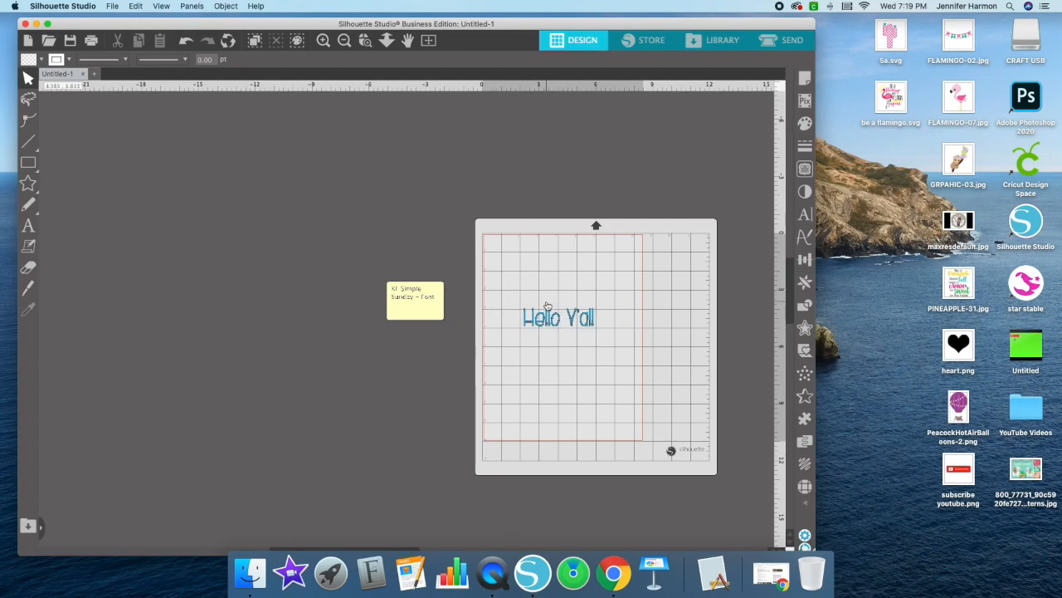
pyautogui.click(425, 299)
pyautogui.click(422, 263)
pyautogui.click(423, 298)
pyautogui.click(423, 255)
pyautogui.moveTo(538, 316); pyautogui.dragTo(503, 247)
pyautogui.click(517, 285)
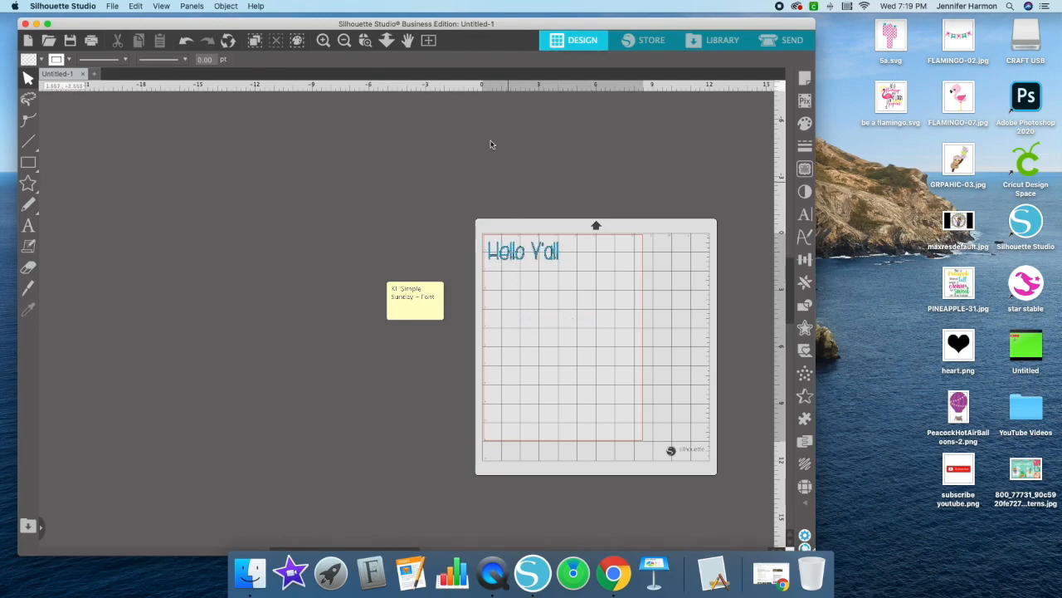
pyautogui.click(367, 38)
pyautogui.click(518, 234)
pyautogui.click(518, 238)
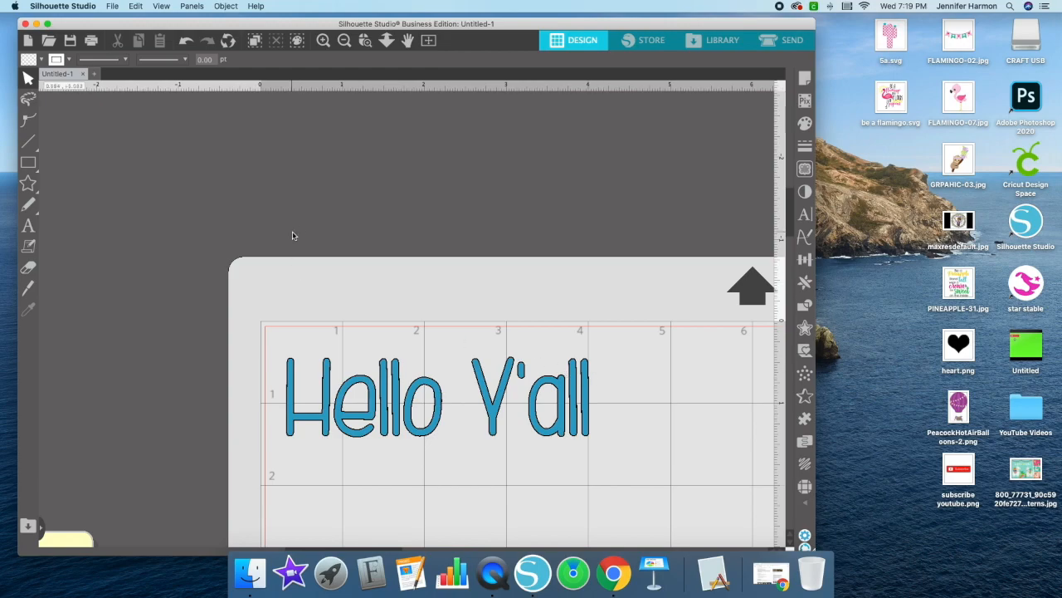
pyautogui.click(343, 42)
pyautogui.click(344, 43)
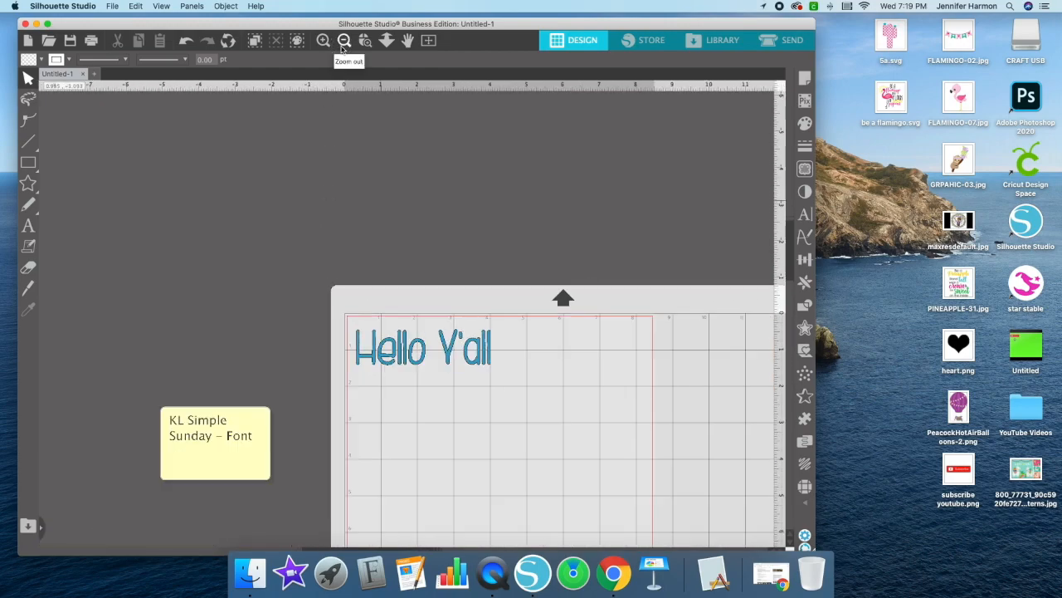
# Move the "KL Simple Sunday - Font" sticky note up into the gray area above and left of the mat, then finish editing it
pyautogui.scroll(-1, 357, 131)
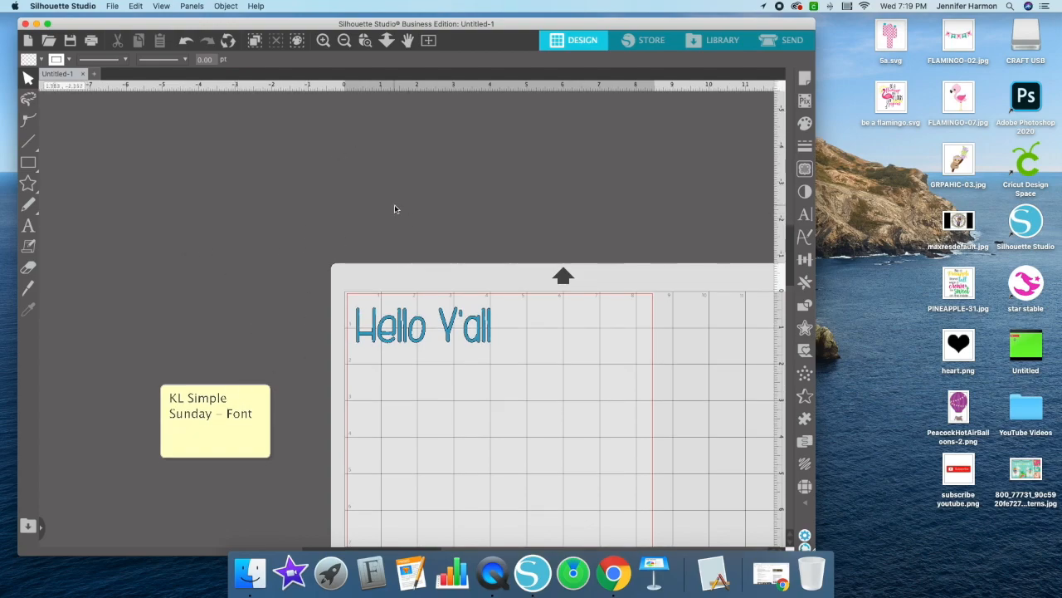
pyautogui.doubleClick(208, 400)
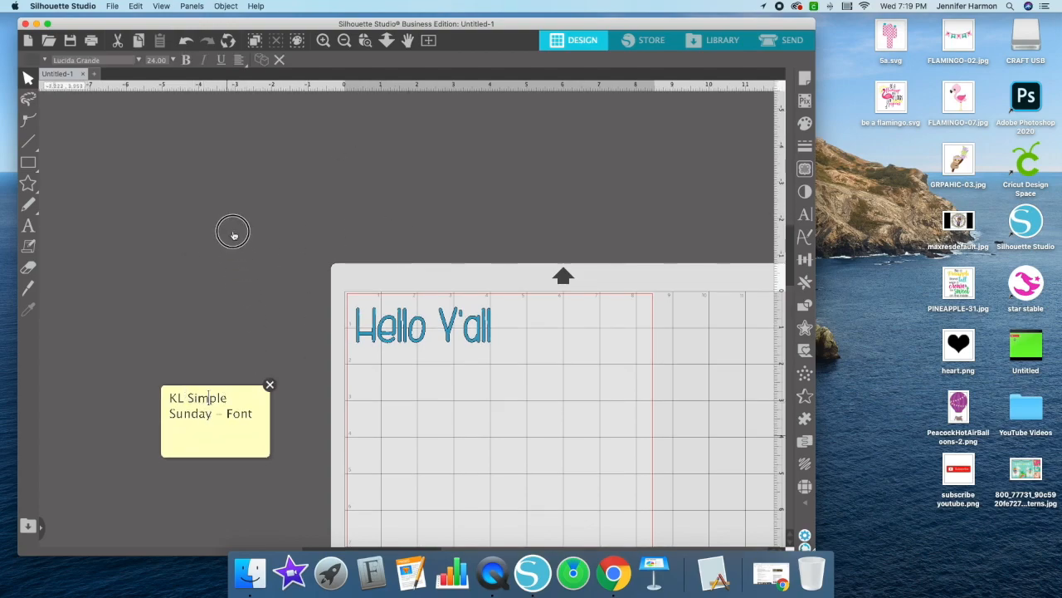
pyautogui.moveTo(228, 438); pyautogui.dragTo(233, 235)
pyautogui.click(259, 313)
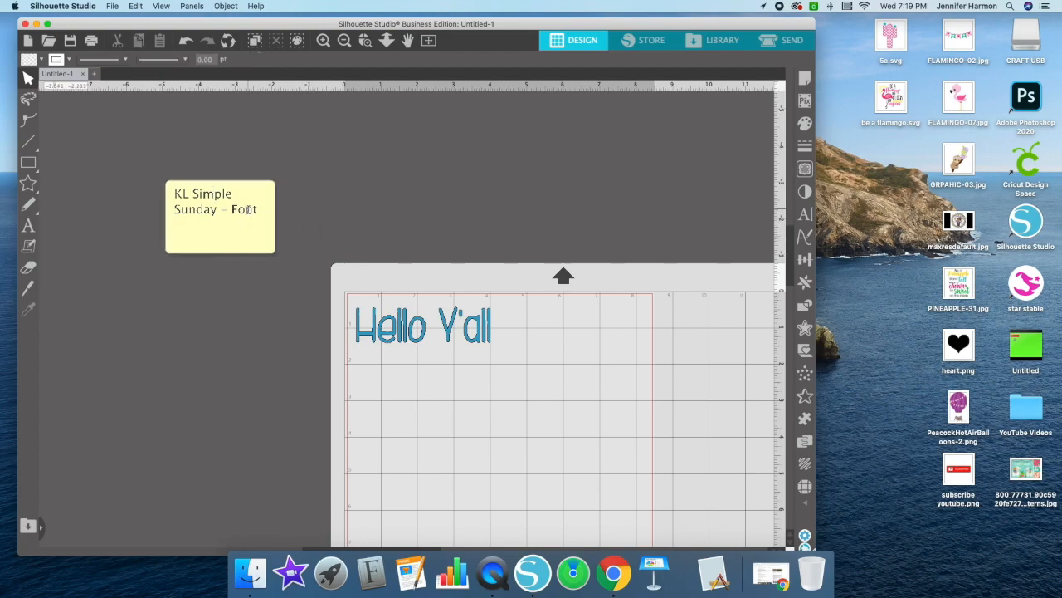
pyautogui.click(246, 209)
pyautogui.click(327, 231)
# View the Simple cut settings for sending the design to the cutter, then return to the design view
pyautogui.hscroll(3, 494, 243)
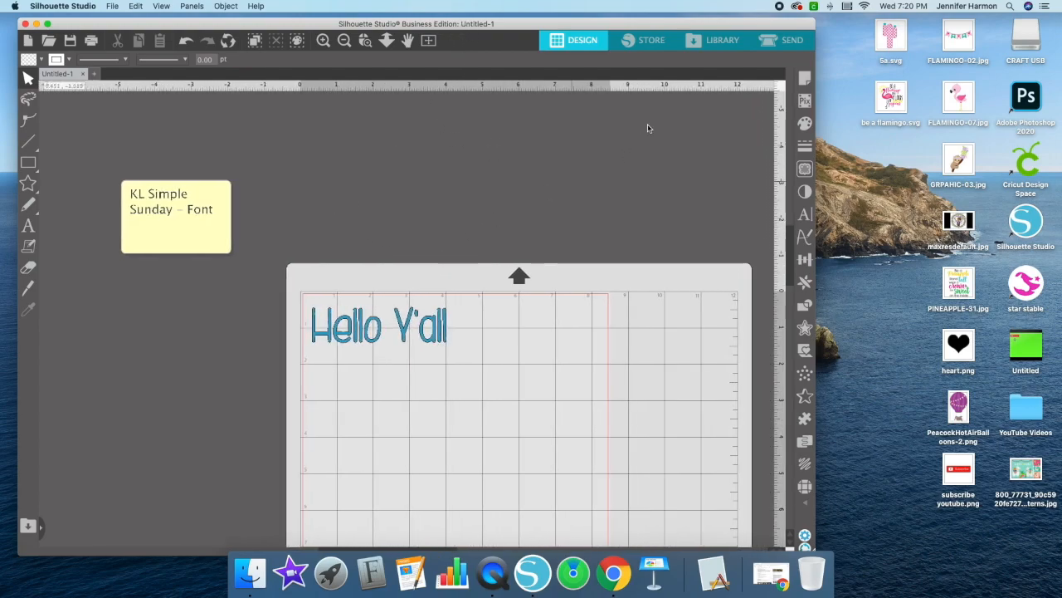
pyautogui.click(762, 50)
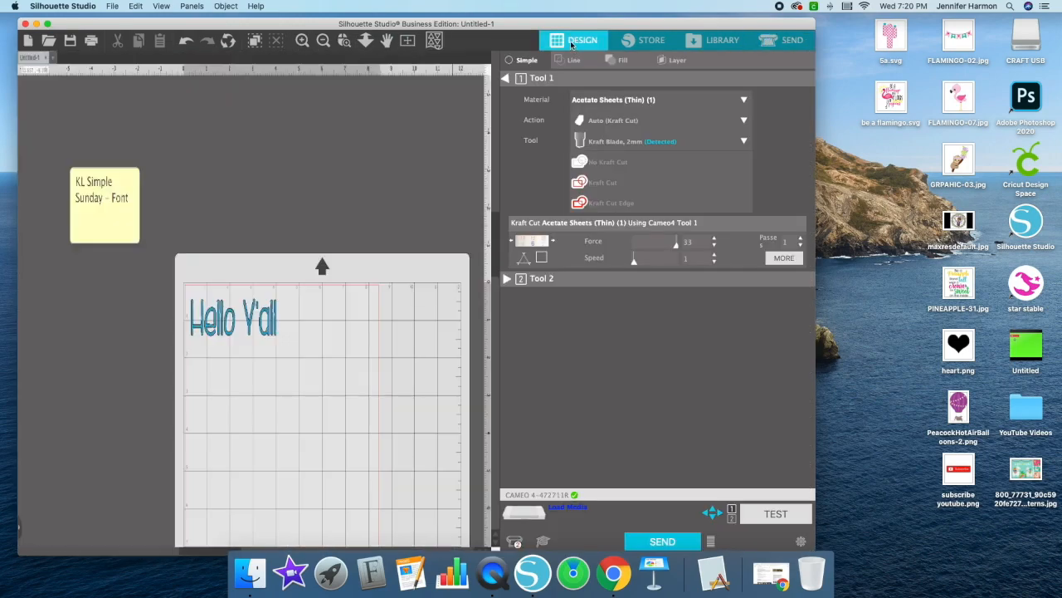
pyautogui.click(571, 44)
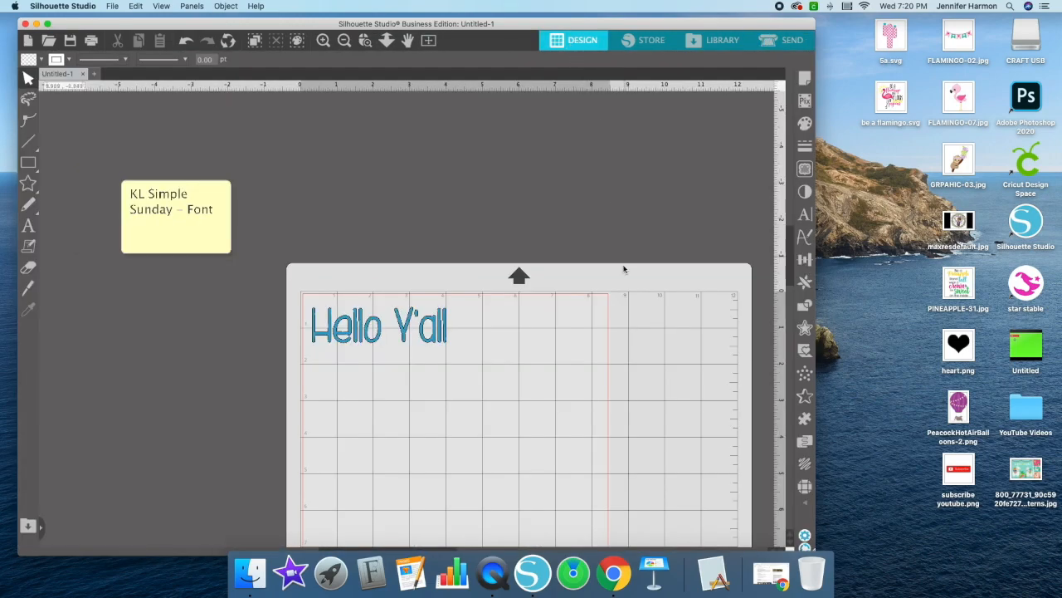
# Switch to Chrome, search for "silhouette studio comparison chart" in a new tab, and open Silhouette America's Software Features Comparison Chart page
pyautogui.click(614, 573)
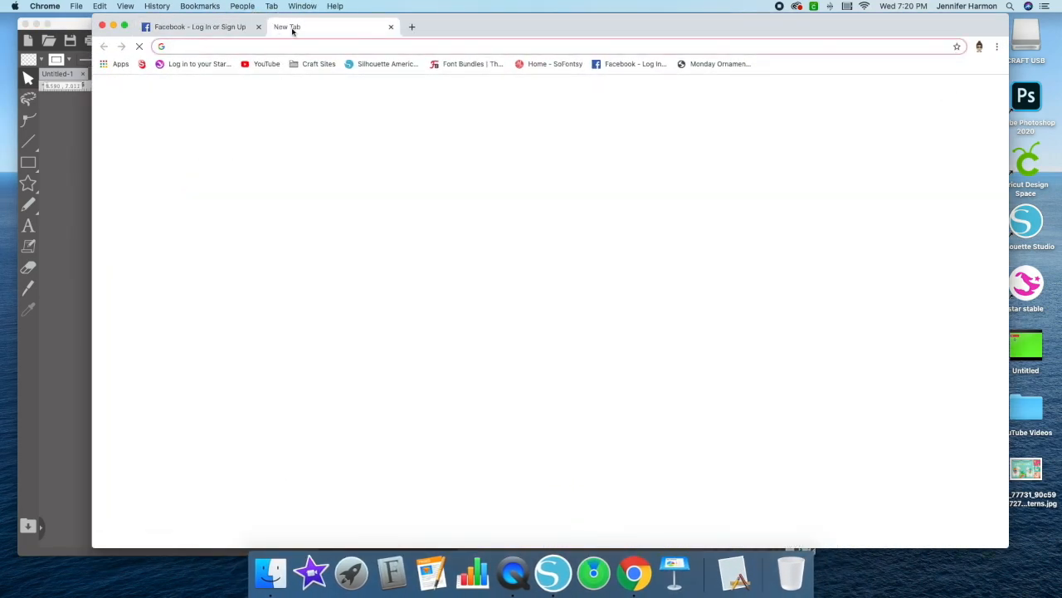
pyautogui.write('www.si')
pyautogui.press('BackSpace')
pyautogui.press('BackSpace')
pyautogui.press('BackSpace')
pyautogui.press('BackSpace')
pyautogui.press('BackSpace')
pyautogui.press('BackSpace')
pyautogui.press('BackSpace')
pyautogui.write('silhouette stud')
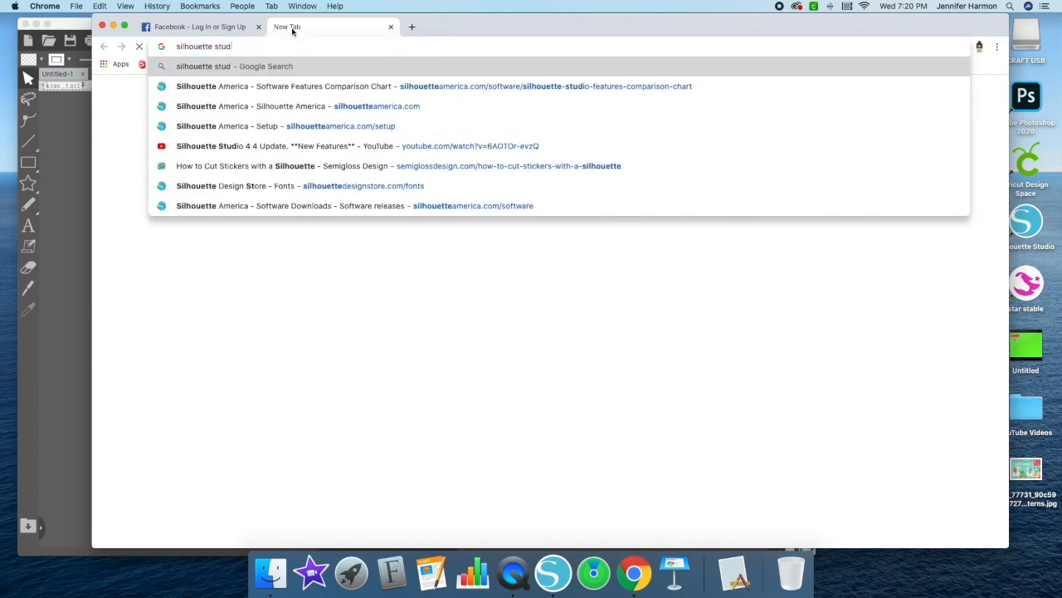
pyautogui.write('io comparison cha')
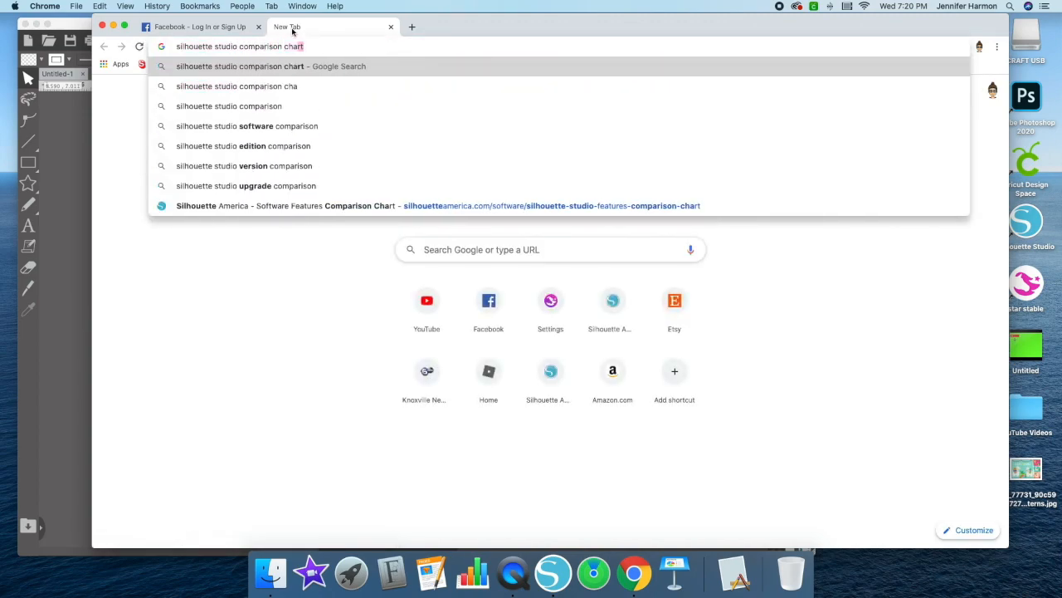
pyautogui.press('Return')
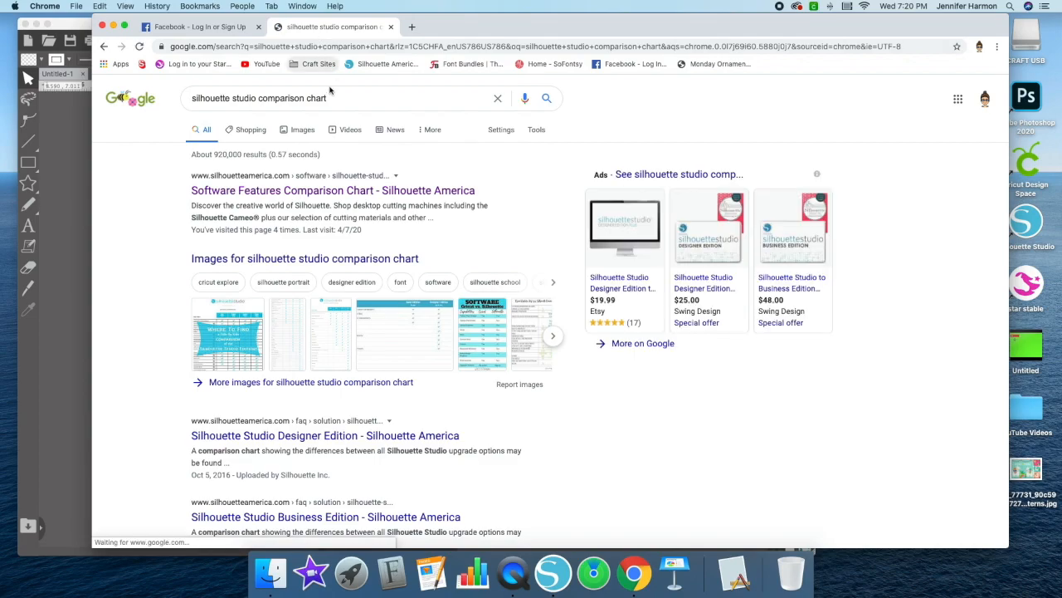
pyautogui.click(368, 190)
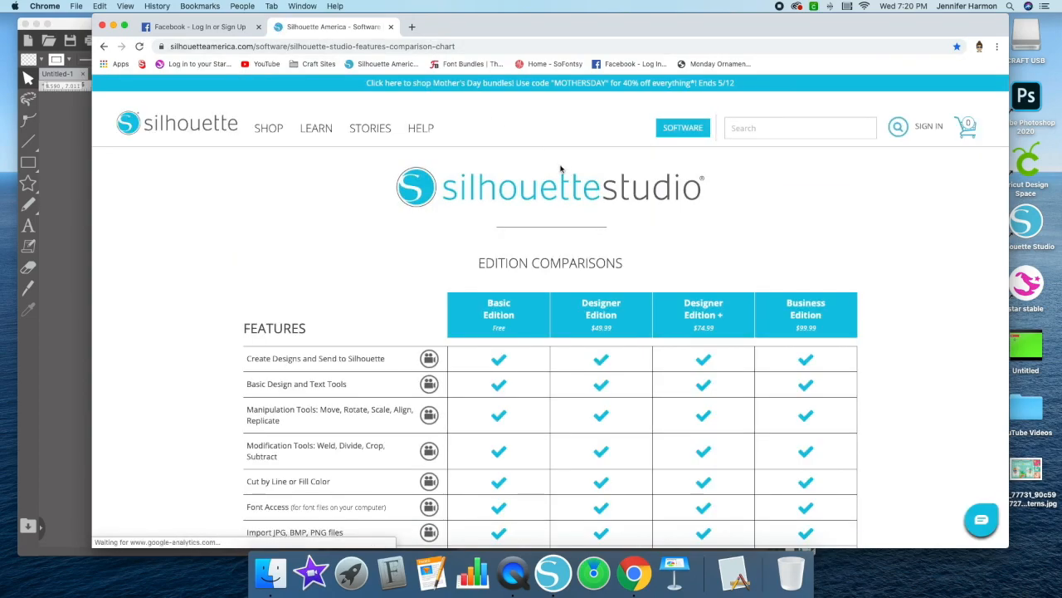
# Compare the prices and basic features of the Basic, Designer, Designer Edition + and Business editions in the comparison chart
pyautogui.scroll(-3, 668, 239)
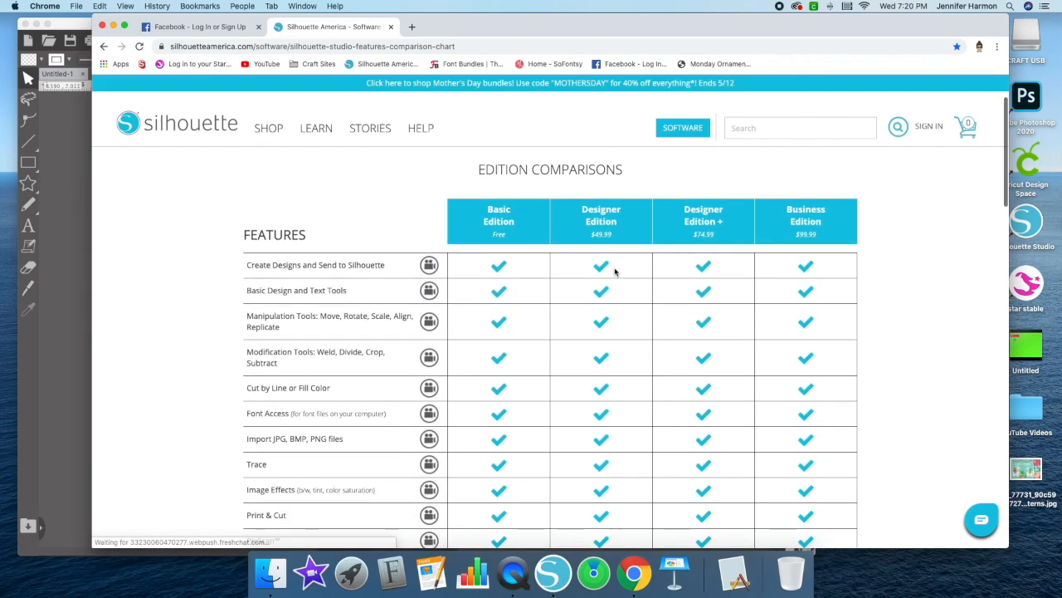
pyautogui.scroll(-2, 523, 274)
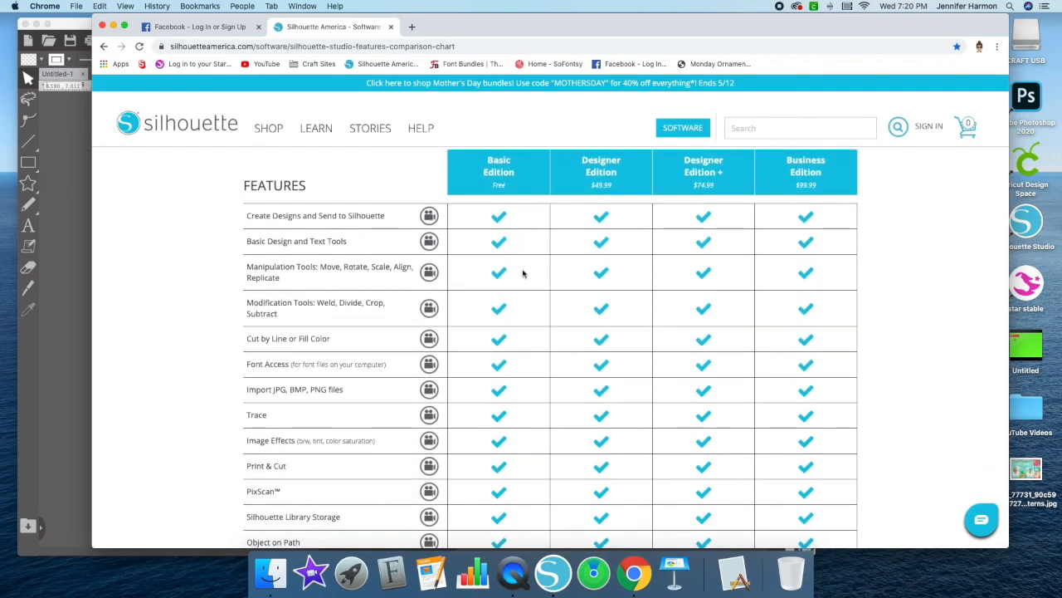
pyautogui.scroll(1, 523, 275)
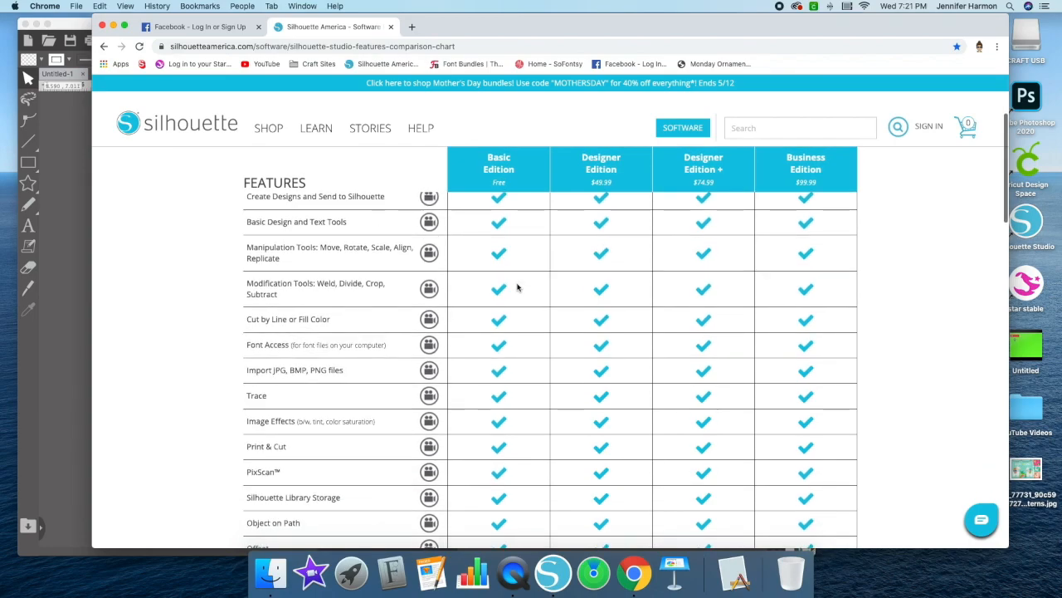
pyautogui.scroll(-1, 772, 263)
pyautogui.scroll(3, 768, 253)
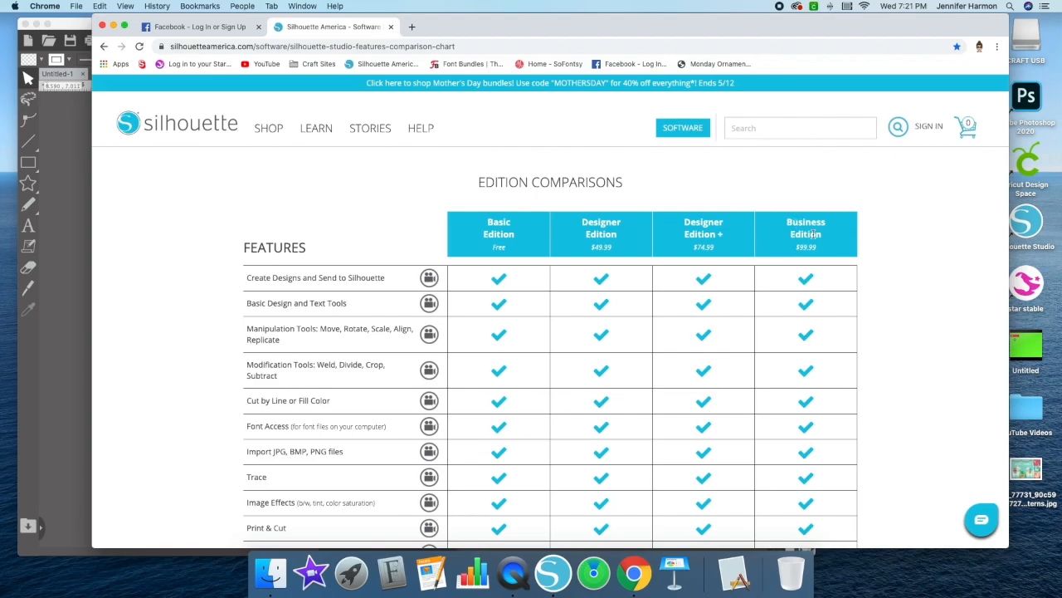
pyautogui.scroll(1, 822, 246)
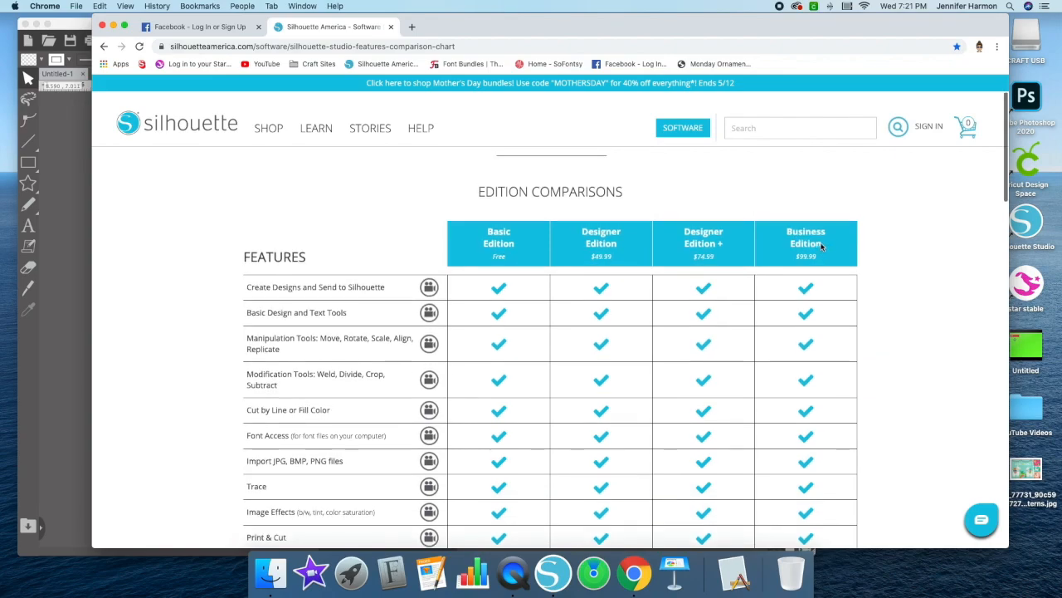
pyautogui.scroll(-5, 823, 241)
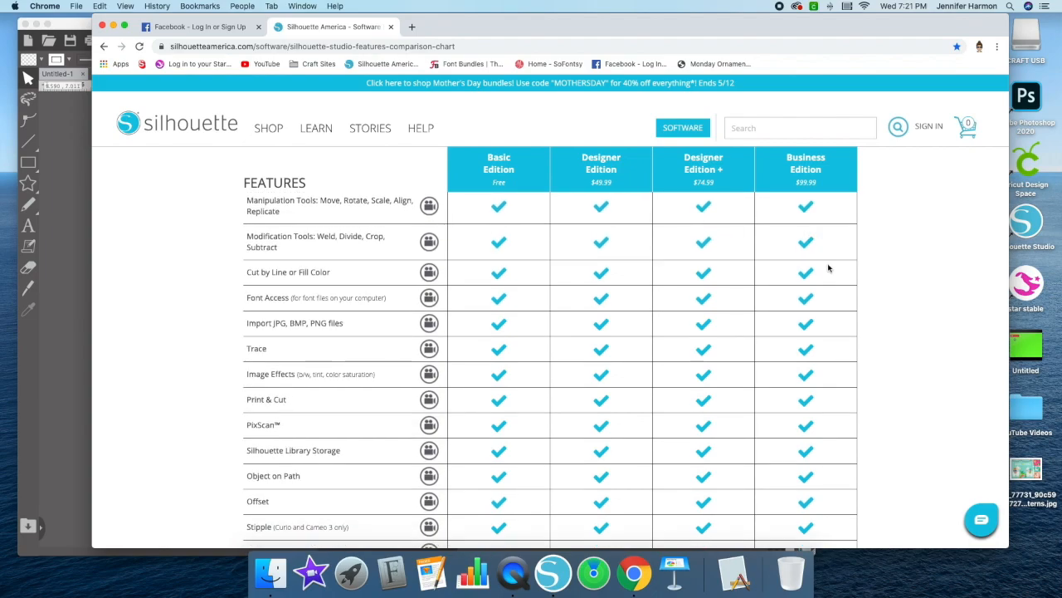
pyautogui.scroll(-1, 863, 281)
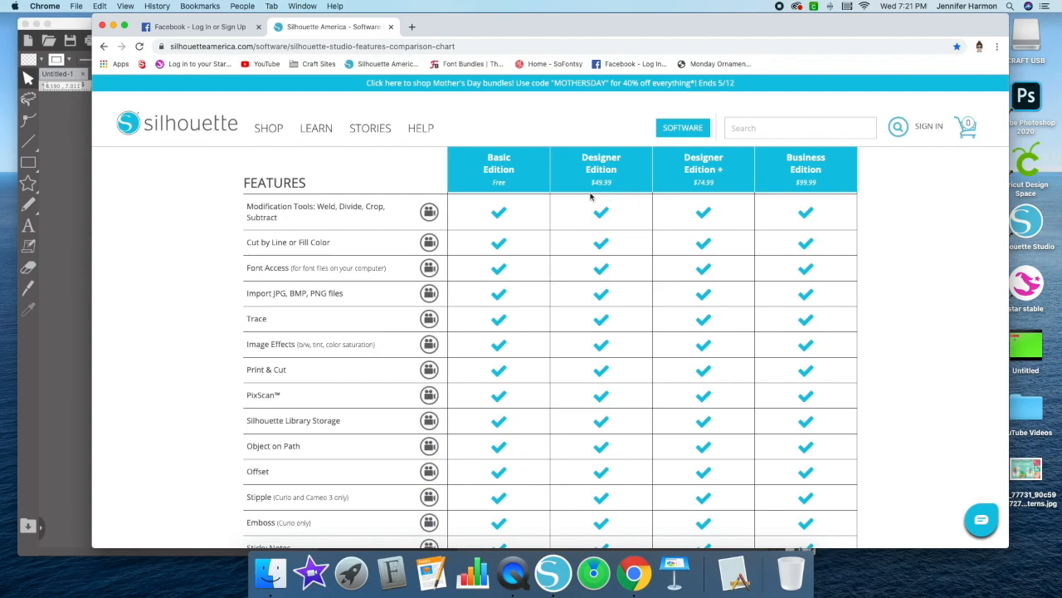
pyautogui.scroll(-1, 634, 217)
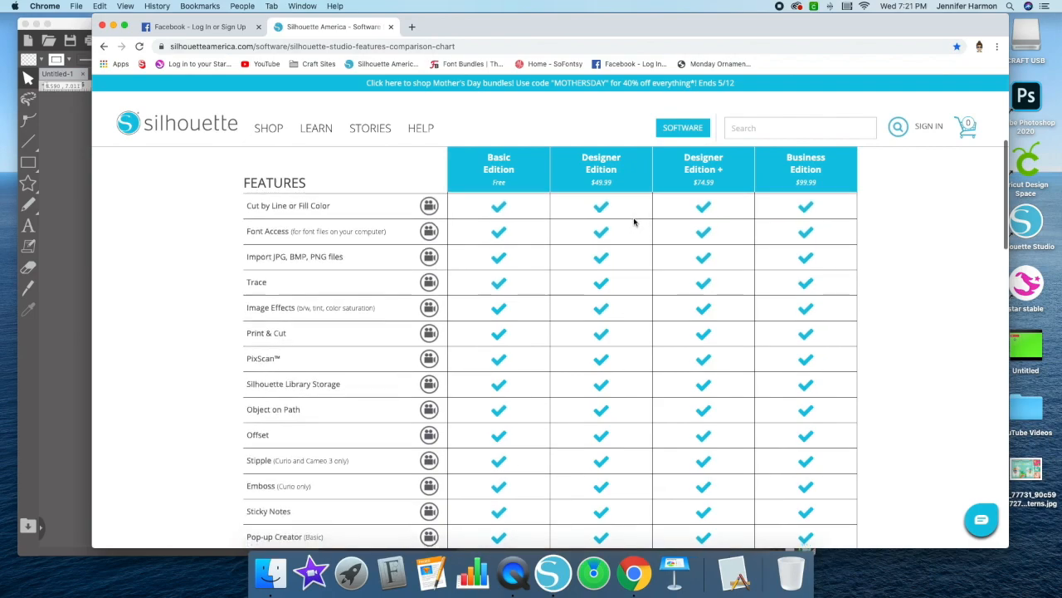
pyautogui.scroll(2, 629, 225)
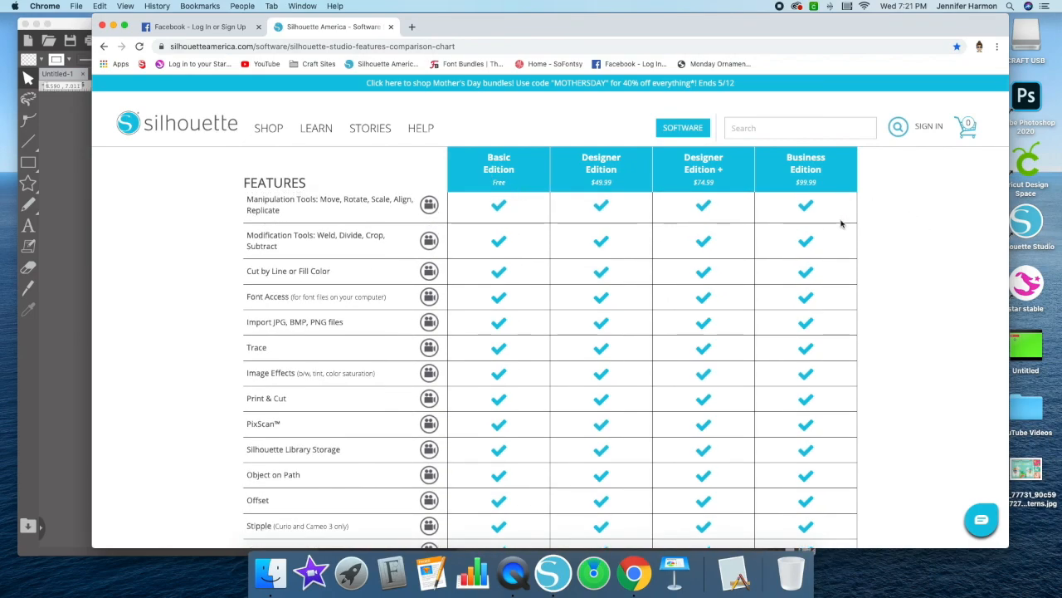
pyautogui.scroll(-1, 840, 247)
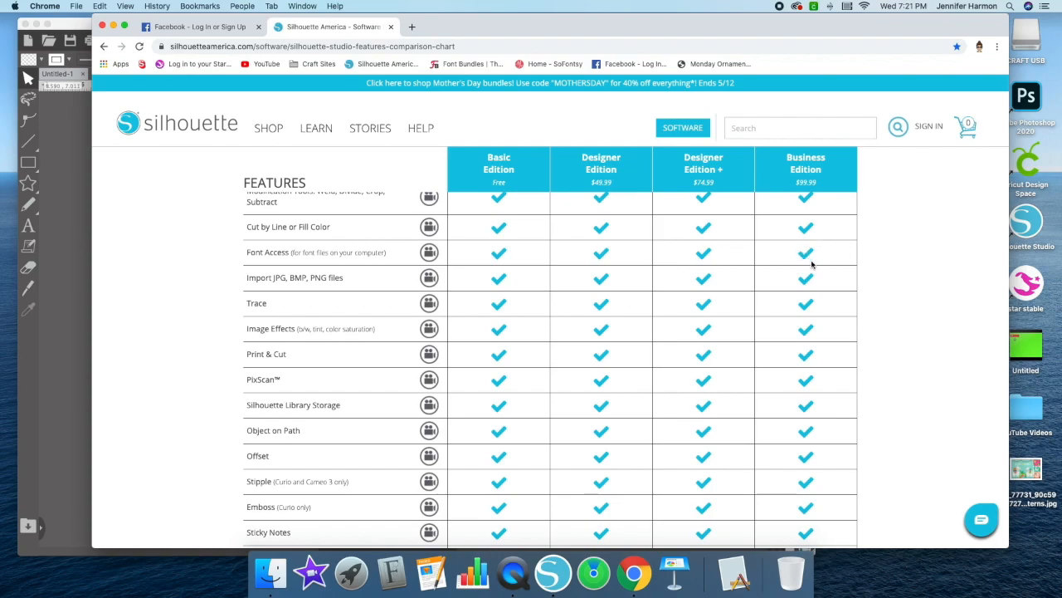
# Look through the more advanced features further down the edition chart, then return to its beginning
pyautogui.scroll(-3, 866, 288)
pyautogui.scroll(-2, 867, 288)
pyautogui.scroll(-2, 863, 305)
pyautogui.scroll(-4, 859, 306)
pyautogui.scroll(7, 858, 307)
pyautogui.scroll(10, 628, 277)
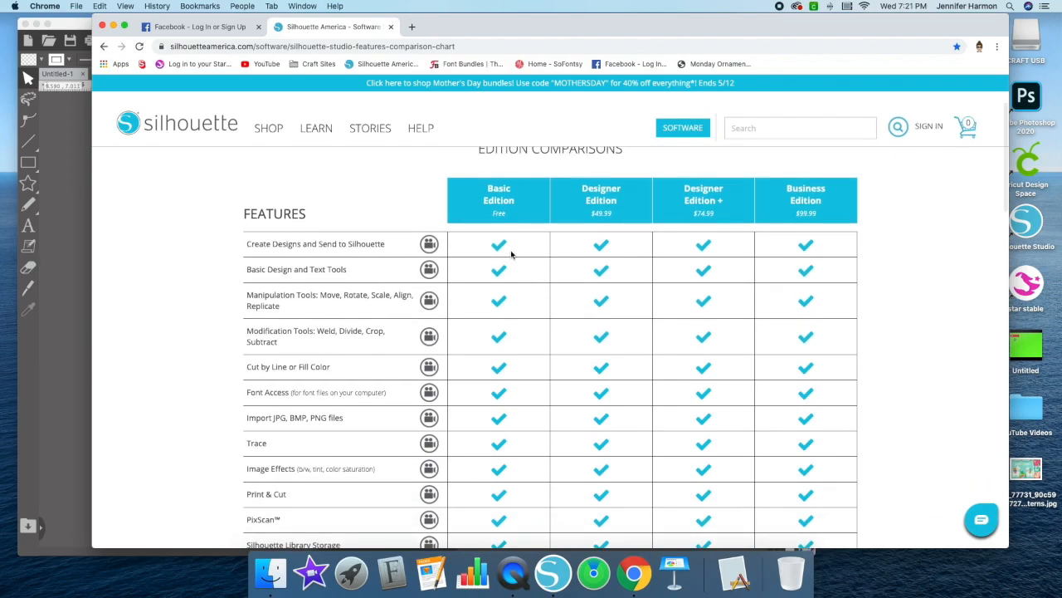
# Examine which editions include the "Cut by Line or Fill Color" feature, briefly highlighting that row
pyautogui.scroll(-1, 512, 254)
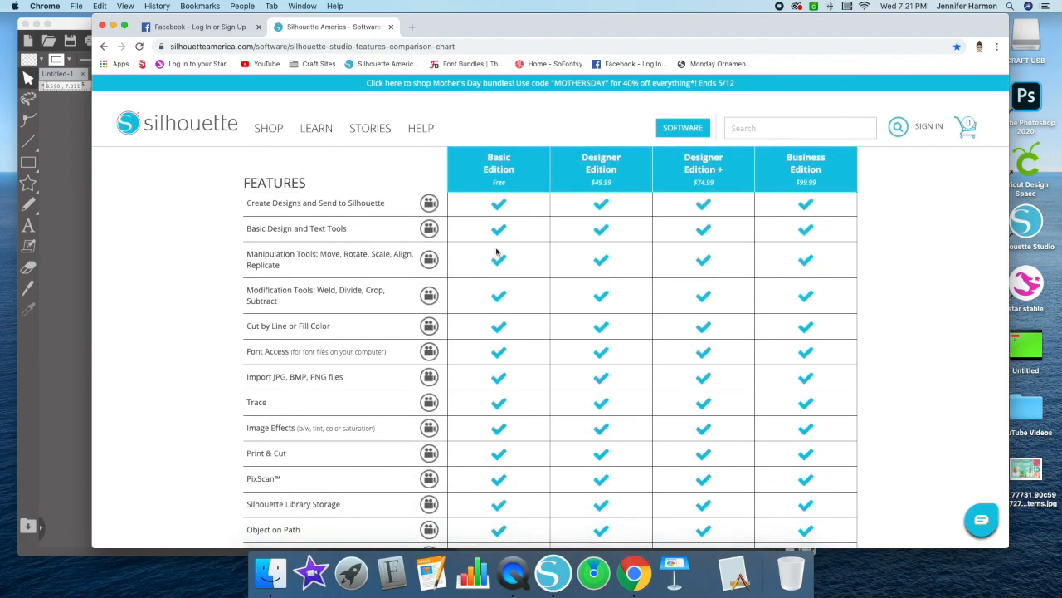
pyautogui.scroll(-3, 486, 279)
pyautogui.scroll(-2, 338, 281)
pyautogui.scroll(2, 339, 281)
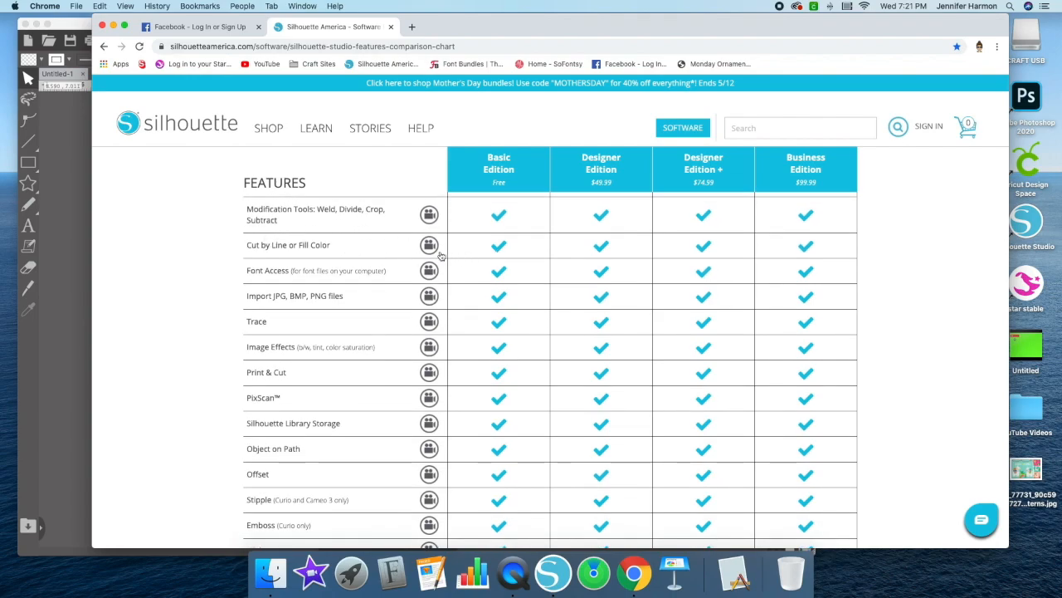
pyautogui.moveTo(340, 247); pyautogui.dragTo(232, 235)
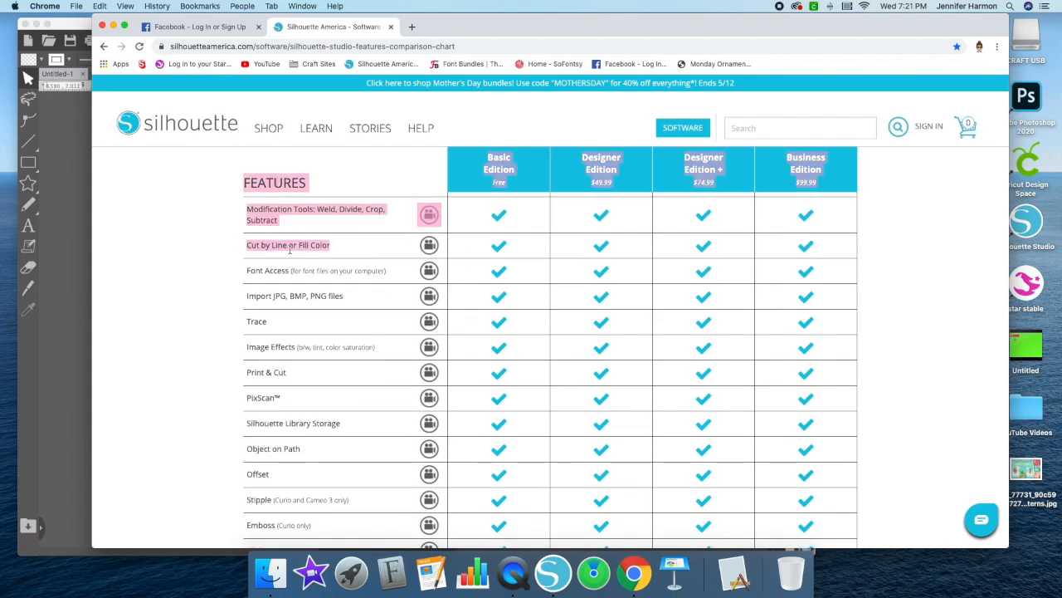
pyautogui.click(288, 247)
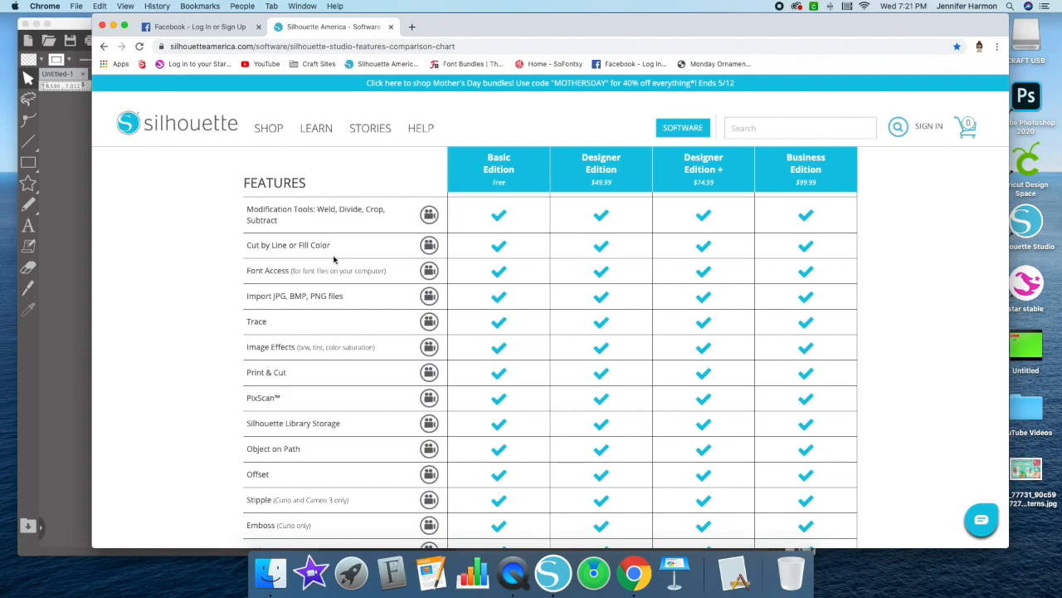
# Switch to Silhouette Studio, view the by-line cut settings for the "Hello Y'all" design, and return to the design view
pyautogui.click(558, 555)
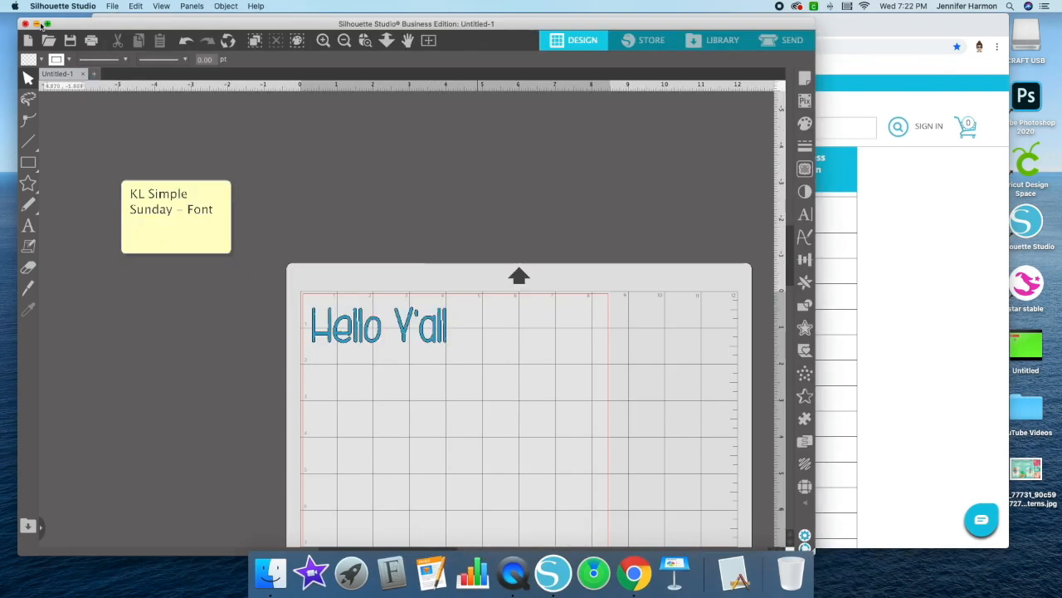
pyautogui.click(784, 42)
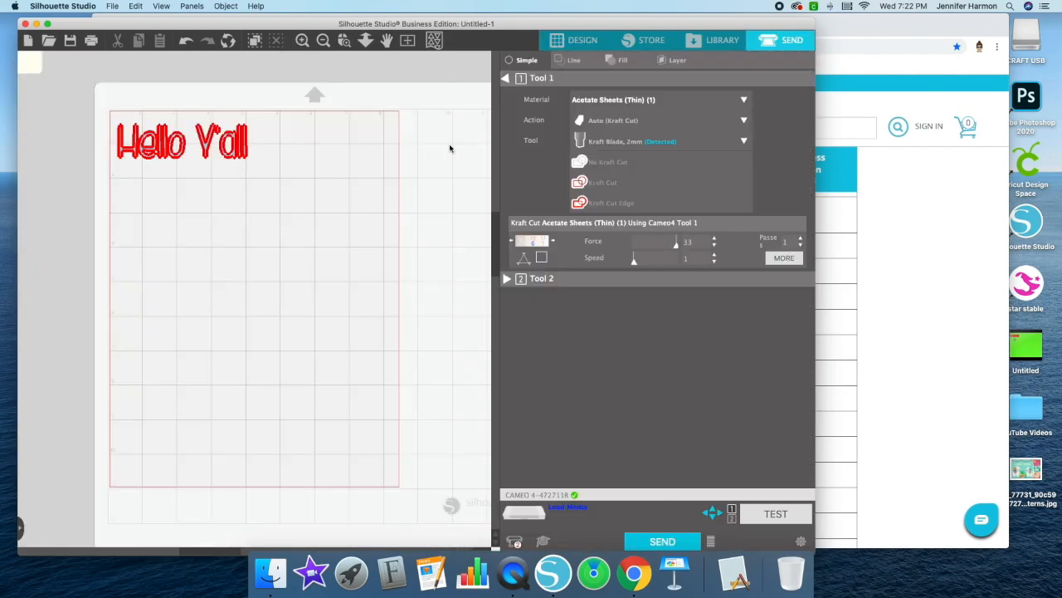
pyautogui.click(571, 60)
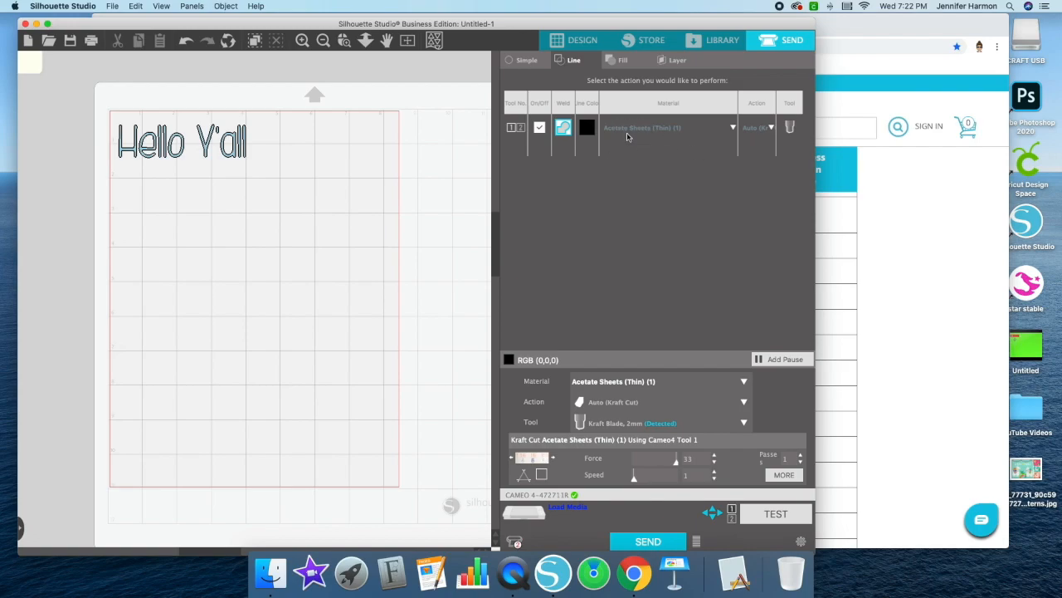
pyautogui.click(577, 39)
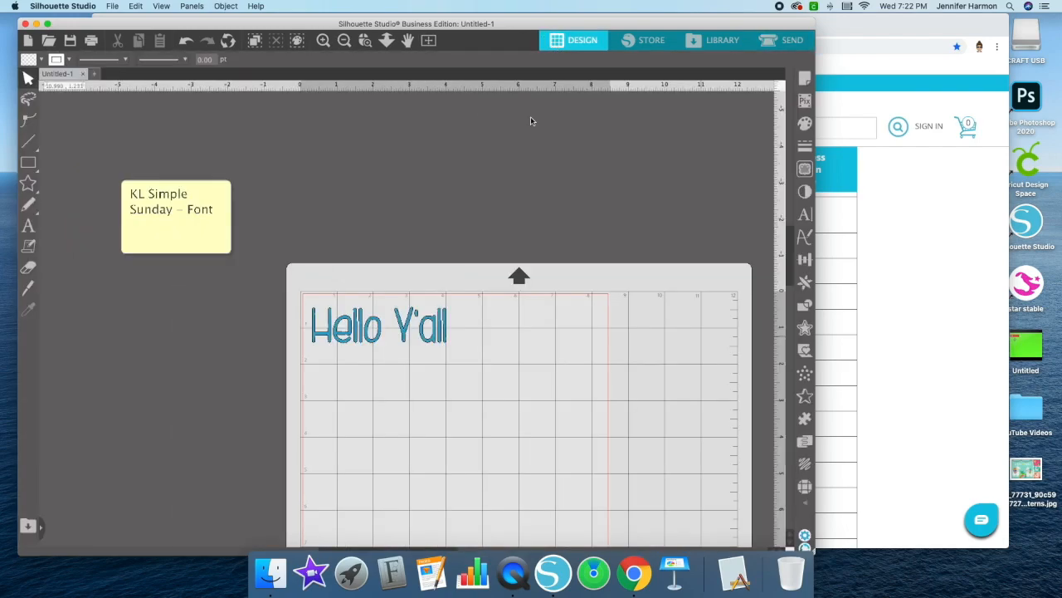
# Minimize Silhouette Studio and review the feature rows of the edition comparison chart in Chrome again
pyautogui.click(36, 23)
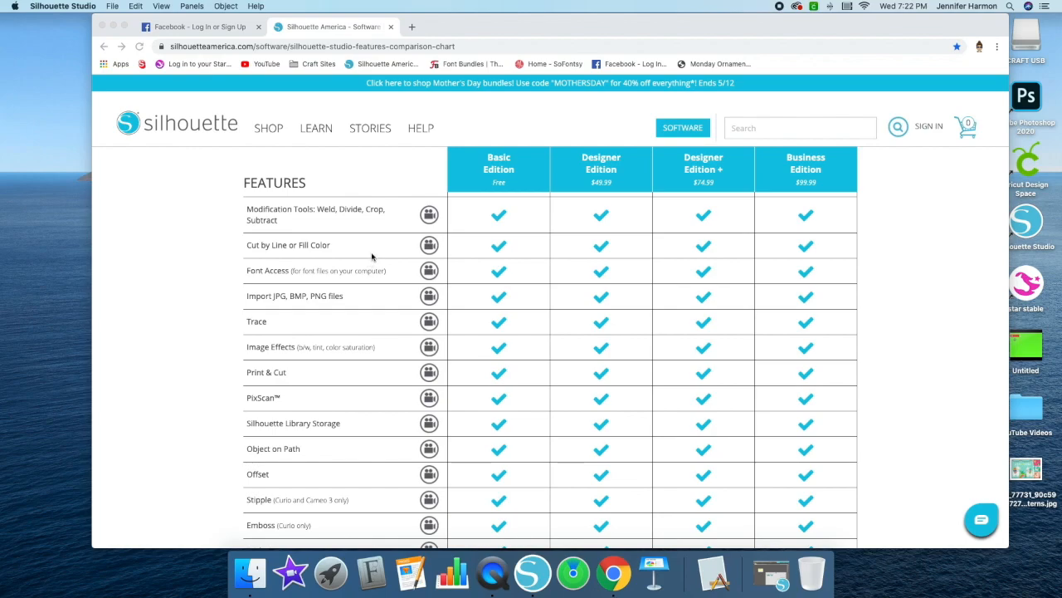
pyautogui.scroll(-3, 386, 290)
pyautogui.scroll(-5, 384, 292)
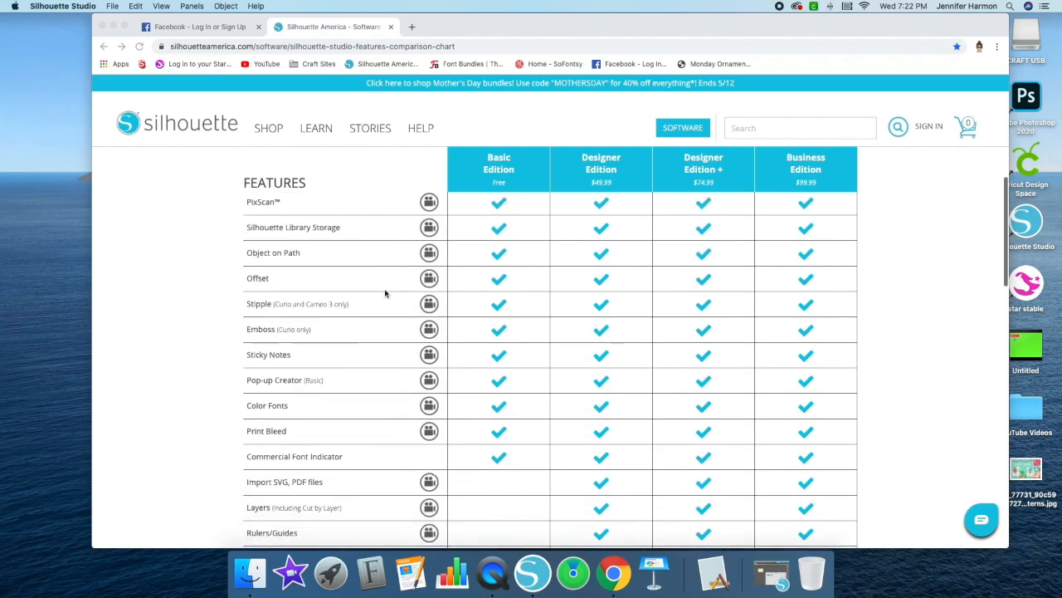
pyautogui.scroll(3, 380, 297)
pyautogui.scroll(7, 380, 296)
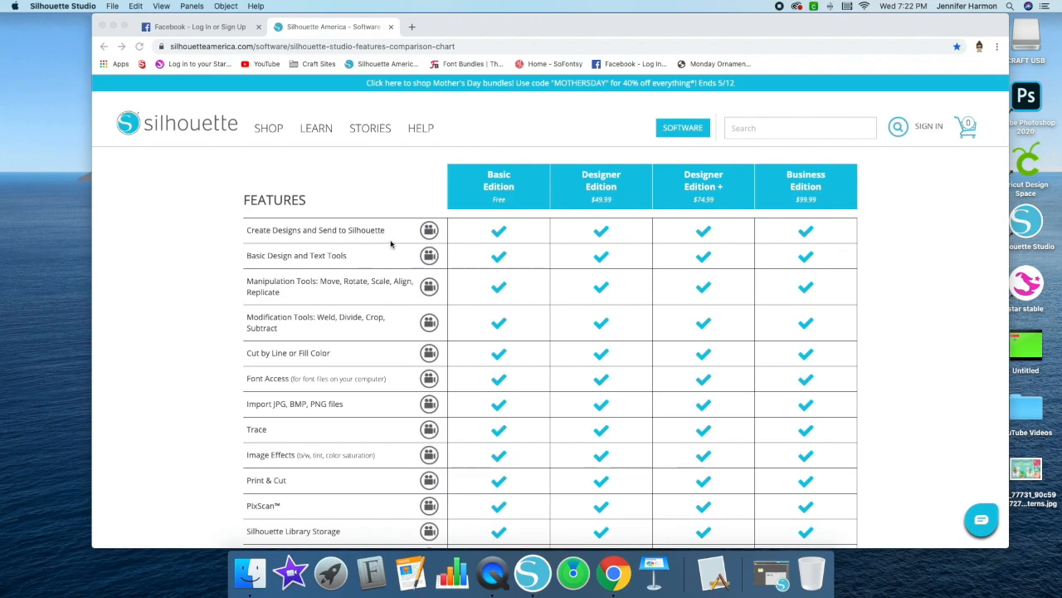
pyautogui.scroll(-1, 398, 254)
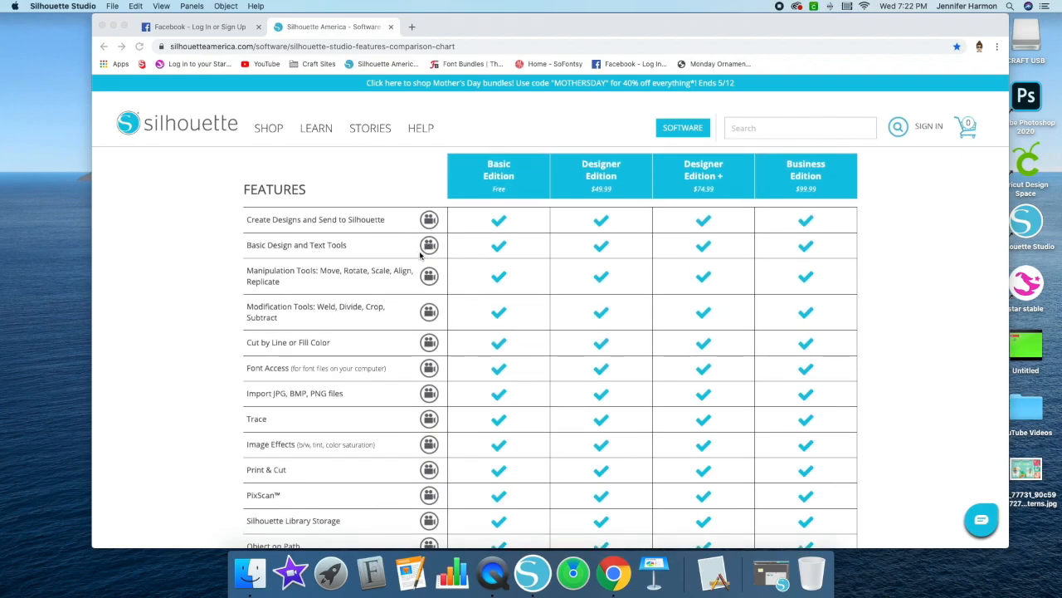
pyautogui.scroll(-3, 395, 287)
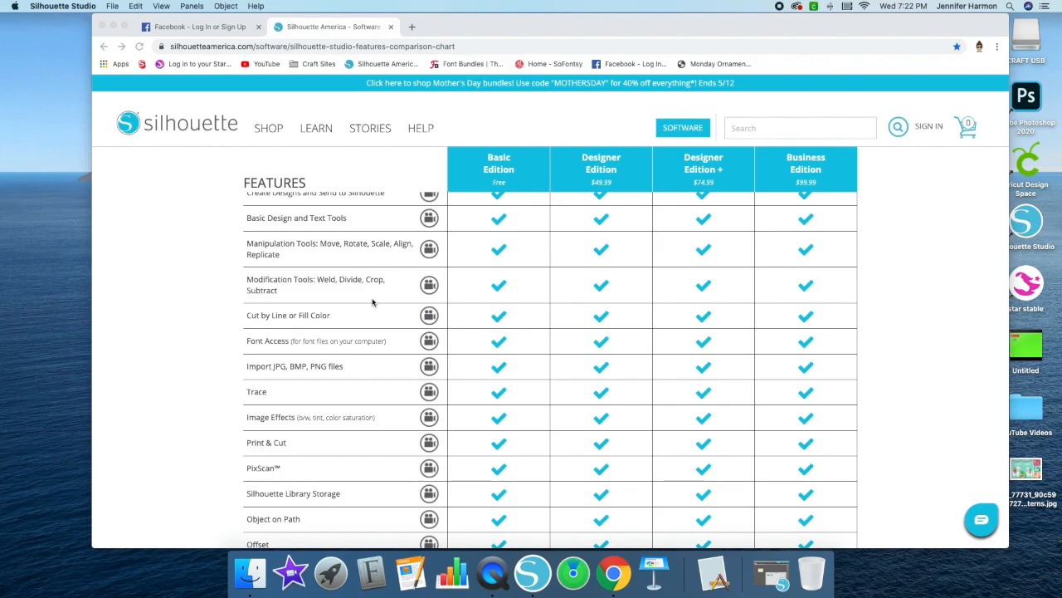
# Examine the features offered in the free Basic Edition, from the manipulation tools down to the Commercial Font Indicator row
pyautogui.scroll(-3, 380, 305)
pyautogui.scroll(-1, 348, 305)
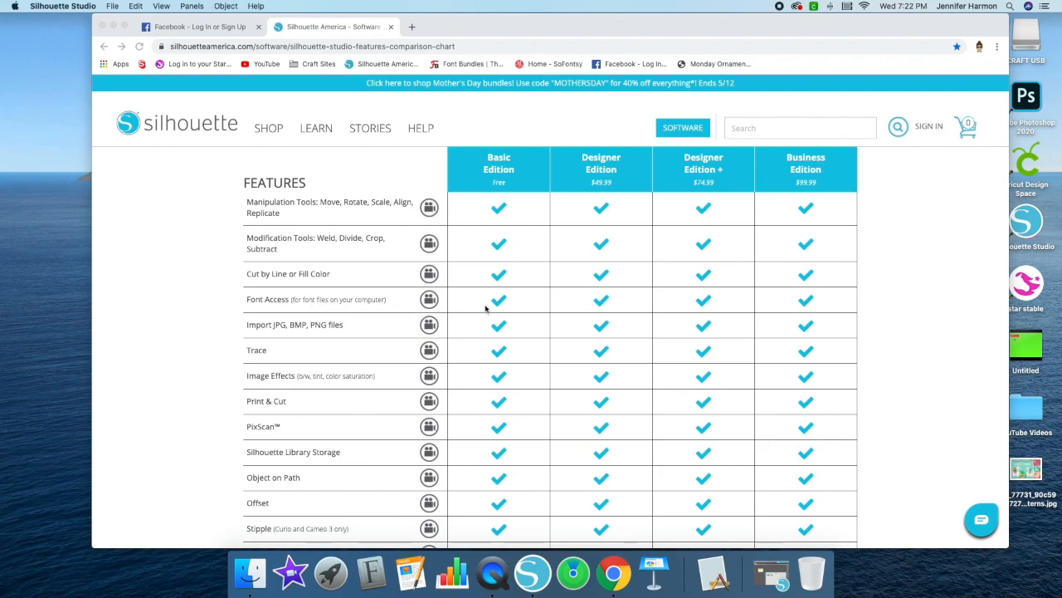
pyautogui.scroll(-1, 306, 317)
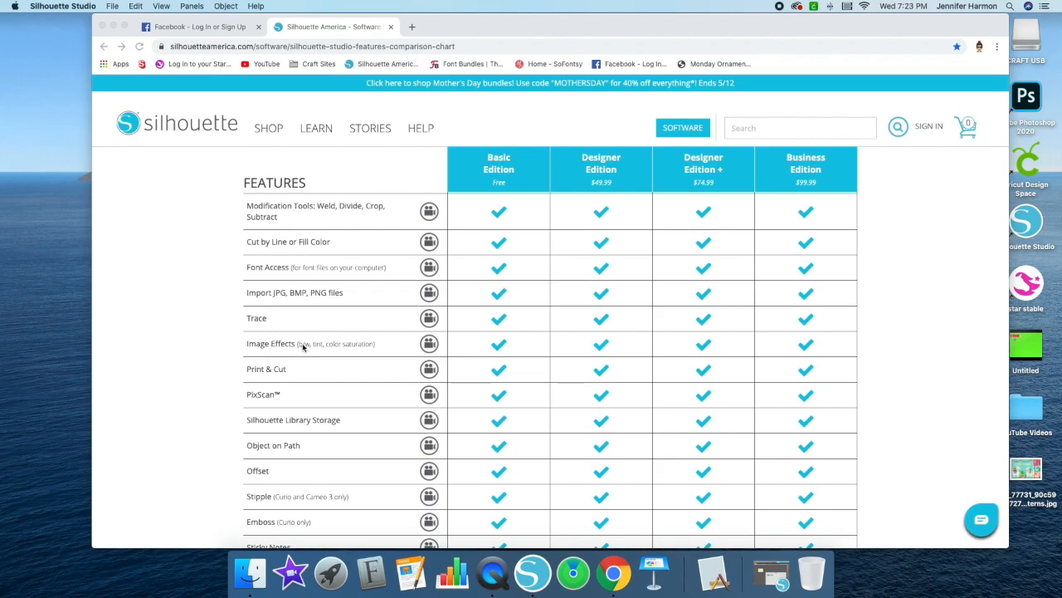
pyautogui.scroll(-1, 301, 347)
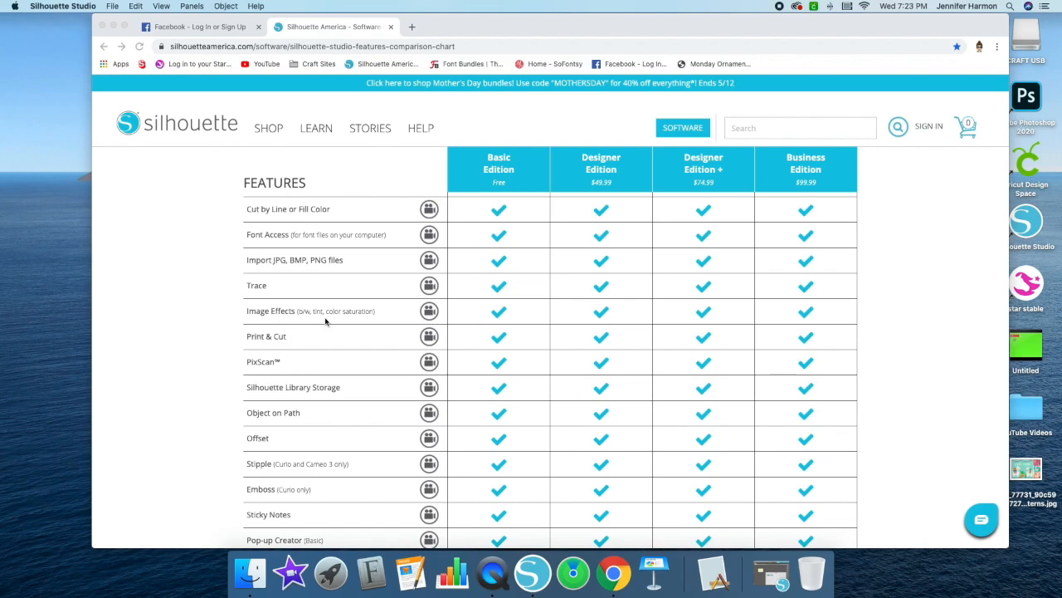
pyautogui.scroll(-2, 459, 323)
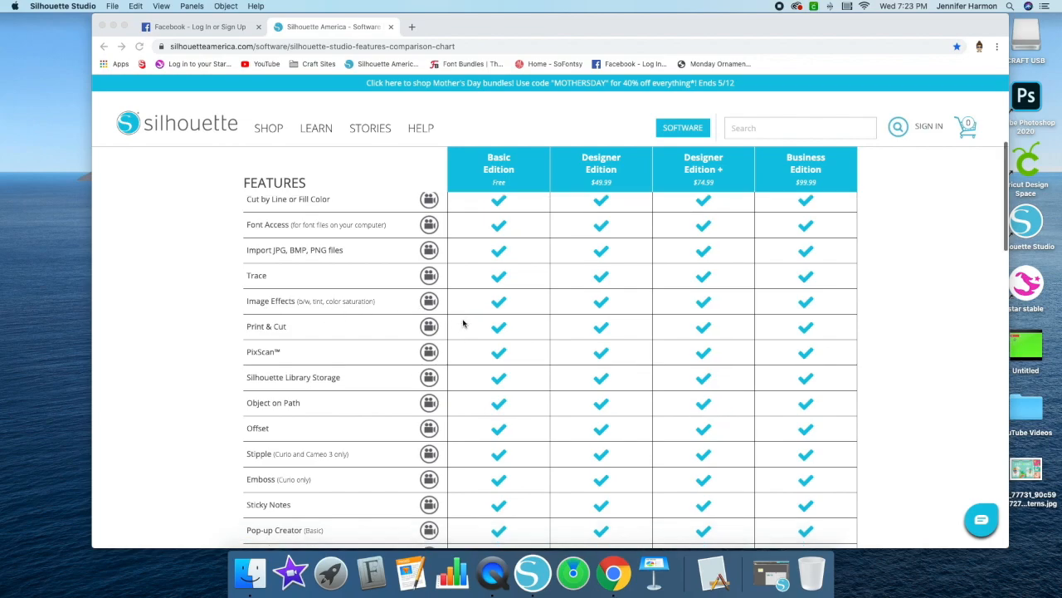
pyautogui.scroll(-1, 455, 303)
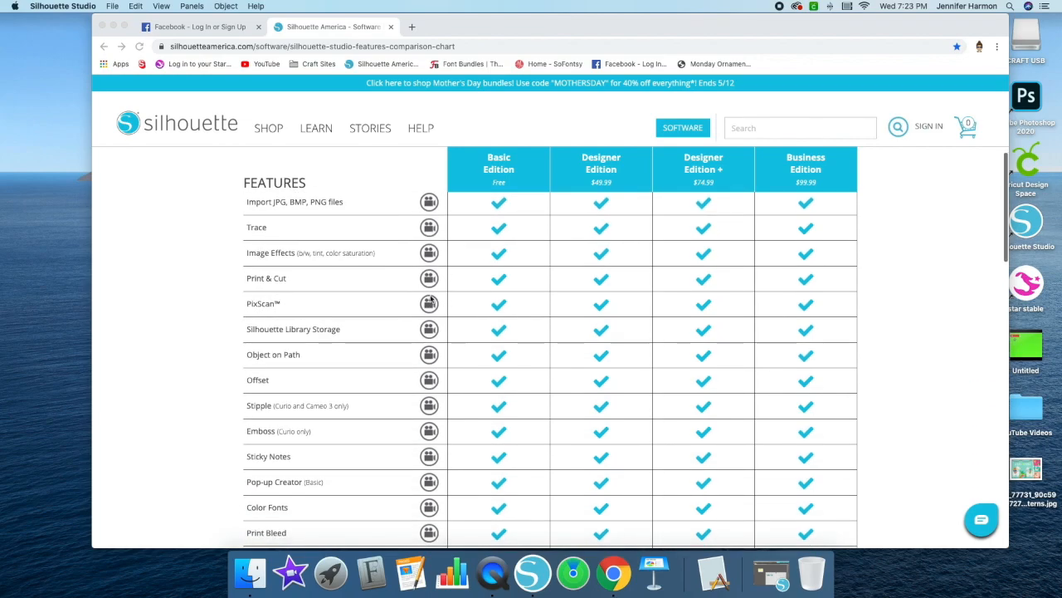
pyautogui.scroll(-1, 356, 313)
pyautogui.scroll(-1, 320, 322)
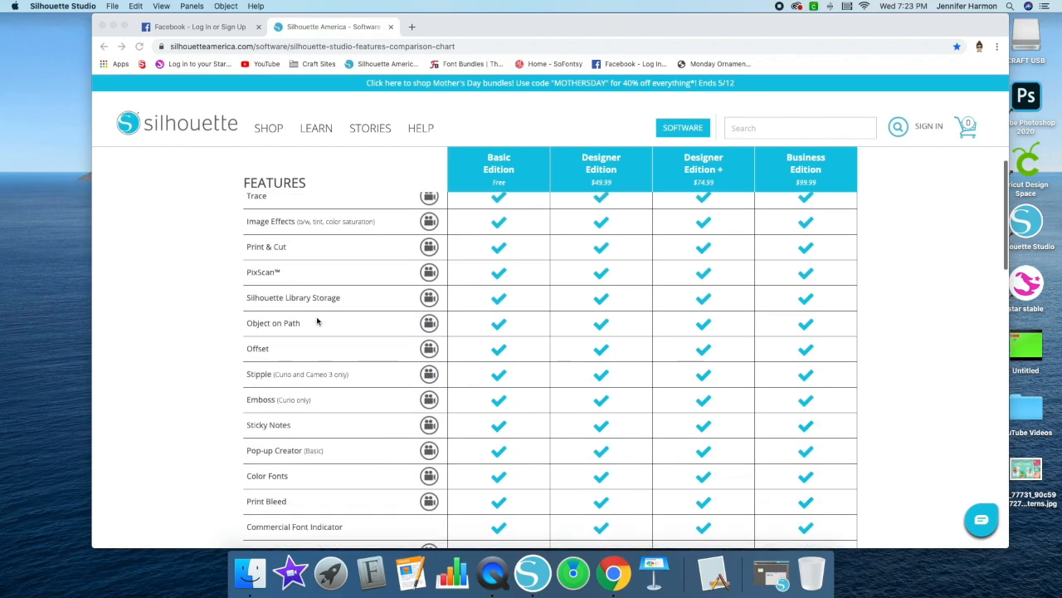
pyautogui.scroll(-2, 234, 321)
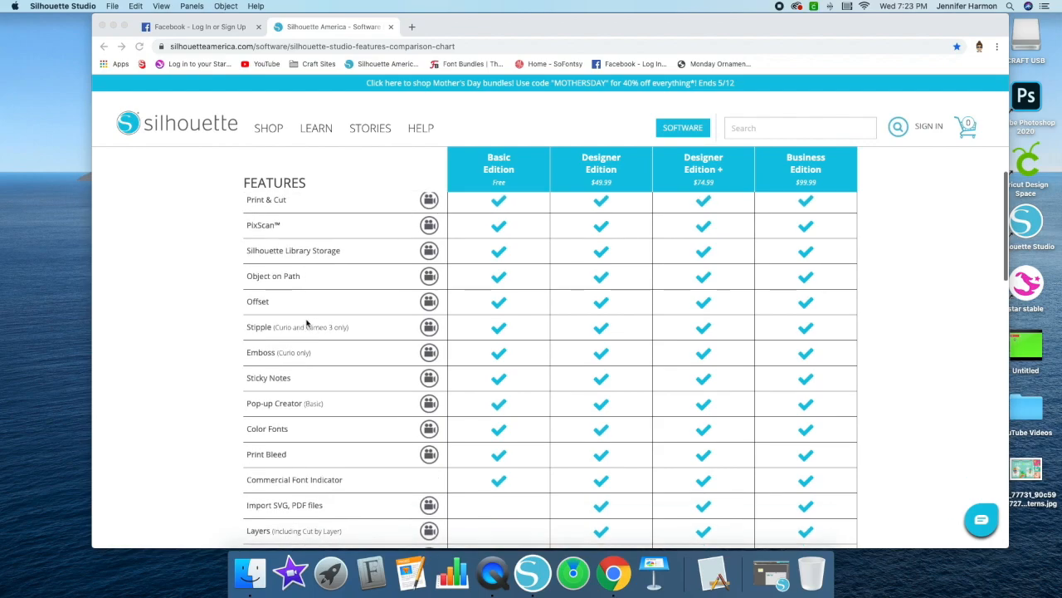
pyautogui.scroll(-1, 301, 328)
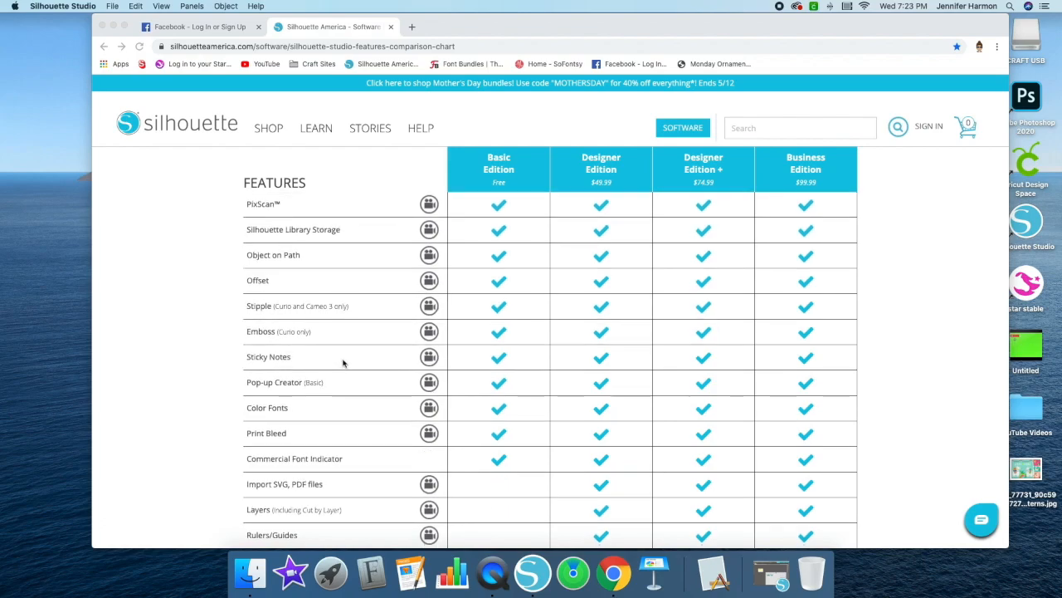
pyautogui.scroll(-1, 318, 357)
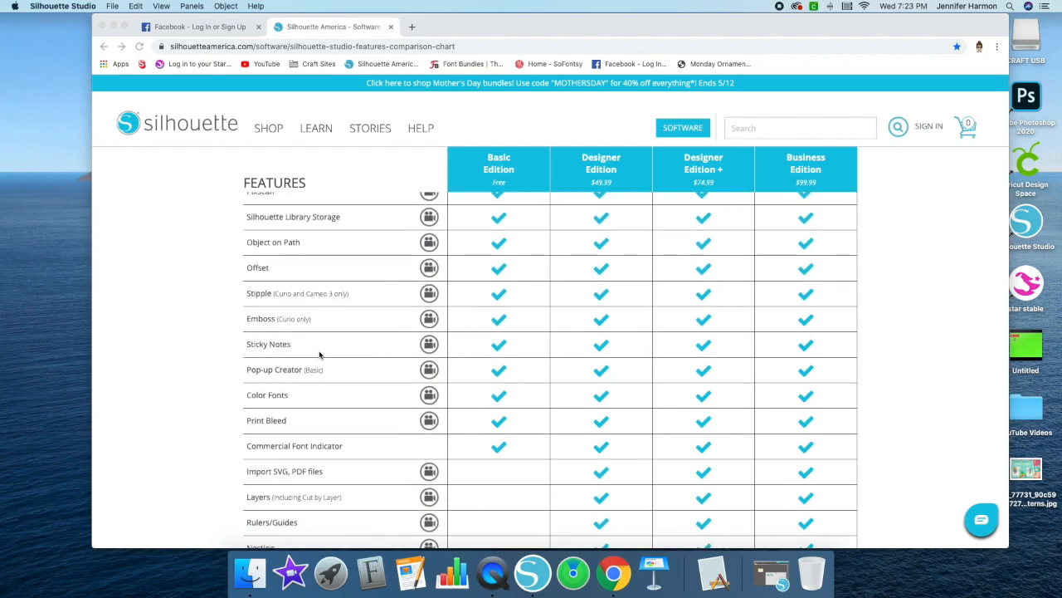
pyautogui.scroll(-1, 320, 372)
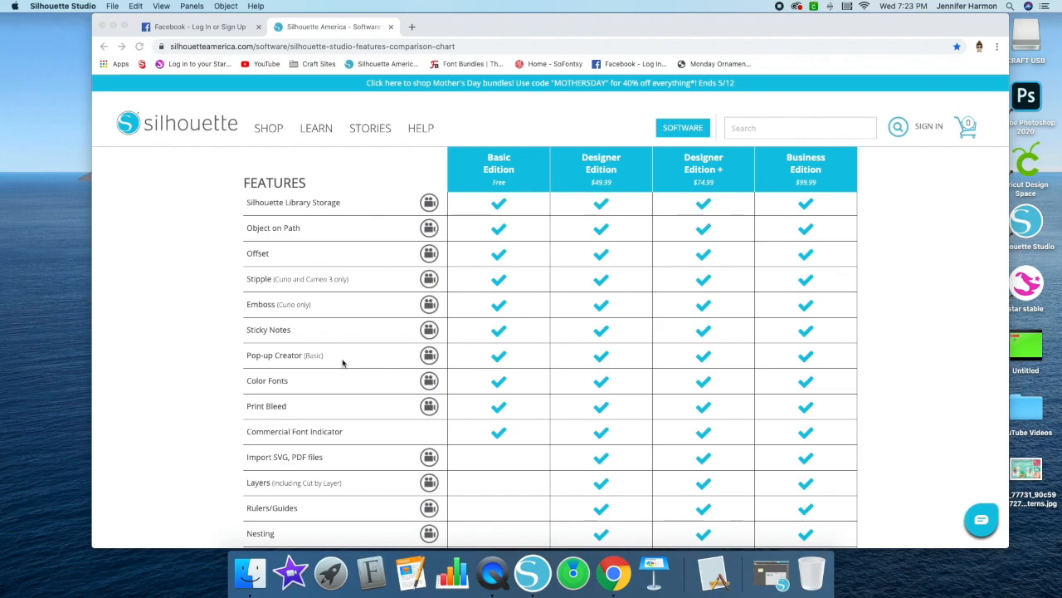
pyautogui.scroll(-3, 342, 362)
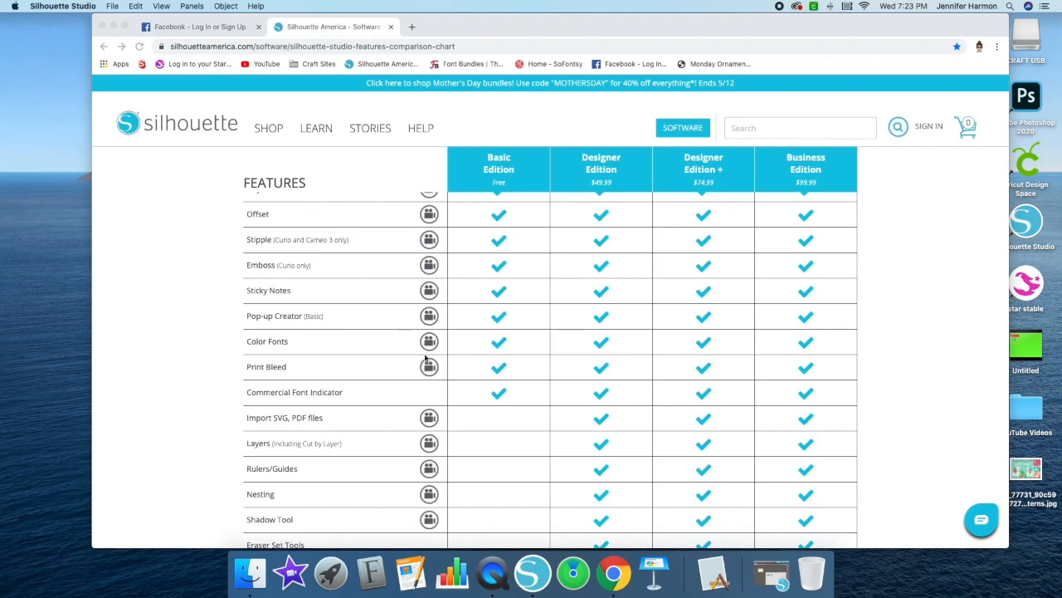
pyautogui.scroll(-1, 465, 375)
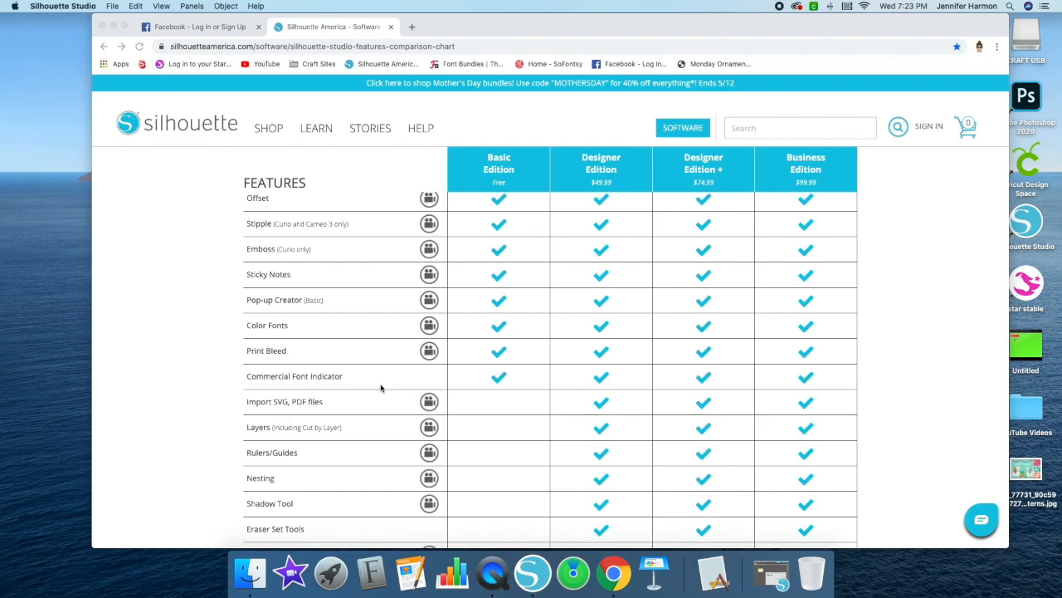
pyautogui.scroll(-2, 374, 383)
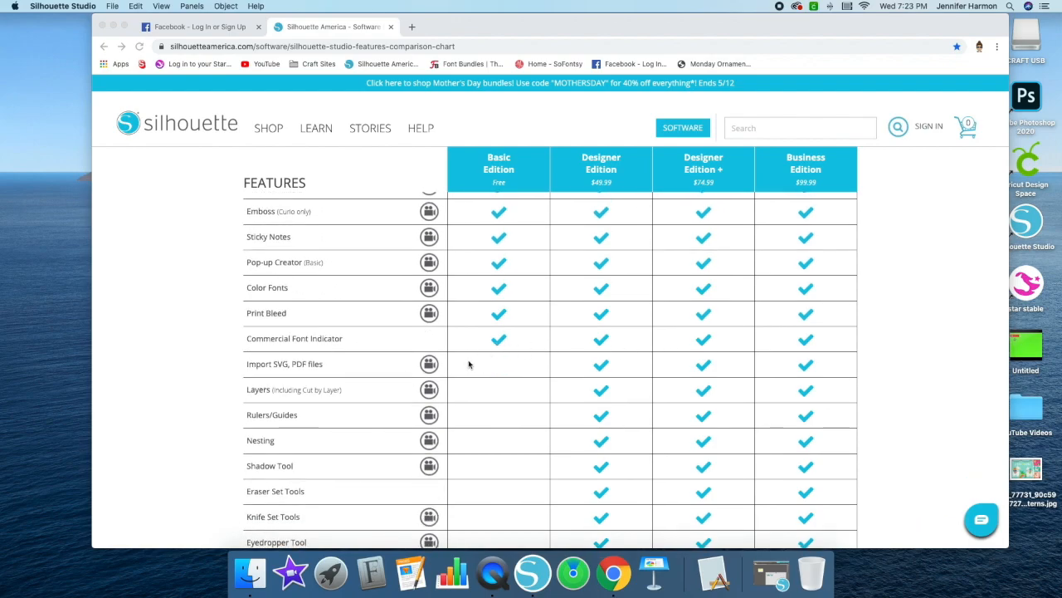
# Look through the paid-edition features down to the Business Edition rows at the end of the comparison chart
pyautogui.scroll(-5, 468, 364)
pyautogui.scroll(-7, 468, 363)
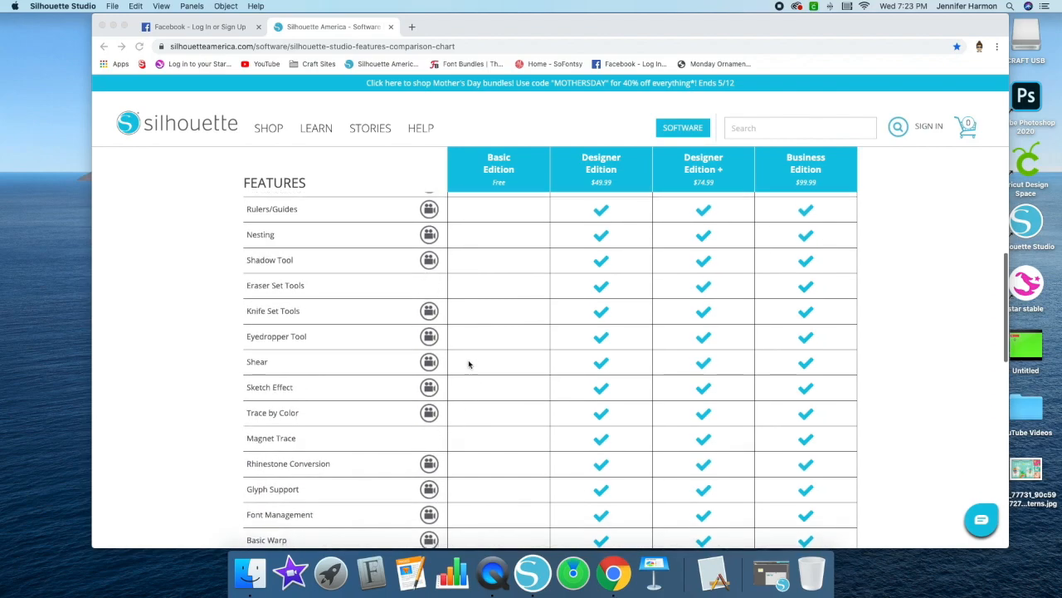
pyautogui.scroll(-5, 469, 364)
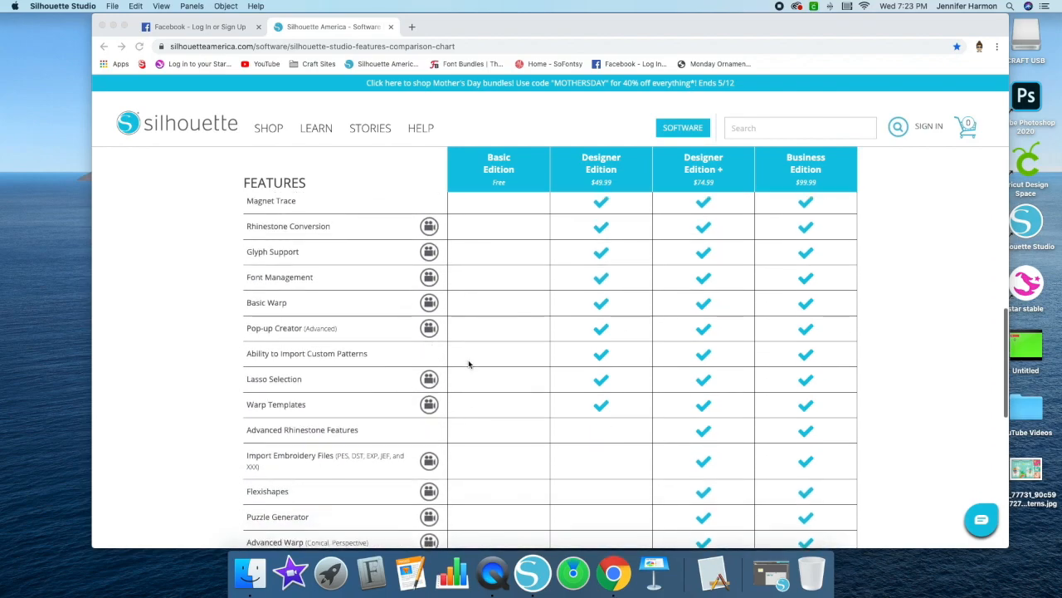
pyautogui.scroll(-5, 468, 364)
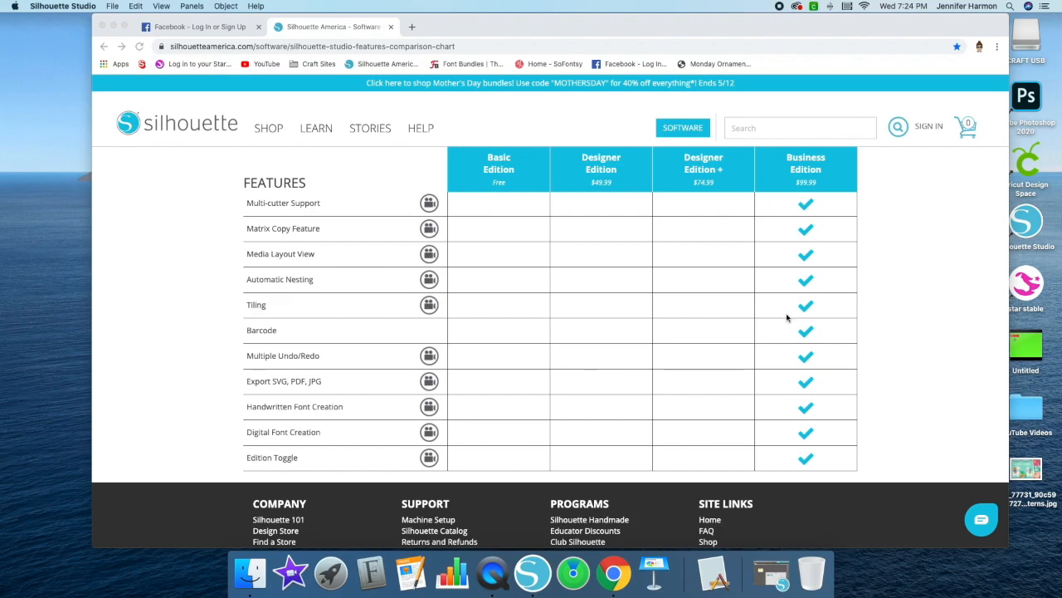
pyautogui.scroll(1, 787, 317)
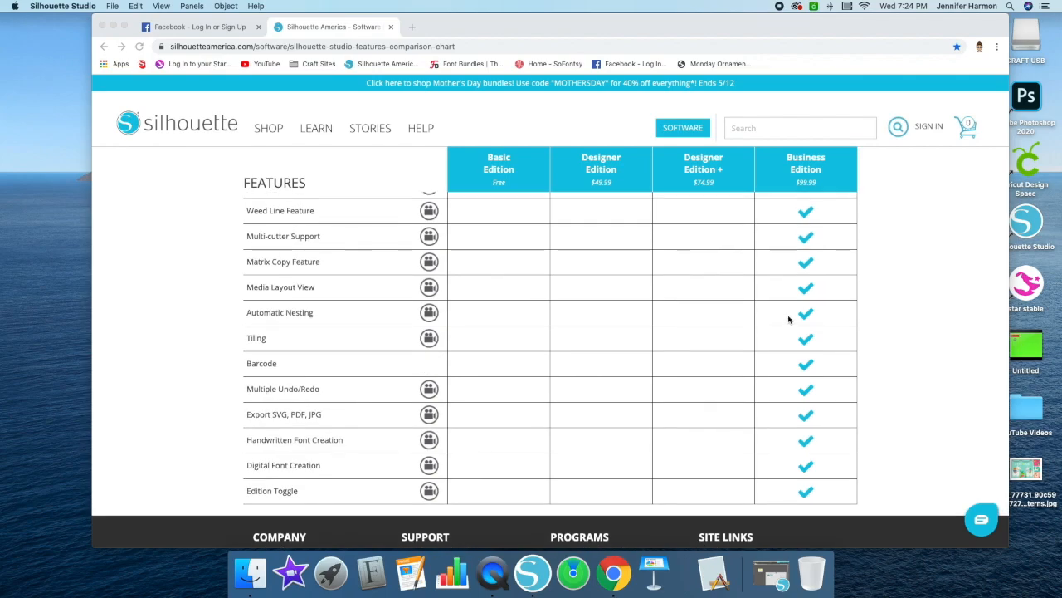
pyautogui.scroll(1, 788, 318)
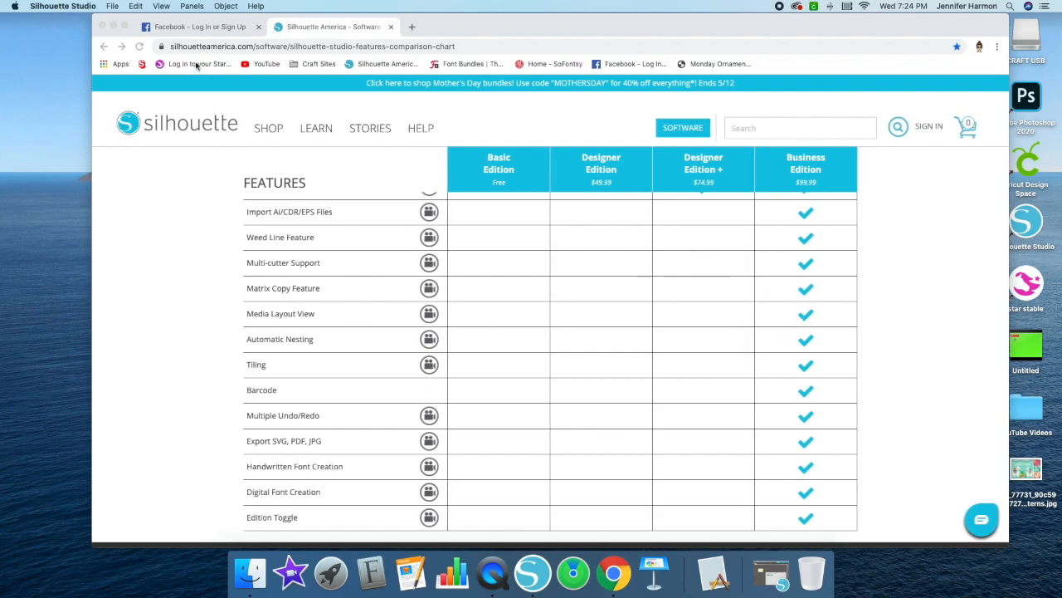
# Minimize Chrome, switch to Silhouette Studio and turn on the Media Layout split-screen for the "Hello Y'all" design
pyautogui.click(116, 27)
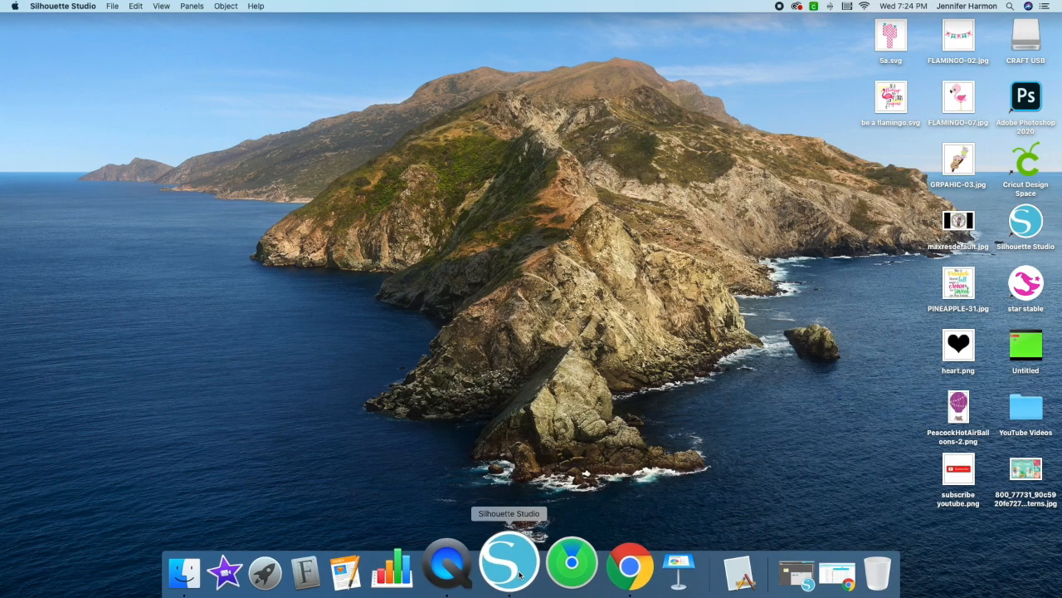
pyautogui.click(532, 573)
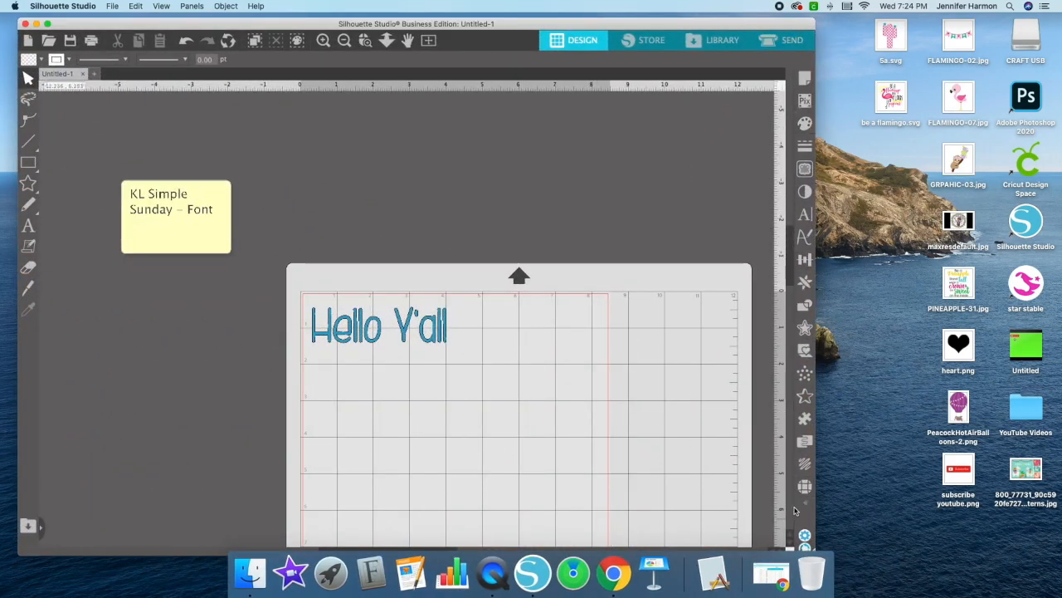
pyautogui.moveTo(801, 507)
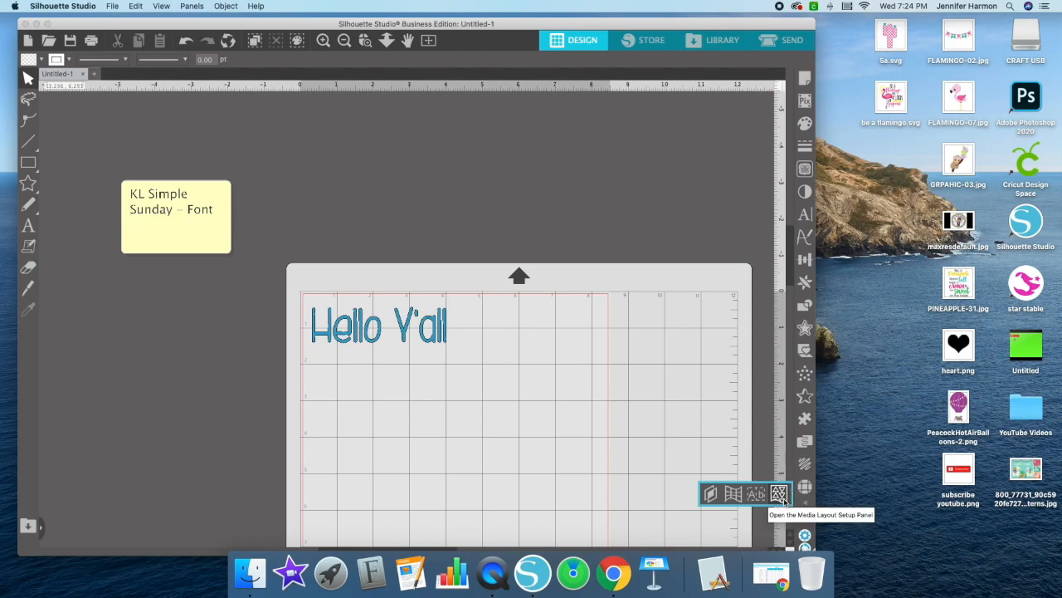
pyautogui.click(780, 494)
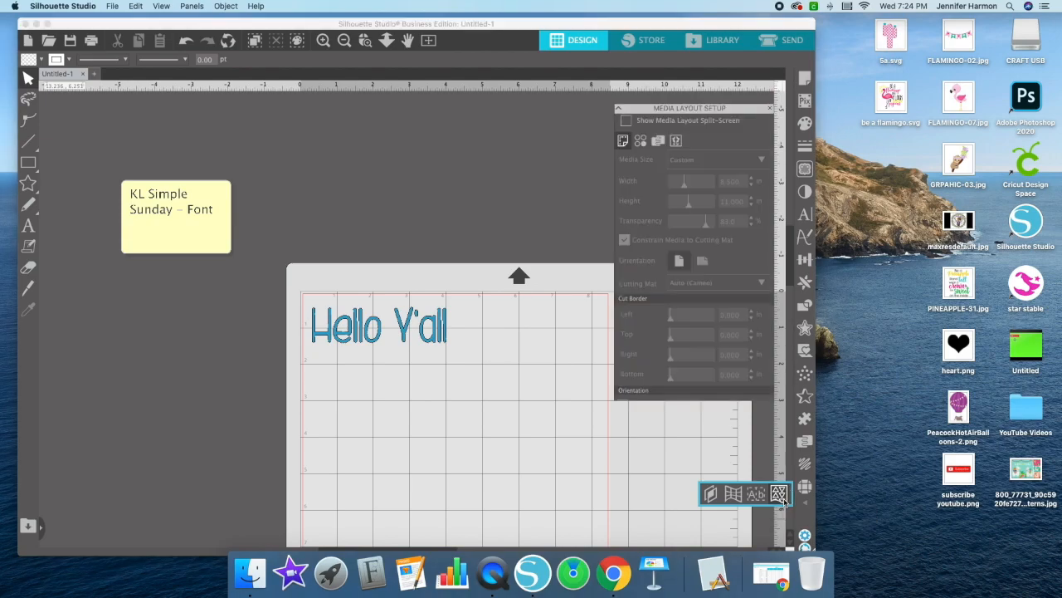
pyautogui.click(626, 110)
pyautogui.click(627, 110)
pyautogui.click(627, 110)
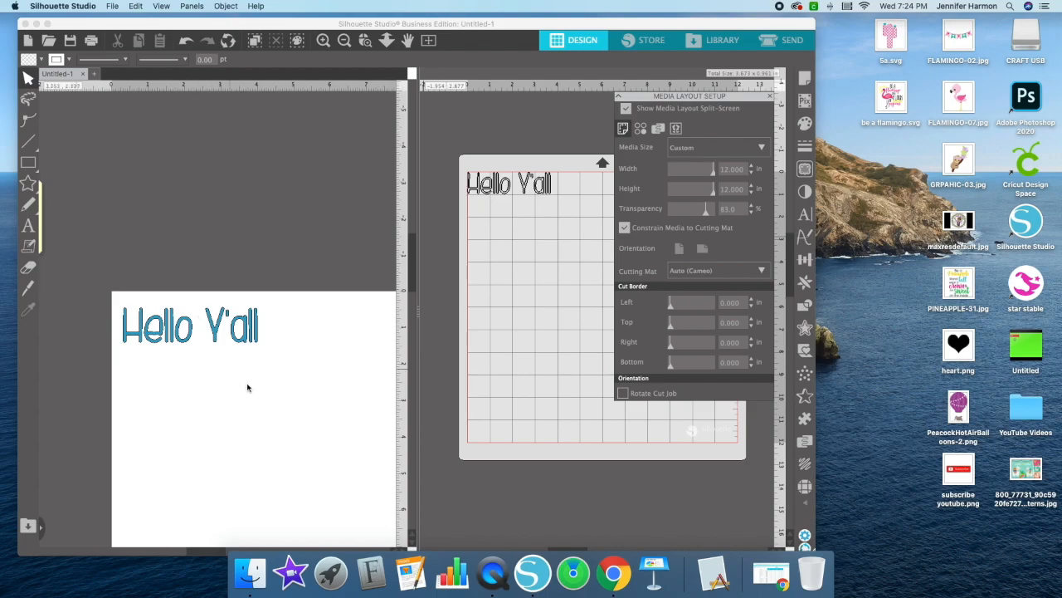
# Briefly select the "Hello Y'all" text in the design area, and set the layout's media size to Auto (12x12)
pyautogui.moveTo(258, 384); pyautogui.dragTo(207, 284)
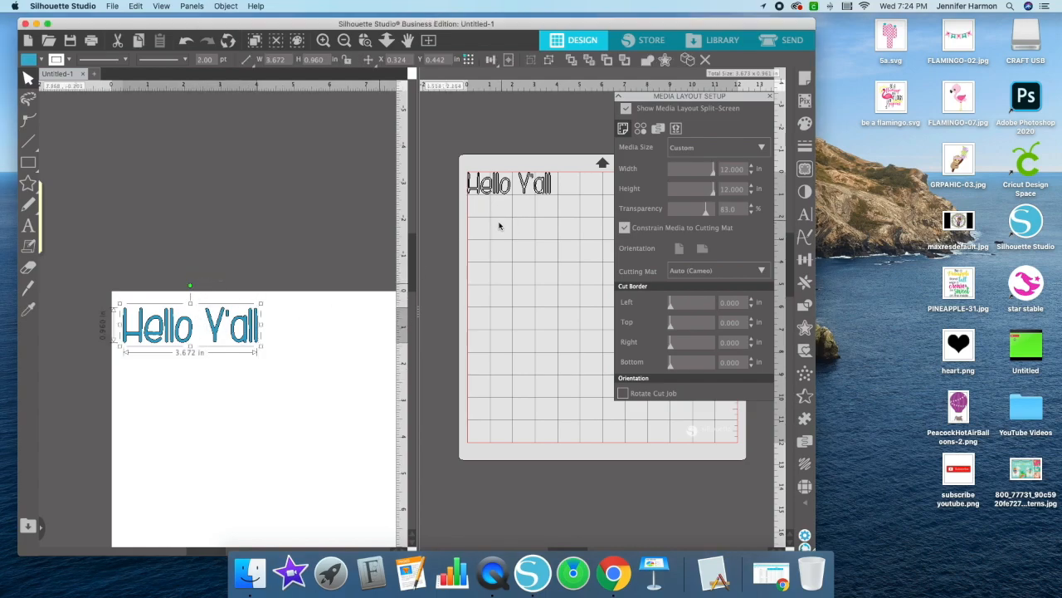
pyautogui.click(336, 312)
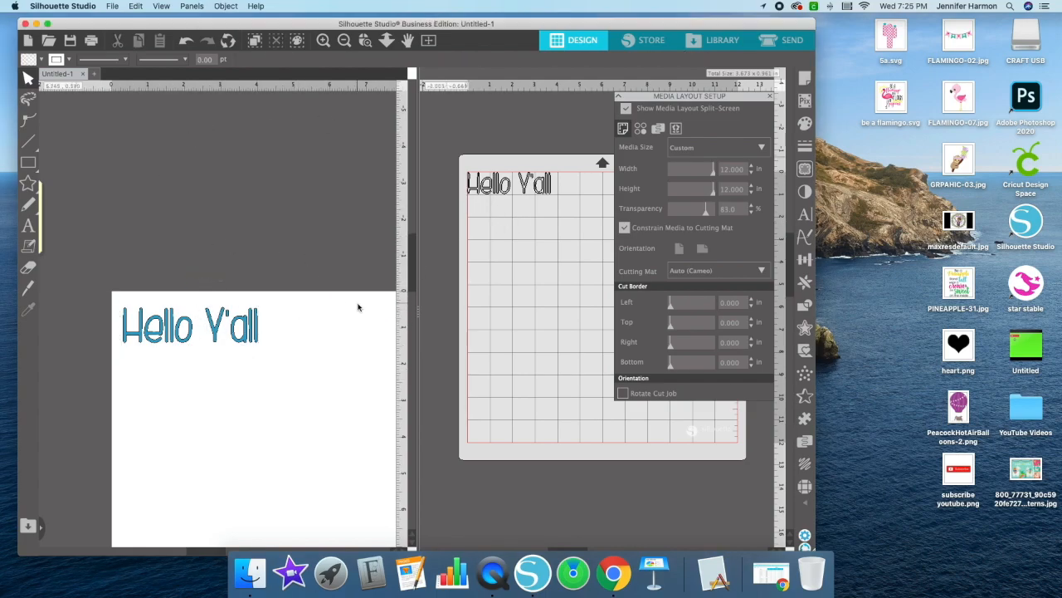
pyautogui.click(675, 152)
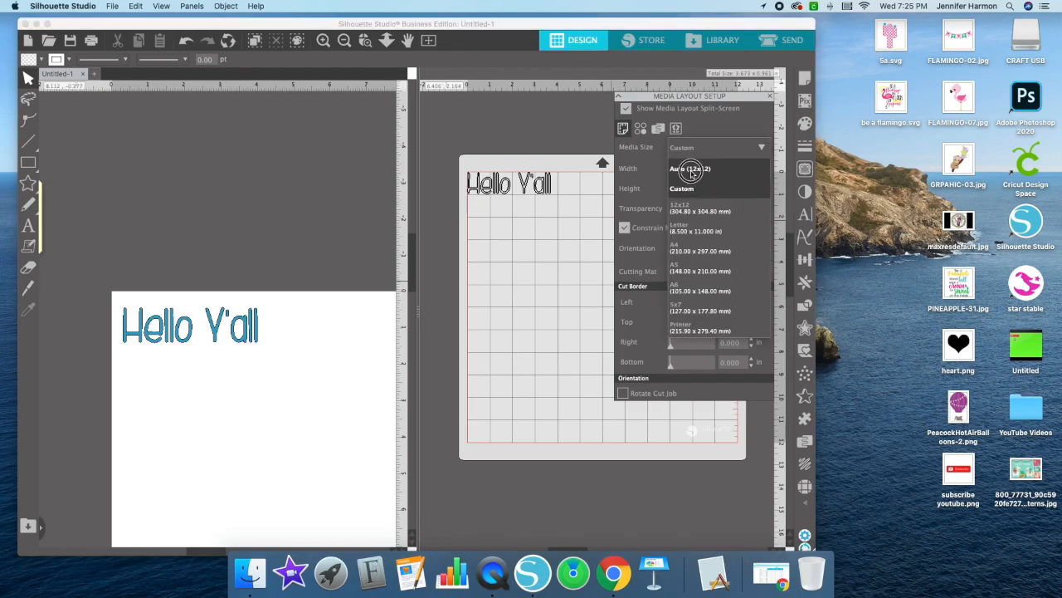
pyautogui.click(690, 167)
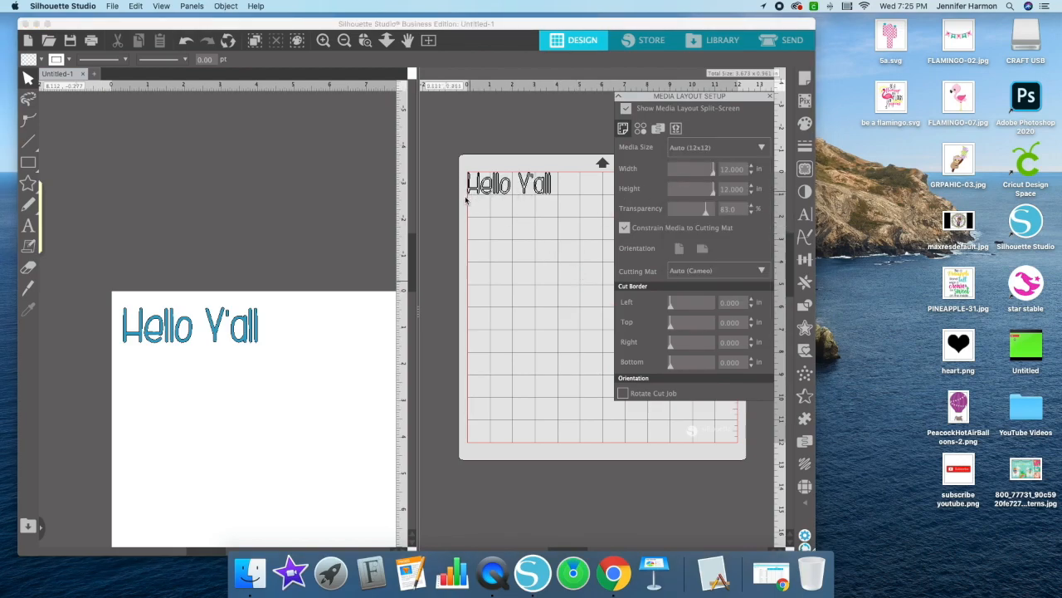
# Set the media layout to copy the "Hello Y'all" text in 3 rows and 2 columns
pyautogui.click(639, 131)
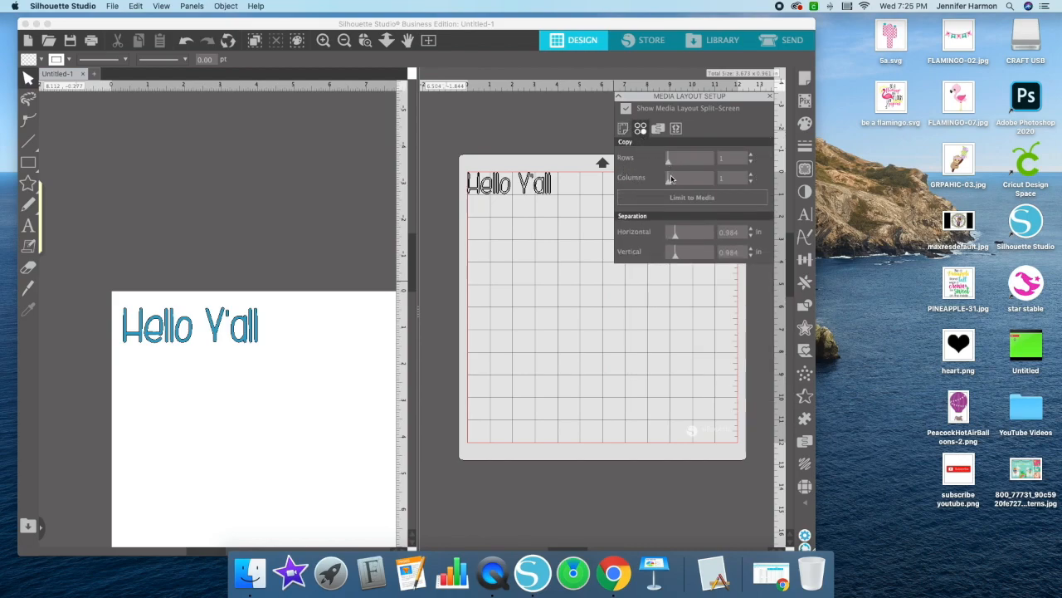
pyautogui.click(750, 156)
pyautogui.click(750, 156)
pyautogui.click(751, 156)
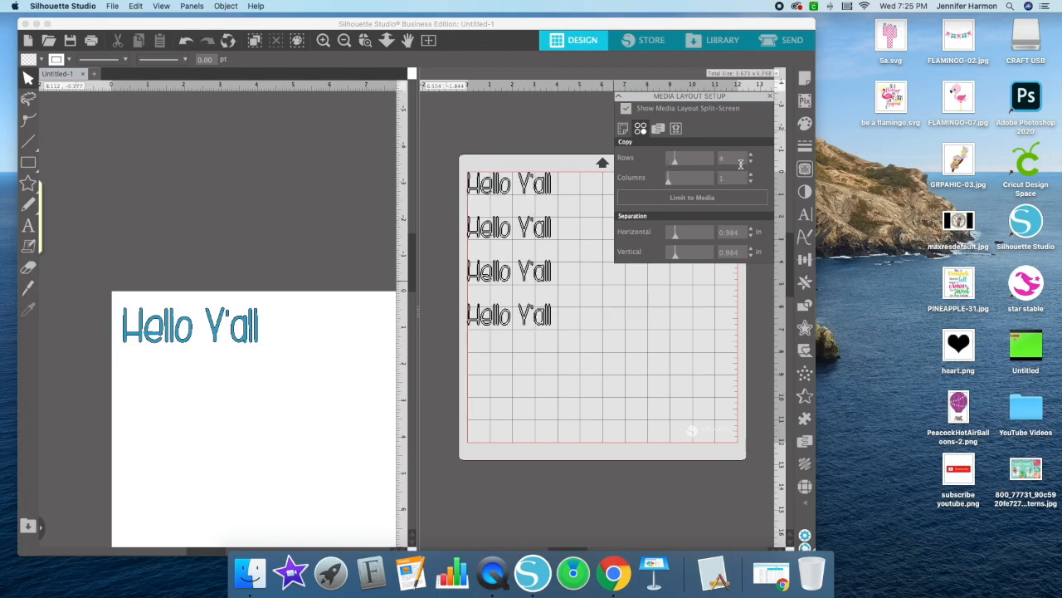
pyautogui.click(750, 162)
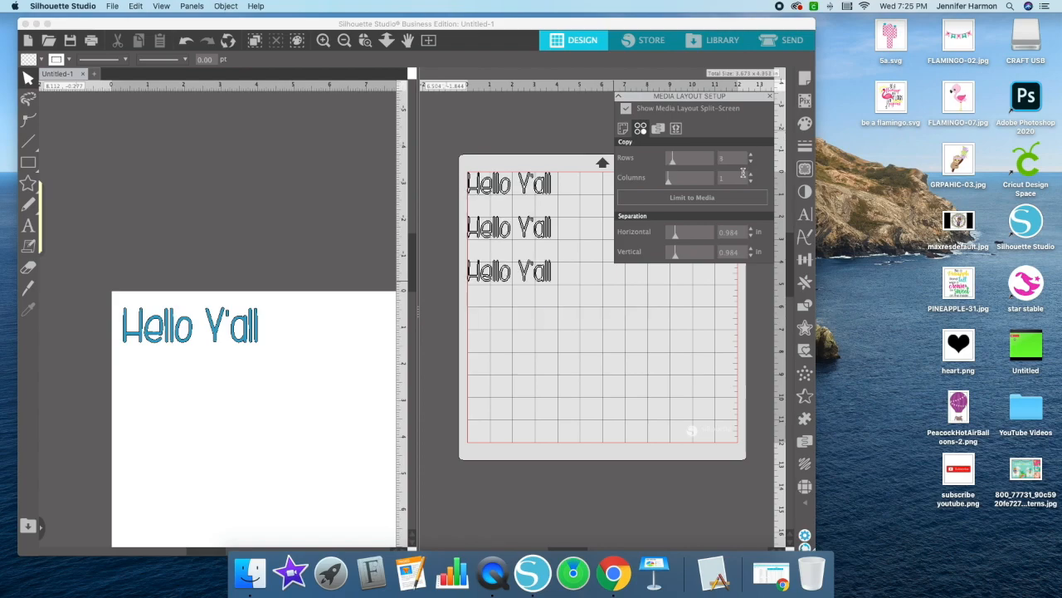
pyautogui.click(750, 173)
pyautogui.click(749, 173)
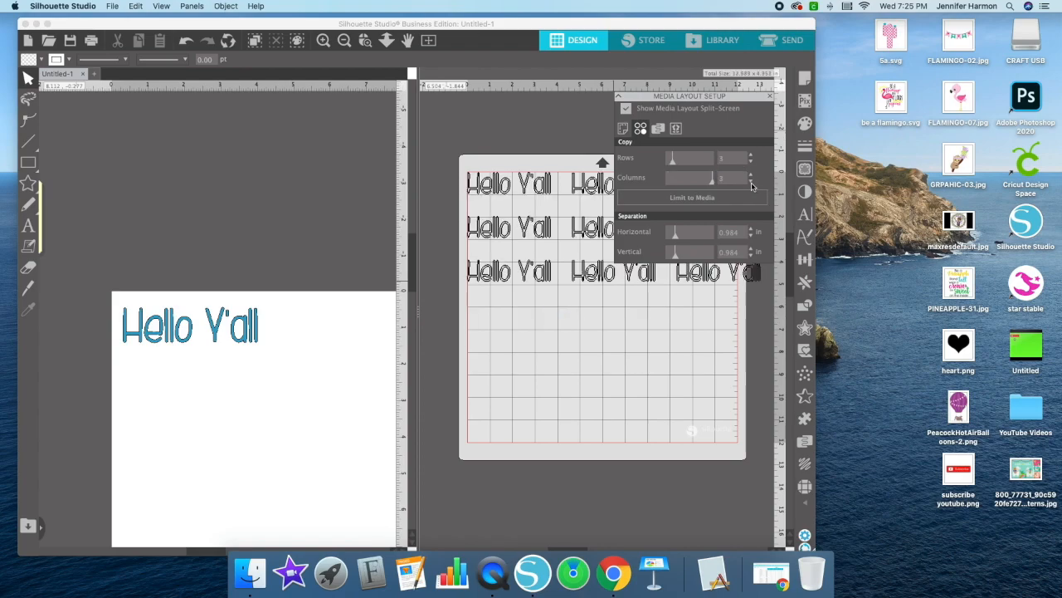
pyautogui.click(751, 184)
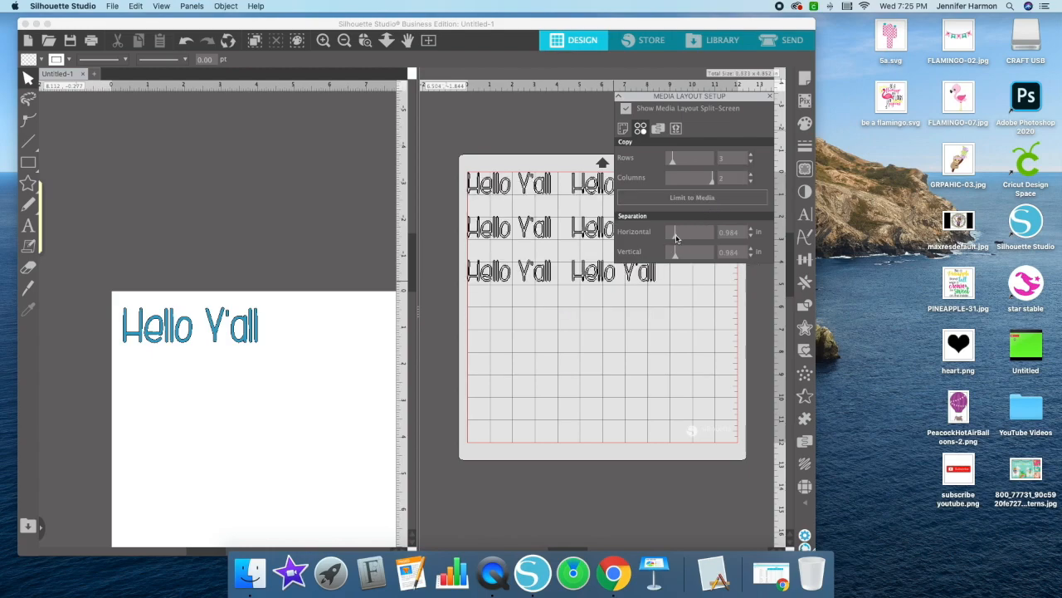
# Set both the horizontal and vertical separation between the "Hello Y'all" copies to 0.250 in
pyautogui.moveTo(676, 239); pyautogui.dragTo(668, 235)
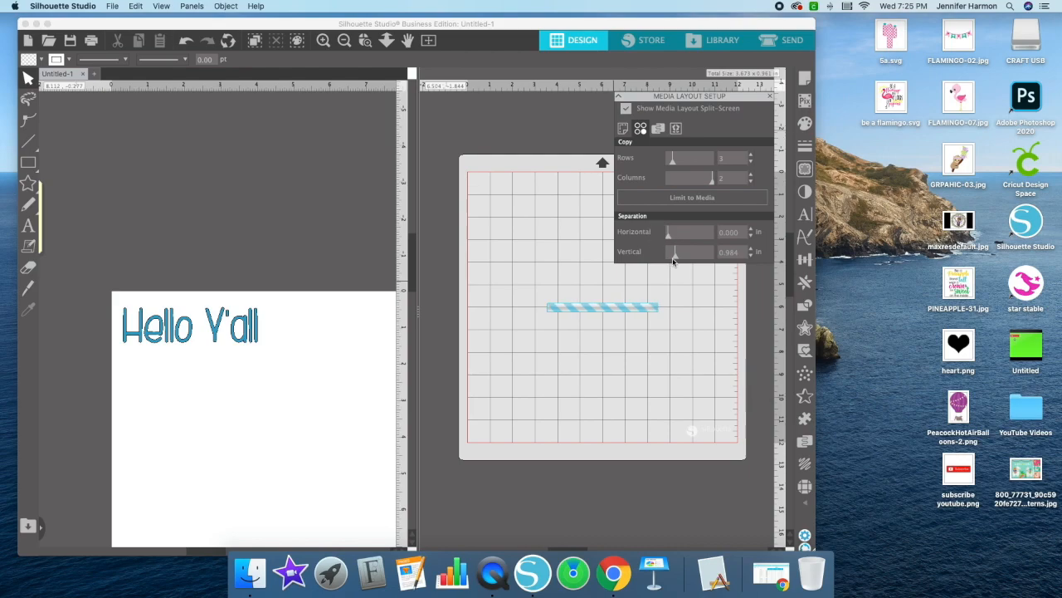
pyautogui.click(748, 232)
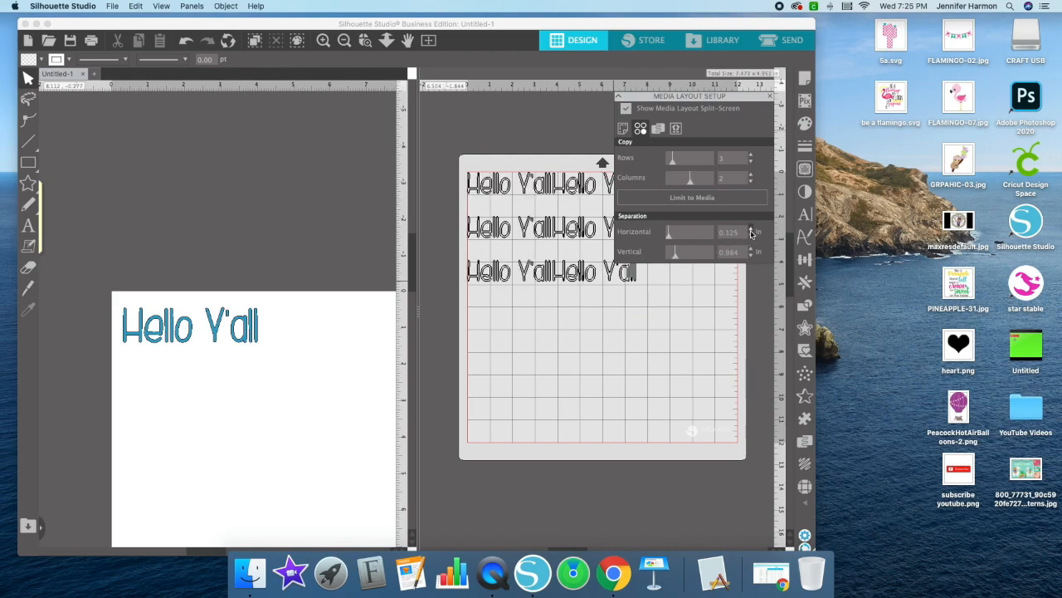
pyautogui.moveTo(674, 252); pyautogui.dragTo(647, 254)
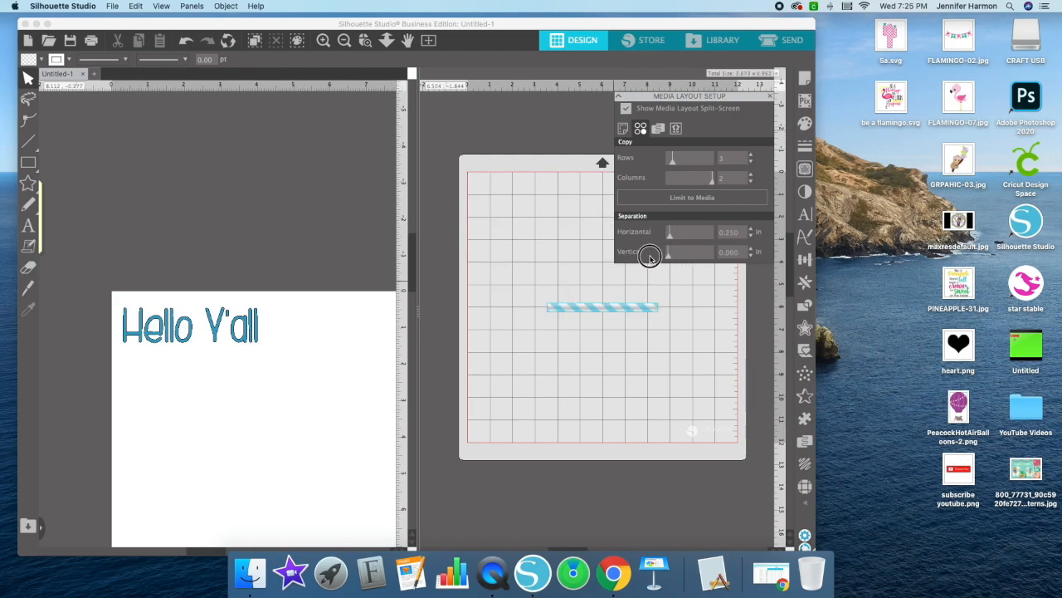
pyautogui.click(751, 249)
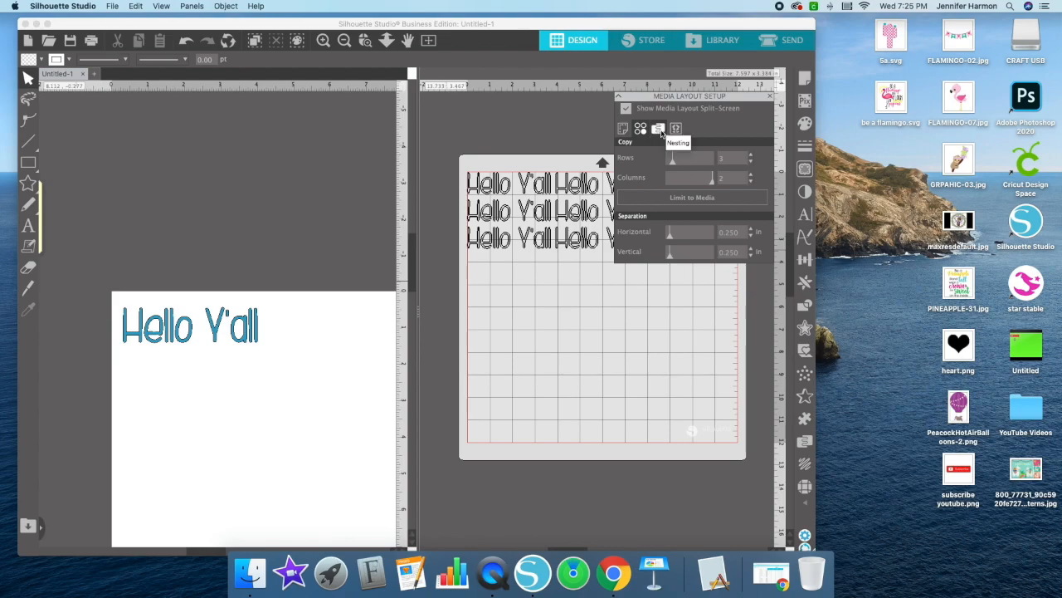
# Move the Media Layout Setup panel clear of the layout area and activate nesting for the copies
pyautogui.moveTo(686, 98); pyautogui.dragTo(209, 129)
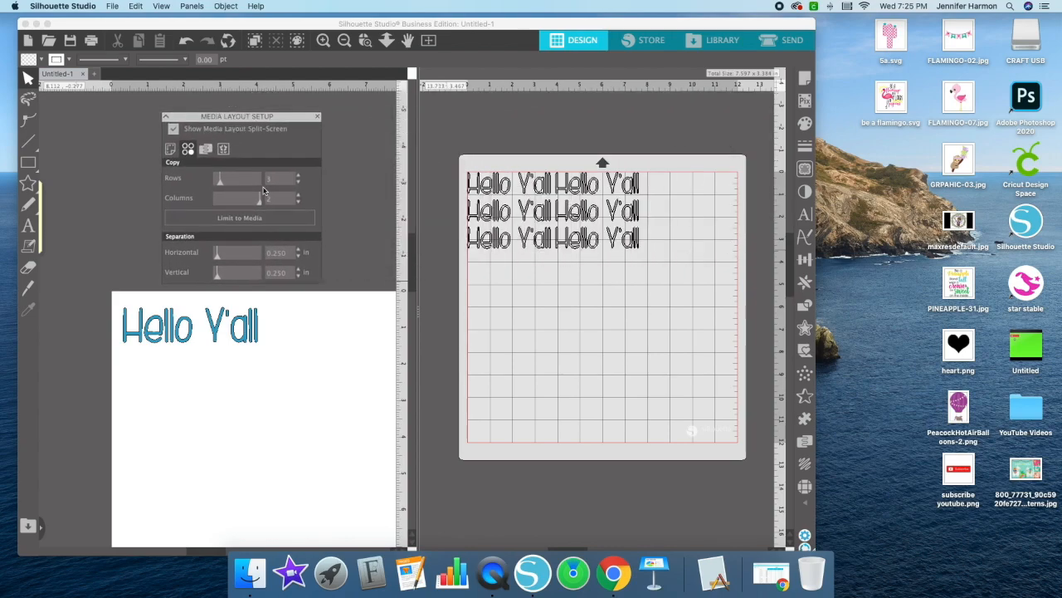
pyautogui.click(207, 148)
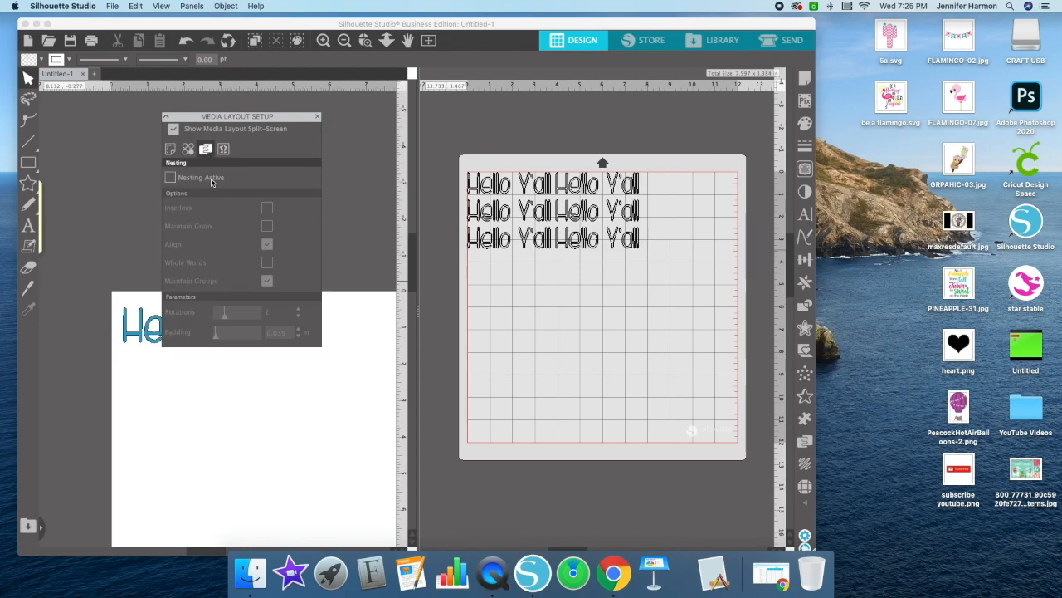
pyautogui.click(211, 180)
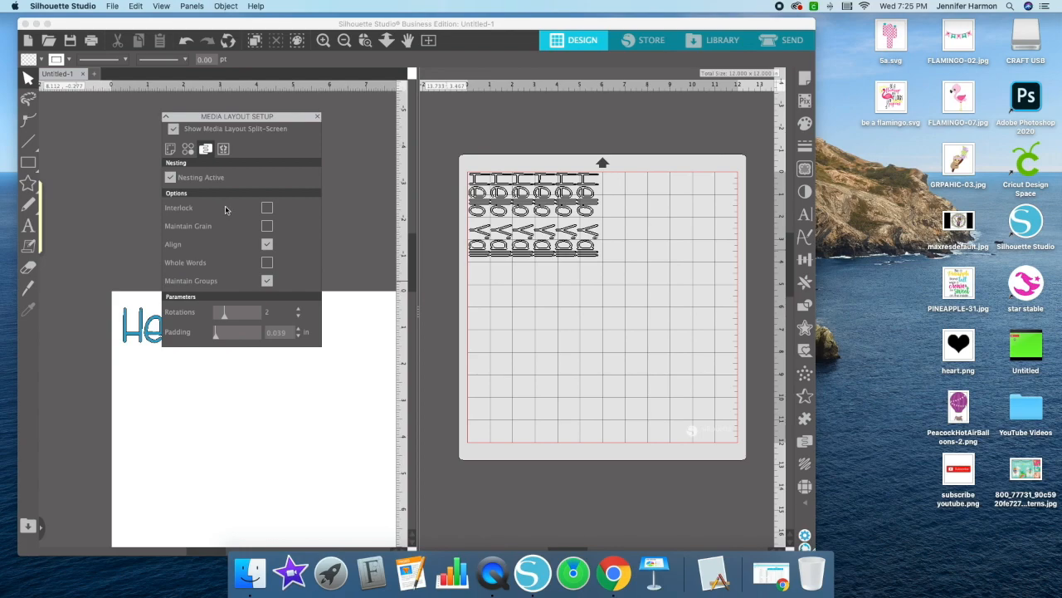
# View the media layout's Tiling options, close the setup panel, and widen the design area to hide the layout view
pyautogui.click(225, 154)
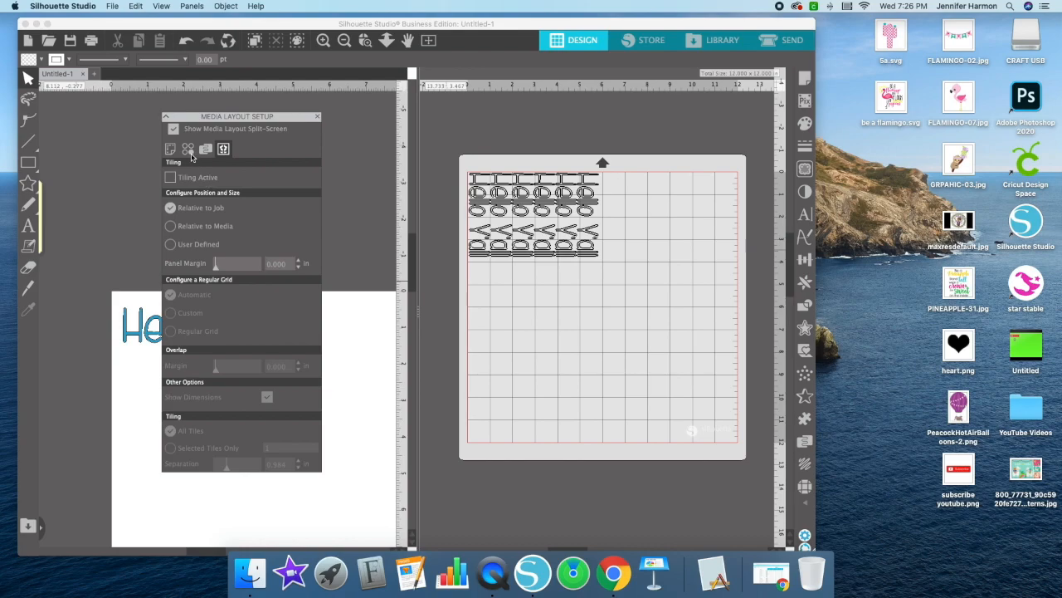
pyautogui.click(317, 116)
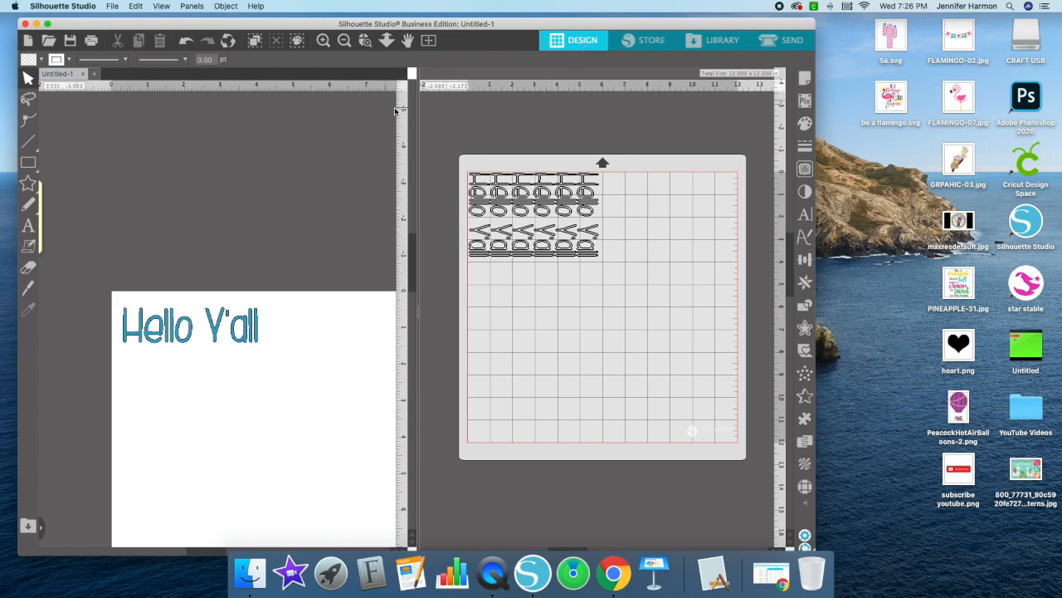
pyautogui.moveTo(415, 113); pyautogui.dragTo(820, 133)
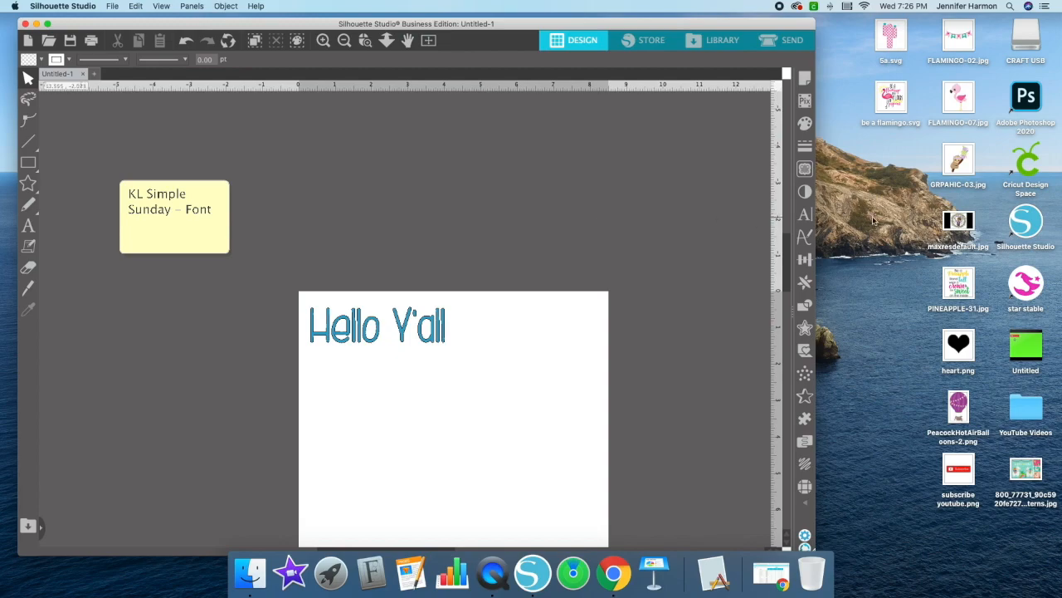
pyautogui.scroll(-2, 452, 311)
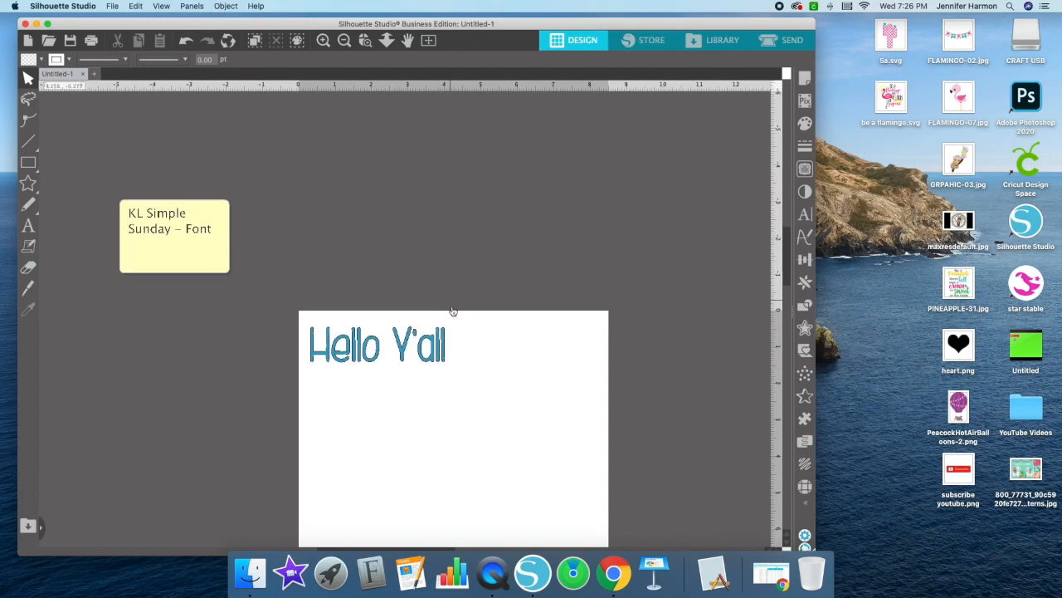
pyautogui.scroll(-5, 452, 311)
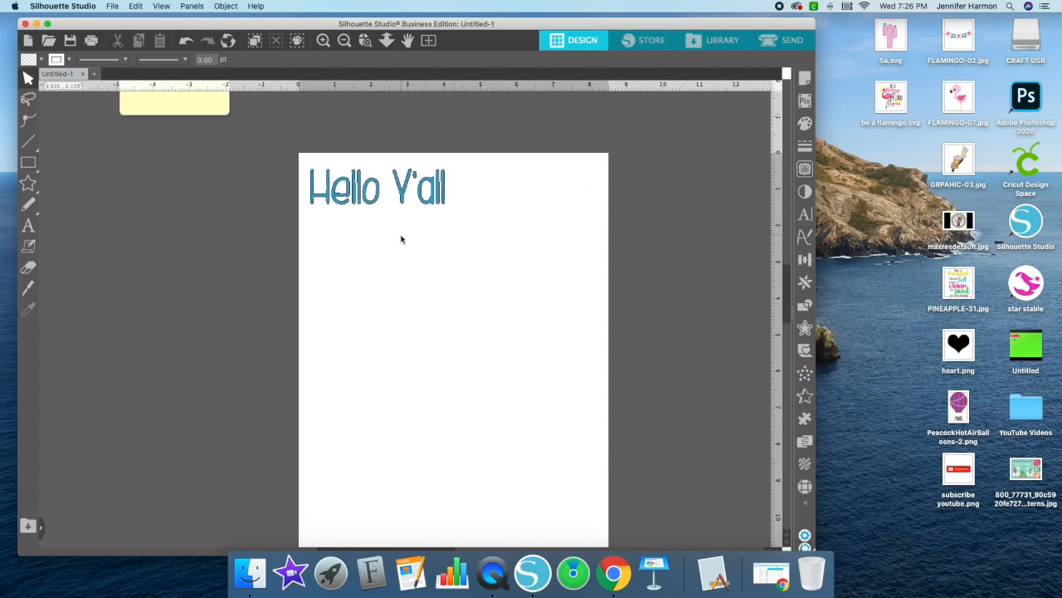
# Set the page's media size to Auto (12x12) and bring the media layout view back beside the design area
pyautogui.click(804, 77)
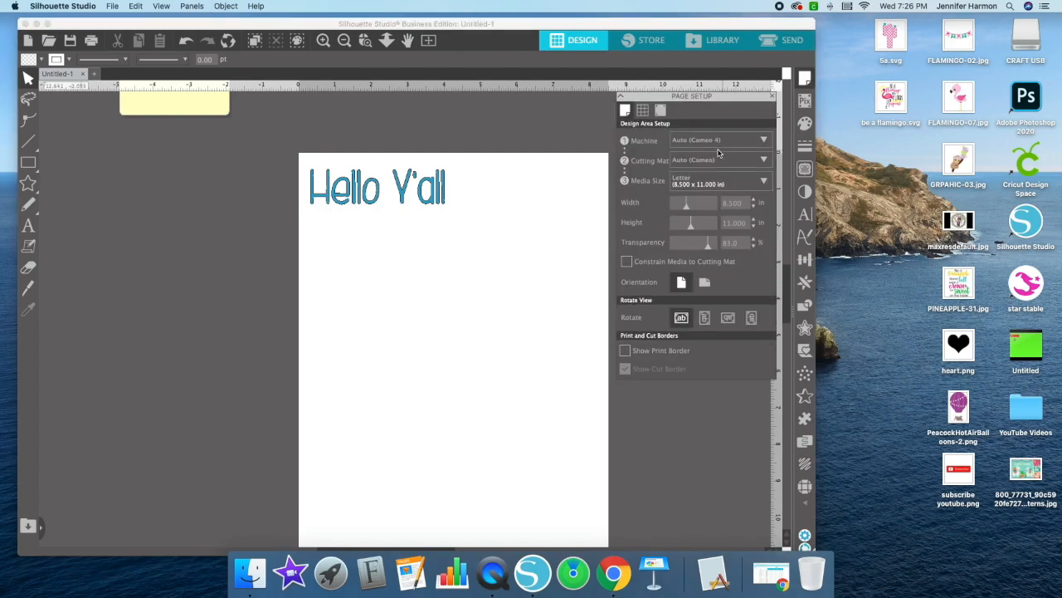
pyautogui.click(679, 184)
pyautogui.click(698, 202)
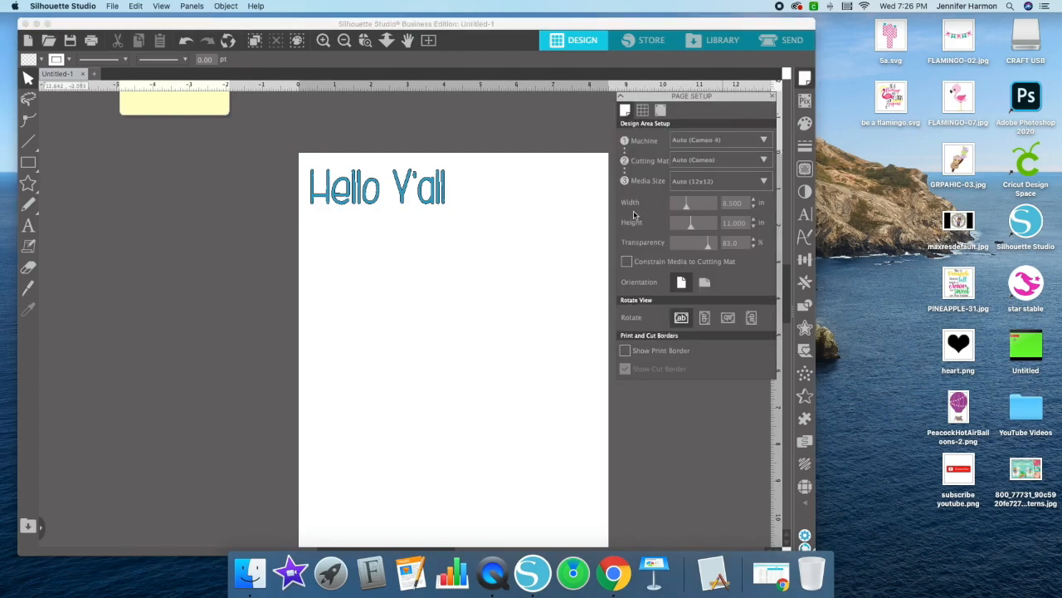
pyautogui.click(681, 157)
pyautogui.click(482, 148)
pyautogui.click(704, 44)
pyautogui.click(563, 42)
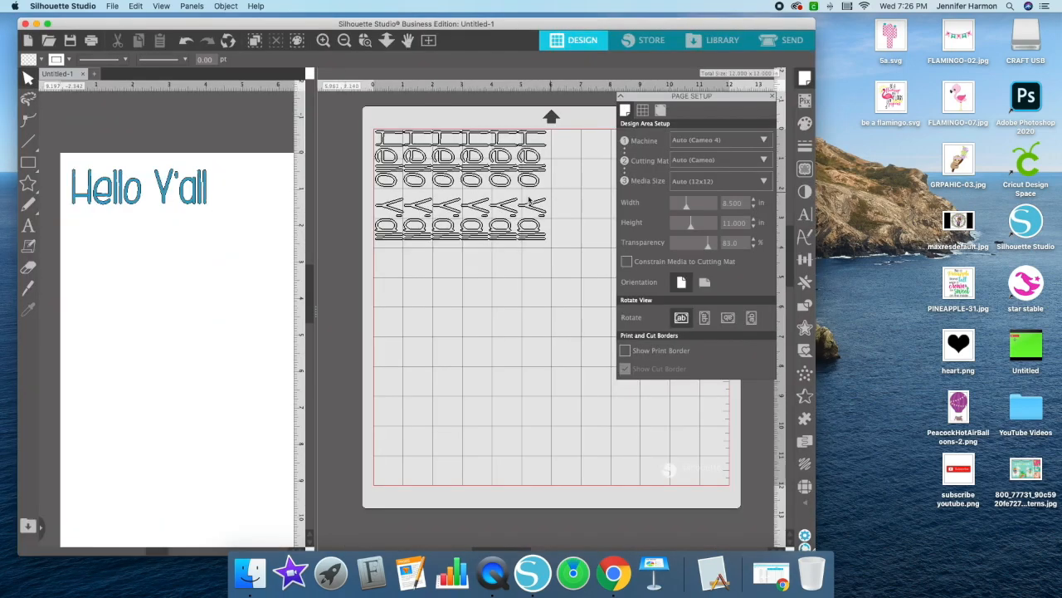
# Turn off the Media Layout split-screen and close the Media Layout Setup panel
pyautogui.click(778, 493)
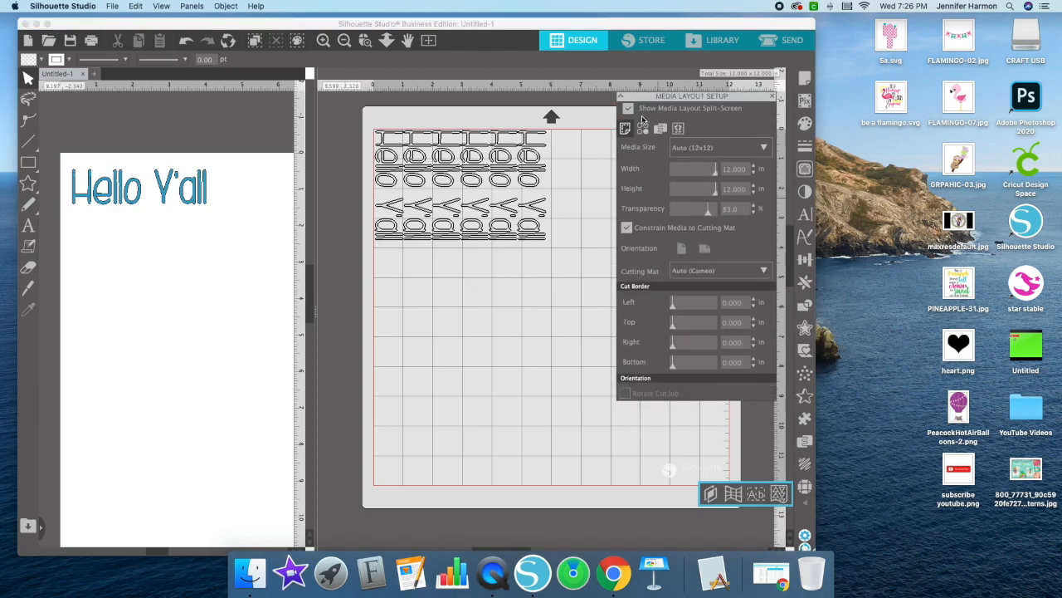
pyautogui.click(628, 109)
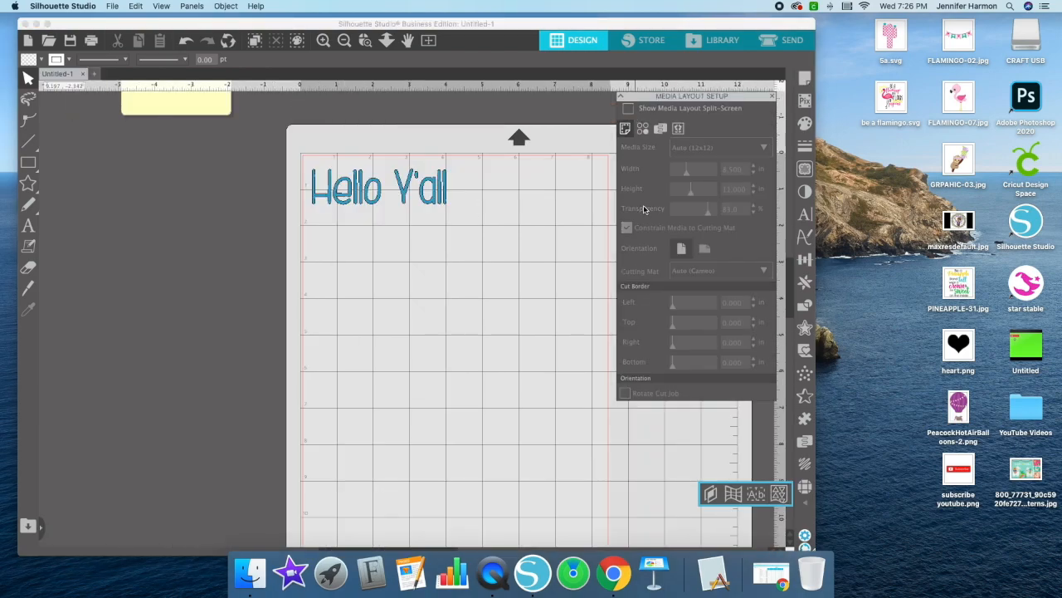
pyautogui.click(772, 97)
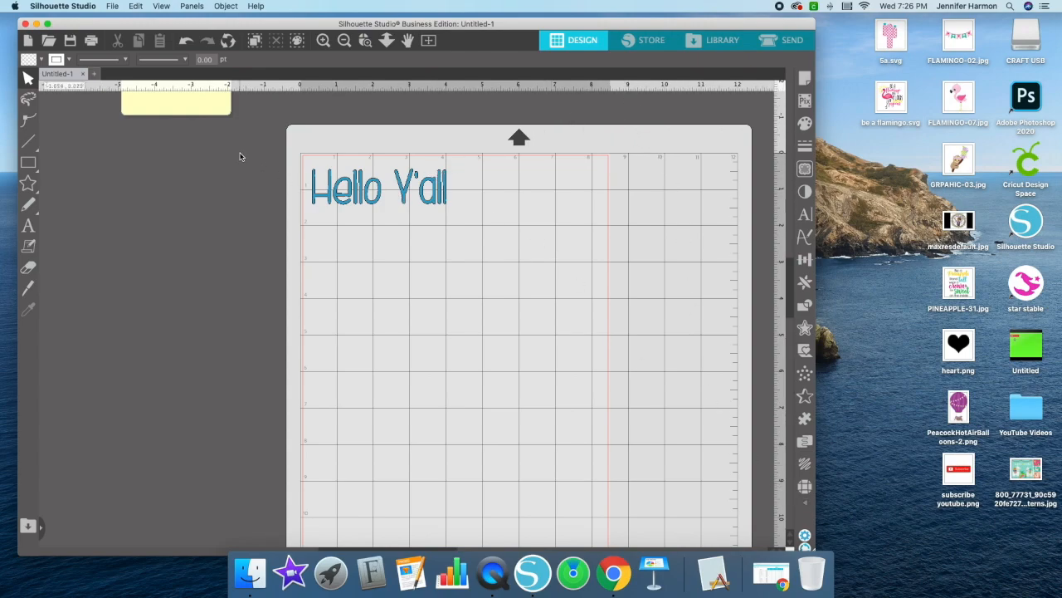
# Switch to Chrome, review the edition features in the comparison chart again, and return to Silhouette Studio
pyautogui.hscroll(-1, 416, 185)
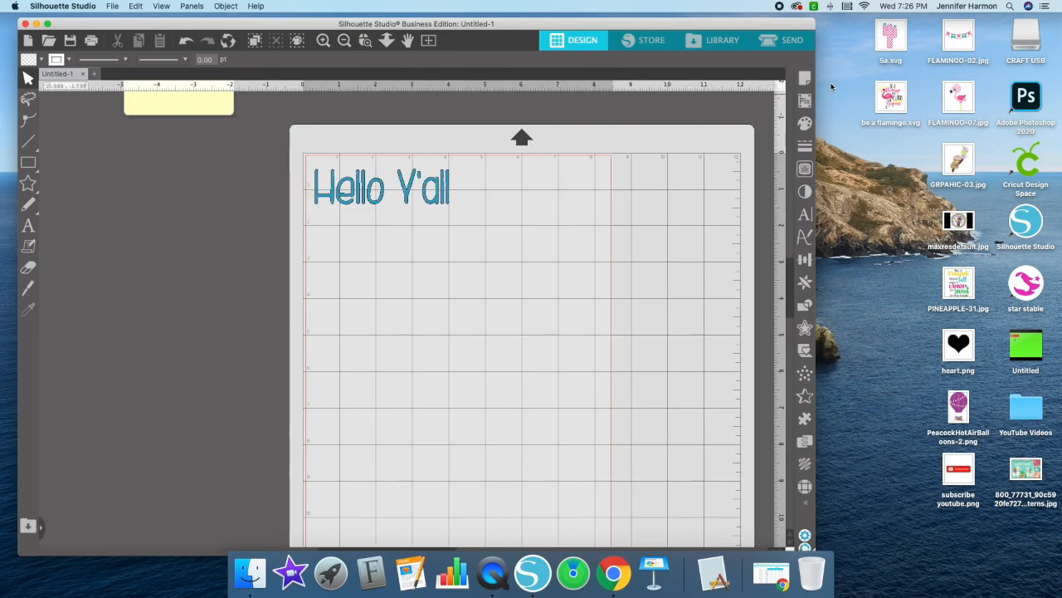
pyautogui.scroll(-1, 418, 280)
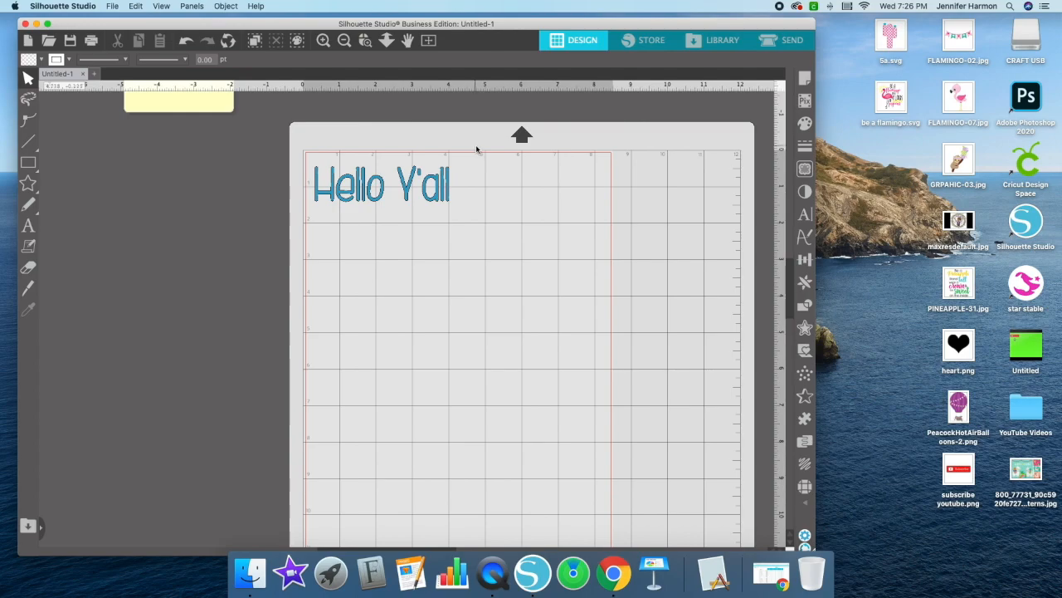
pyautogui.hscroll(2, 581, 391)
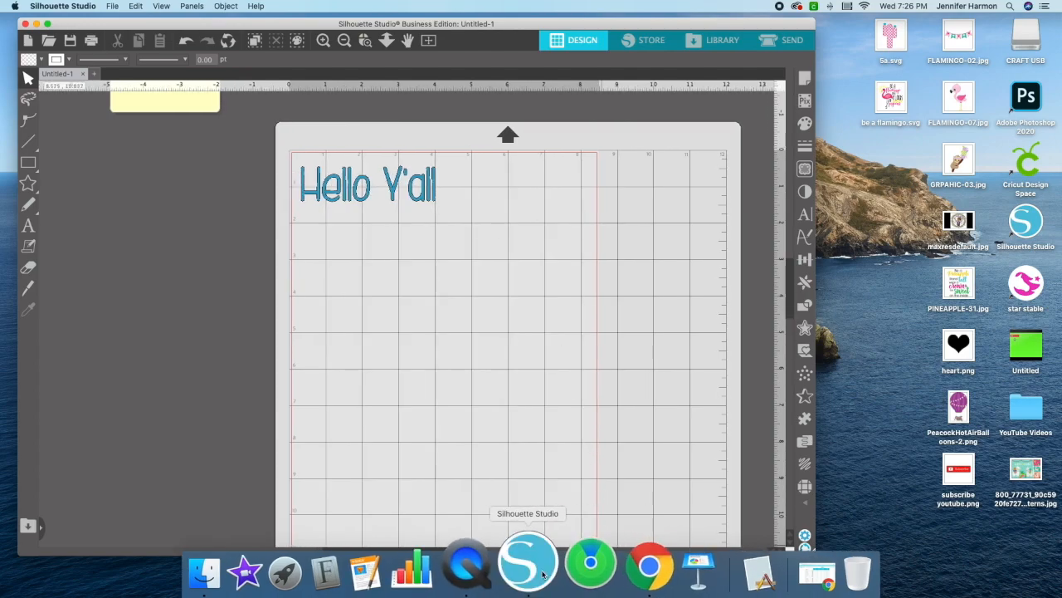
pyautogui.click(610, 571)
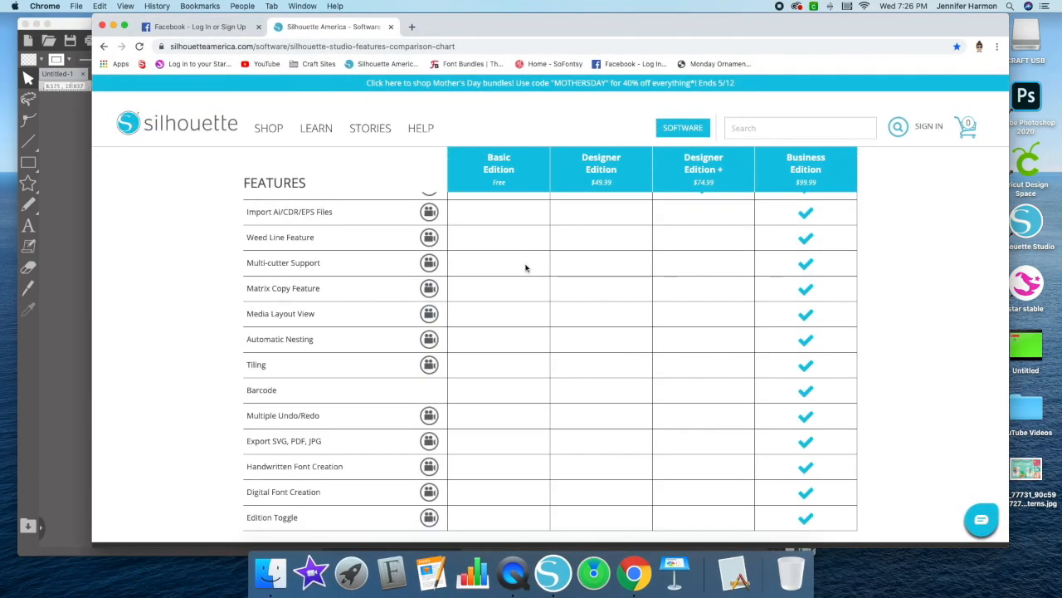
pyautogui.scroll(2, 569, 292)
pyautogui.scroll(5, 569, 292)
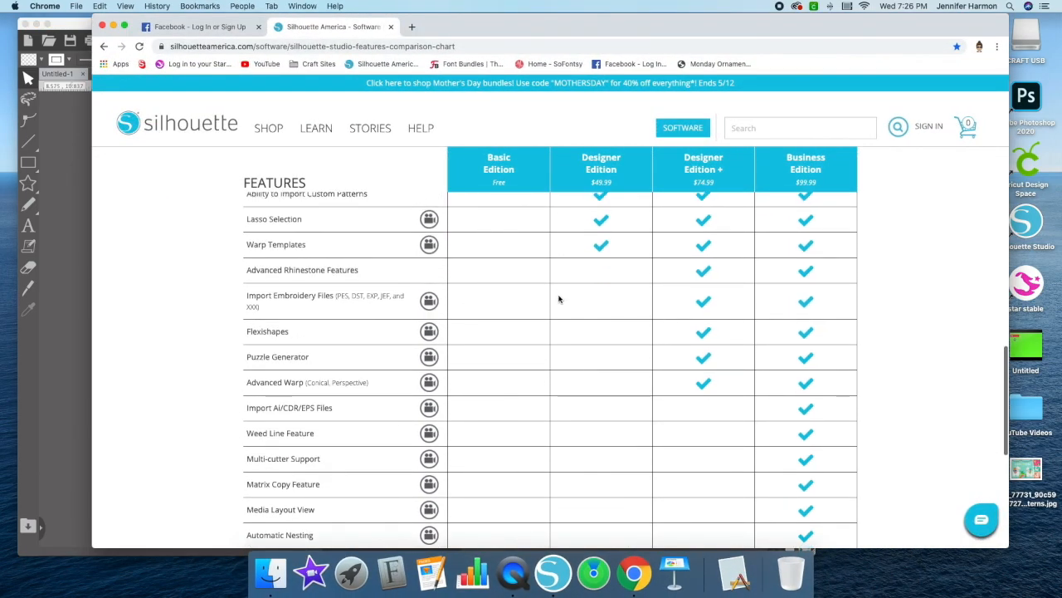
pyautogui.scroll(4, 372, 252)
pyautogui.scroll(10, 370, 255)
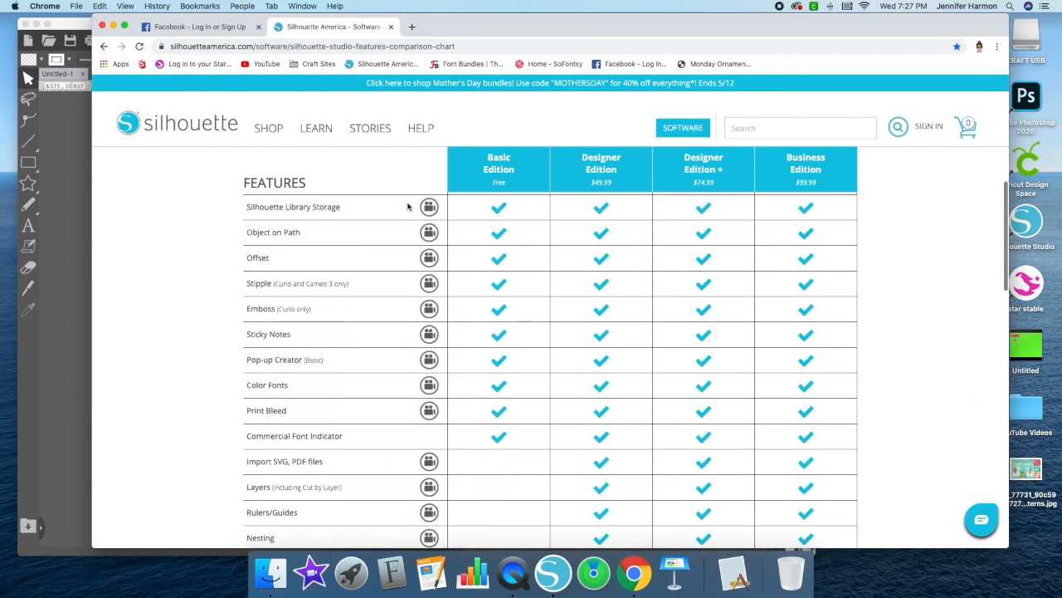
pyautogui.scroll(-6, 430, 287)
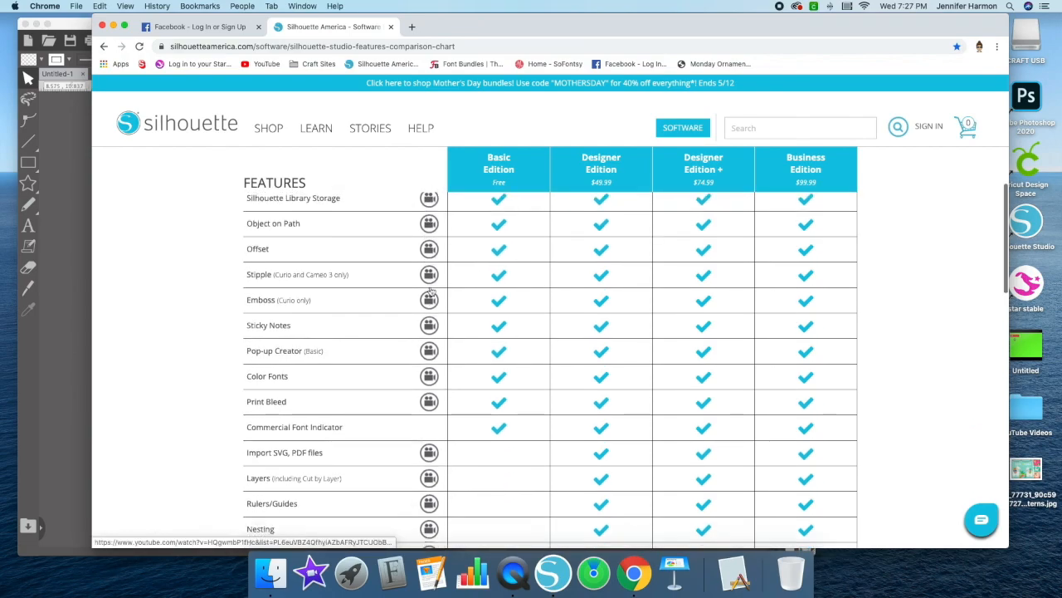
pyautogui.scroll(-4, 430, 296)
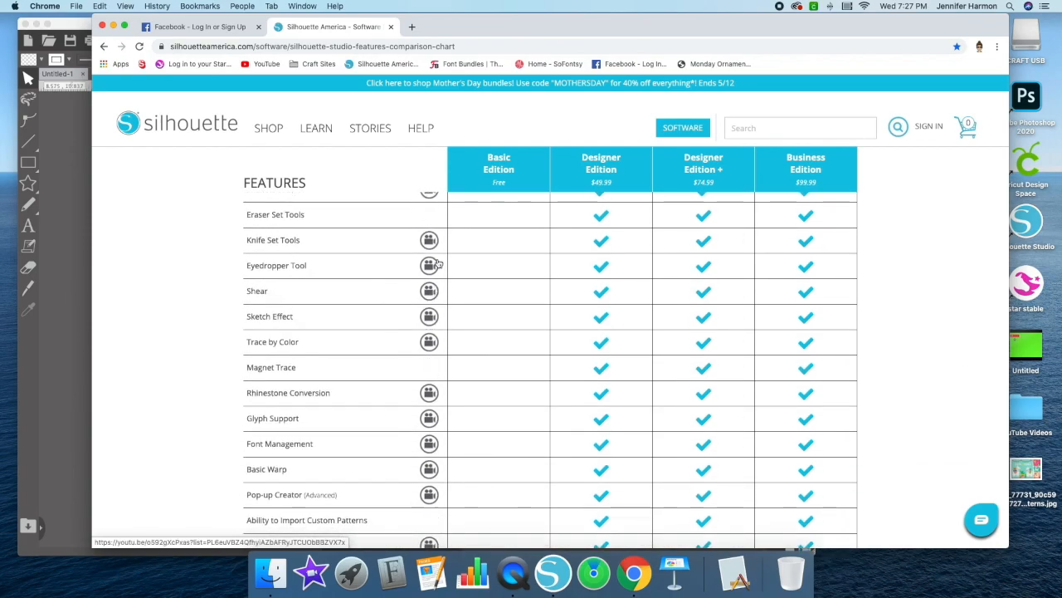
pyautogui.scroll(1, 312, 246)
pyautogui.scroll(1, 310, 246)
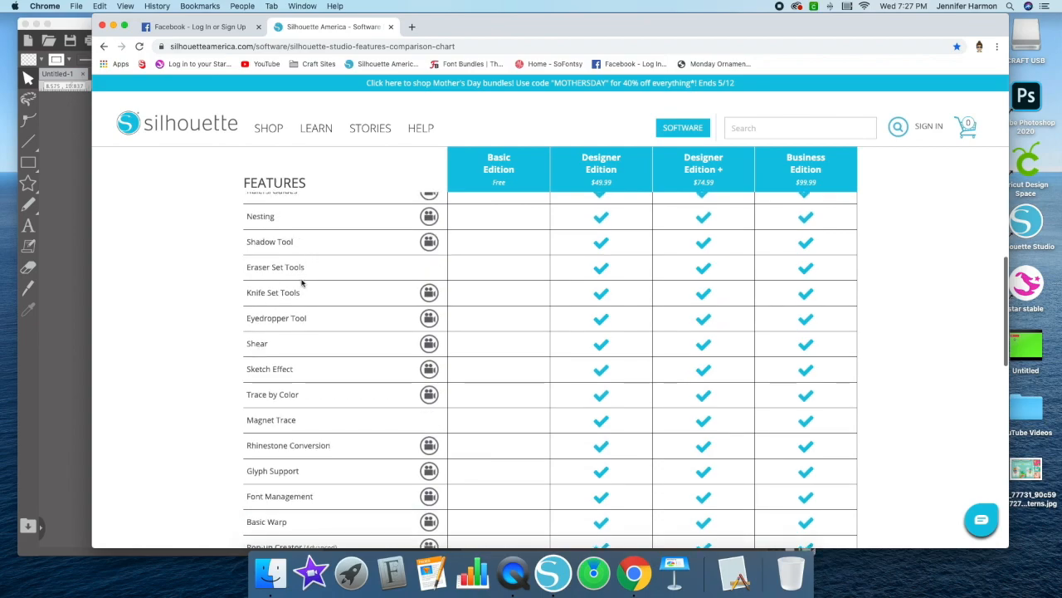
pyautogui.scroll(2, 482, 315)
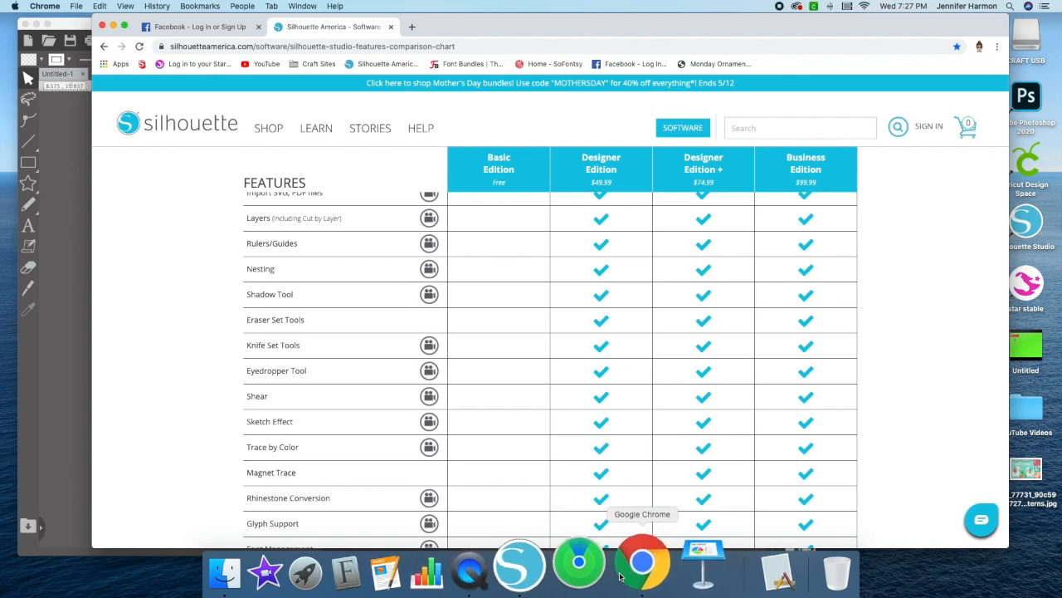
pyautogui.click(548, 569)
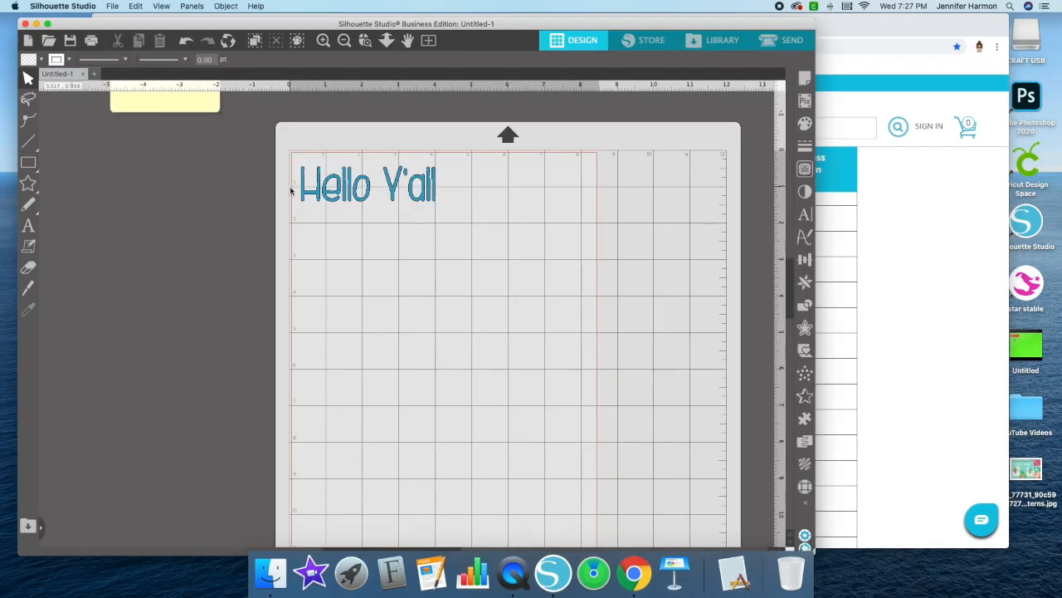
# Try straight outline knife cuts across the "Hello Y'all" text with Auto Apply on, undoing the cut
pyautogui.click(28, 287)
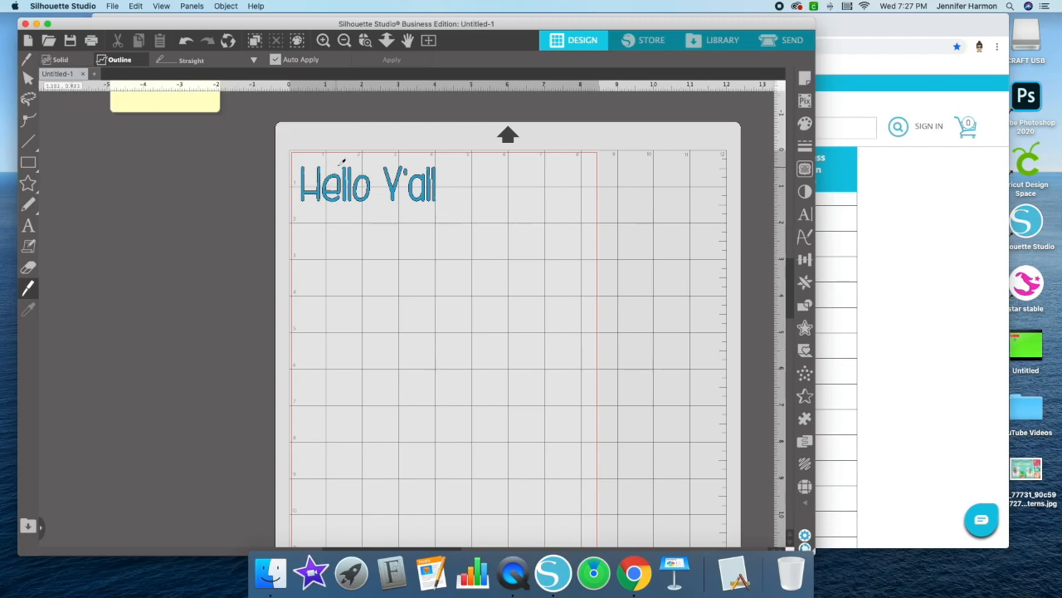
pyautogui.moveTo(384, 186); pyautogui.dragTo(508, 190)
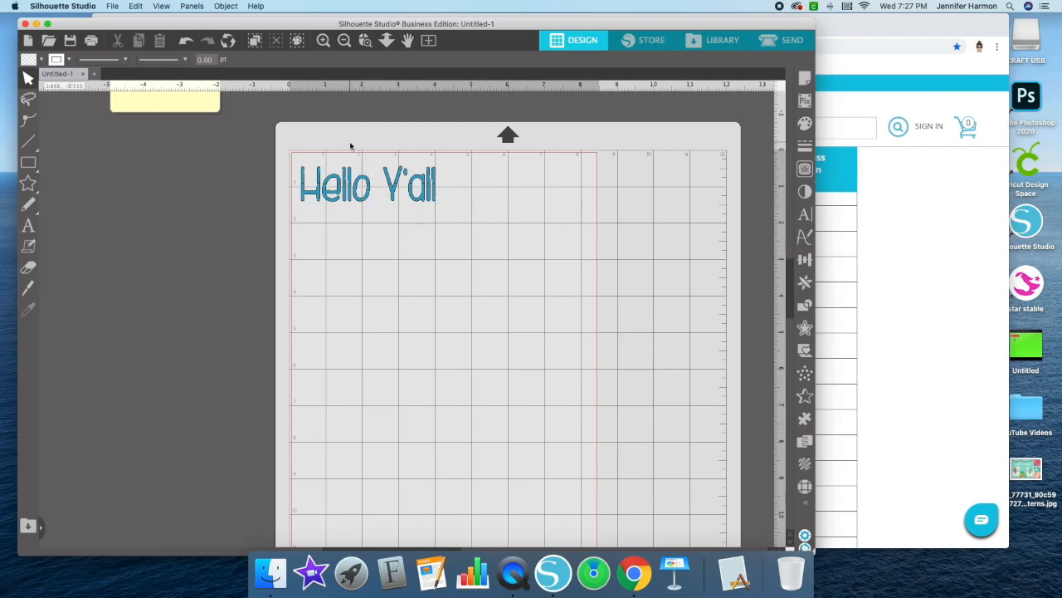
pyautogui.moveTo(349, 199); pyautogui.dragTo(349, 219)
pyautogui.press('super+z')
pyautogui.press('super+z')
pyautogui.click(28, 287)
pyautogui.moveTo(257, 183); pyautogui.dragTo(516, 194)
# With Auto Apply off, draw a solid, straight knife line about 6.4 in long across the "Hello Y'all" text
pyautogui.click(24, 289)
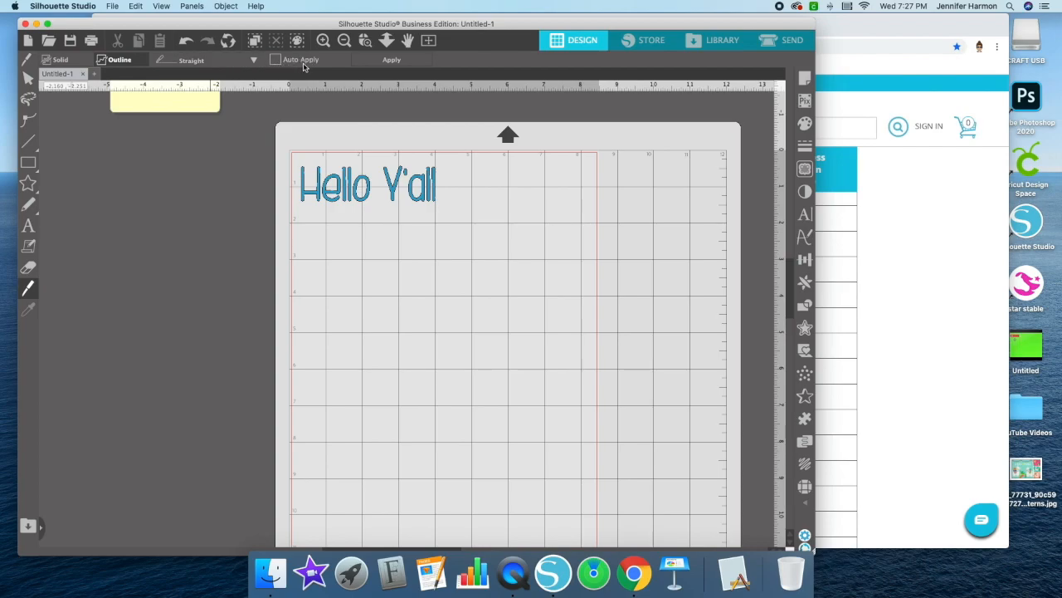
pyautogui.click(65, 59)
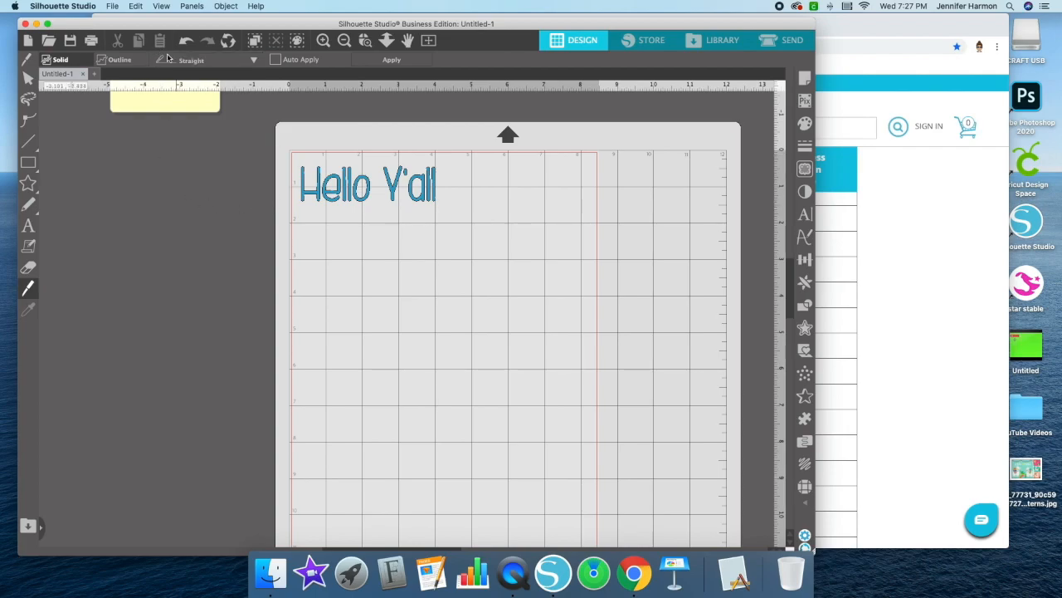
pyautogui.click(179, 59)
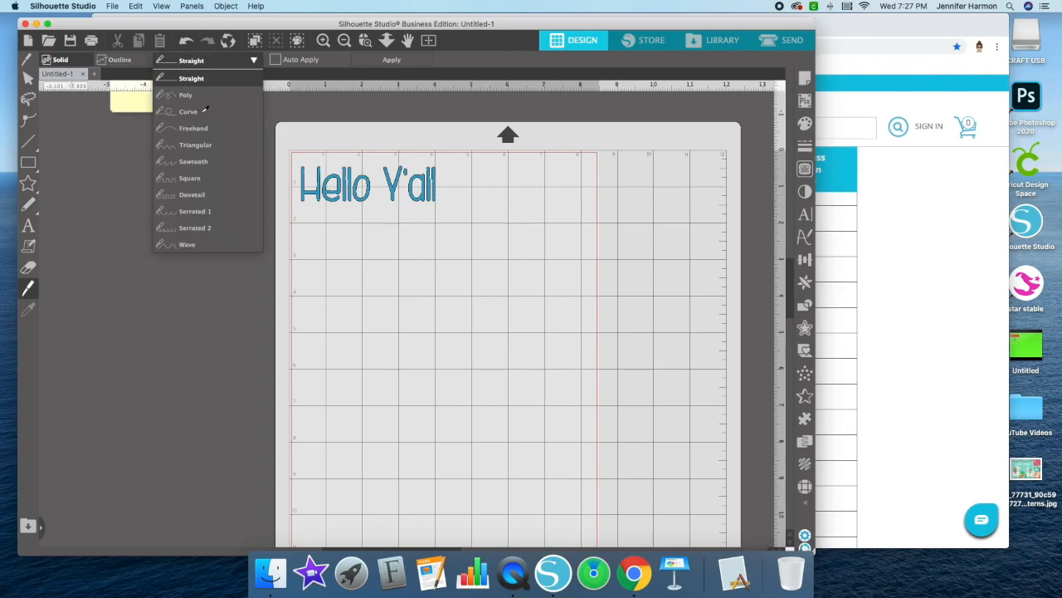
pyautogui.click(186, 64)
pyautogui.moveTo(268, 186); pyautogui.dragTo(496, 187)
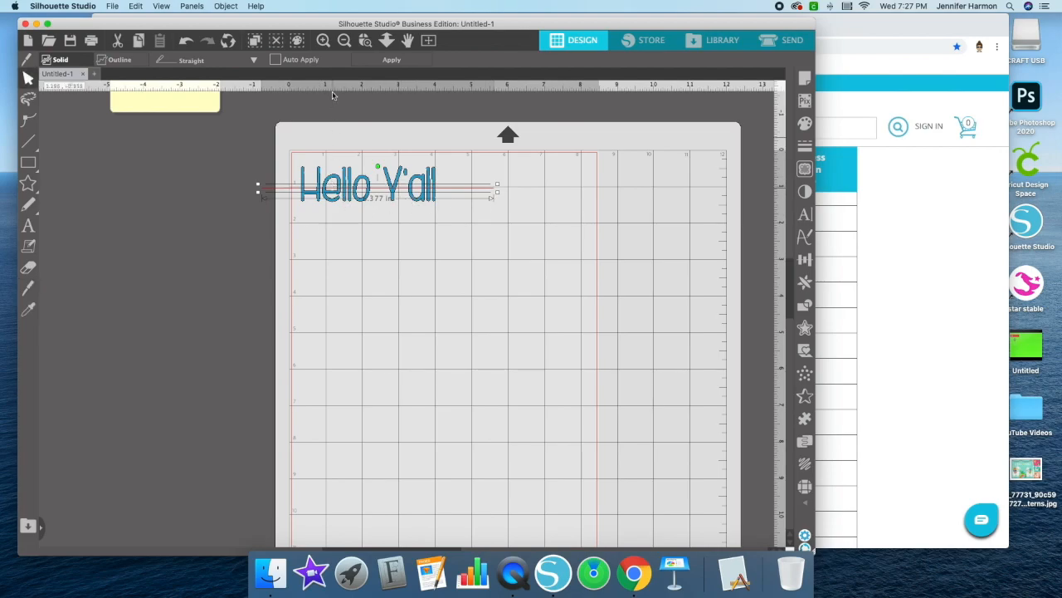
# Set the thickness of the knife line across the "Hello Y'all" text to 2.50 pt in the Line Style settings
pyautogui.scroll(2, 334, 185)
pyautogui.scroll(7, 335, 187)
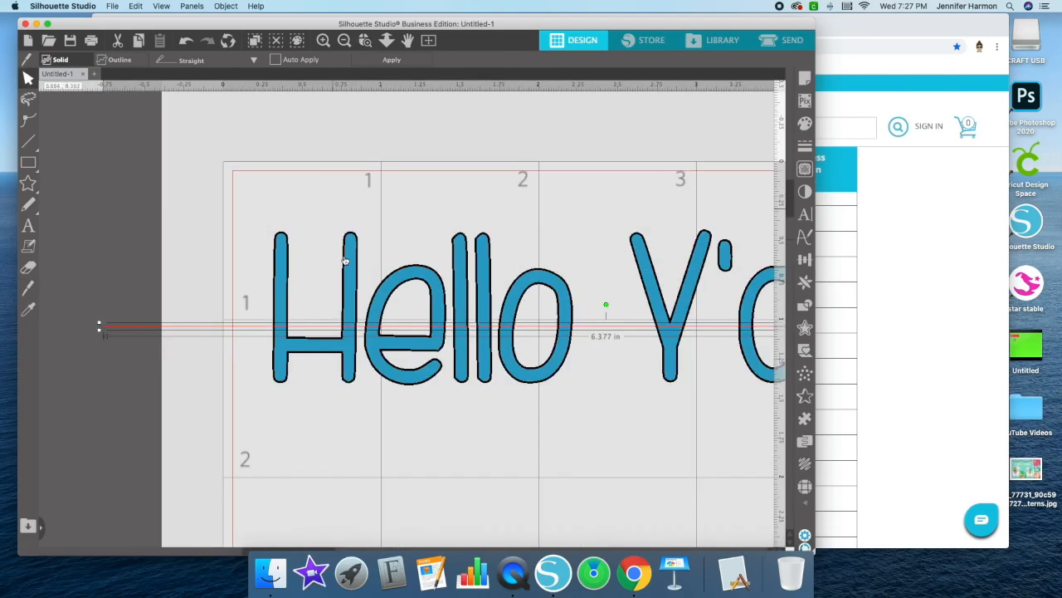
pyautogui.click(805, 146)
pyautogui.click(625, 109)
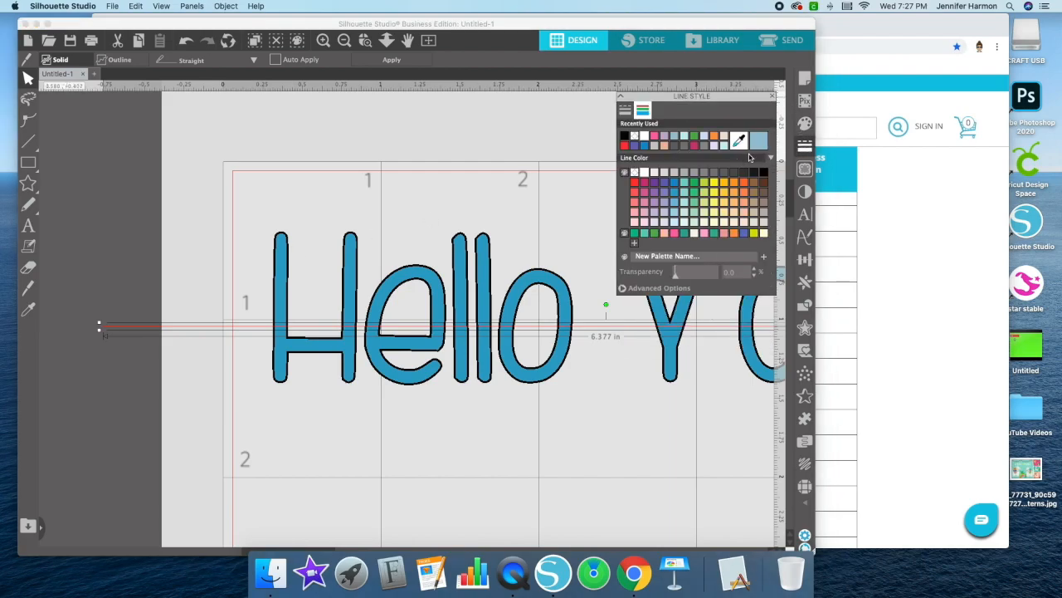
pyautogui.click(643, 110)
pyautogui.click(748, 156)
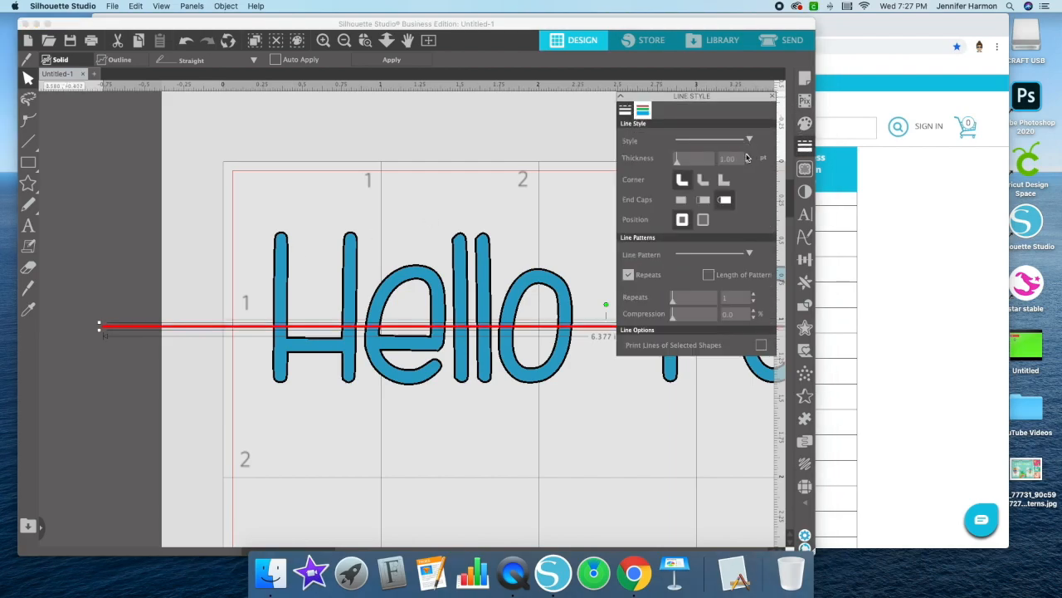
pyautogui.click(749, 156)
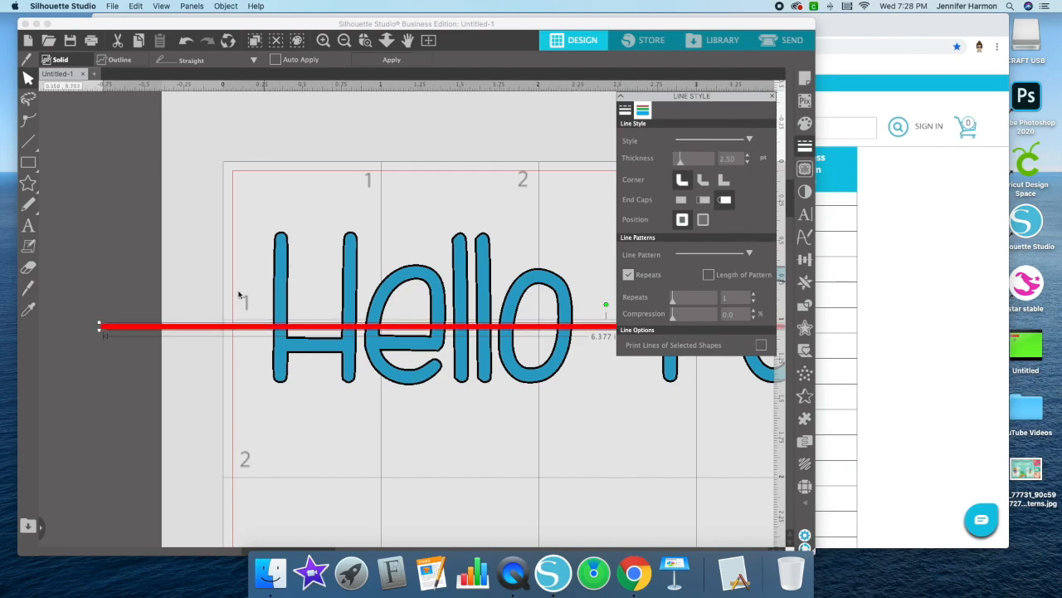
# Apply the thickened knife cut to the text, move the lower piece of the H up against its upper half, and select the "Hello" pieces
pyautogui.click(391, 61)
pyautogui.click(304, 160)
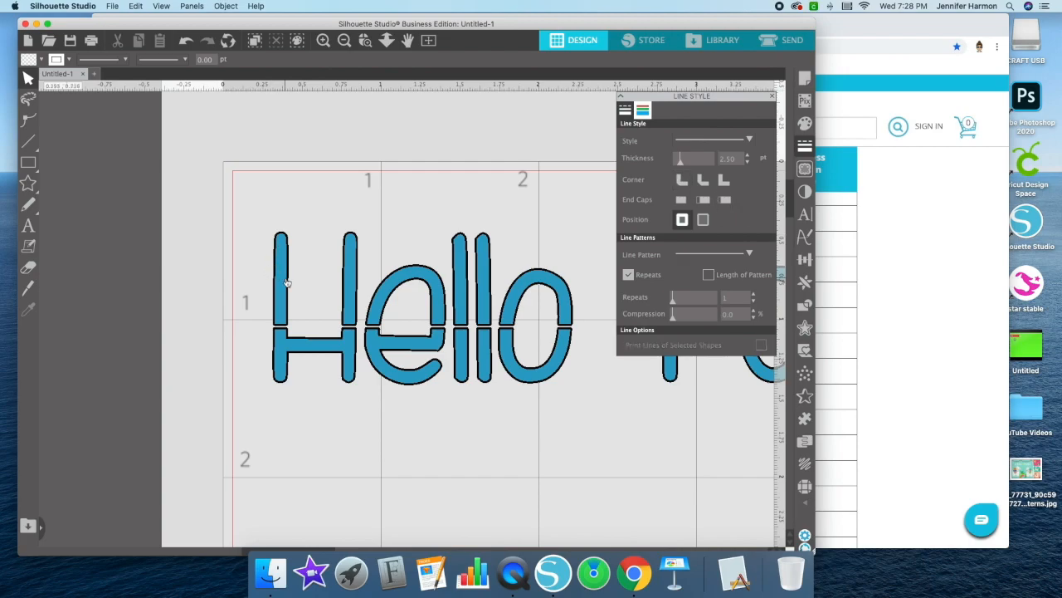
pyautogui.click(353, 356)
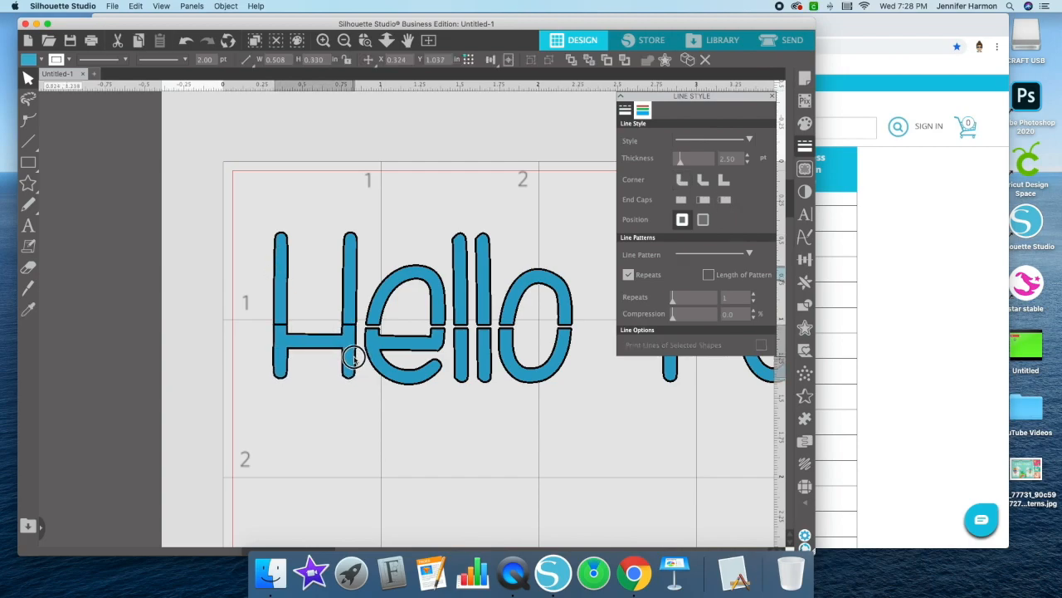
pyautogui.moveTo(225, 223); pyautogui.dragTo(585, 403)
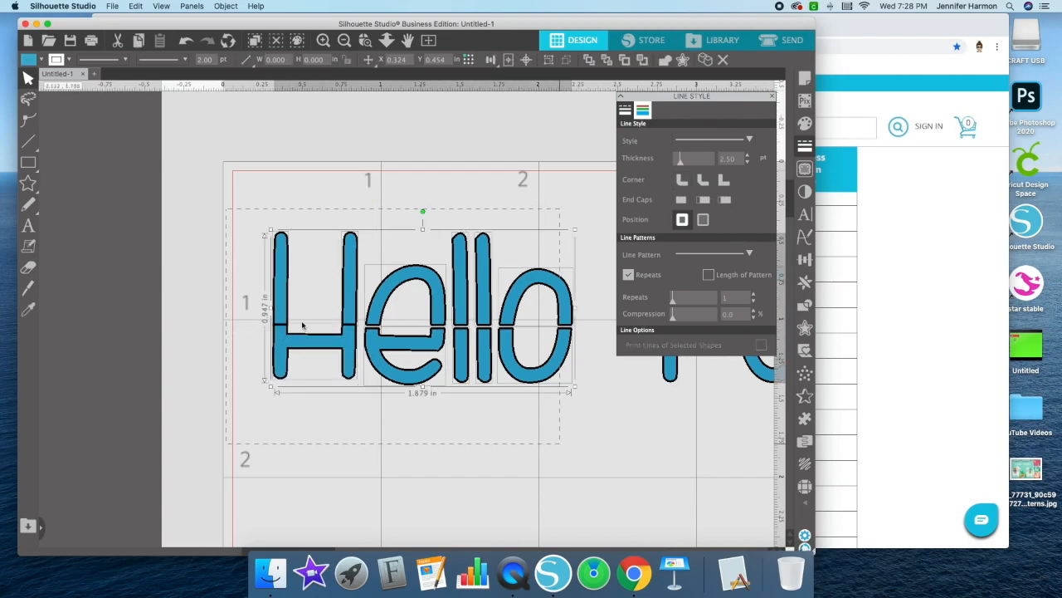
# Undo the piece move, the applied cut and the knife line back to the uncut "Hello Y'all" text, and close the Line Style settings
pyautogui.click(190, 43)
pyautogui.click(192, 46)
pyautogui.click(191, 47)
pyautogui.click(192, 47)
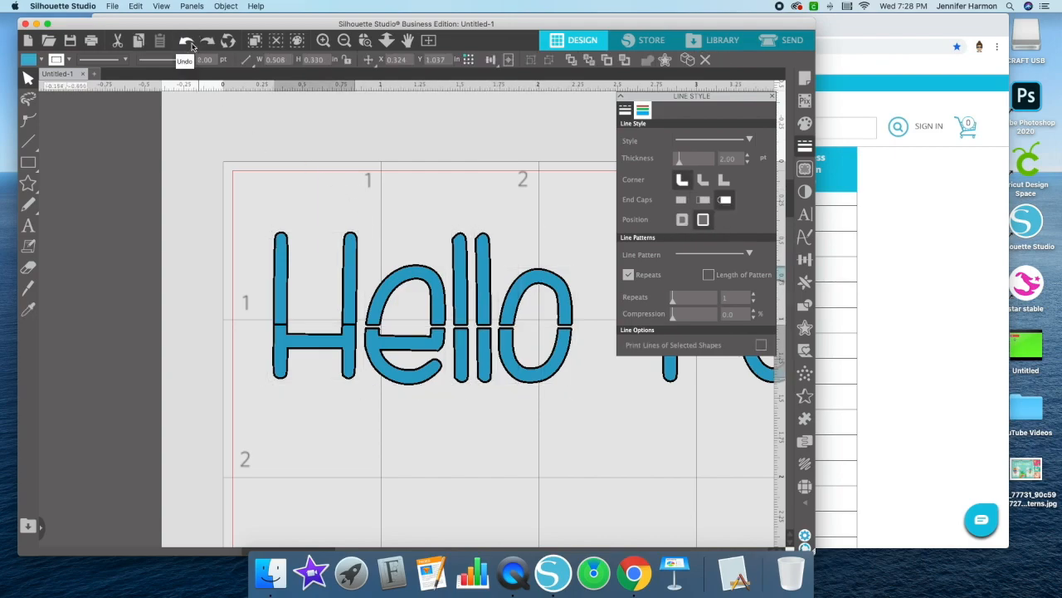
pyautogui.click(192, 47)
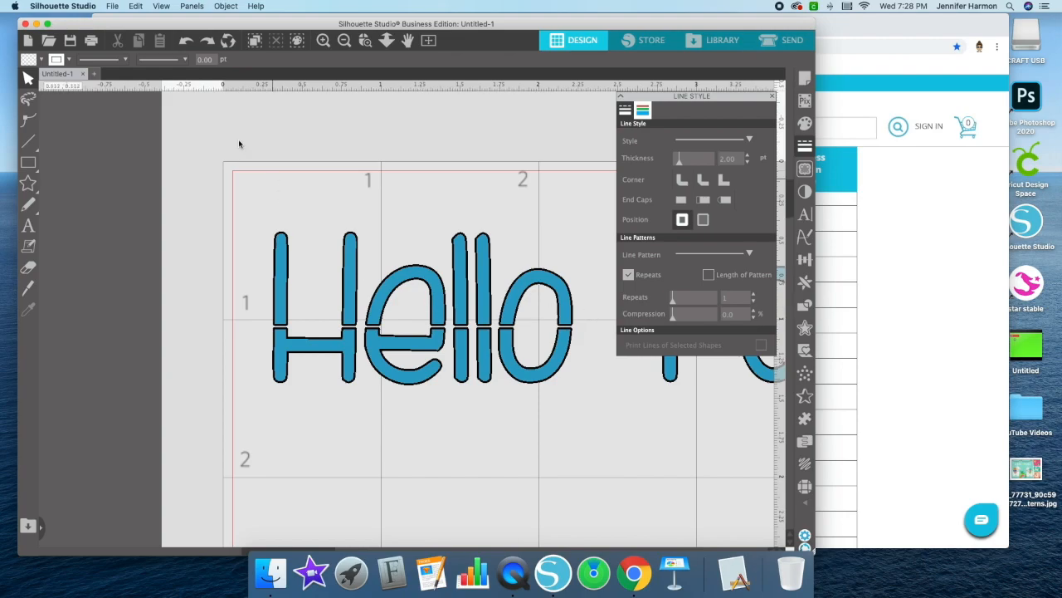
pyautogui.click(184, 46)
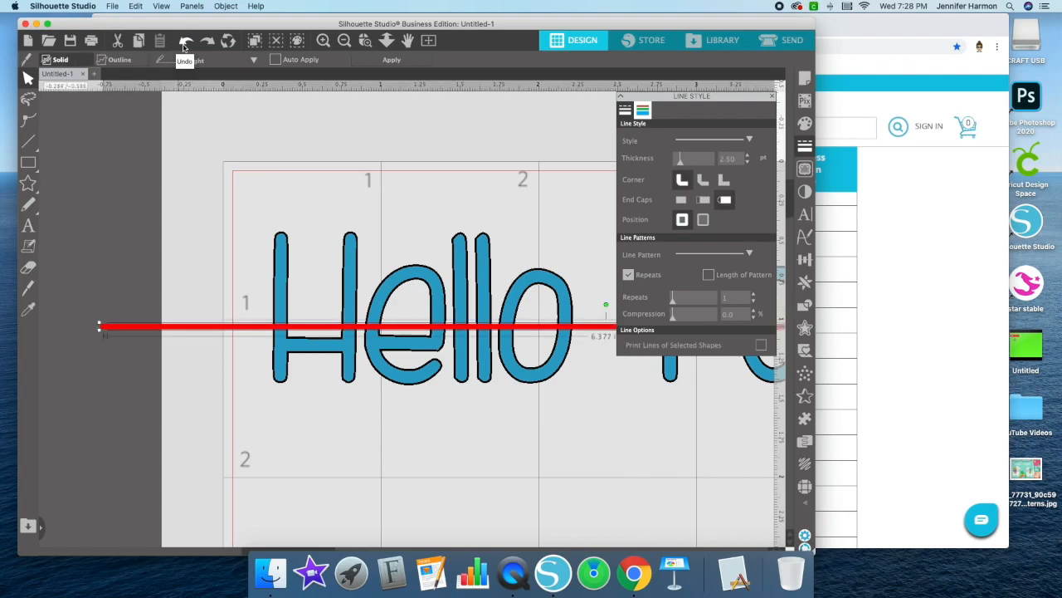
pyautogui.click(184, 46)
pyautogui.click(185, 45)
pyautogui.click(186, 46)
pyautogui.click(185, 45)
pyautogui.click(185, 45)
pyautogui.click(185, 45)
pyautogui.click(186, 46)
pyautogui.click(312, 143)
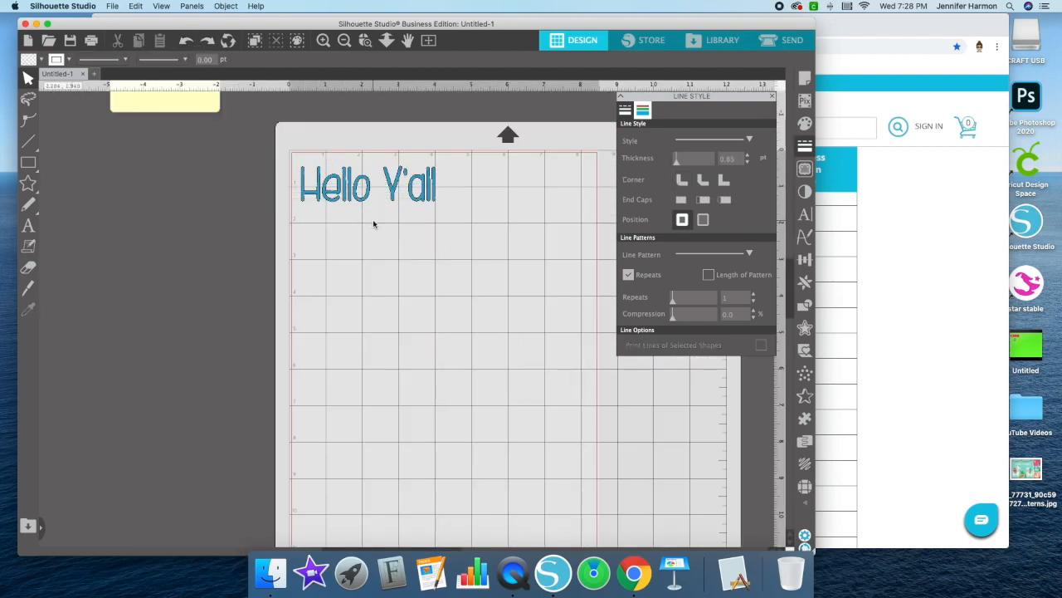
pyautogui.click(773, 98)
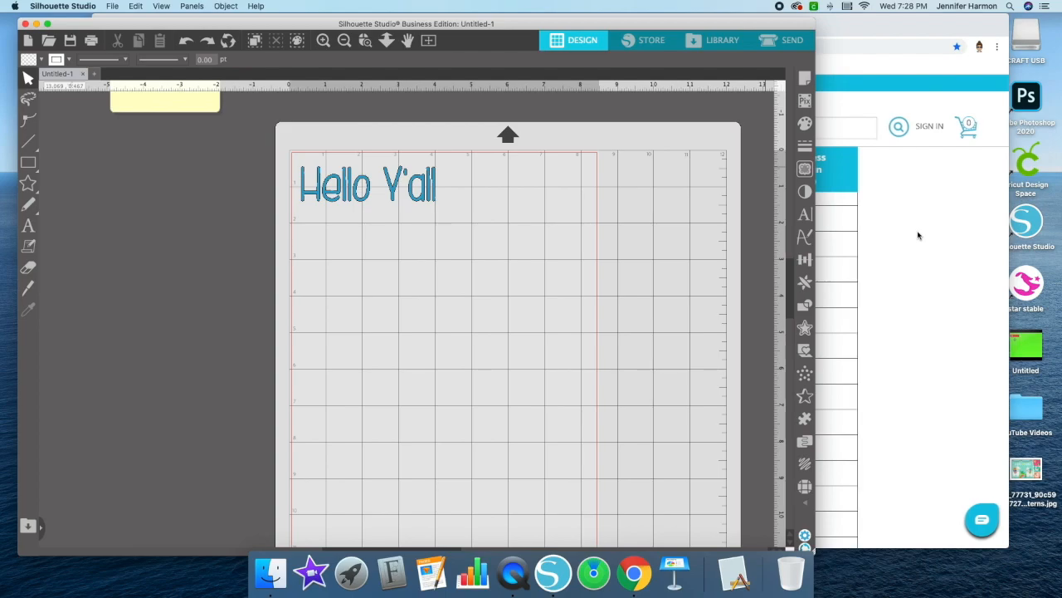
pyautogui.hscroll(-1, 446, 192)
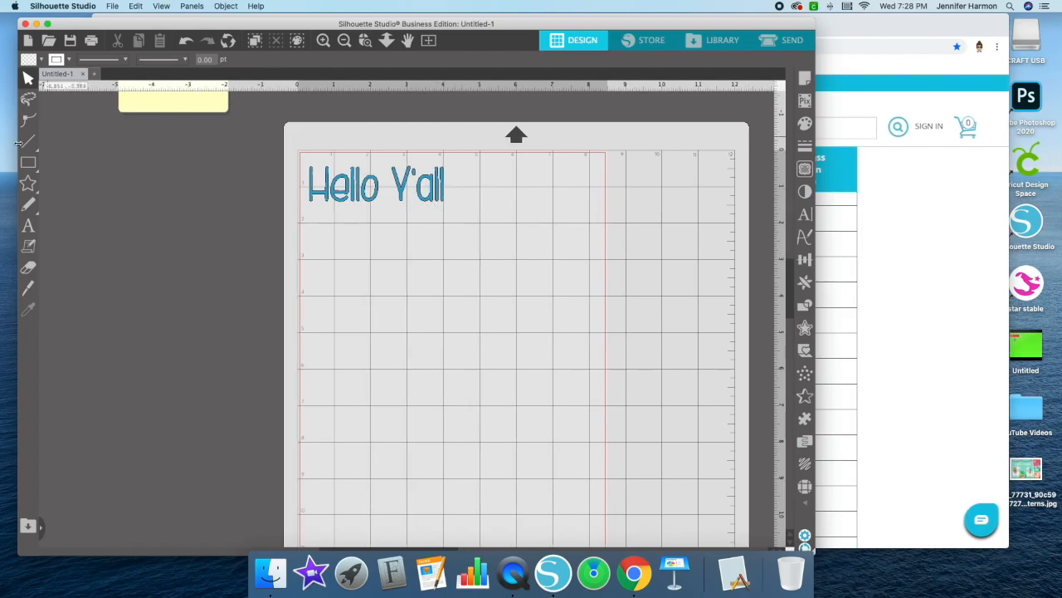
pyautogui.moveTo(28, 143)
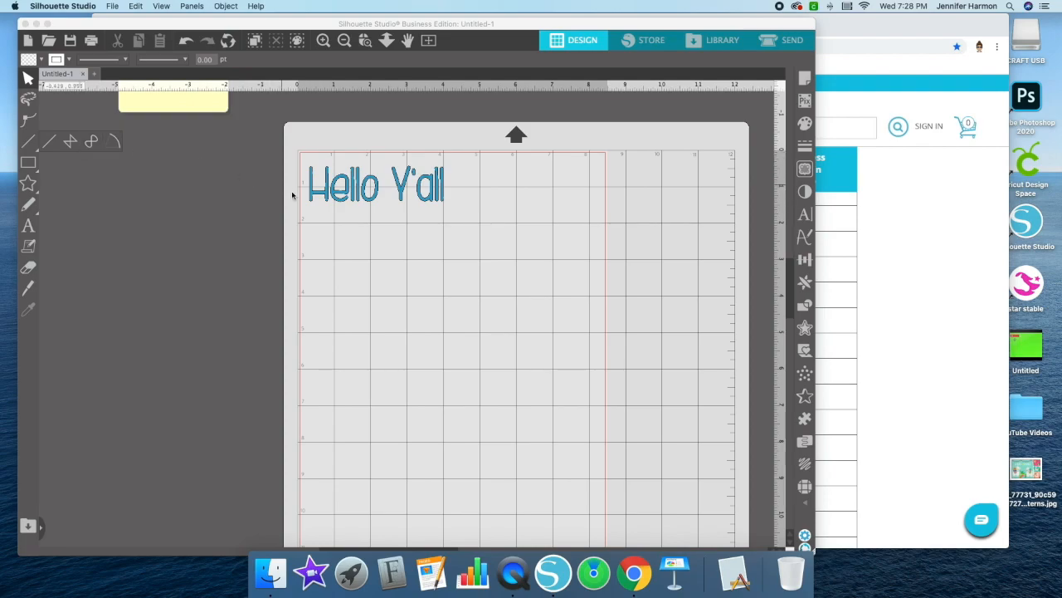
pyautogui.moveTo(461, 195); pyautogui.dragTo(273, 172)
pyautogui.click(339, 249)
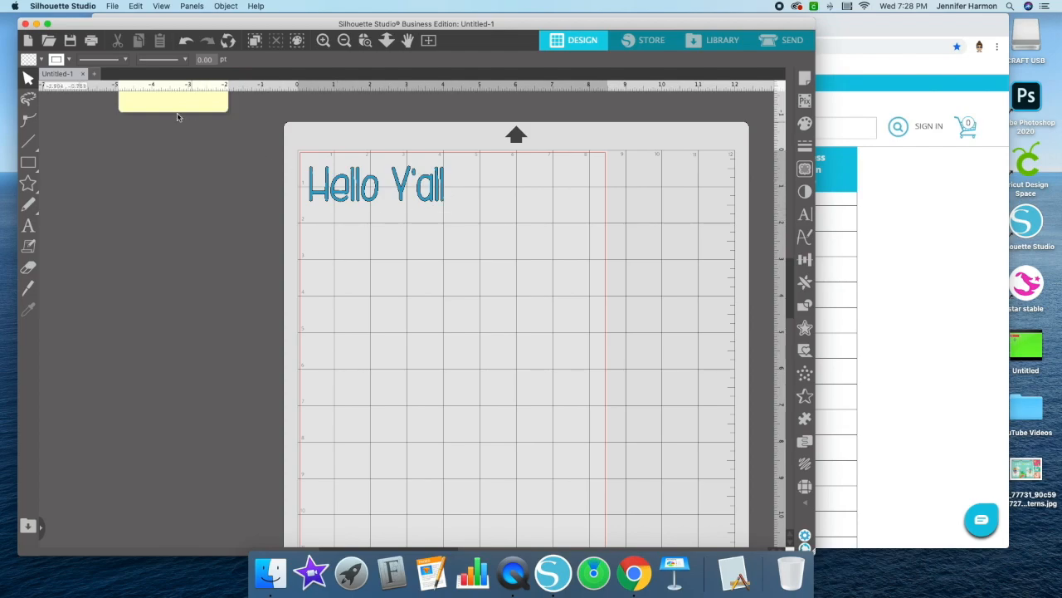
pyautogui.moveTo(497, 191); pyautogui.dragTo(223, 166)
pyautogui.click(377, 244)
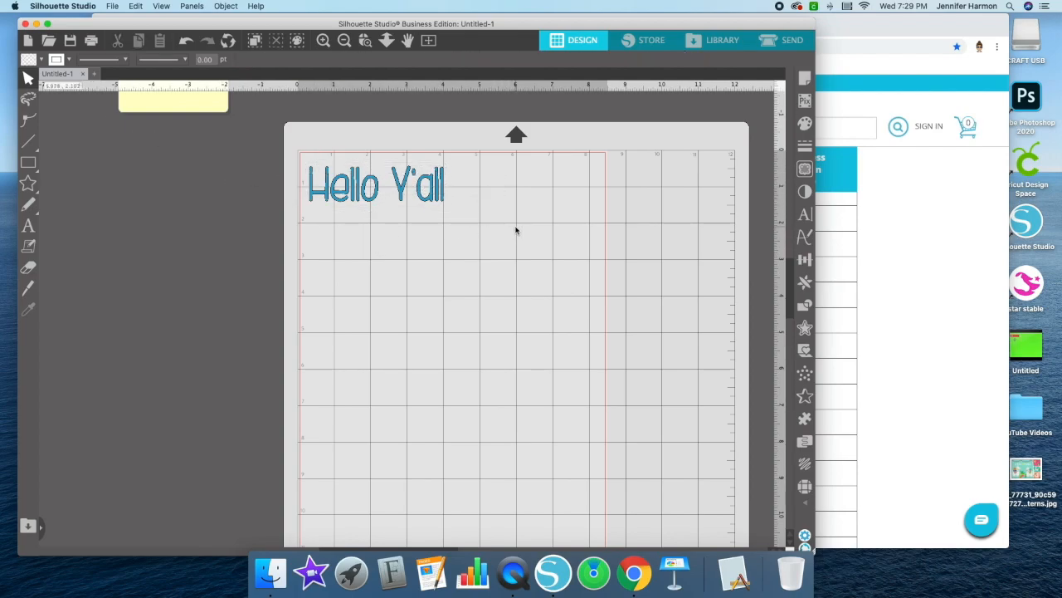